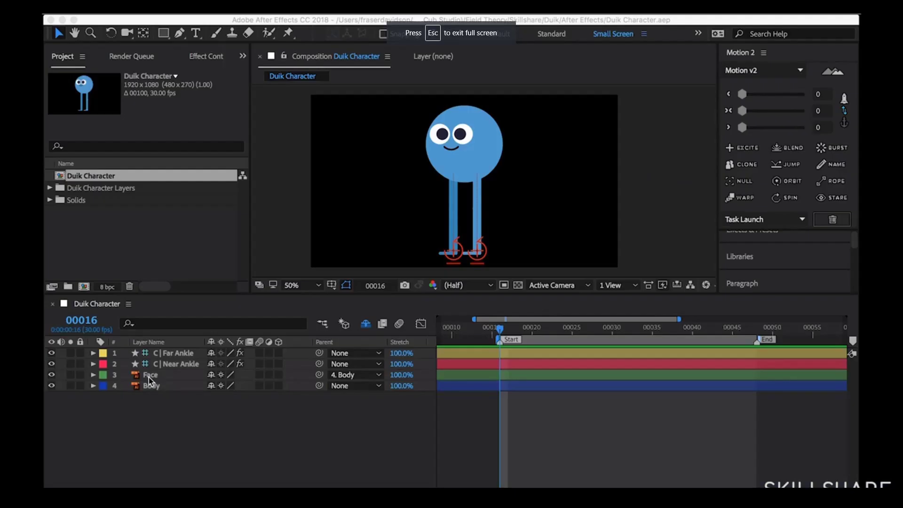
drag(475, 386, 457, 394)
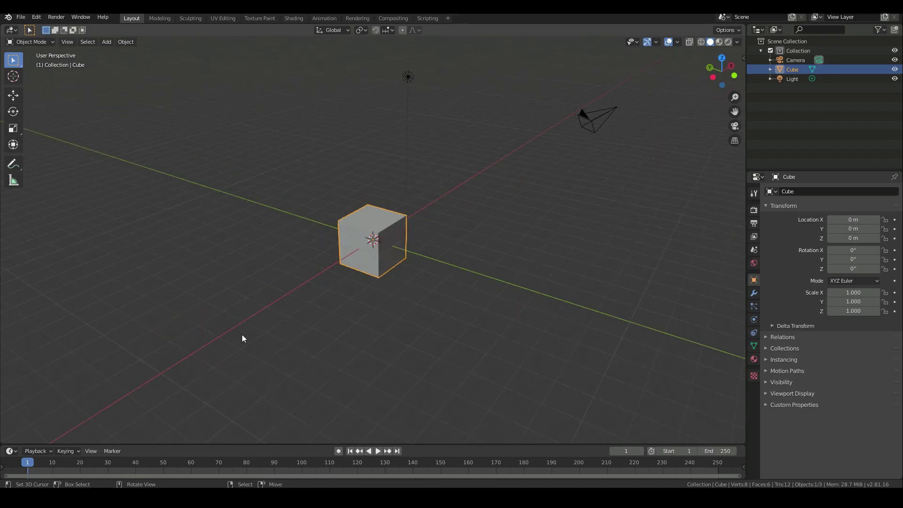
Step: Delete the default camera and light from the scene, keeping only the cube
middle_drag(241, 334, 260, 330)
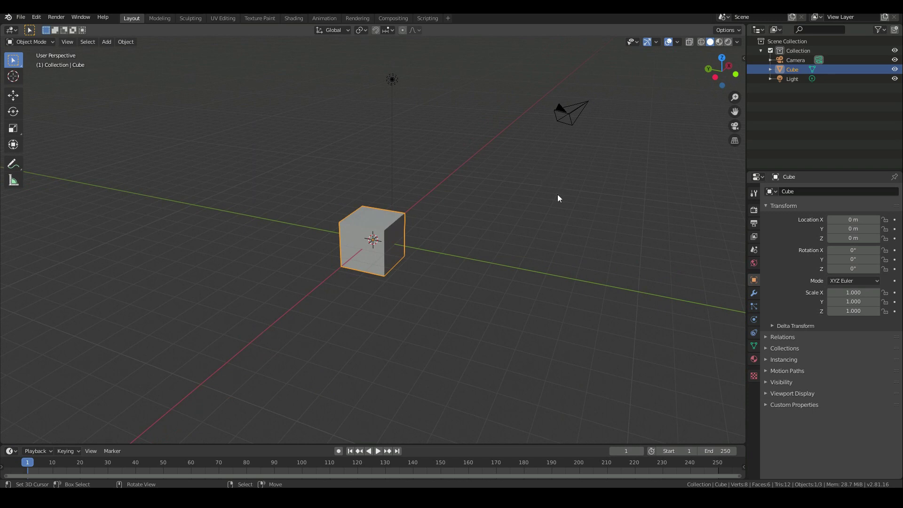
middle_drag(529, 193, 535, 182)
click(551, 137)
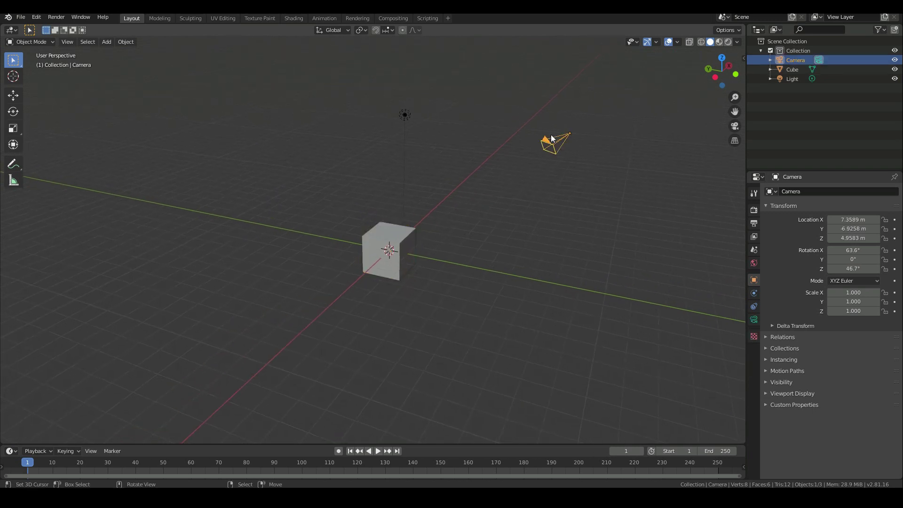
shift+click(405, 116)
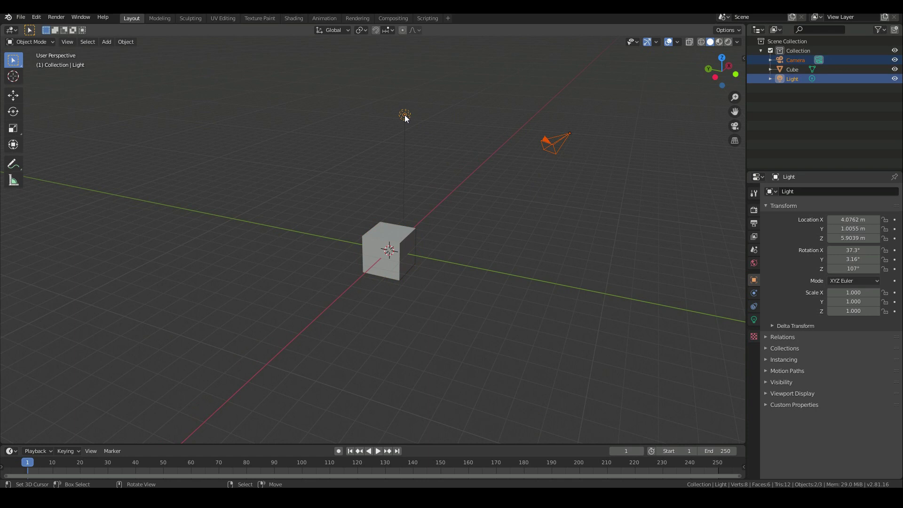
key(x)
click(462, 193)
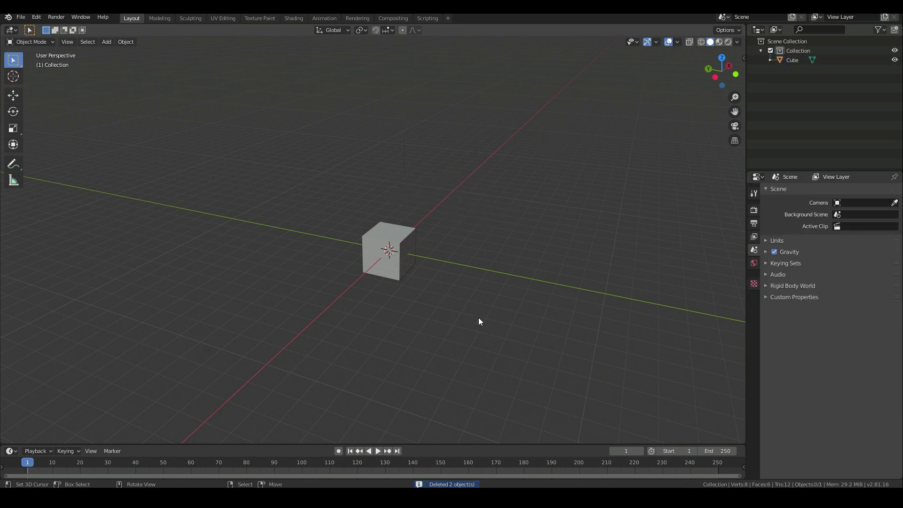
Step: Load the front-view lion picture from the Lion project folder as a background image aligned to the front view
key(KP_1)
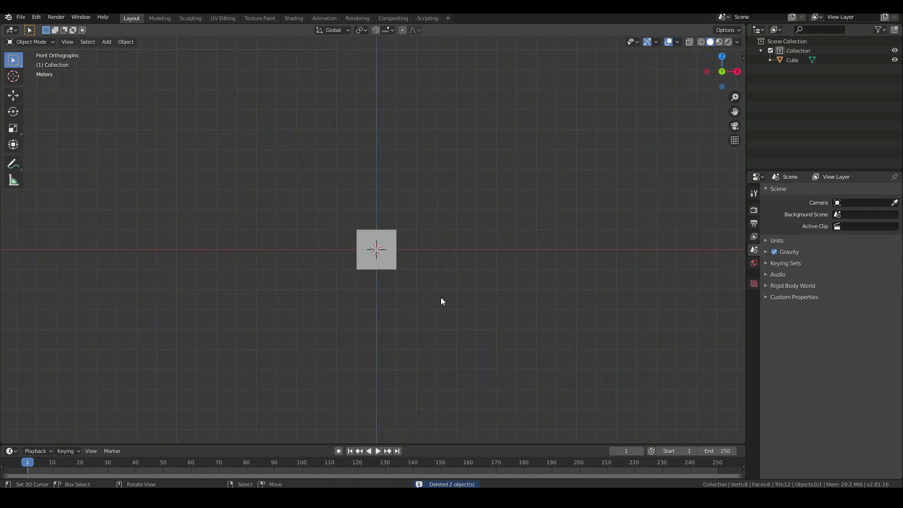
key(shift+a)
click(107, 42)
mouse_move(125, 145)
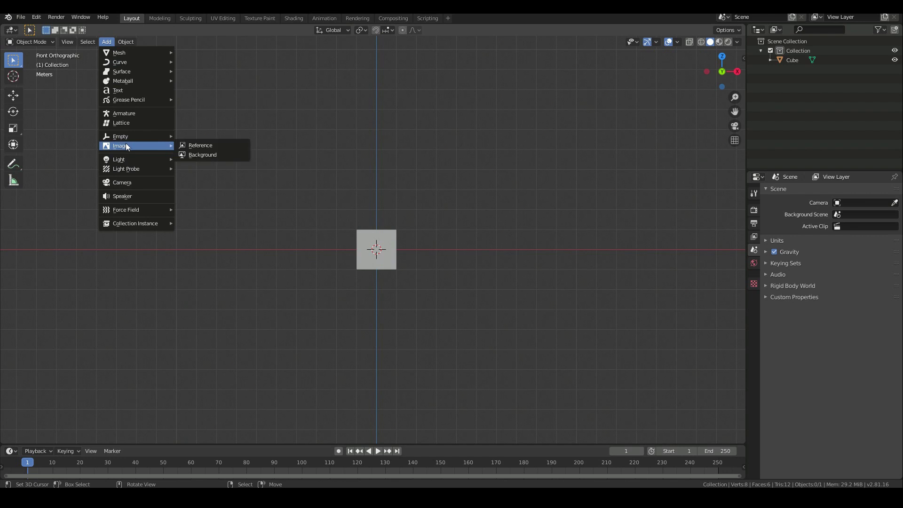
click(197, 155)
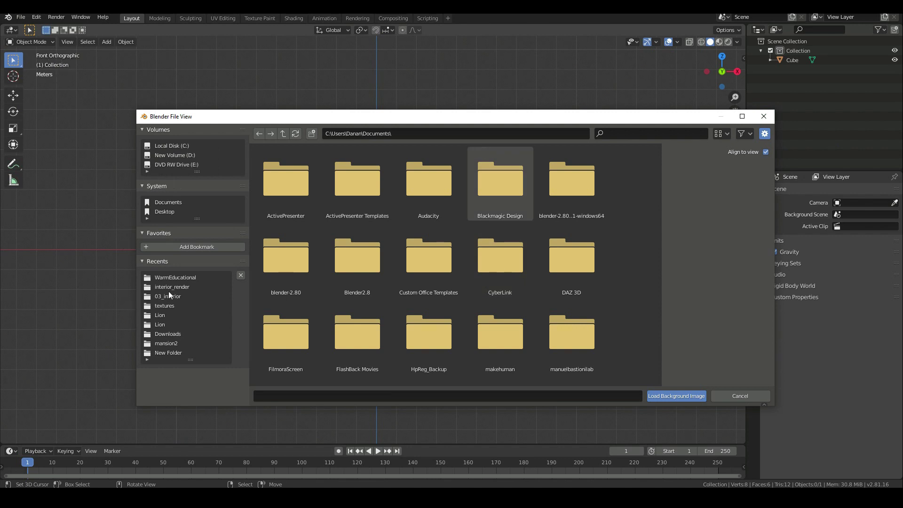
click(160, 323)
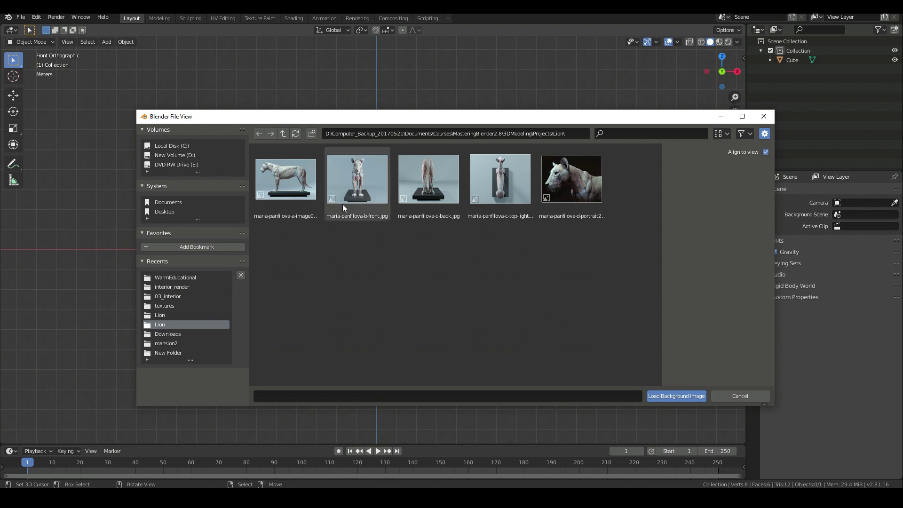
double_click(359, 187)
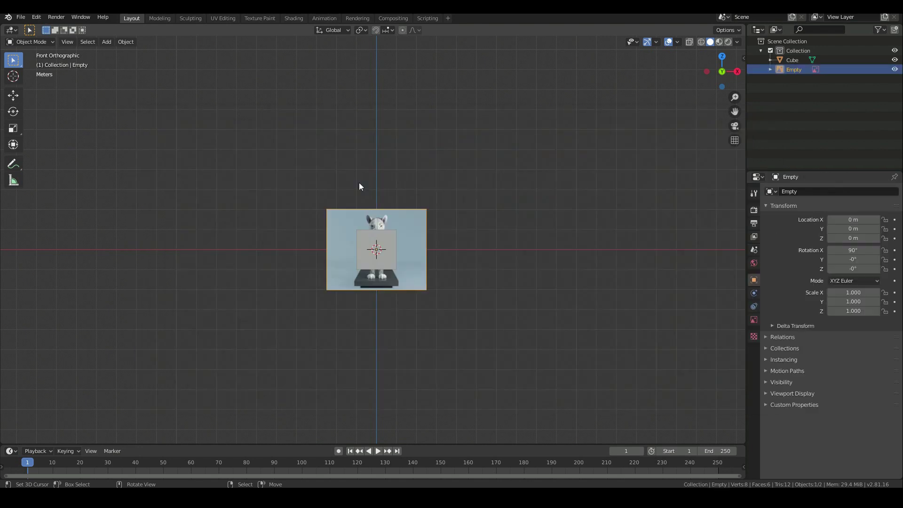
Step: Load the side-view lion picture as a background image aligned to the right orthographic view
scroll(472, 293, up, 3)
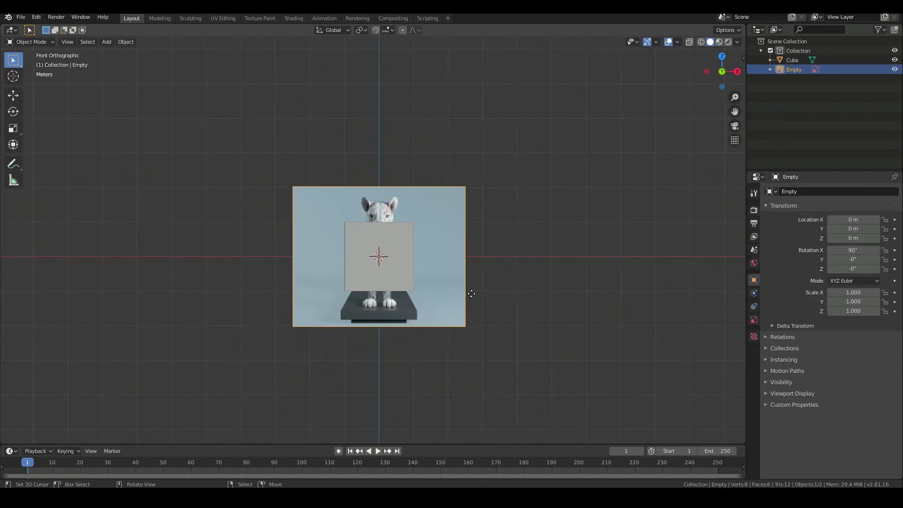
key(KP_3)
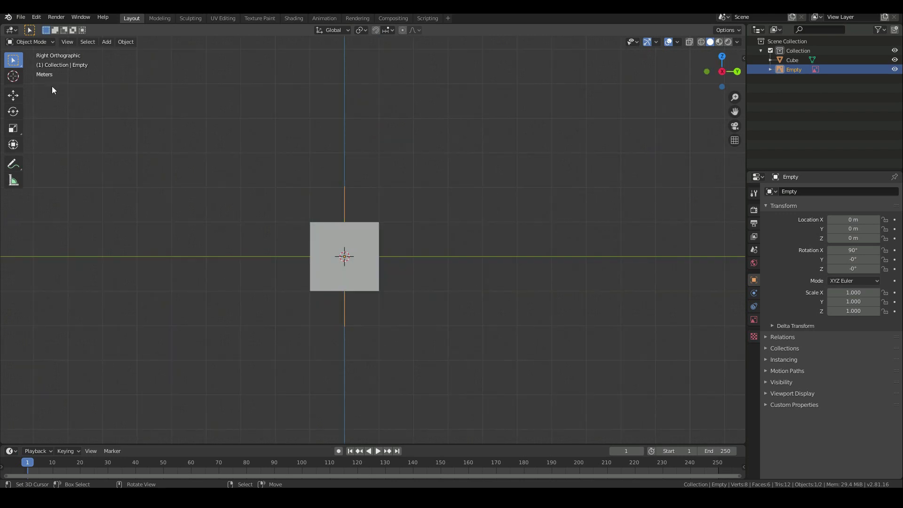
key(shift+a)
mouse_move(331, 142)
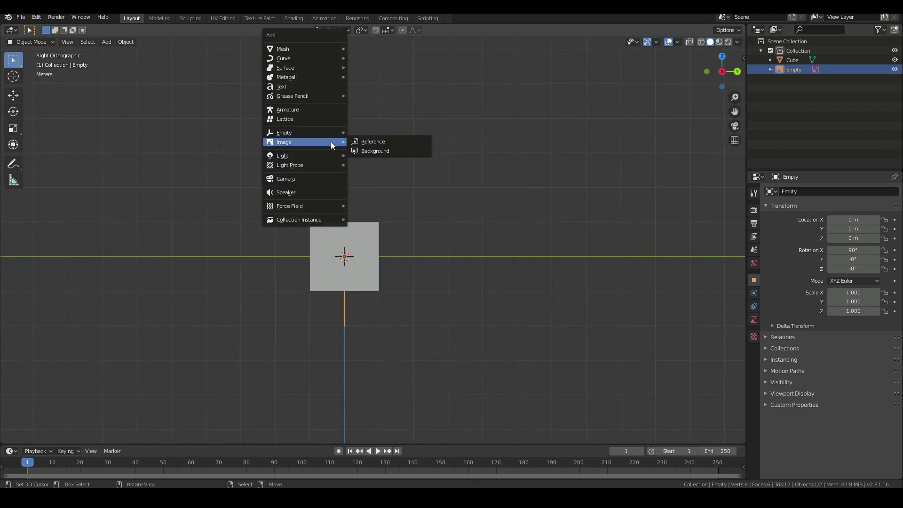
click(379, 150)
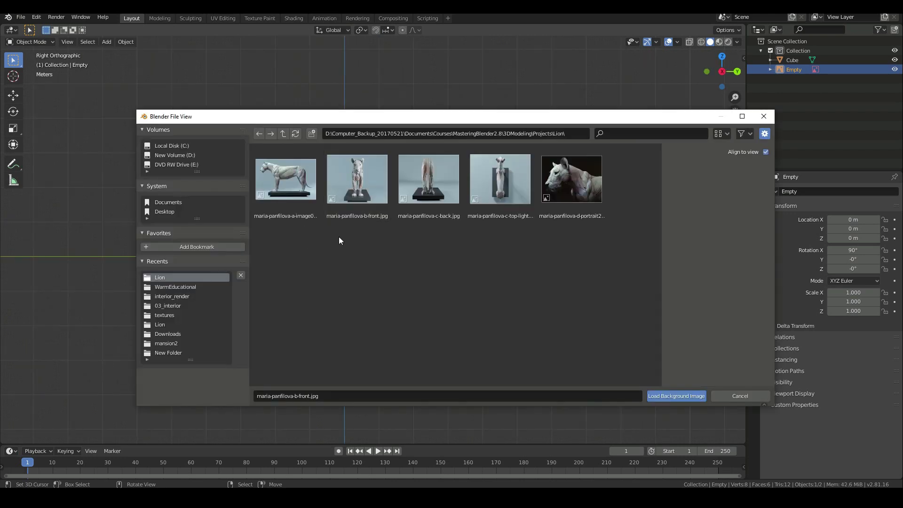
double_click(291, 187)
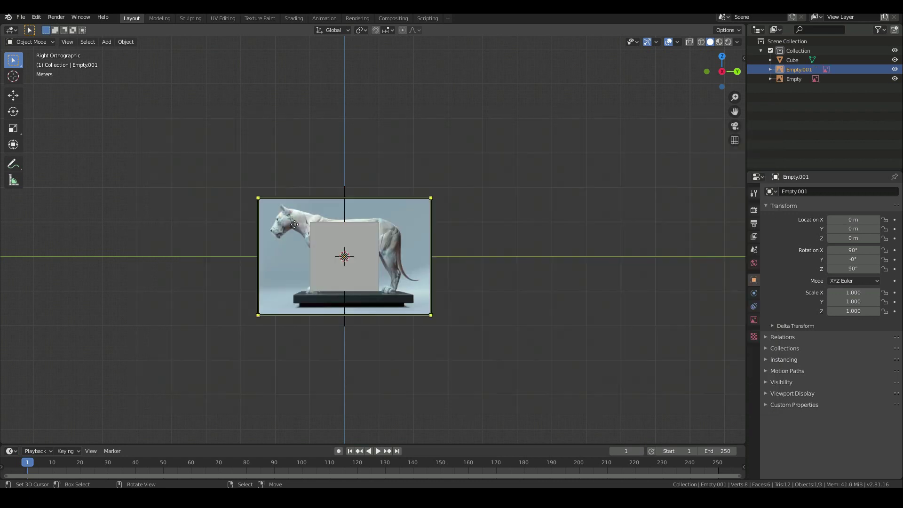
Step: Load the top-view lion picture as a background image aligned to the top orthographic view
key(KP_7)
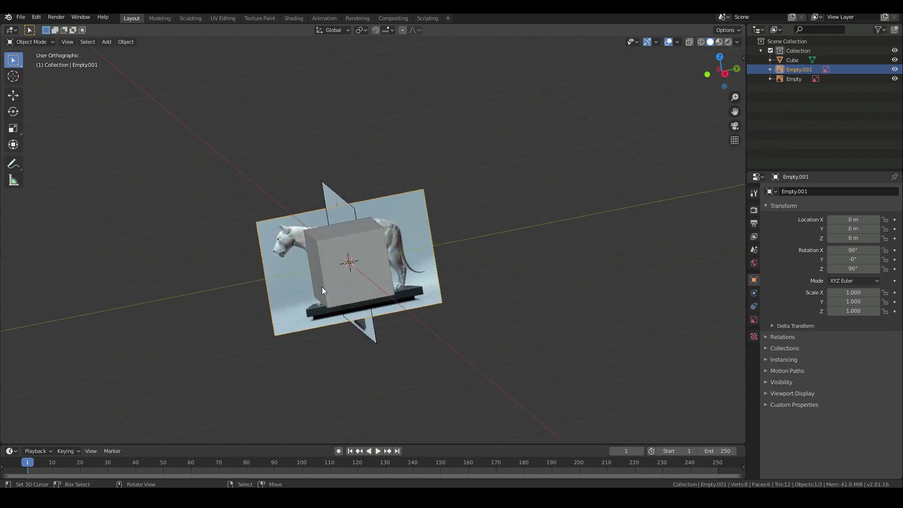
key(shift+a)
mouse_move(445, 263)
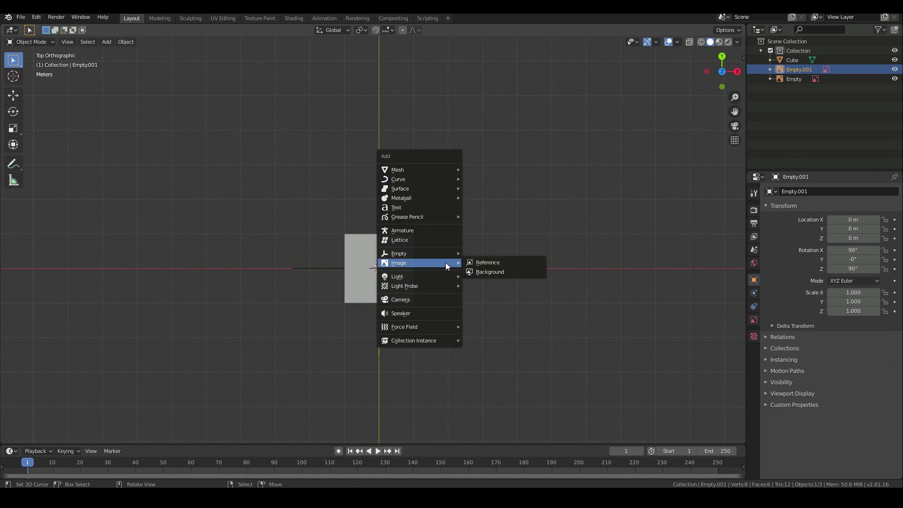
click(498, 272)
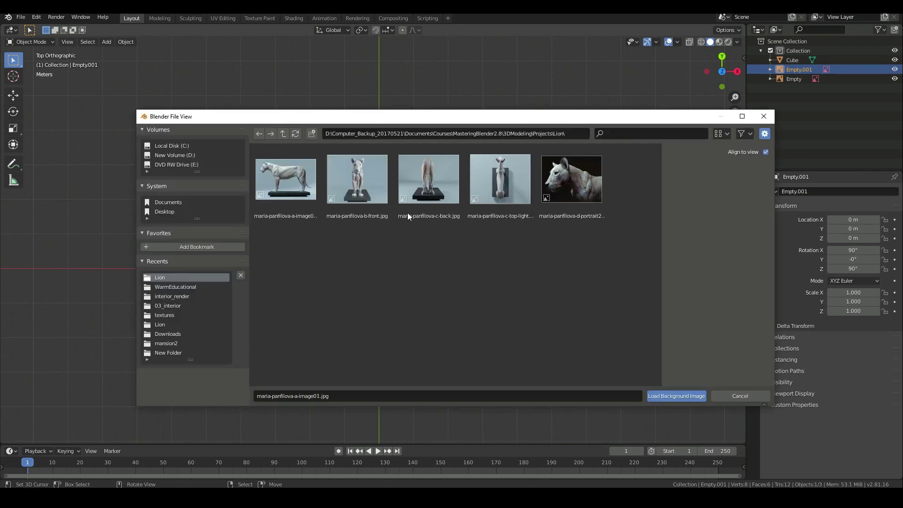
double_click(494, 187)
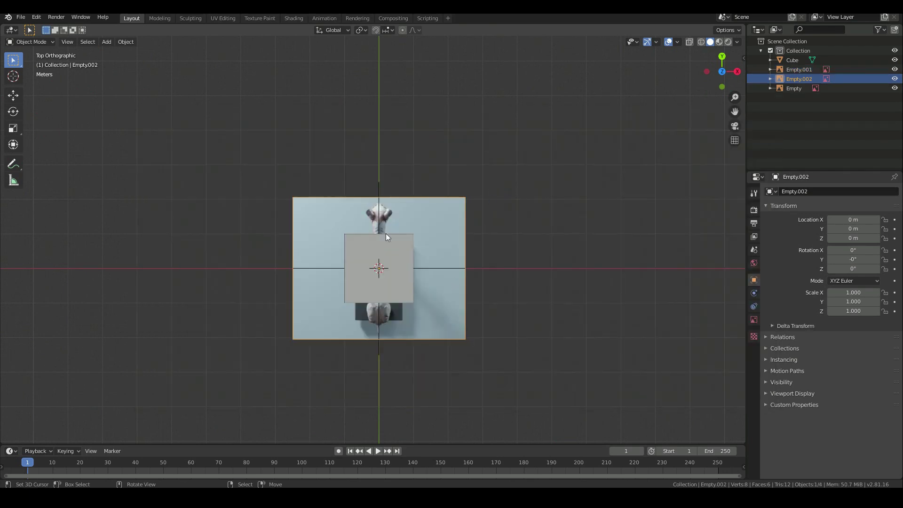
Step: Rotate the top-view background image by 180 degrees in the top view
text(r)
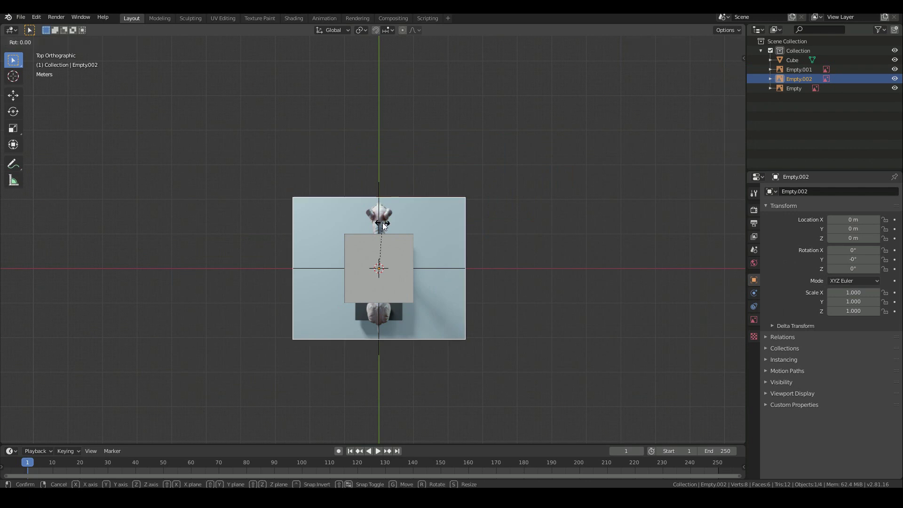
text(180)
key(Return)
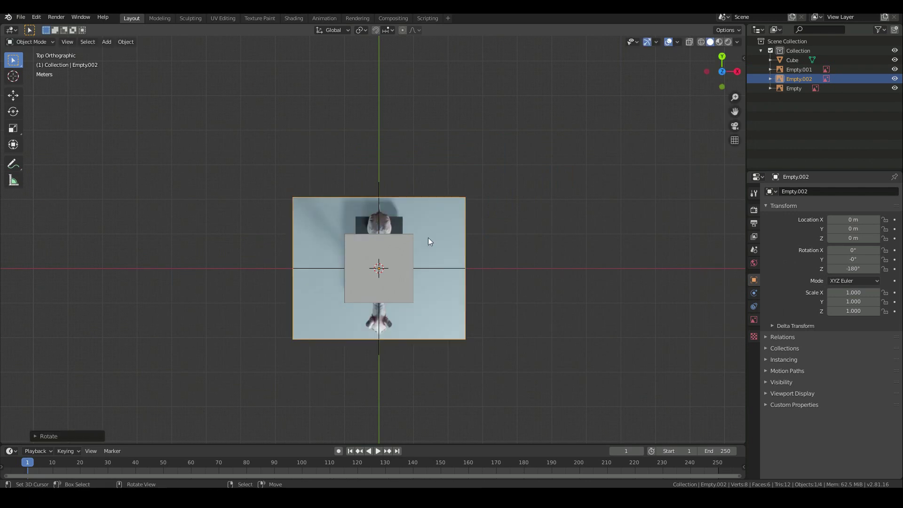
Step: Load the back-view lion picture as a background image aligned to the back view, and return to the front view
key(ctrl+KP_1)
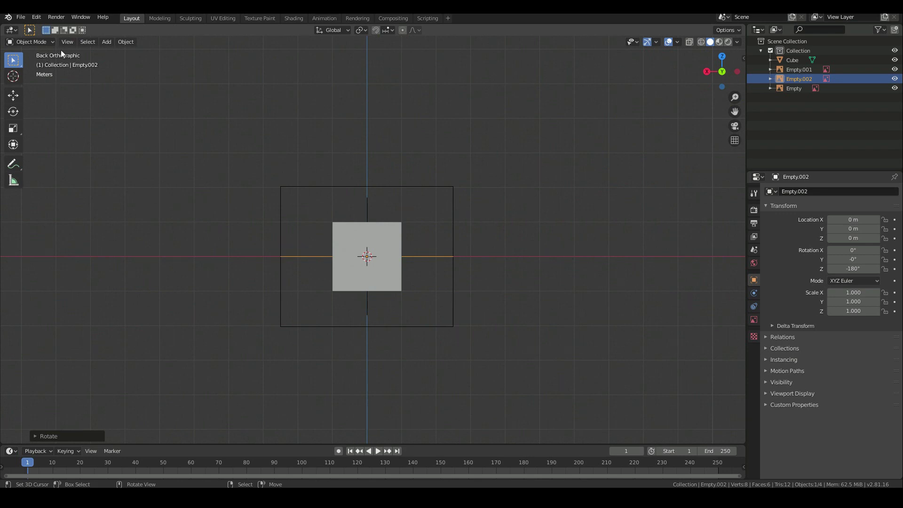
key(shift+a)
mouse_move(478, 179)
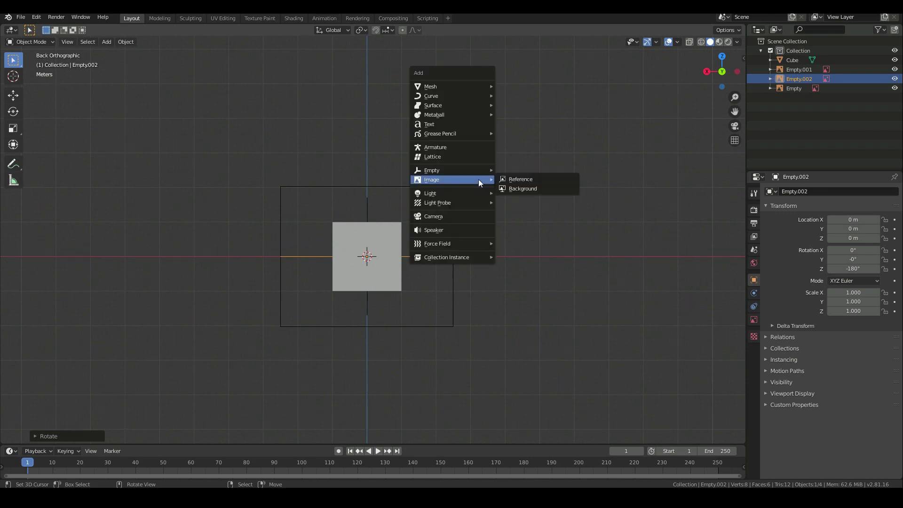
click(537, 188)
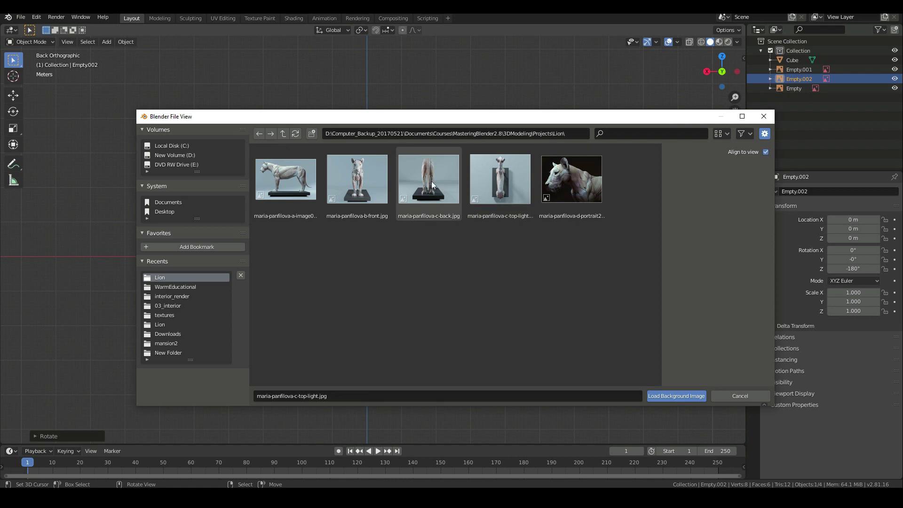
double_click(431, 183)
key(KP_1)
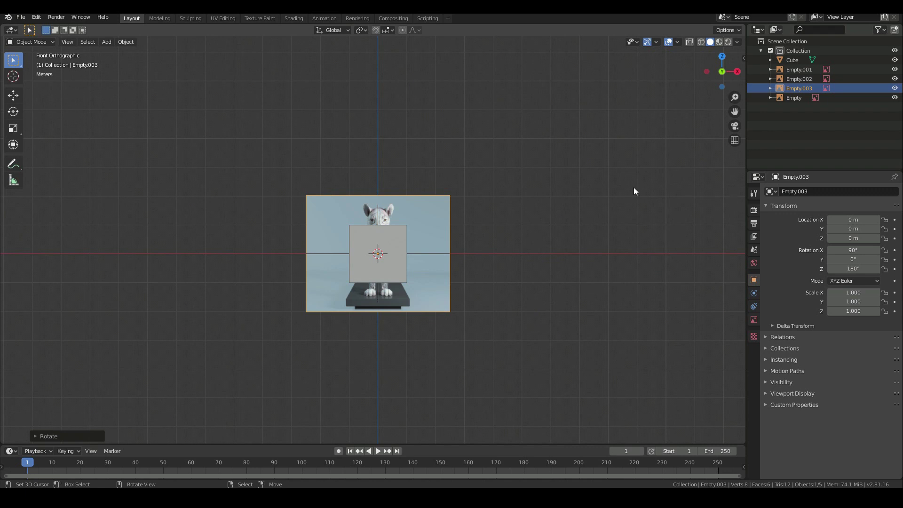
click(391, 239)
Step: In the Modeling workspace, split the Properties area in two and turn its upper part into an Image Editor
click(154, 18)
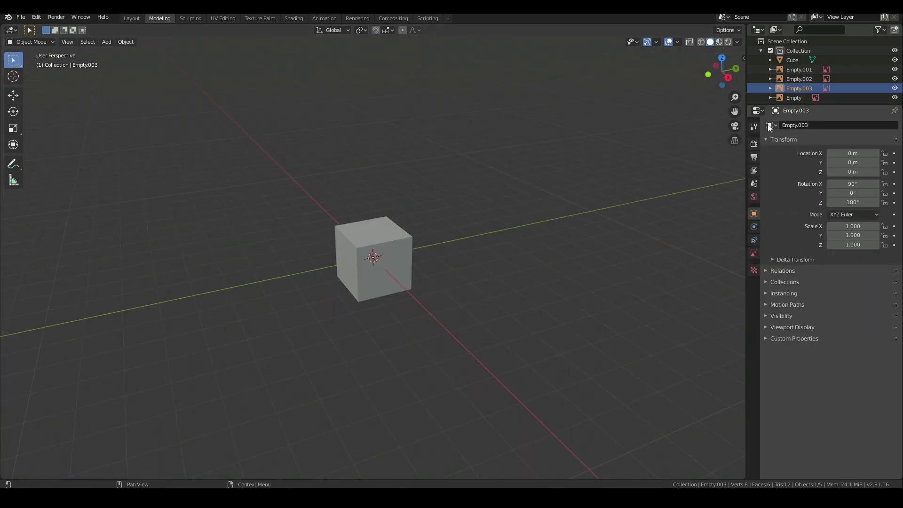
drag(750, 106, 749, 322)
click(757, 111)
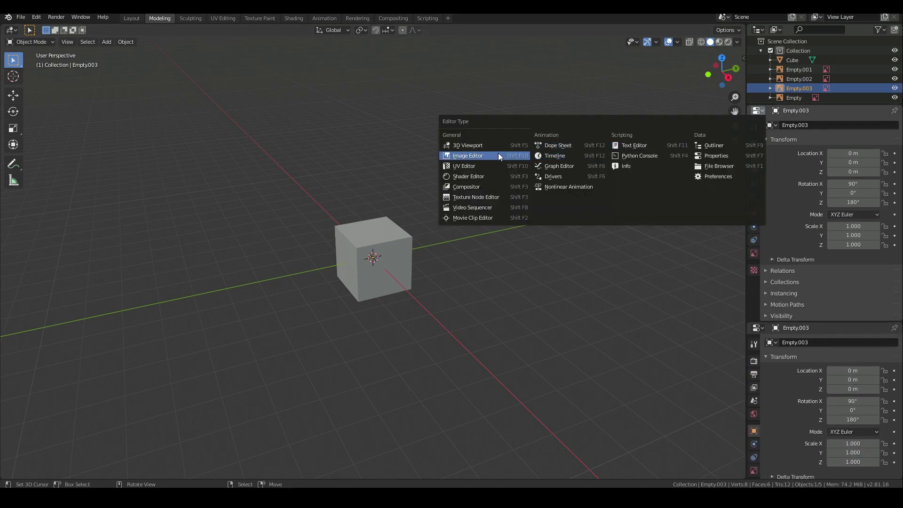
click(477, 155)
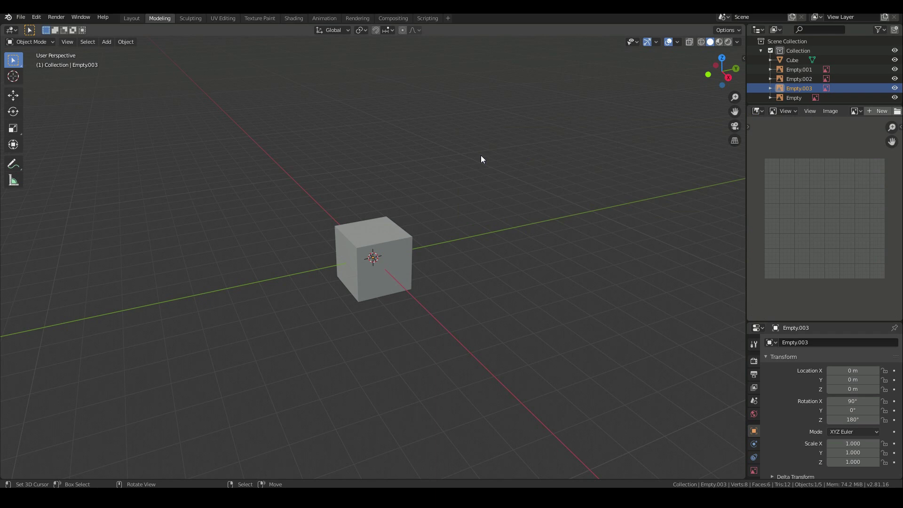
Step: Open the lion head portrait picture from the 3DModeling project's Lion folder in the new Image Editor
scroll(860, 109, down, 2)
click(866, 111)
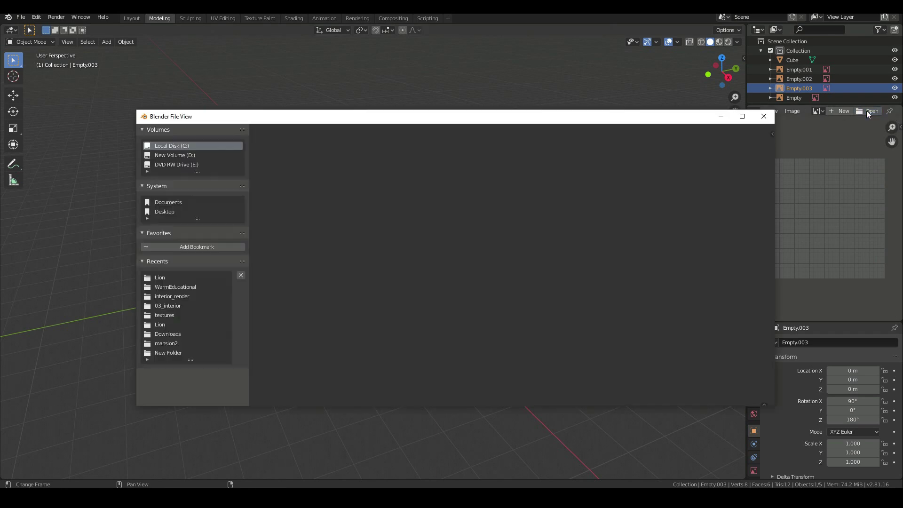
click(153, 324)
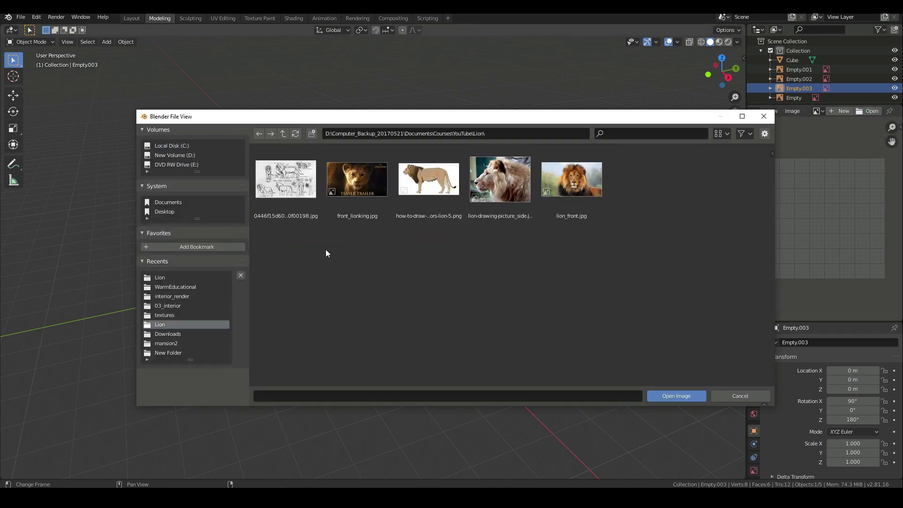
click(161, 276)
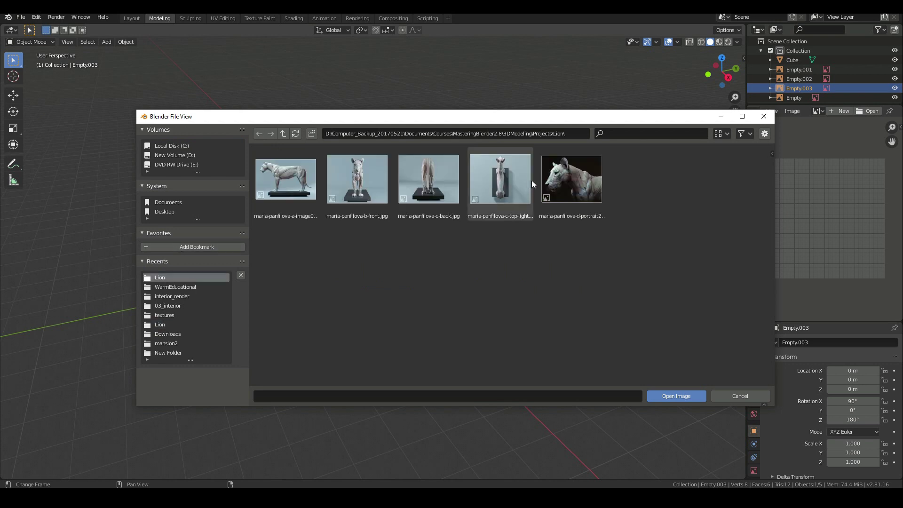
double_click(575, 178)
scroll(801, 202, down, 3)
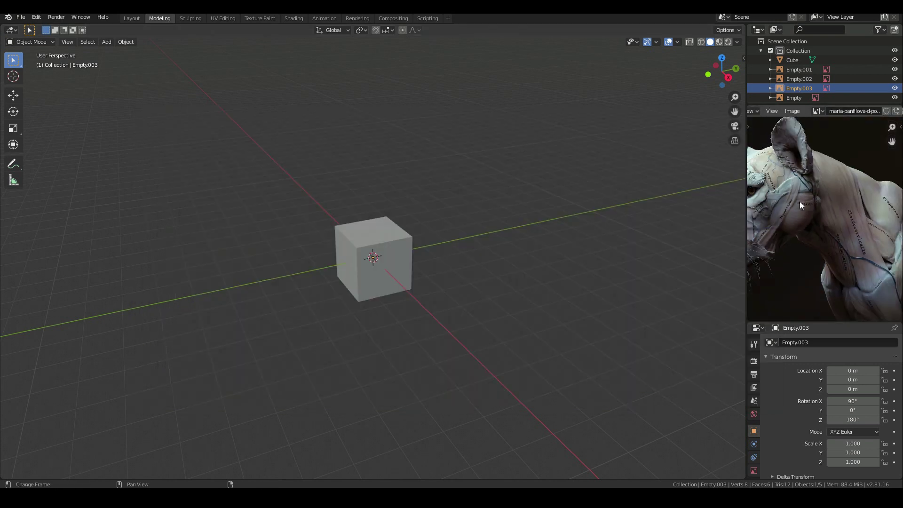
Step: Widen the Image Editor area and frame the lion's head in it
drag(747, 213, 654, 210)
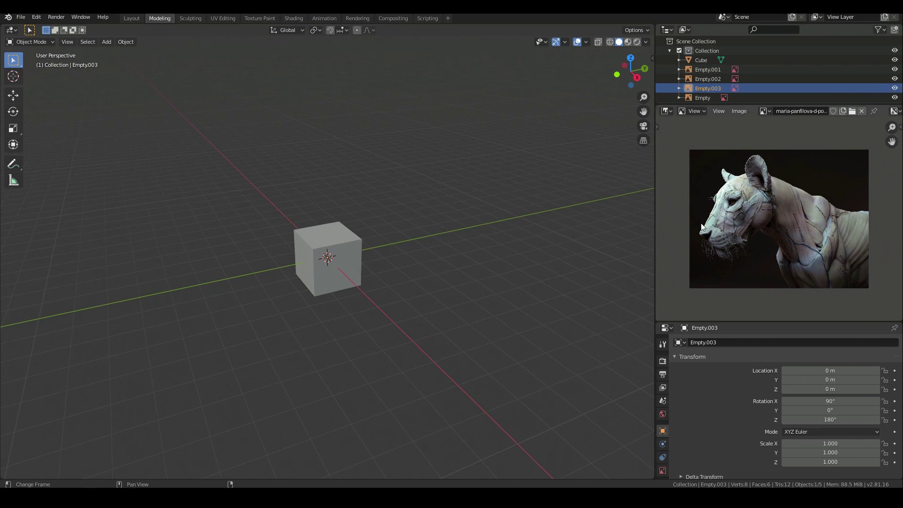
scroll(712, 229, up, 3)
middle_drag(712, 227, 751, 253)
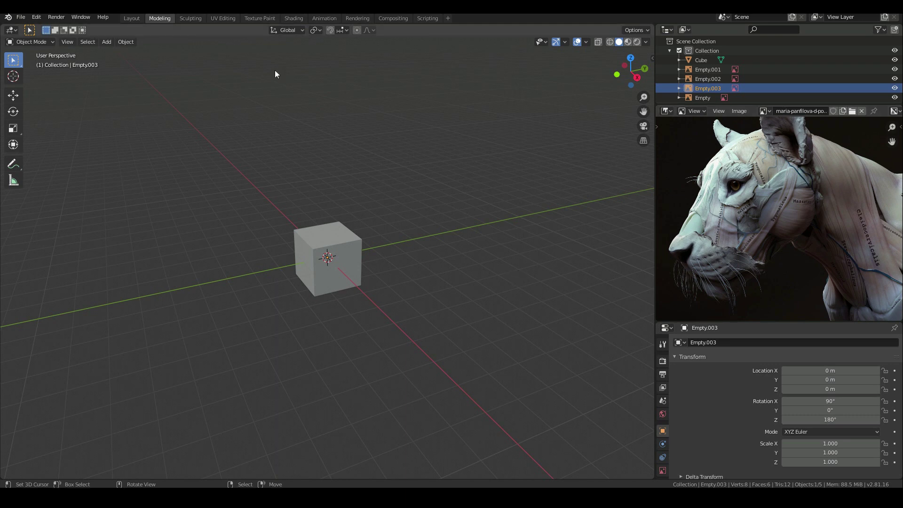
Step: In the Sculpting workspace, split the Properties area in two and turn its upper part into an Image Editor
click(188, 18)
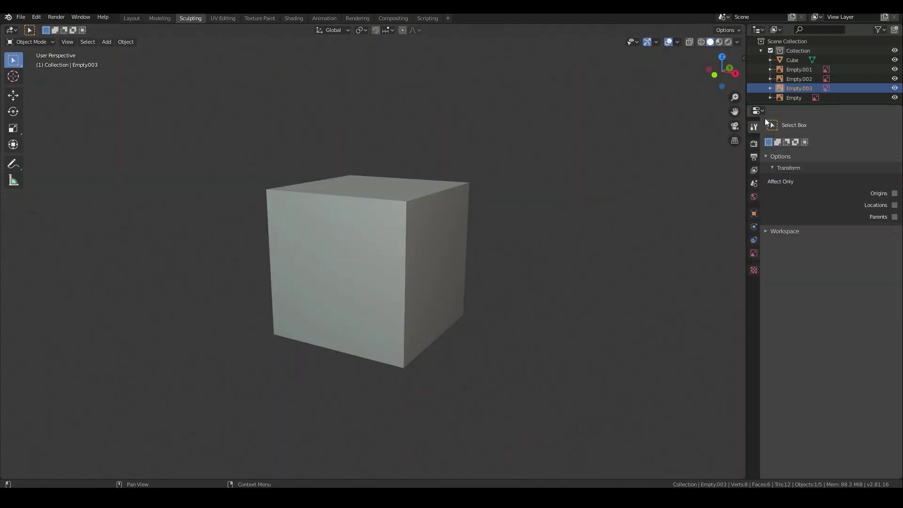
drag(748, 104, 752, 307)
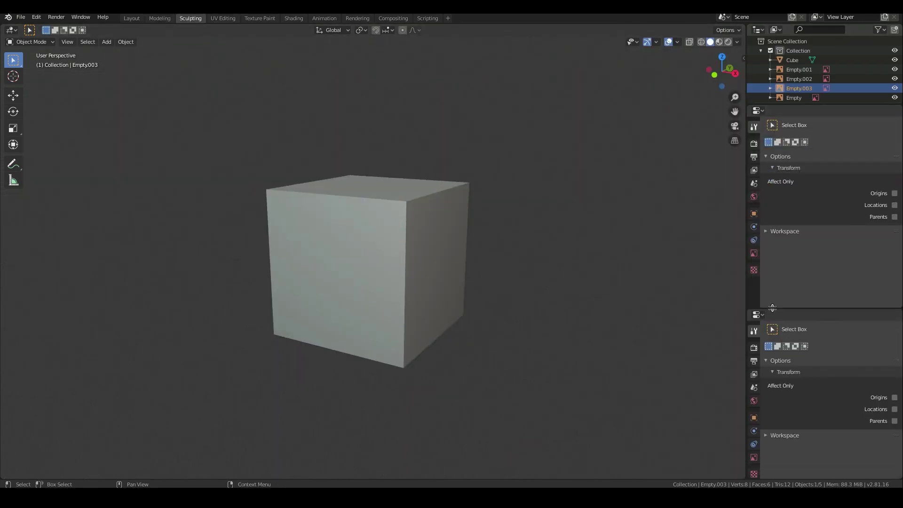
click(758, 111)
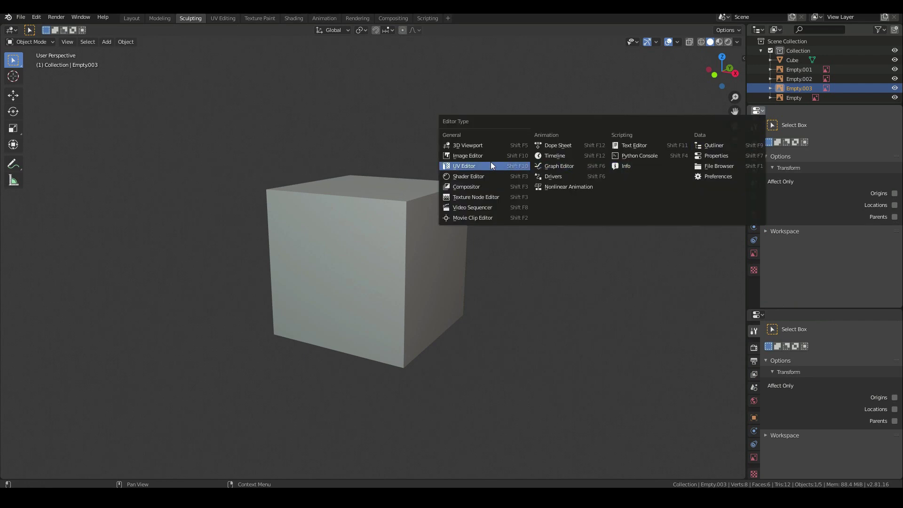
click(478, 155)
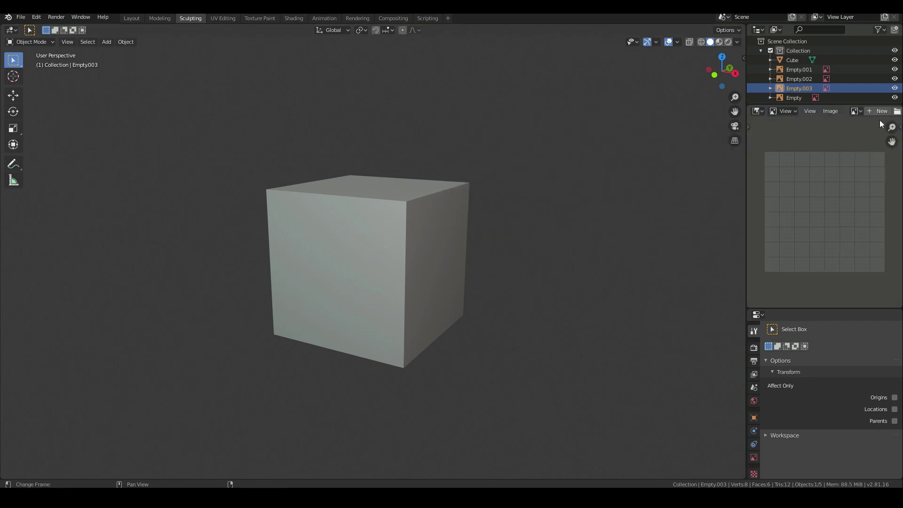
Step: Show the already loaded lion head portrait in the Sculpting workspace's Image Editor, widen that area and frame the head
click(855, 110)
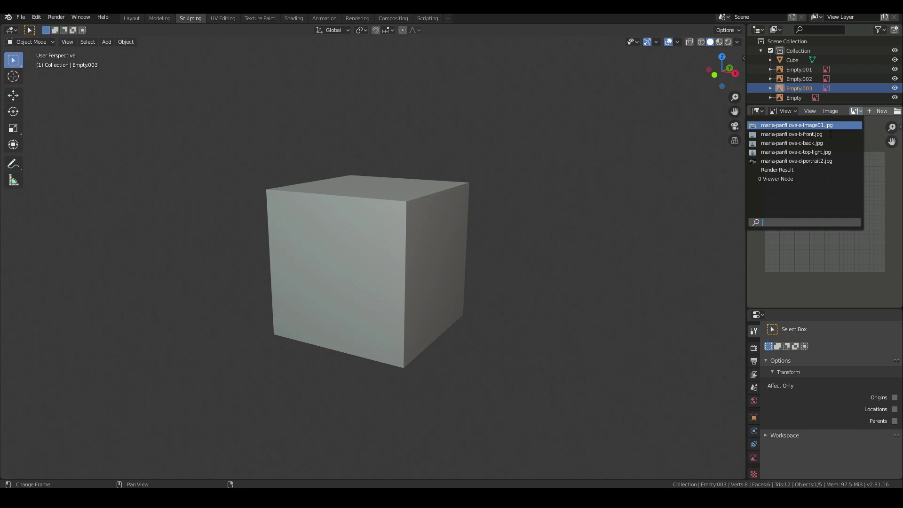
click(782, 160)
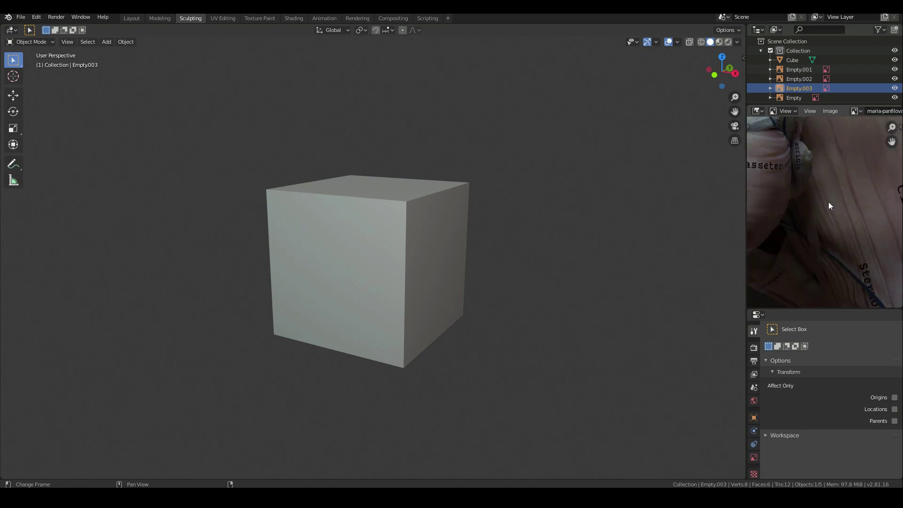
scroll(828, 201, down, 5)
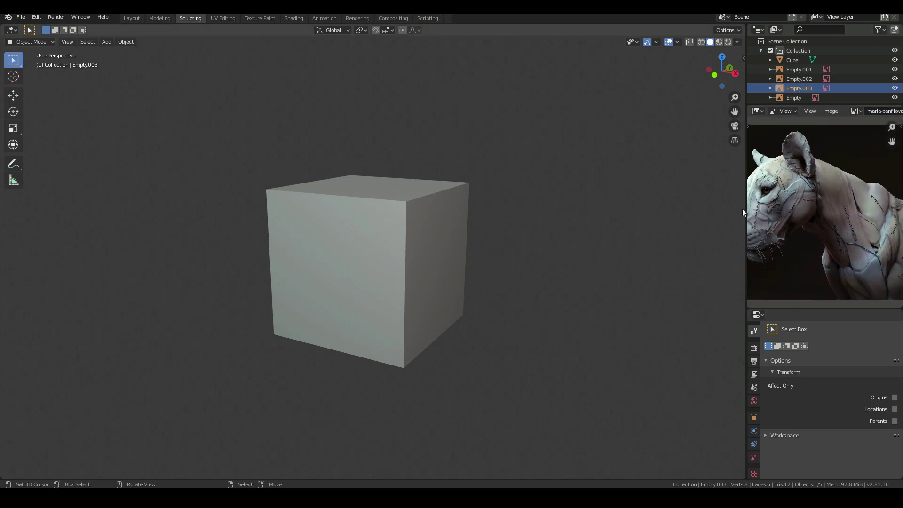
drag(744, 211, 701, 213)
middle_drag(811, 219, 812, 218)
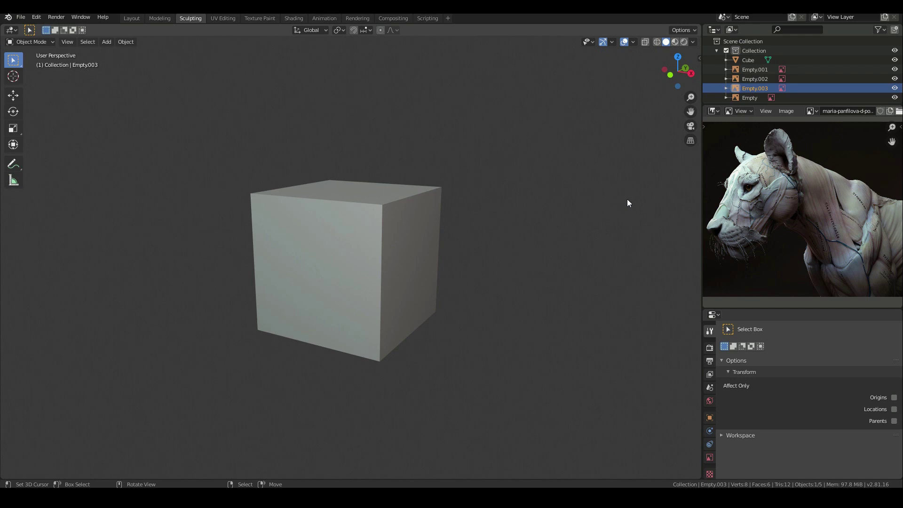
Step: Return to the Modeling workspace and delete the cube covering the lion references in the front and right views
click(152, 19)
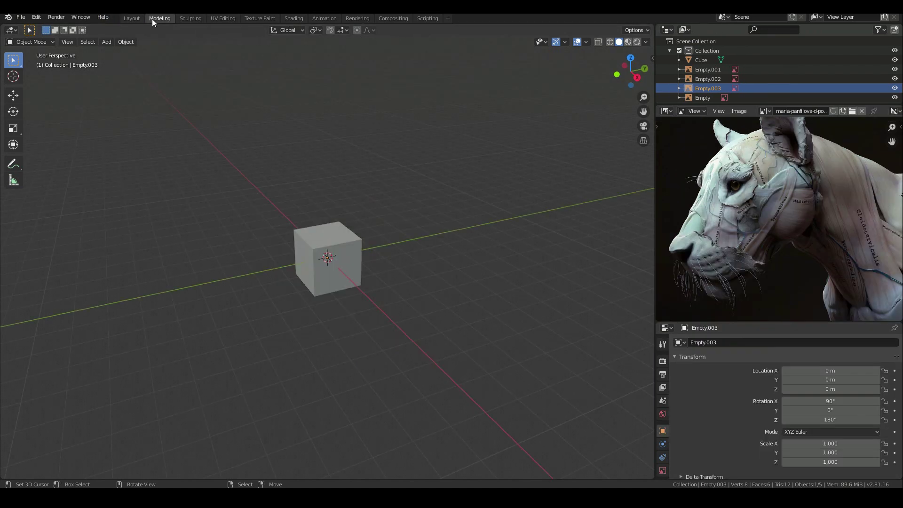
key(KP_1)
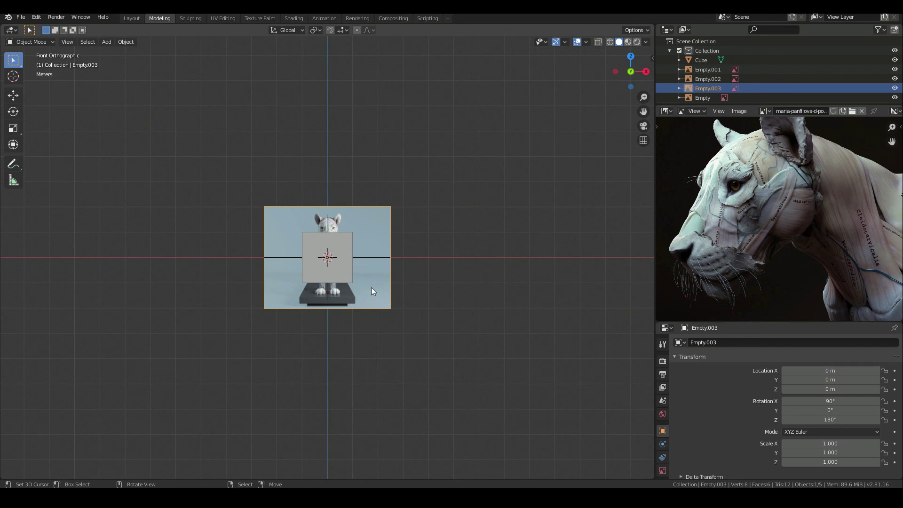
scroll(371, 288, up, 6)
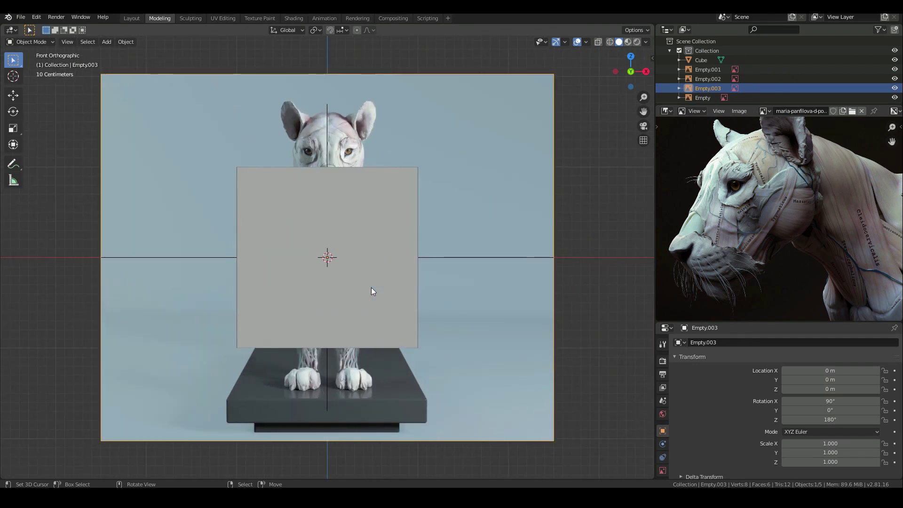
key(KP_3)
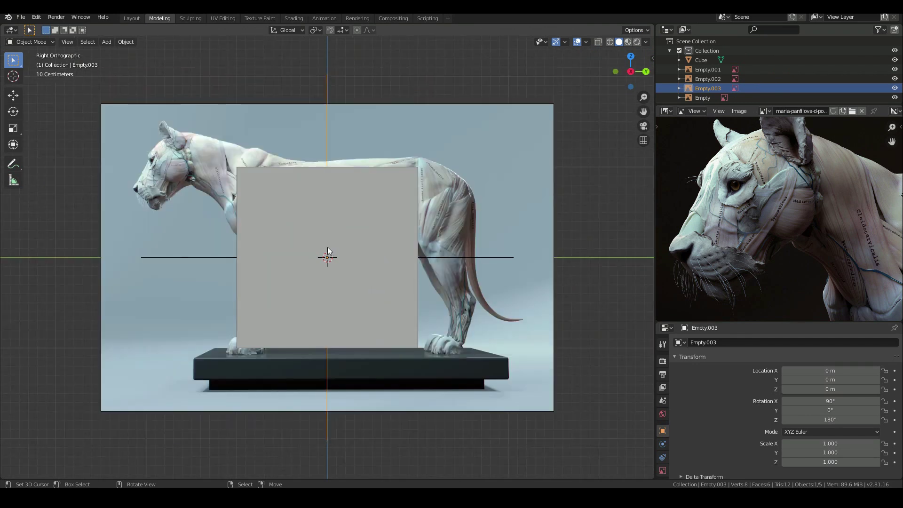
key(KP_1)
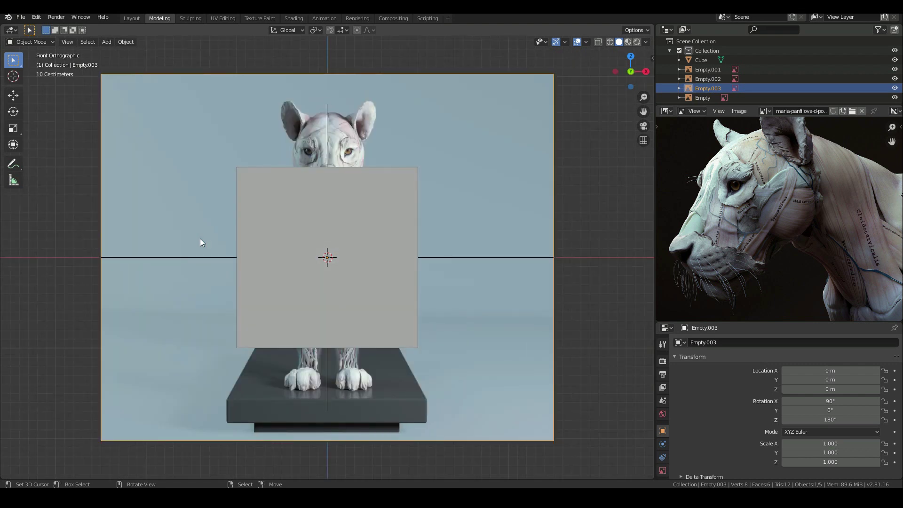
click(345, 234)
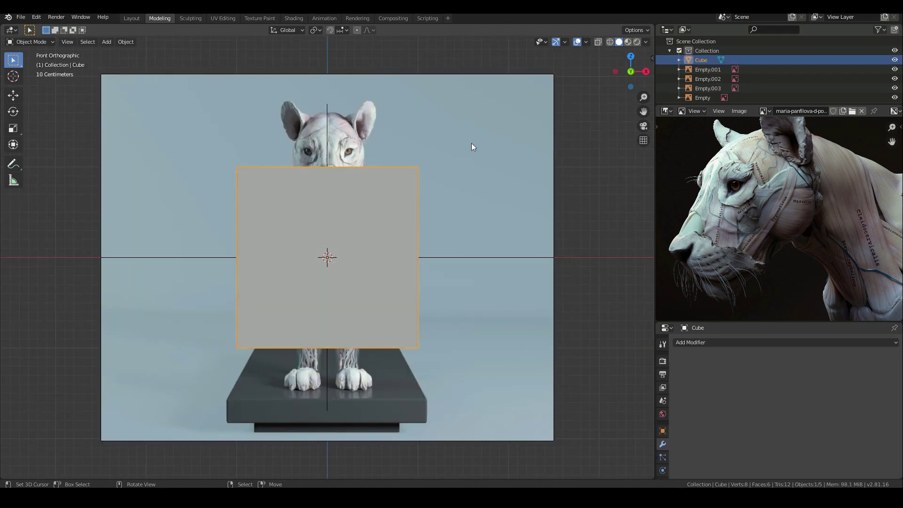
key(x)
click(304, 241)
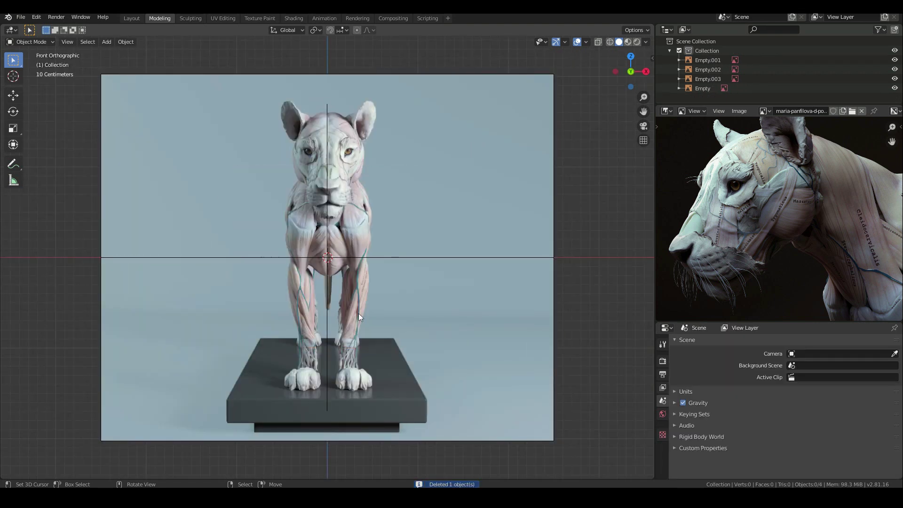
Step: Add a Plain Axes empty and move it in the front view to the lion's ear tip, at about X 0.424 m and Z 1.495 m
key(shift+a)
mouse_move(366, 187)
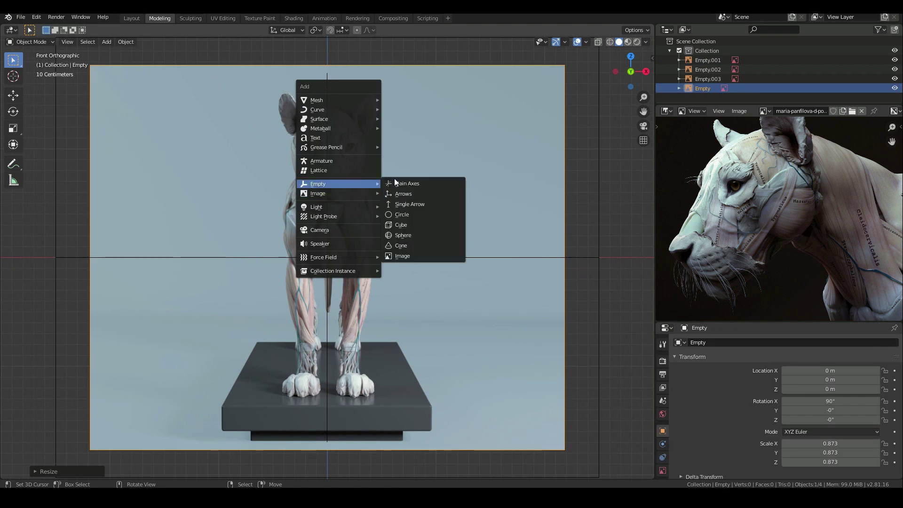
click(413, 183)
key(g)
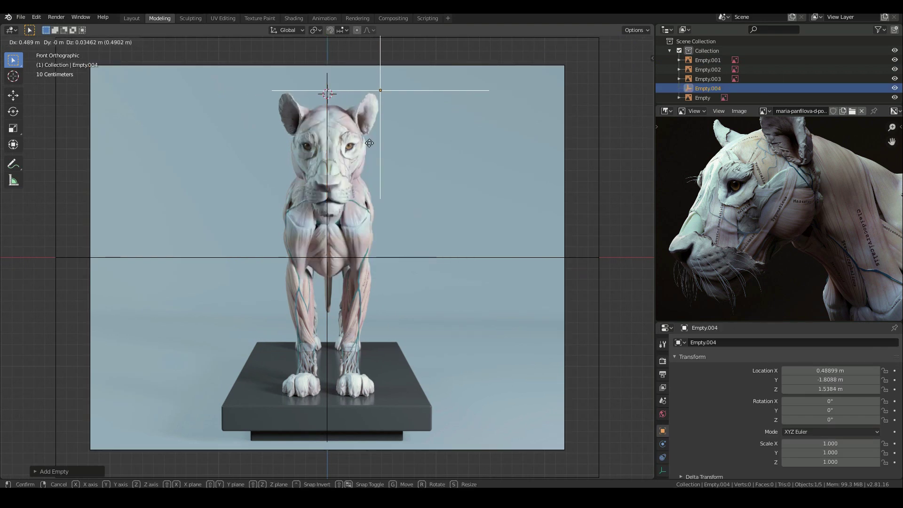
click(363, 148)
Step: In the right view, raise the empty to the lion's ear tip at about Z 1.51 m and compare it with the front view
middle_drag(335, 129, 400, 188)
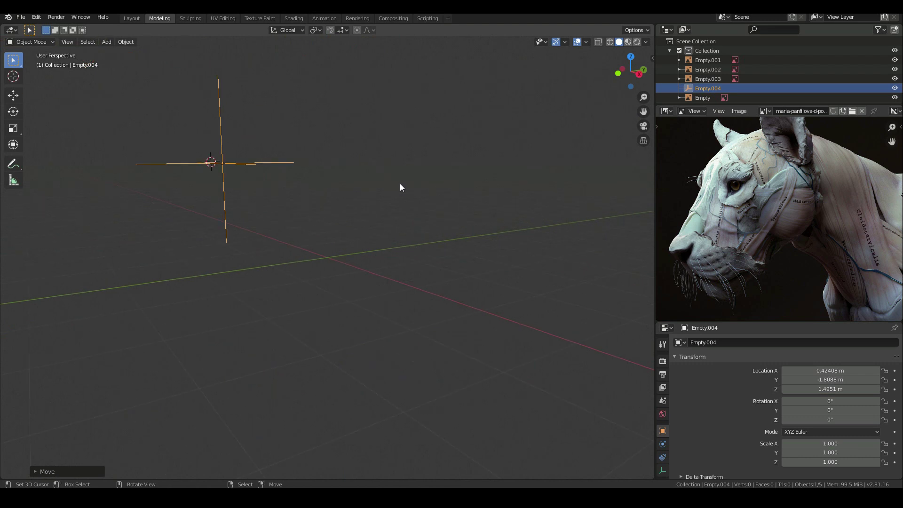
key(KP_1)
key(KP_3)
scroll(400, 184, up, 4)
scroll(286, 182, up, 3)
key(g)
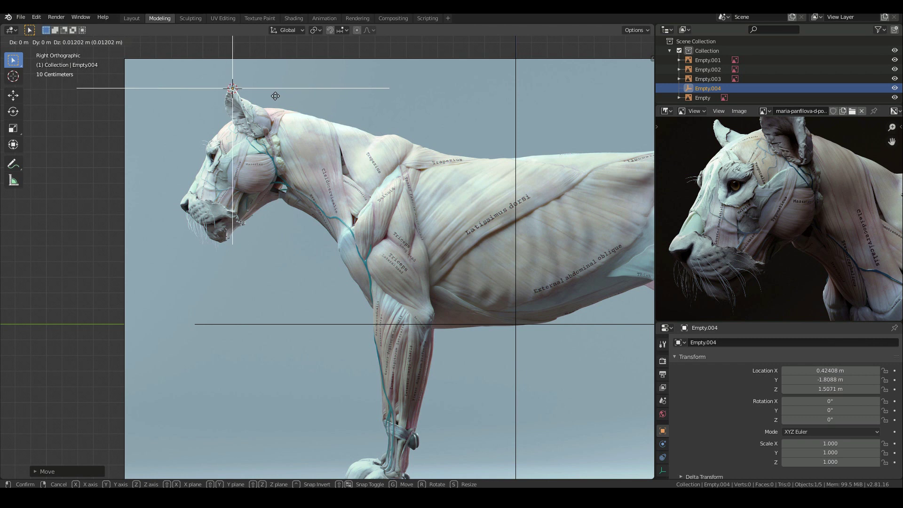
click(275, 96)
key(KP_1)
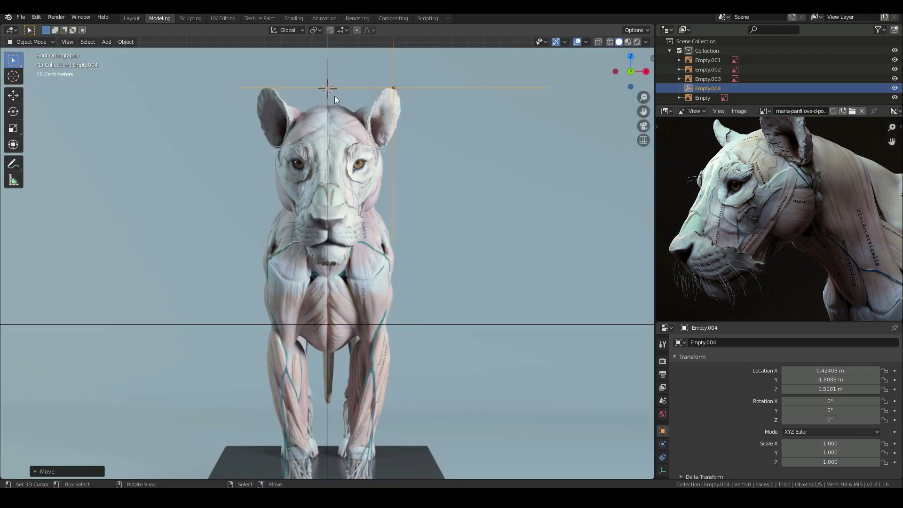
key(KP_3)
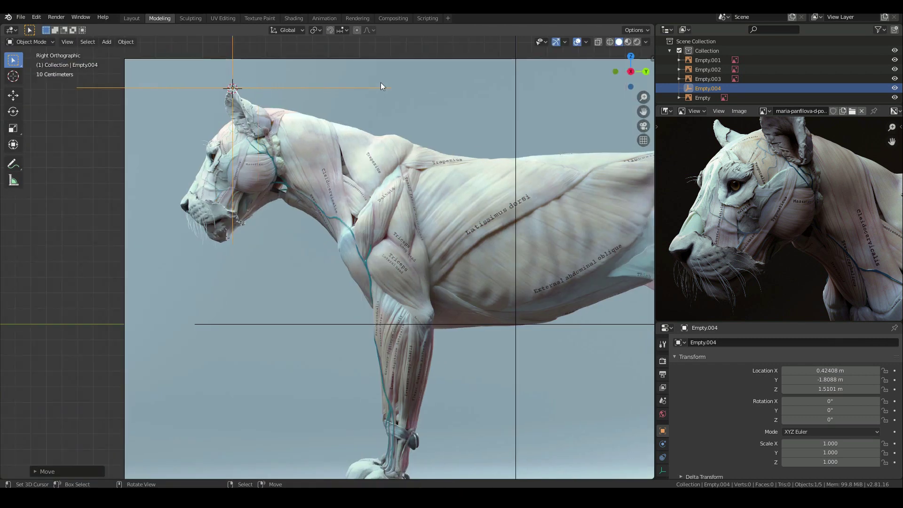
key(KP_1)
key(KP_3)
Step: In the top view, scale the lion picture to about 1.127 and move it to about Y 0.015 m to match the ear marker
key(KP_7)
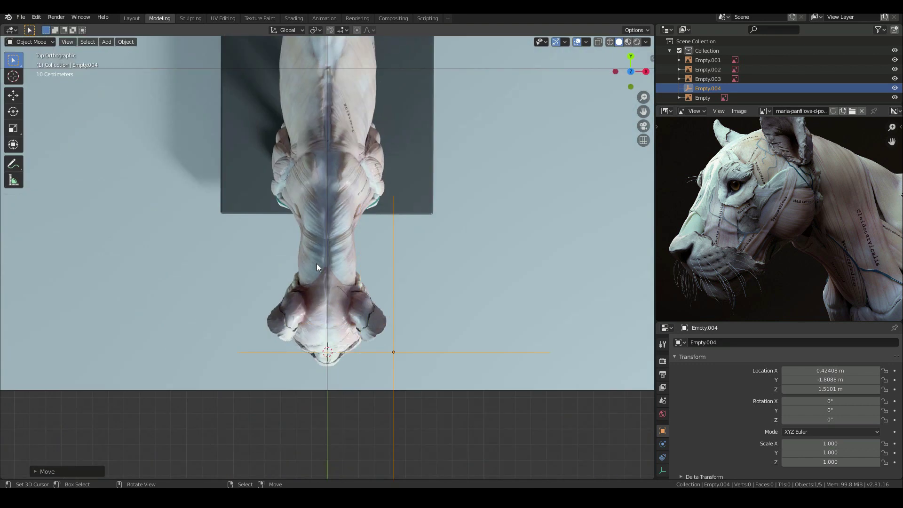
scroll(407, 214, down, 4)
click(412, 210)
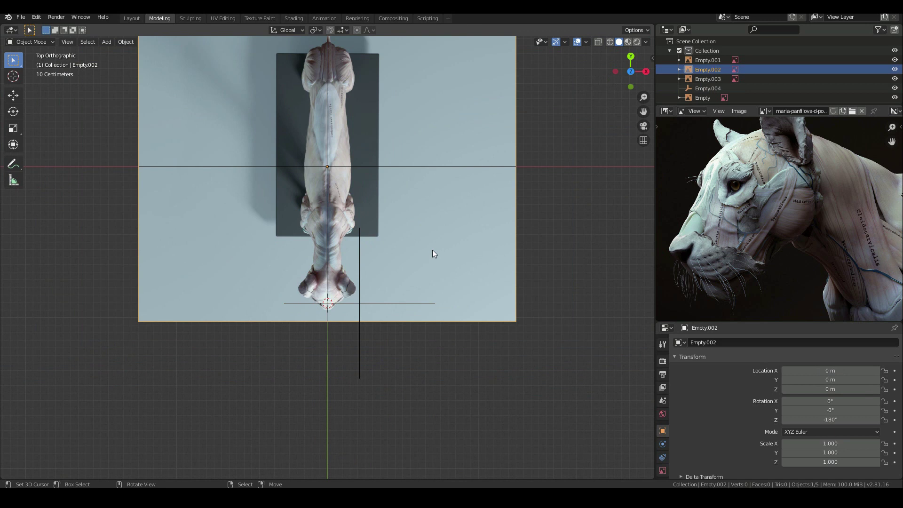
scroll(442, 265, down, 2)
scroll(441, 282, up, 6)
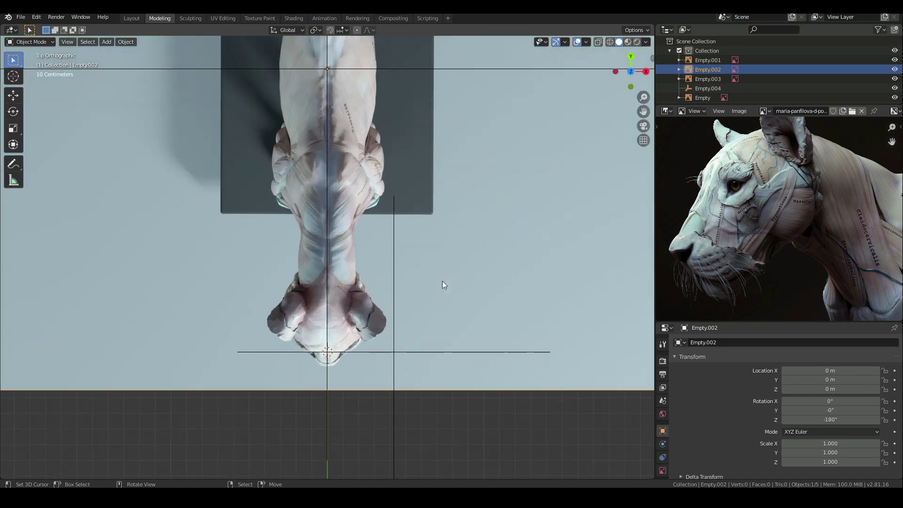
key(s)
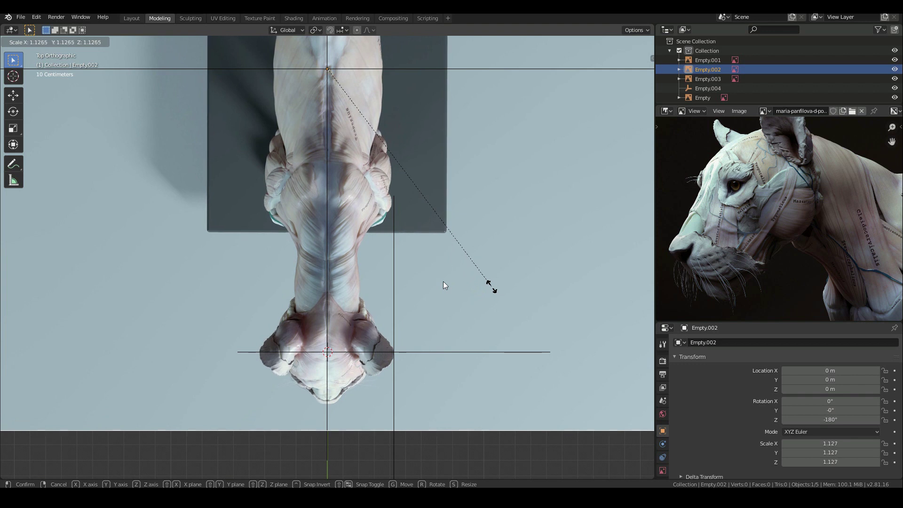
click(491, 286)
key(g)
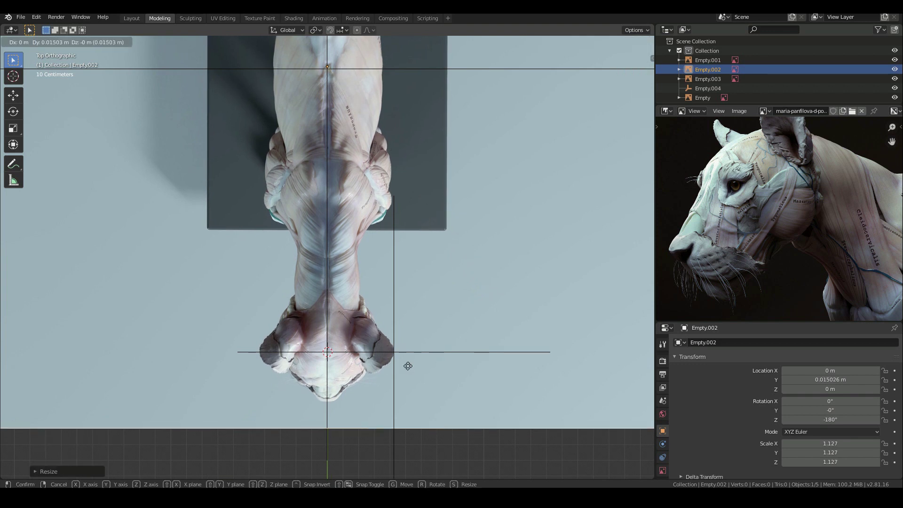
click(408, 365)
Step: Compare the lion reference pictures with the ear marker across the front, right, back, top and bottom views
scroll(407, 365, down, 5)
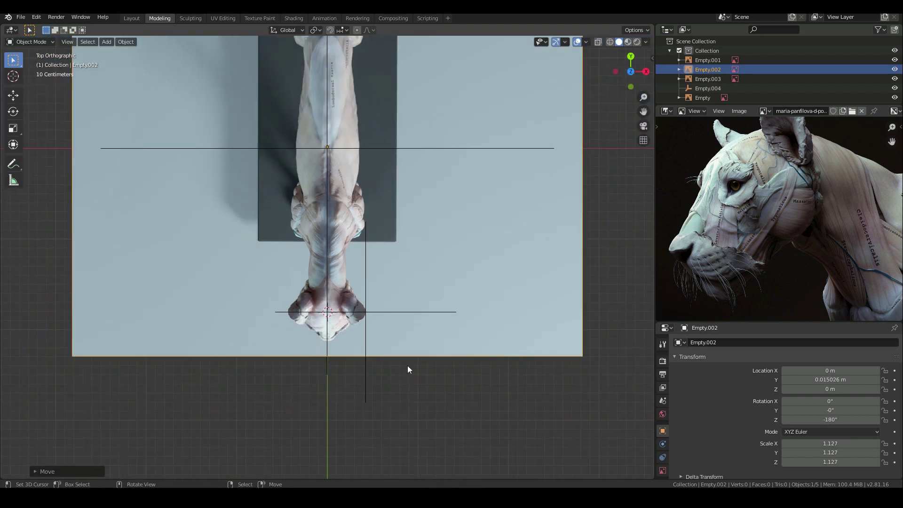
key(KP_1)
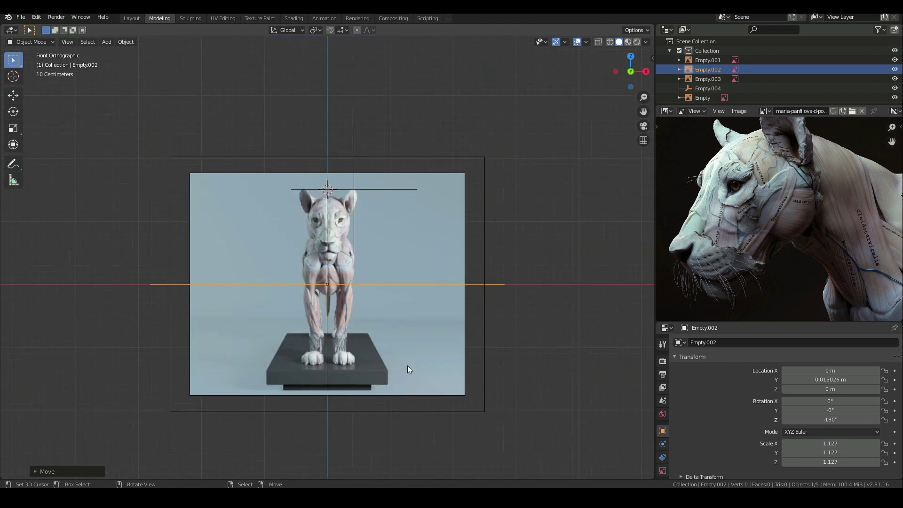
key(KP_3)
key(ctrl+KP_1)
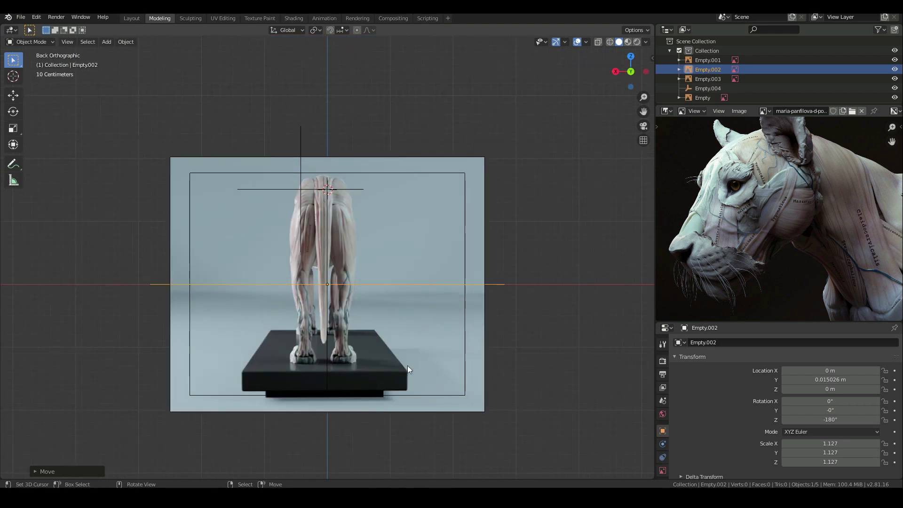
key(KP_7)
key(KP_3)
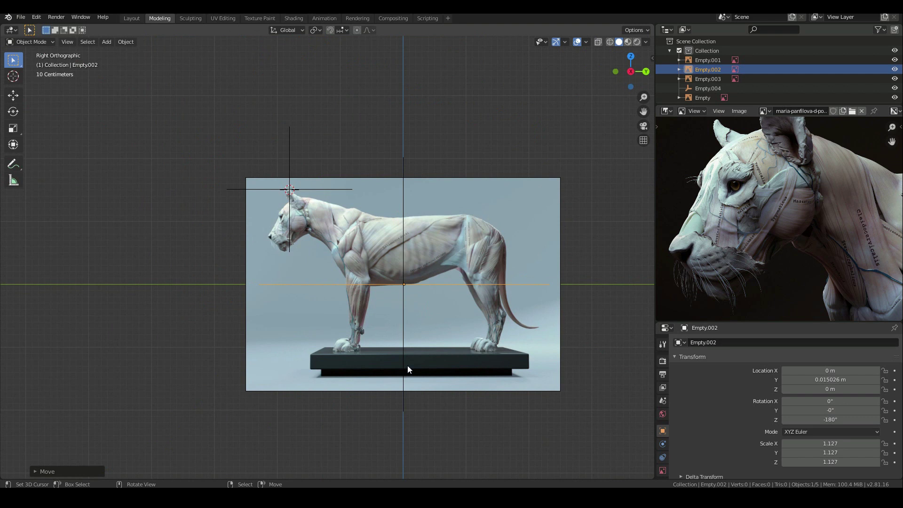
key(KP_1)
key(KP_3)
key(ctrl+KP_7)
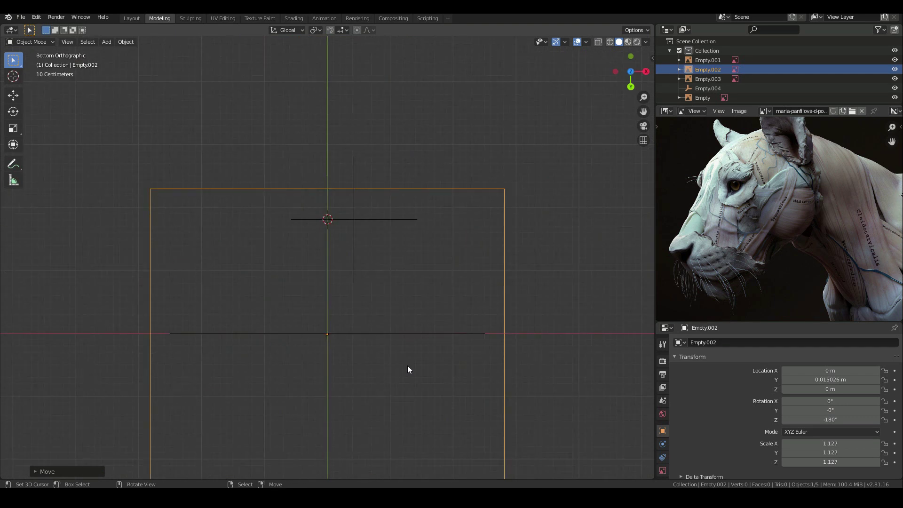
key(KP_1)
key(KP_7)
scroll(389, 334, up, 4)
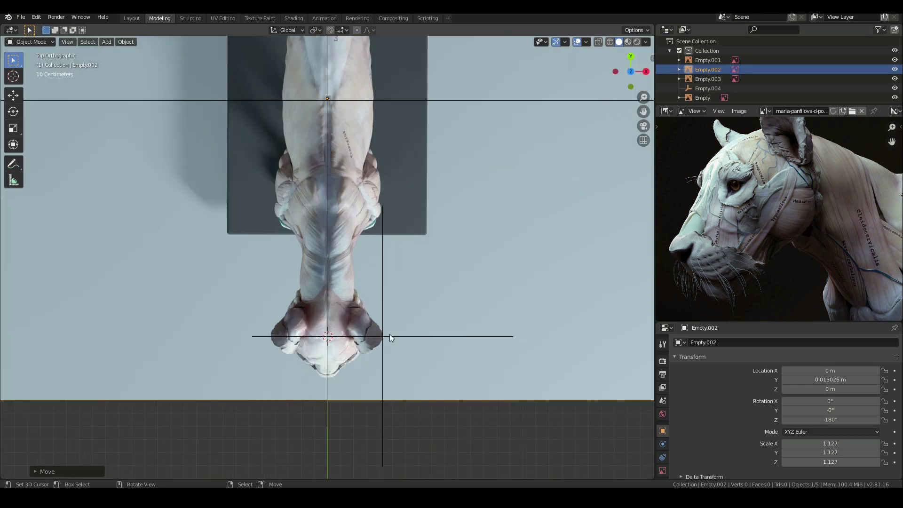
Step: In the front view, duplicate the ear marker and place the copy on the lion's nose, at about X 0.006 m and Z 0.648 m
key(KP_1)
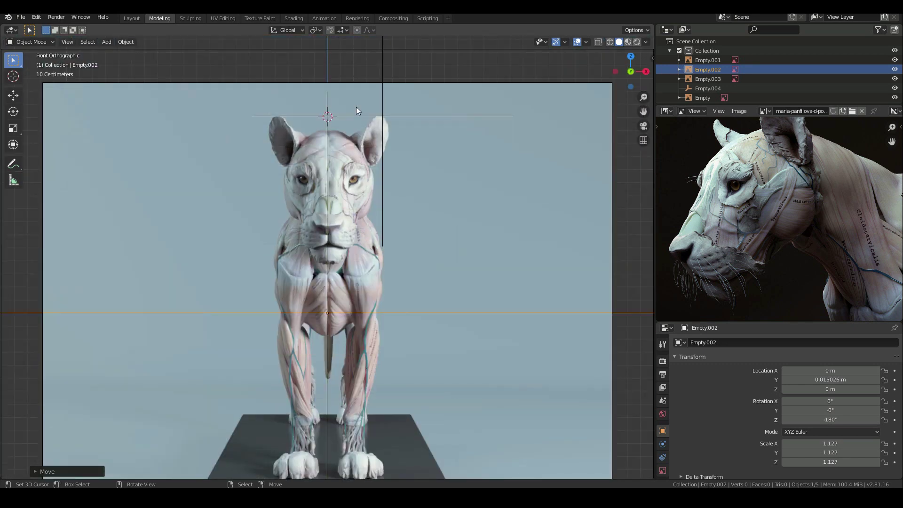
click(383, 116)
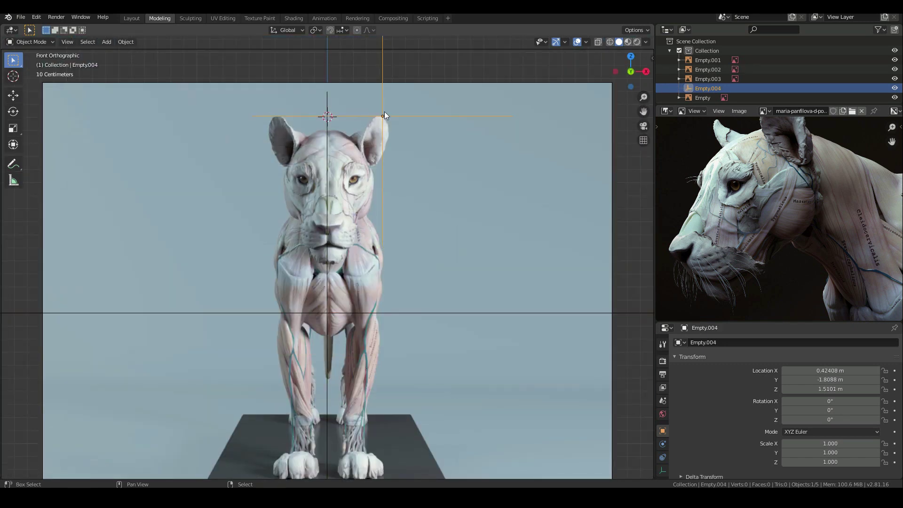
key(shift+d)
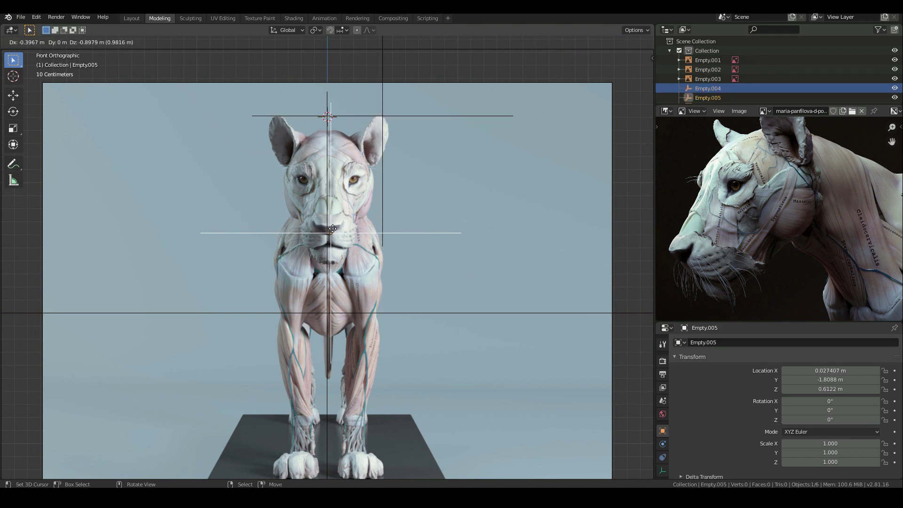
click(330, 224)
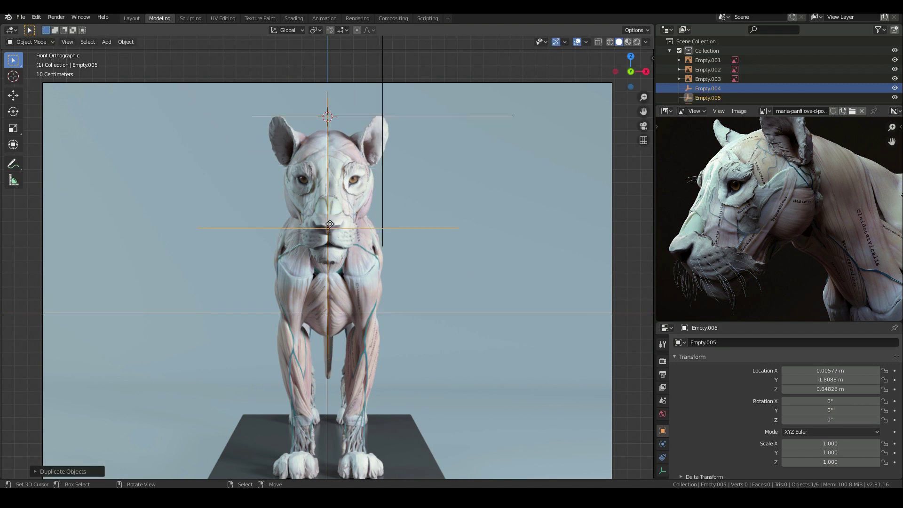
Step: In the right view, move the nose marker along Y to the tip of the lion's nose, at about Y -2.133 m
key(KP_3)
key(g)
key(y)
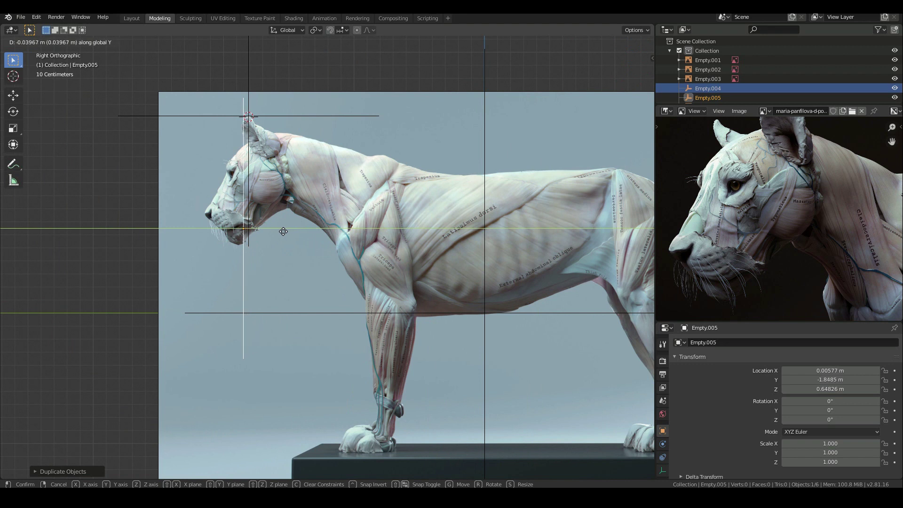
click(249, 230)
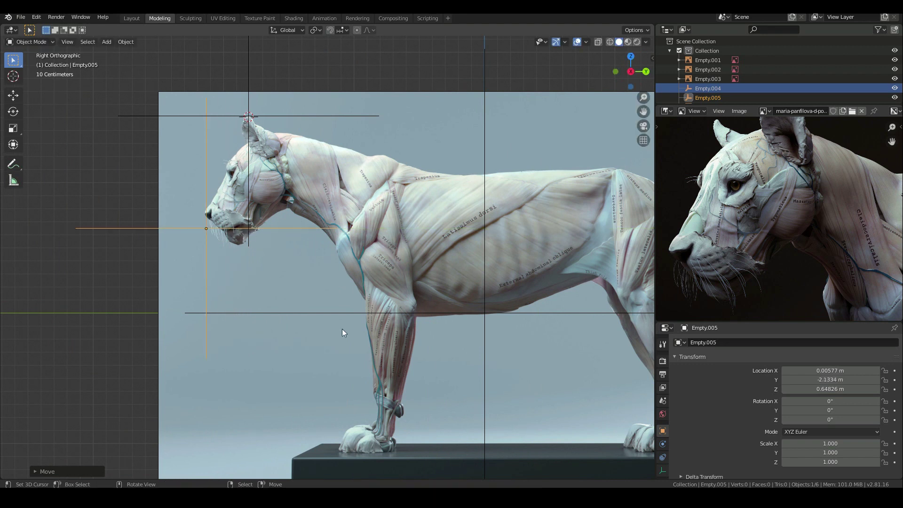
Step: Enlarge the side-view lion picture to about 1.077 and shift it to about Y 0.147 m, Z -0.130 m, toward the ear and nose markers
scroll(377, 316, down, 3)
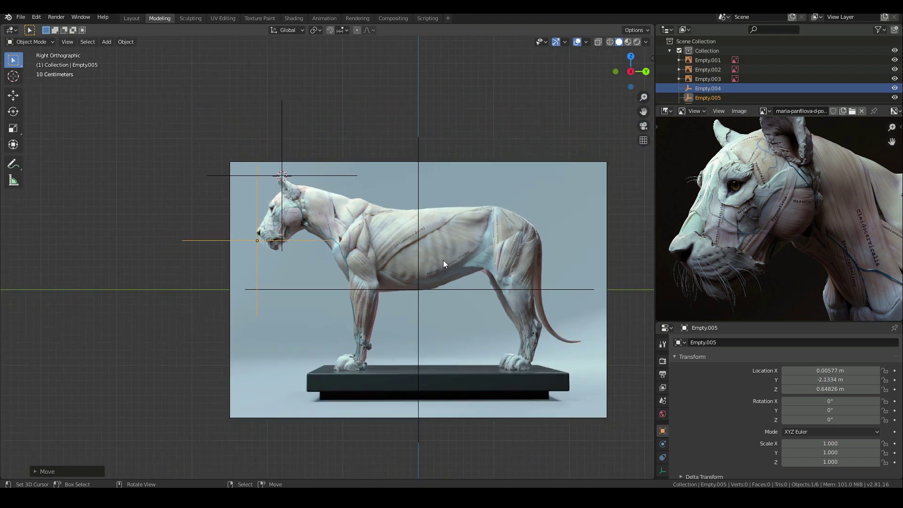
right_click(487, 285)
scroll(493, 287, up, 1)
scroll(493, 288, up, 2)
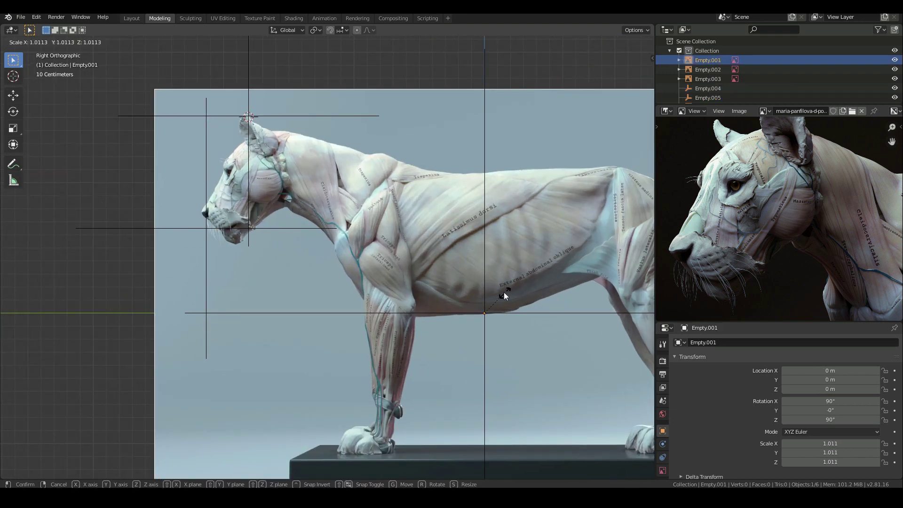
scroll(551, 342, down, 1)
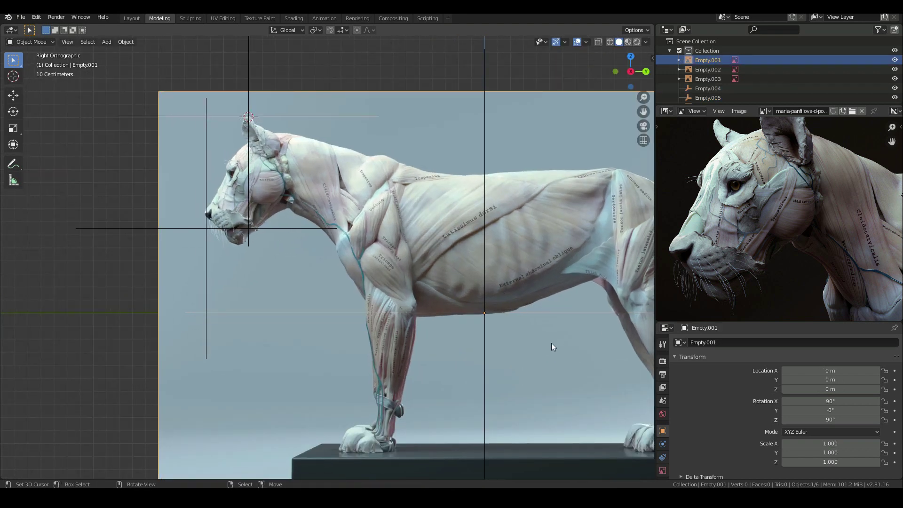
key(g)
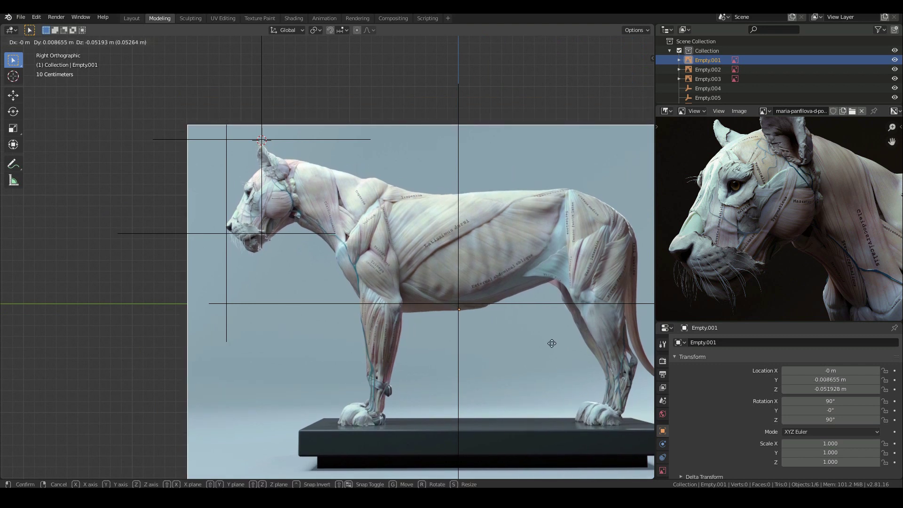
click(550, 341)
key(s)
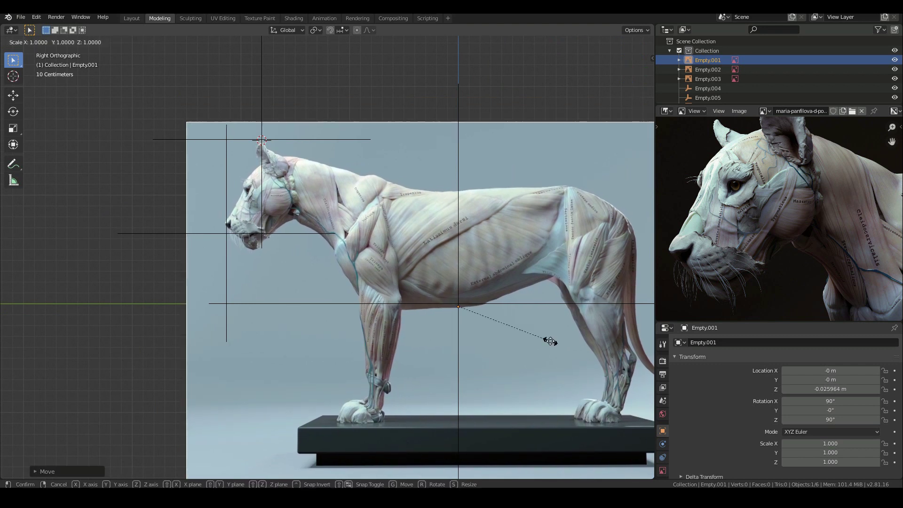
click(551, 341)
key(g)
click(560, 348)
key(s)
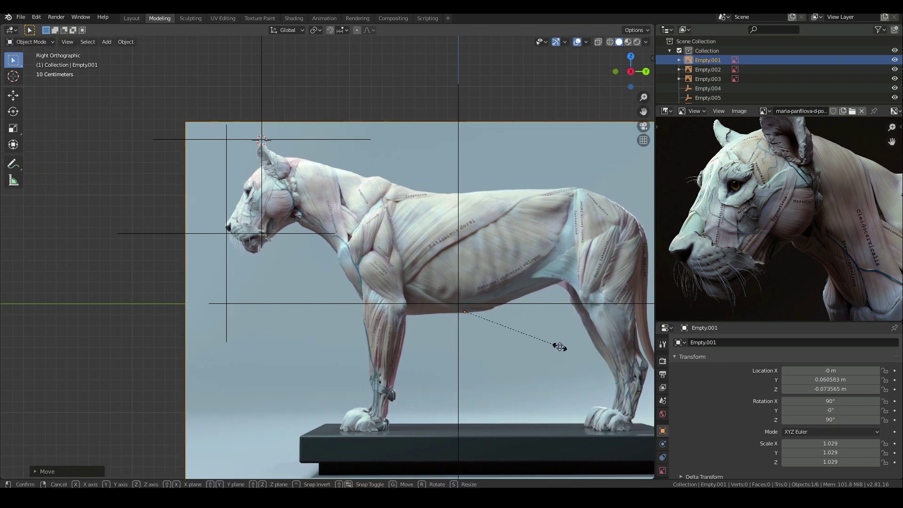
click(566, 346)
key(g)
click(567, 347)
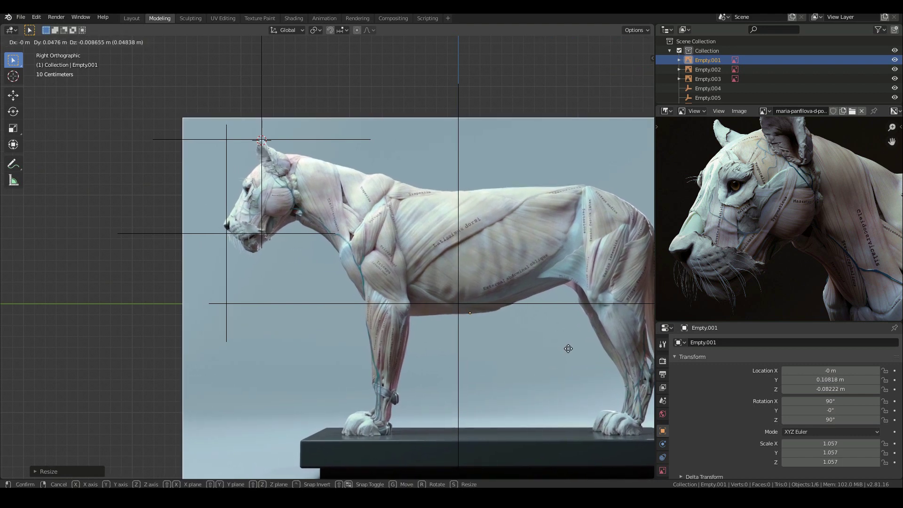
key(s)
click(570, 349)
key(g)
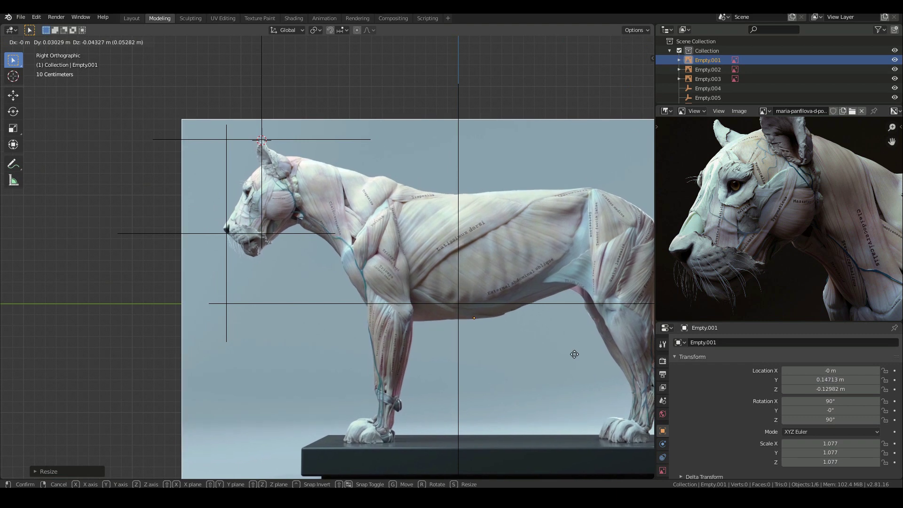
click(574, 354)
Step: Scale the side picture further to about 1.123 and move it to about Y 0.229 m, Z -0.173 m, keeping the ear on its marker
key(s)
click(575, 353)
key(g)
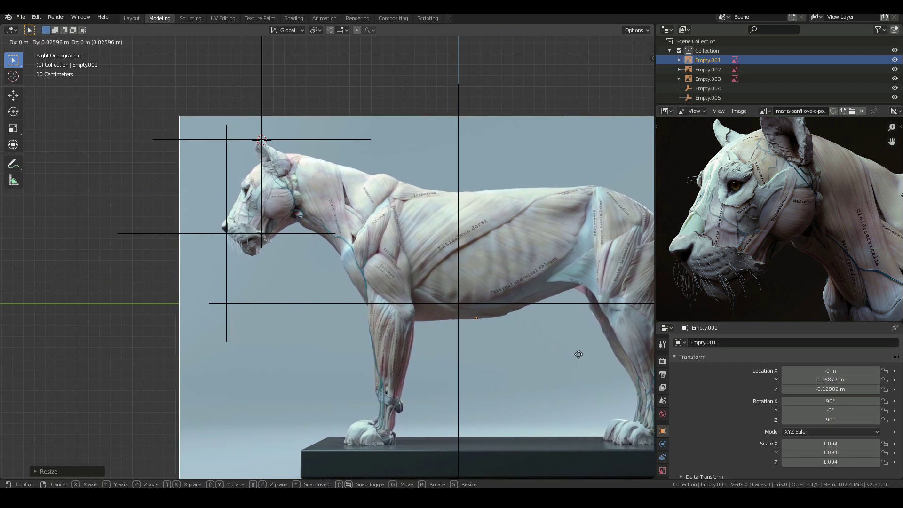
click(578, 356)
key(s)
click(579, 357)
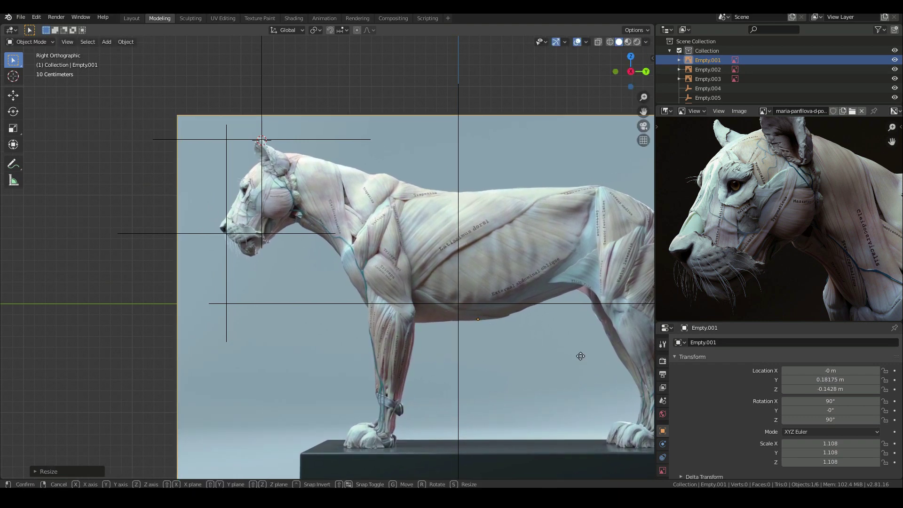
key(g)
click(582, 360)
key(s)
click(585, 360)
key(g)
click(586, 360)
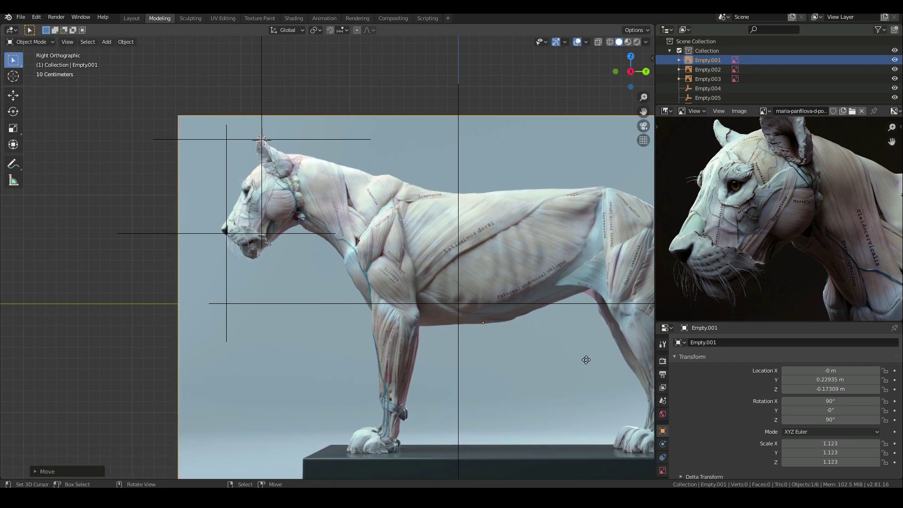
Step: Fine-tune the side picture to a scale of about 1.137 near Y 0.264 m, Z -0.216 m so ear and nose meet their markers
key(g)
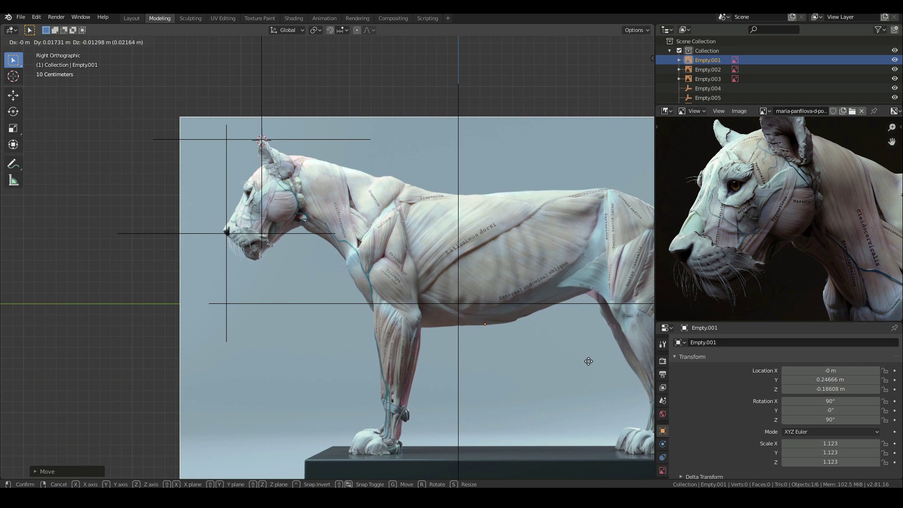
click(588, 361)
key(s)
click(588, 361)
key(g)
click(588, 361)
key(s)
click(589, 363)
key(g)
click(591, 365)
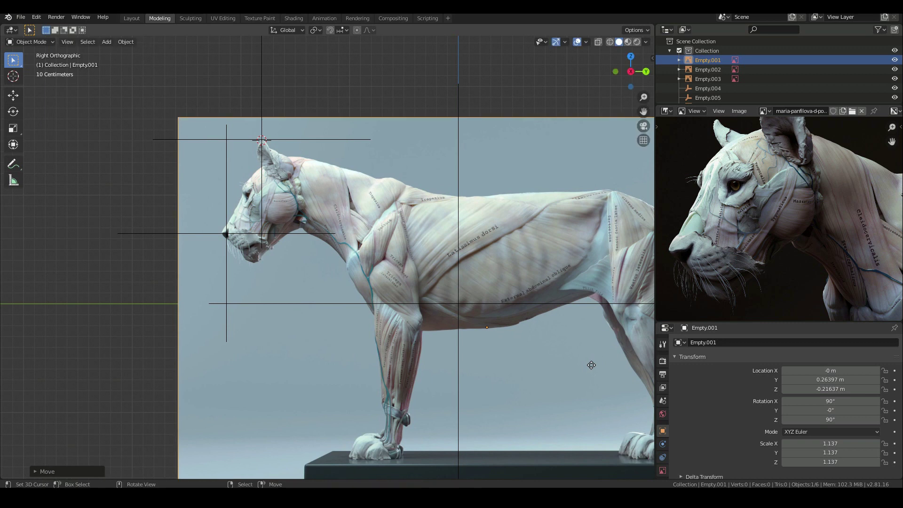
key(g)
click(592, 365)
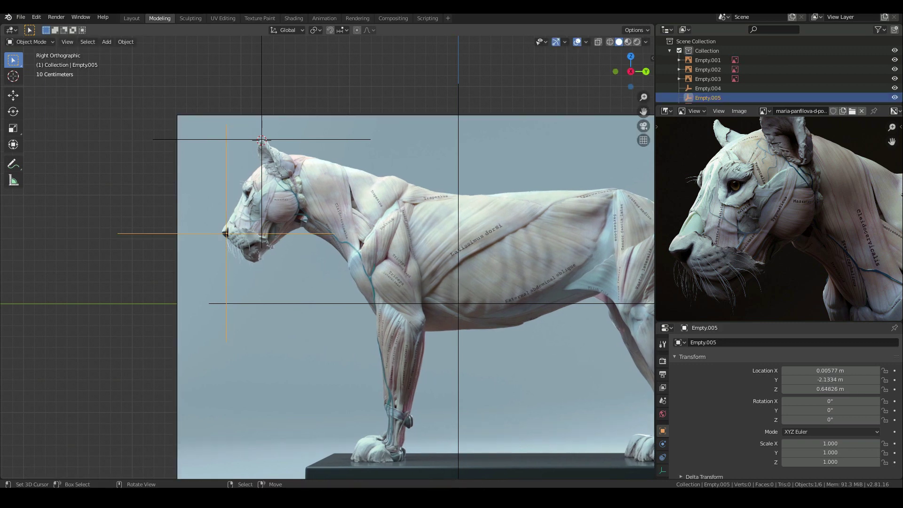
Step: Duplicate the nose marker and place the copy at the tip of the front paw, at about Y -0.959 m and Z -1.460 m
scroll(287, 307, down, 3)
key(shift+d)
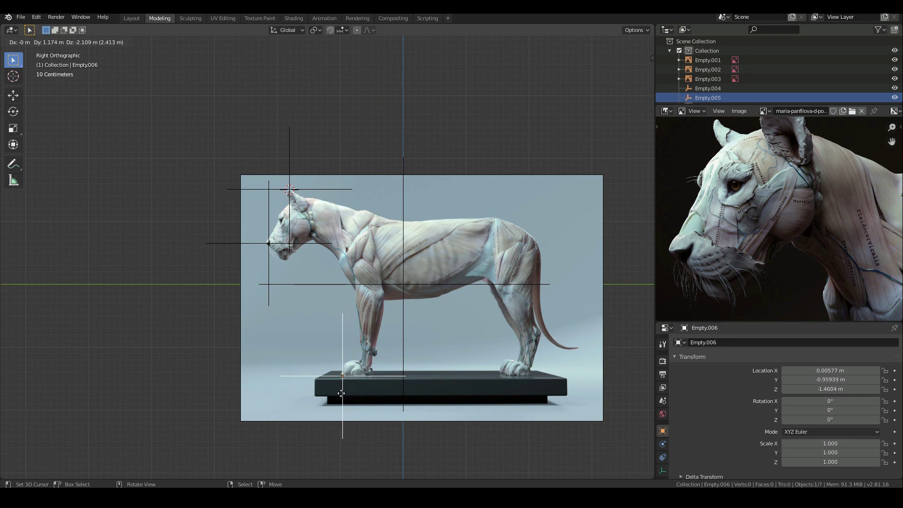
click(340, 393)
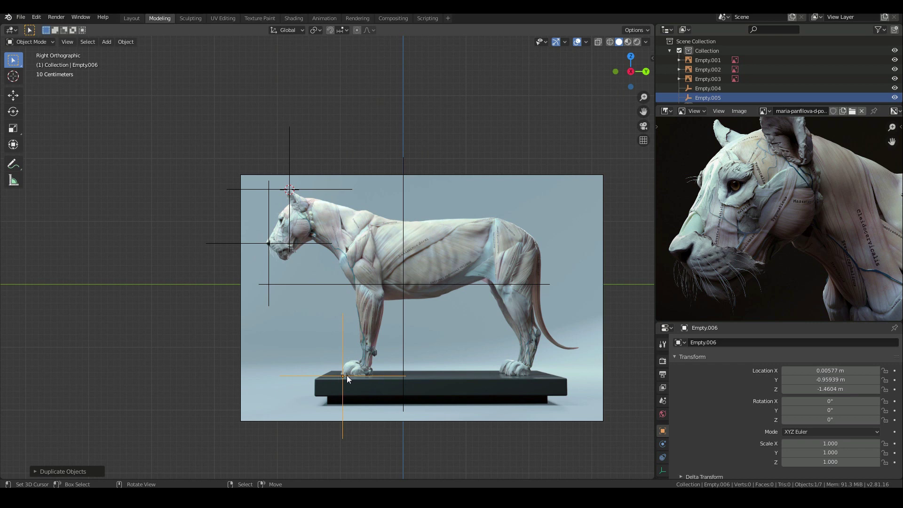
Step: Compare the paw marker with the lion's front paws in the front, right and top views
key(KP_1)
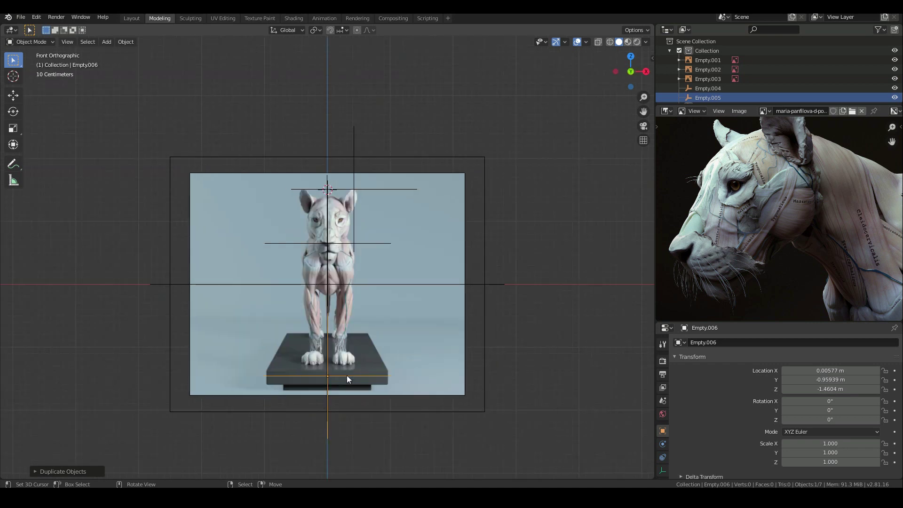
scroll(329, 368, up, 3)
shift+middle_drag(489, 285, 507, 222)
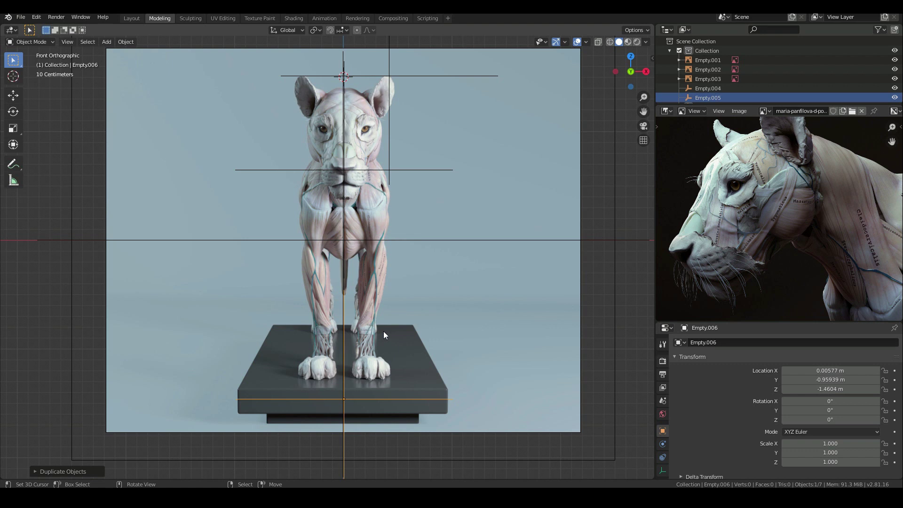
key(KP_3)
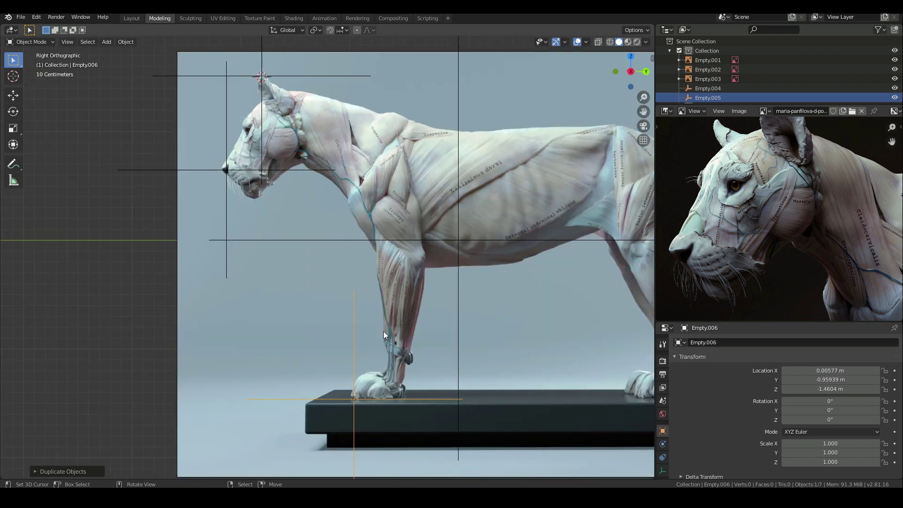
key(KP_7)
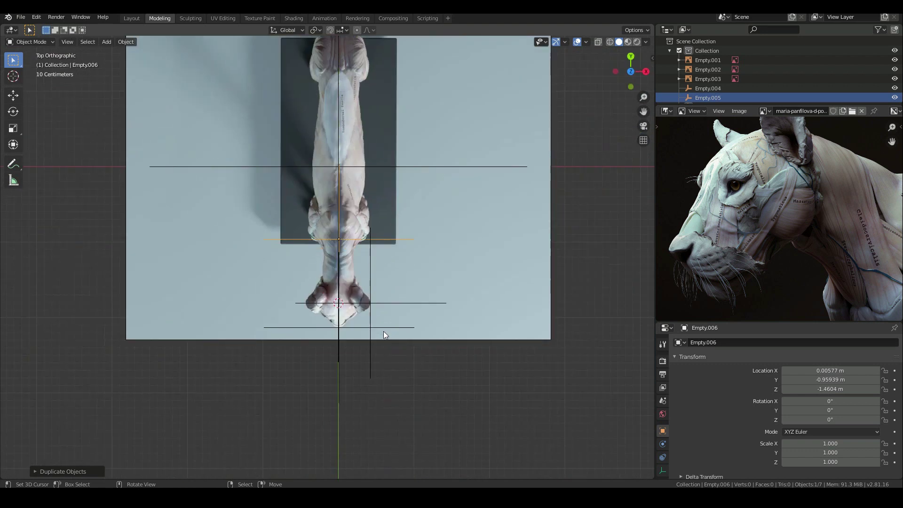
key(KP_3)
key(KP_1)
scroll(382, 331, up, 3)
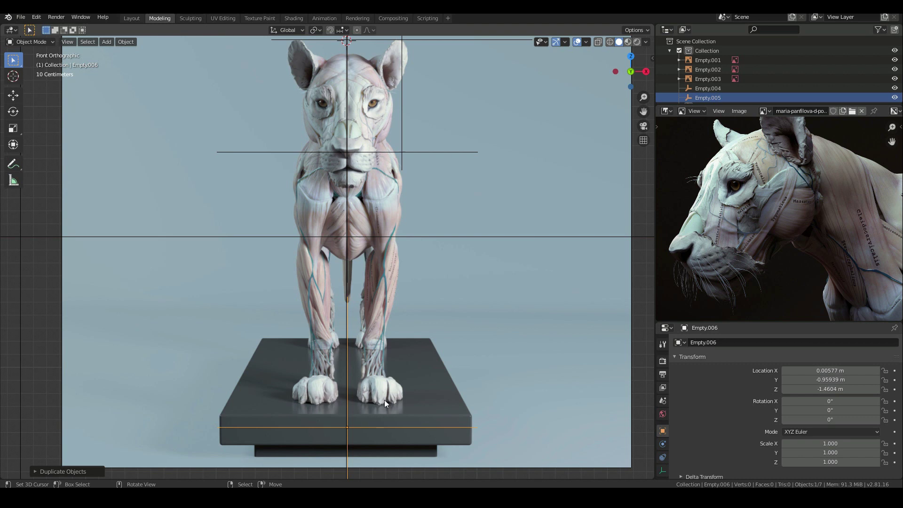
scroll(370, 400, down, 1)
scroll(370, 400, down, 1)
Step: Select the ear, nose and paw marker empties in a perspective view and delete them
middle_drag(359, 419, 304, 255)
shift+click(302, 157)
shift+click(311, 137)
key(x)
click(311, 137)
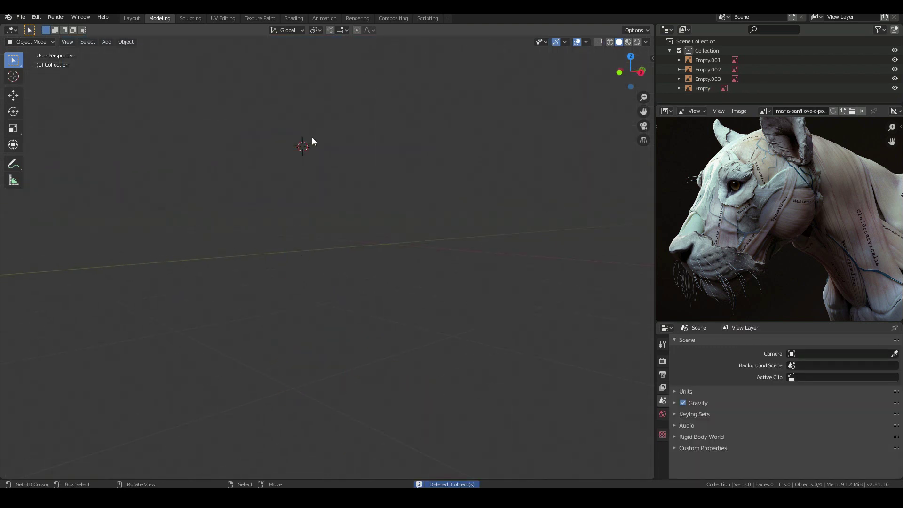
Step: In the front view, shift the front lion picture along X to about -0.007 m to centre it on the vertical axis
key(KP_1)
scroll(371, 264, up, 2)
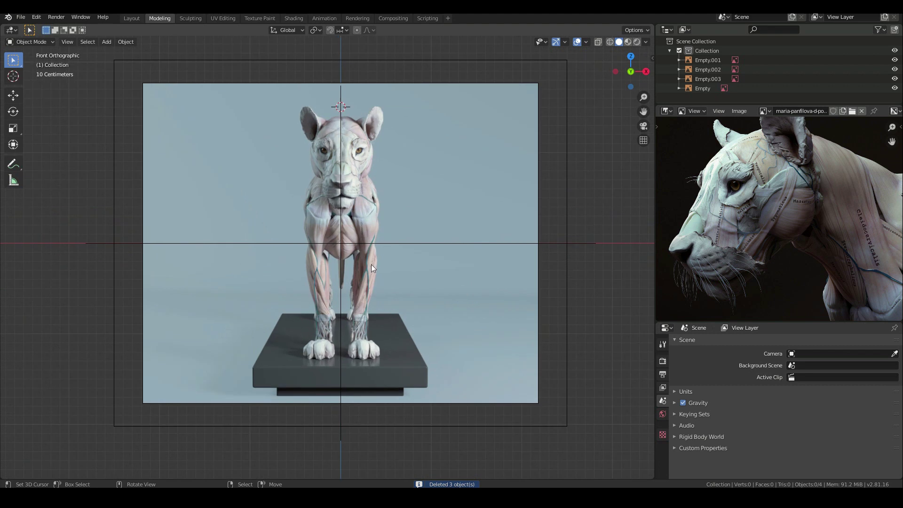
right_click(385, 240)
scroll(523, 270, down, 3)
middle_drag(454, 276, 425, 282)
key(KP_1)
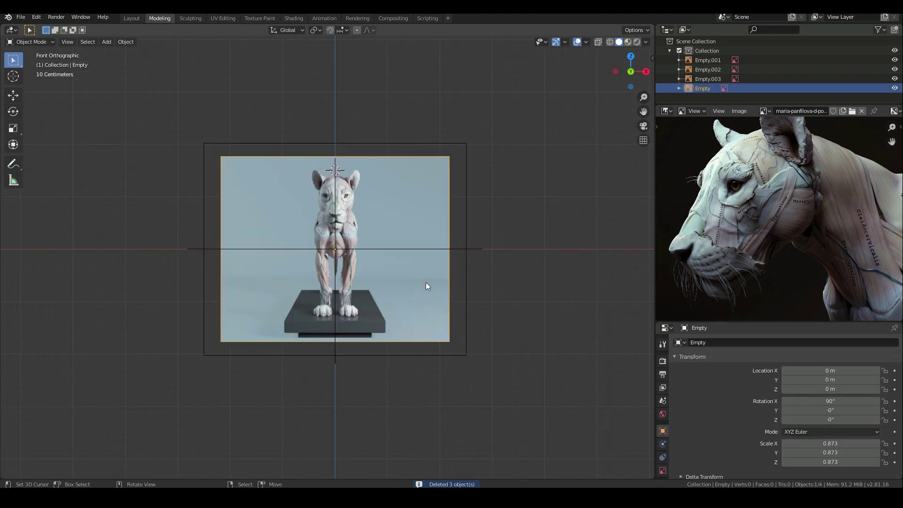
scroll(425, 282, up, 5)
key(g)
key(x)
click(407, 311)
scroll(408, 311, down, 1)
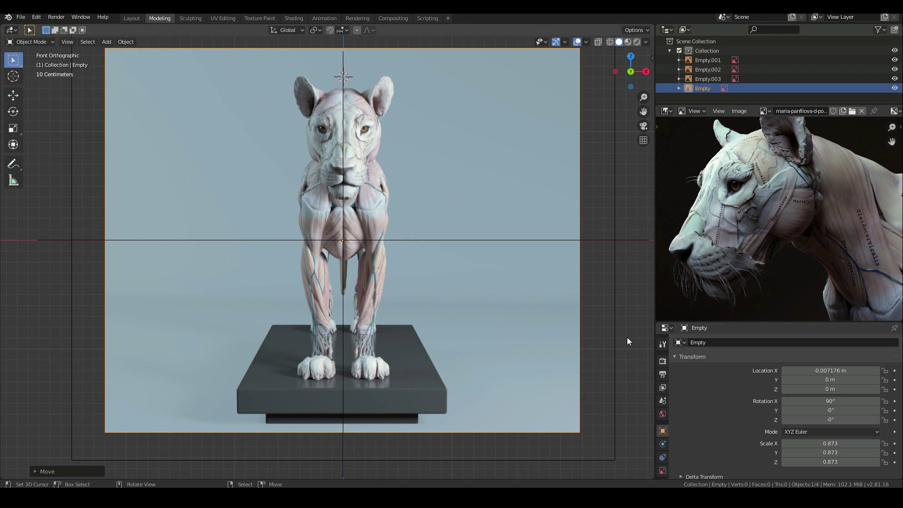
Step: Enable Use Alpha in the image settings of the front lion picture
scroll(673, 394, down, 5)
scroll(672, 414, up, 2)
scroll(669, 413, down, 2)
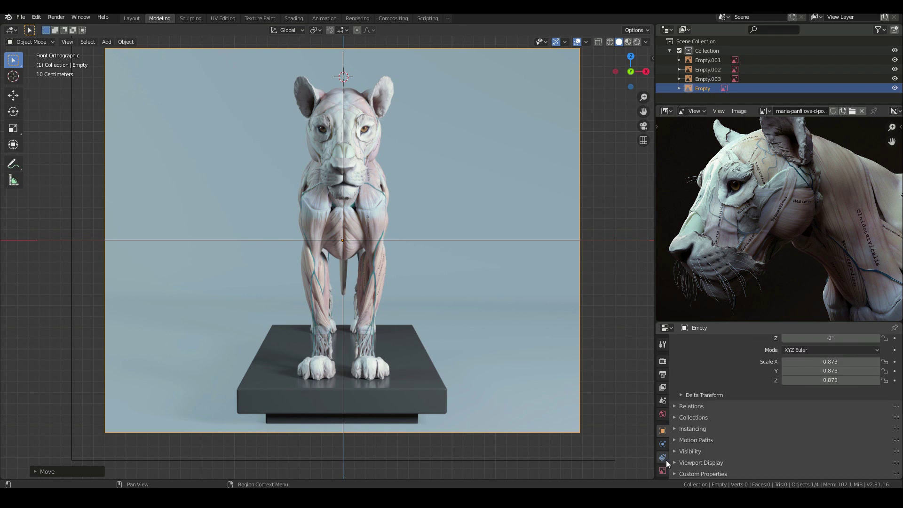
scroll(664, 456, down, 1)
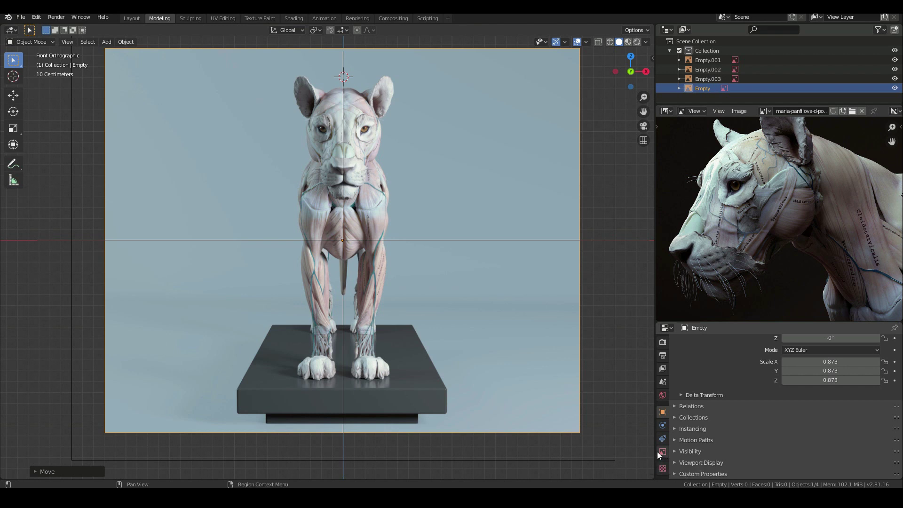
click(661, 451)
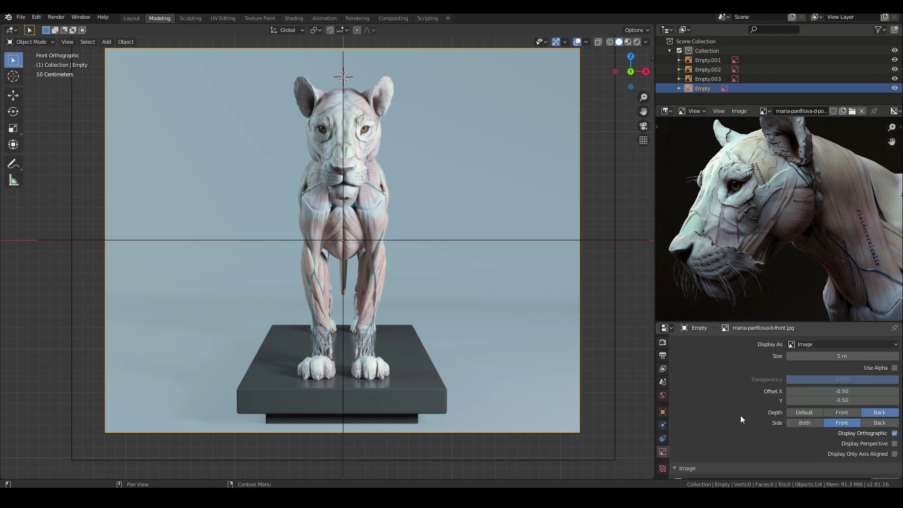
scroll(740, 415, up, 1)
click(895, 377)
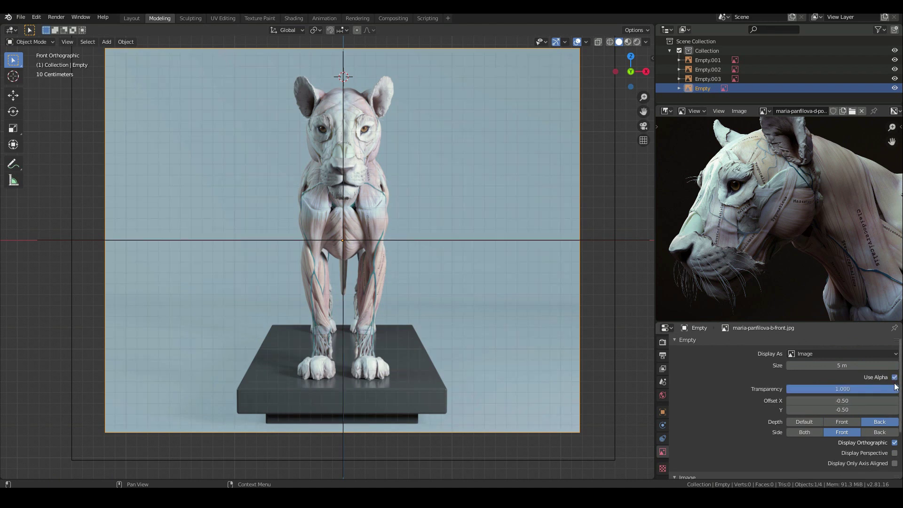
Step: Set the front lion picture's transparency to 0.564, and enable Use Alpha on the side picture with transparency 0.539
drag(894, 386, 849, 389)
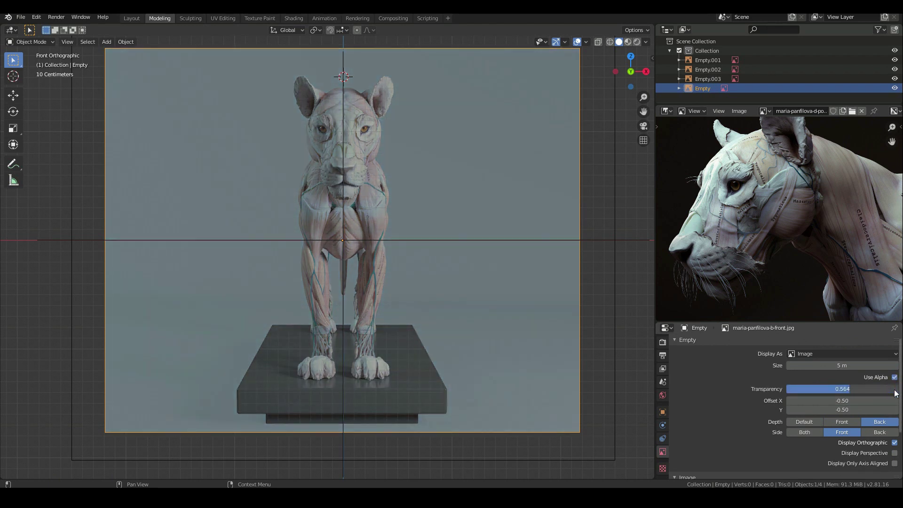
key(KP_3)
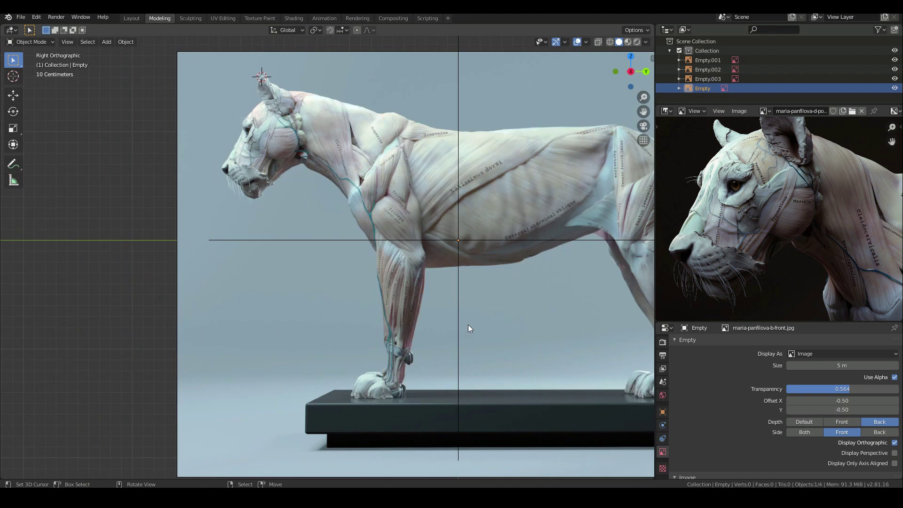
click(467, 325)
click(894, 377)
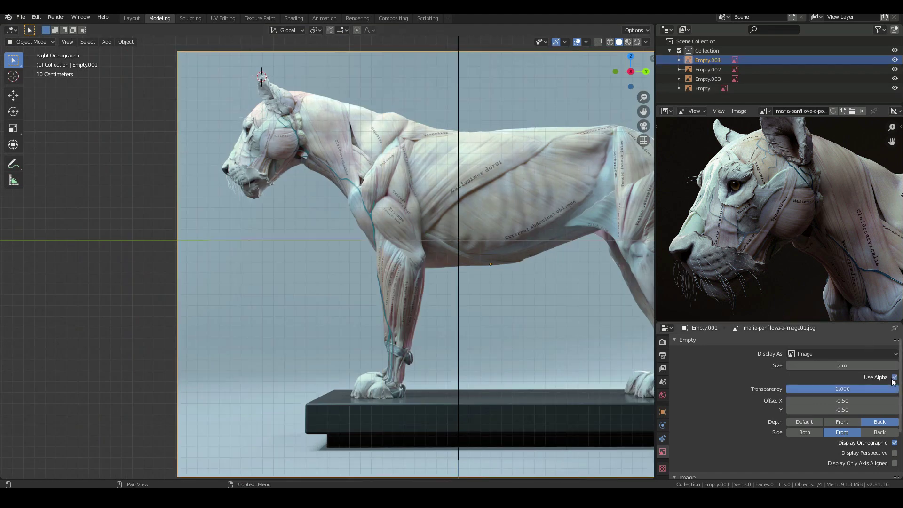
drag(894, 389, 894, 392)
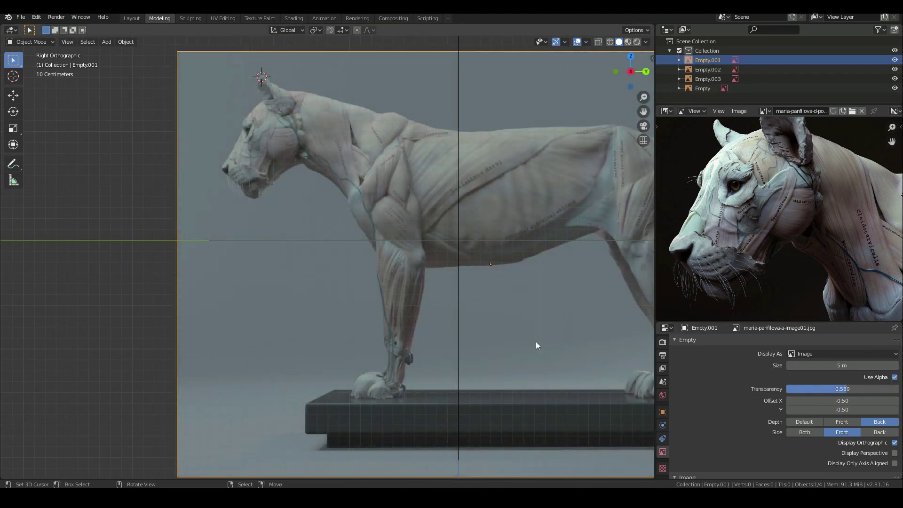
Step: In the top view, enable Use Alpha on the lion picture and set its transparency to 0.573
key(KP_7)
click(445, 307)
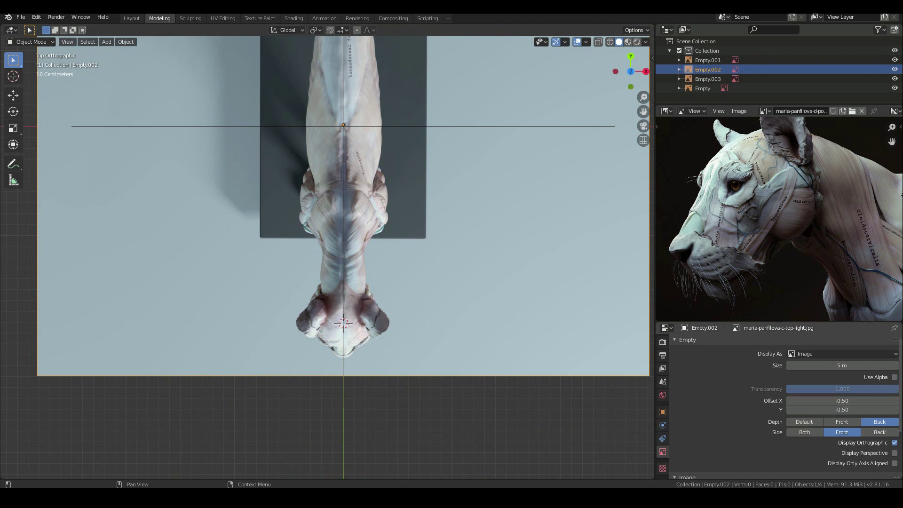
click(894, 377)
drag(893, 388, 861, 396)
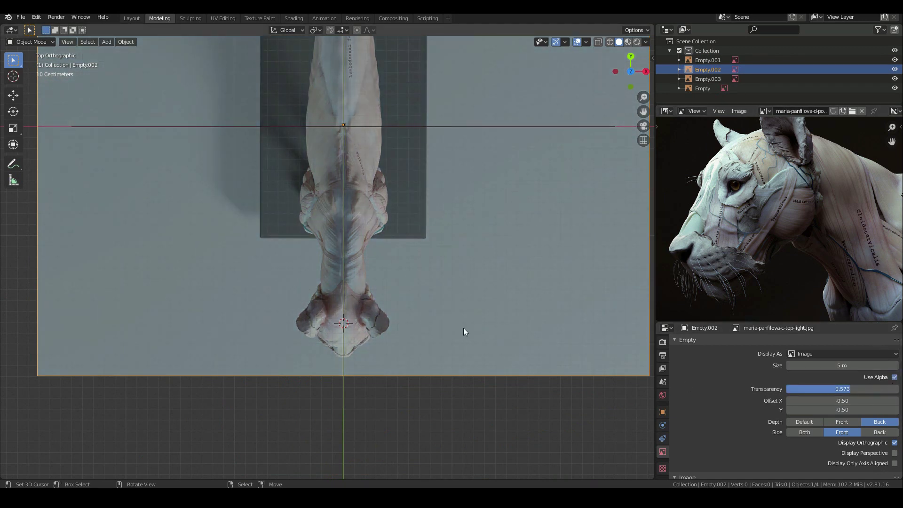
Step: In the back view, enable Use Alpha on the lion picture and set its transparency to 0.485
key(ctrl+KP_1)
right_click(495, 352)
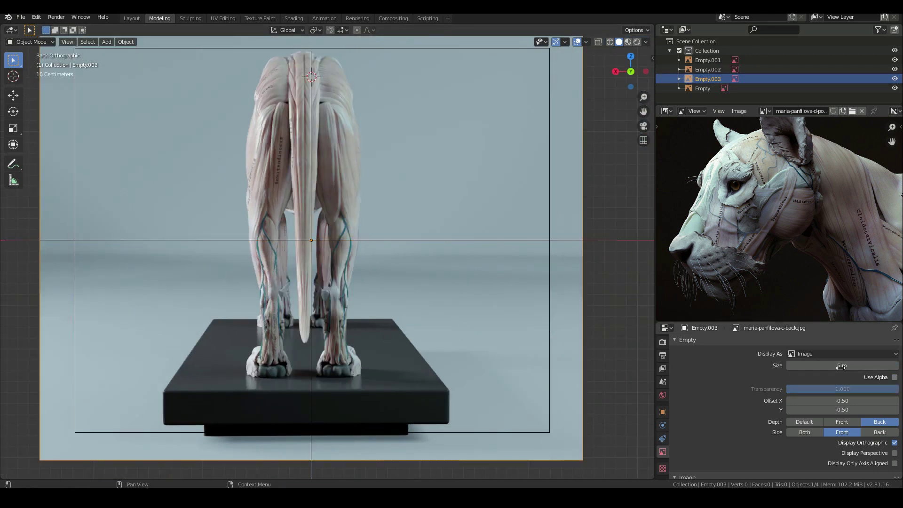
click(894, 378)
drag(884, 389, 840, 389)
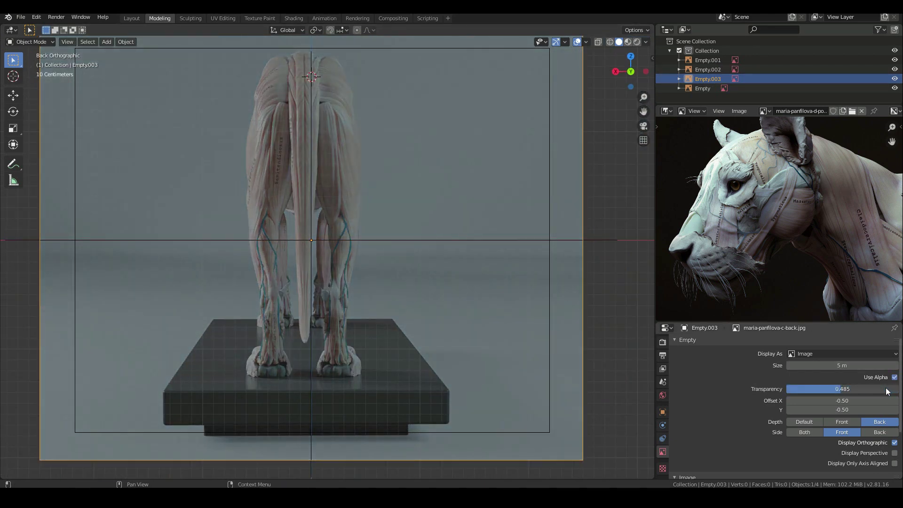
Step: Return to the front view and deselect all the reference pictures
key(KP_1)
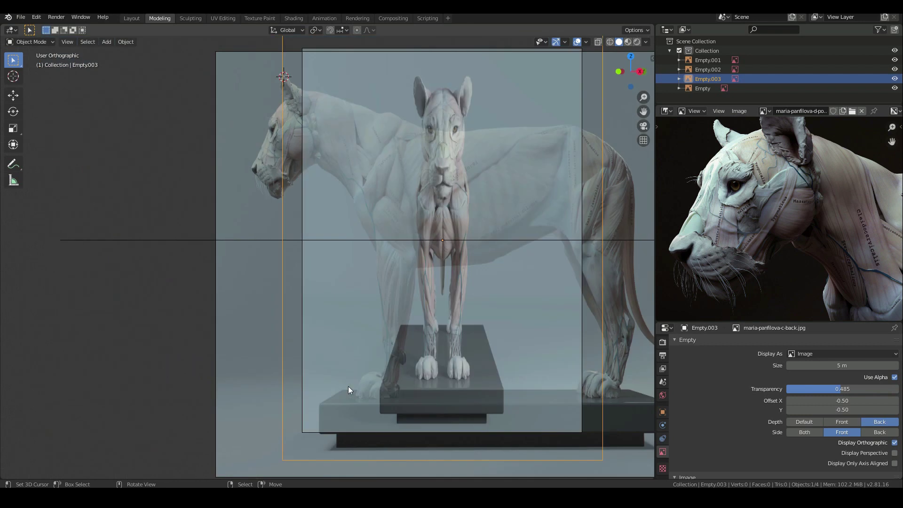
scroll(450, 380, down, 4)
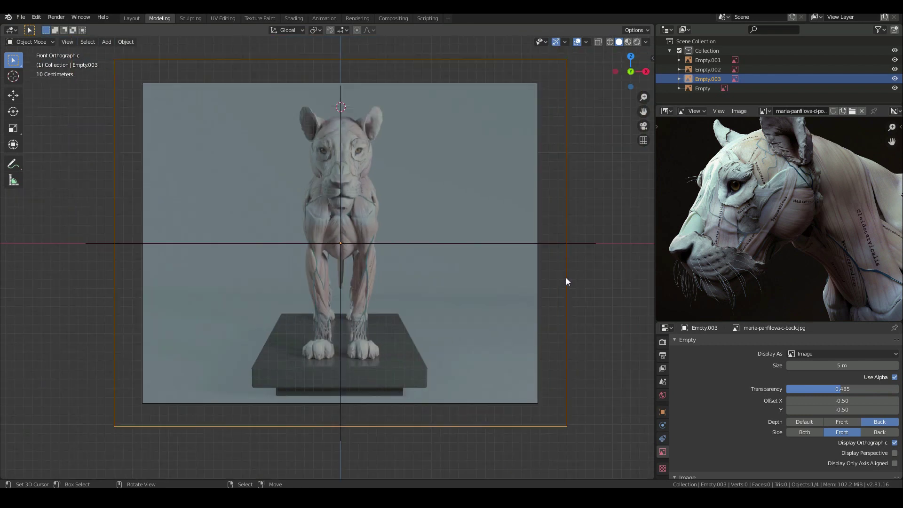
key(a)
key(alt+a)
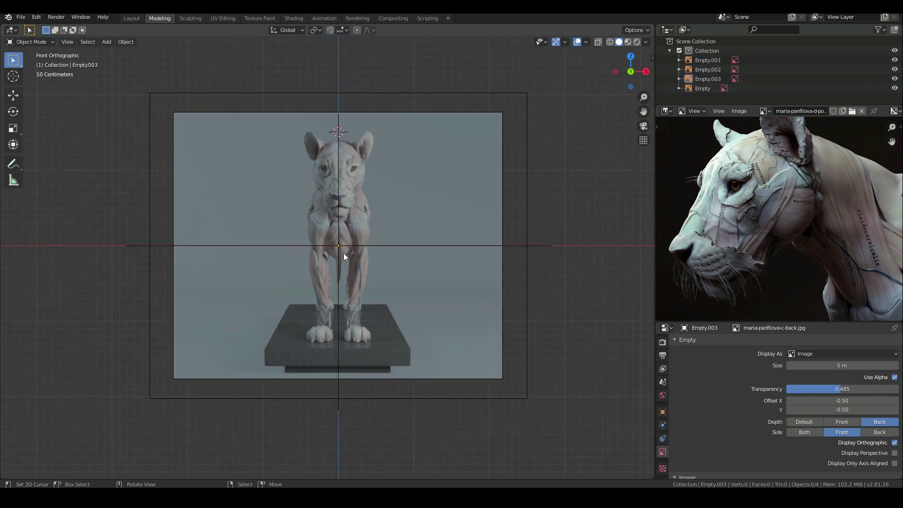
Step: In the right view, place the 3D cursor on the pedestal's top between the front and hind paws and check it from the front
key(KP_3)
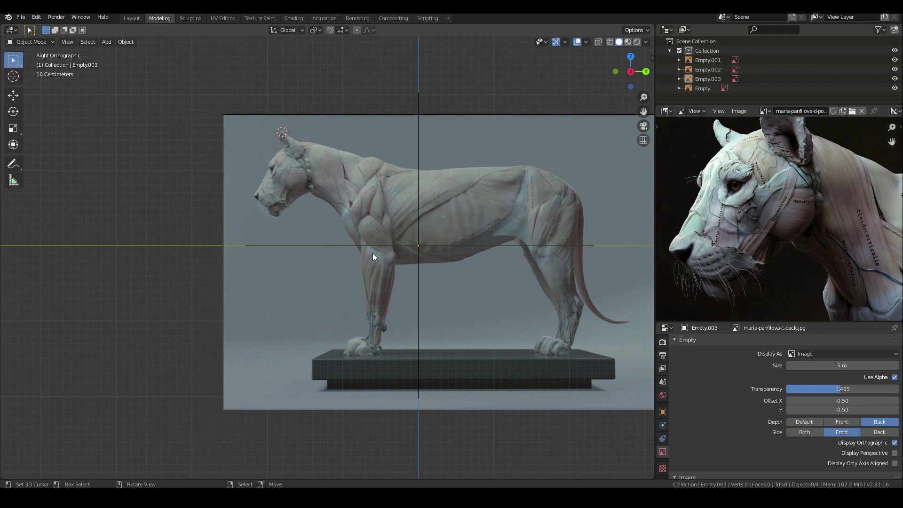
shift+right_click(454, 350)
key(KP_1)
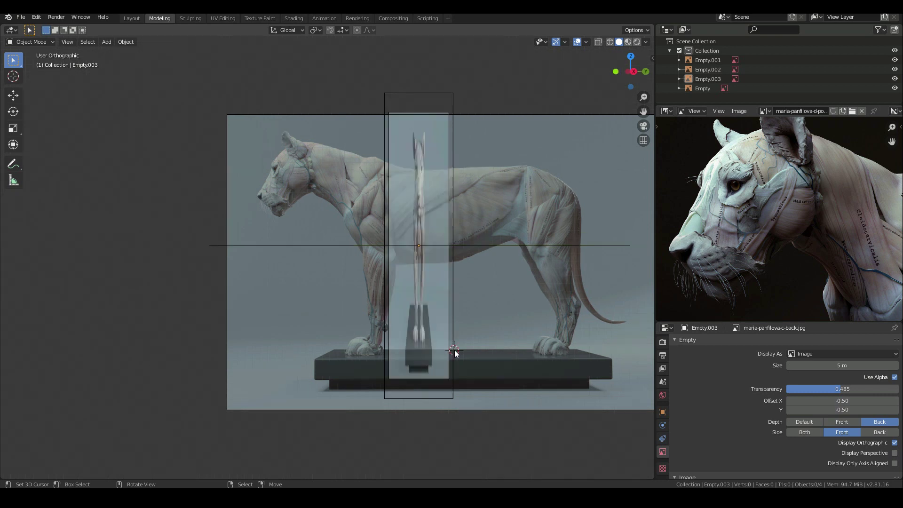
scroll(306, 365, up, 4)
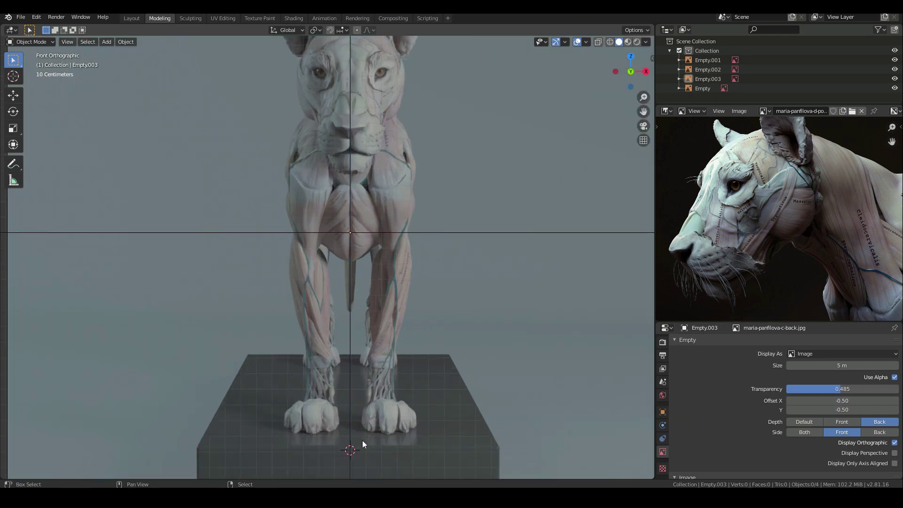
Step: Snap the 3D cursor to the world origin, and place it in the right view on the pedestal's top surface between the paws
key(shift+s)
click(308, 452)
key(KP_3)
scroll(503, 357, down, 3)
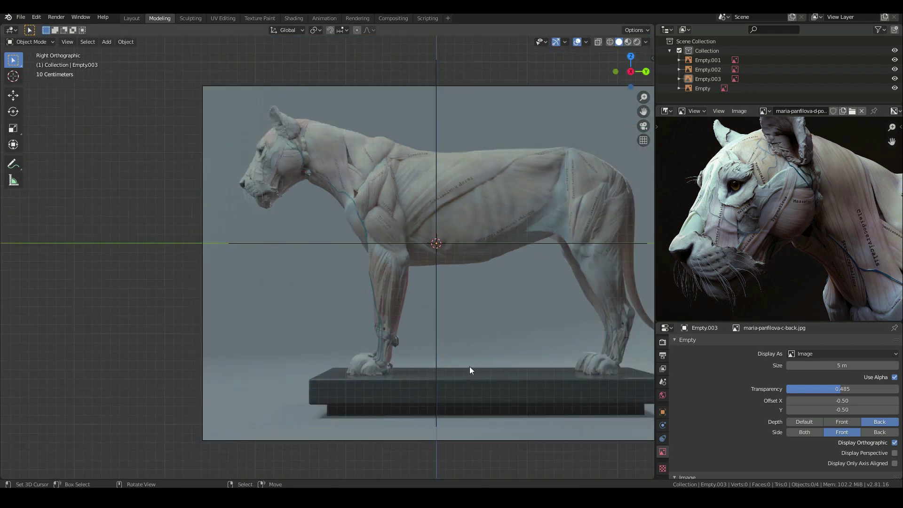
click(471, 370)
key(KP_1)
scroll(294, 398, up, 2)
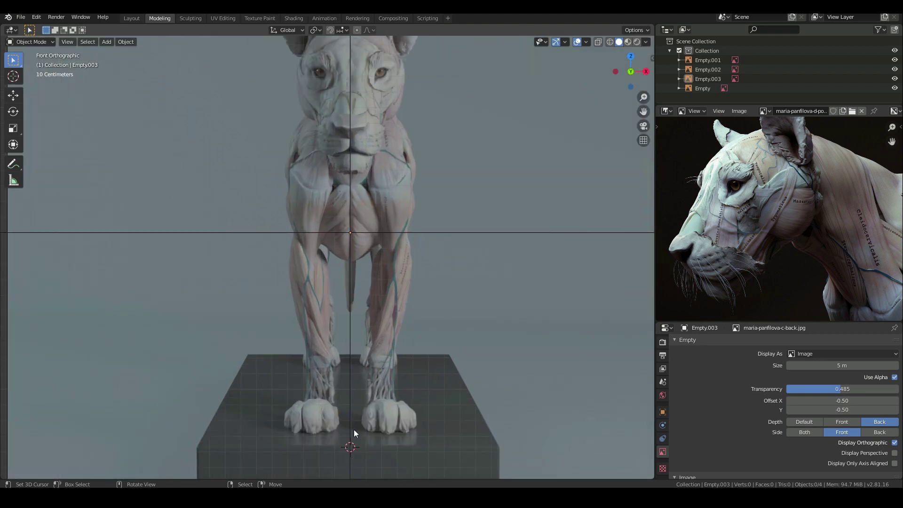
key(KP_3)
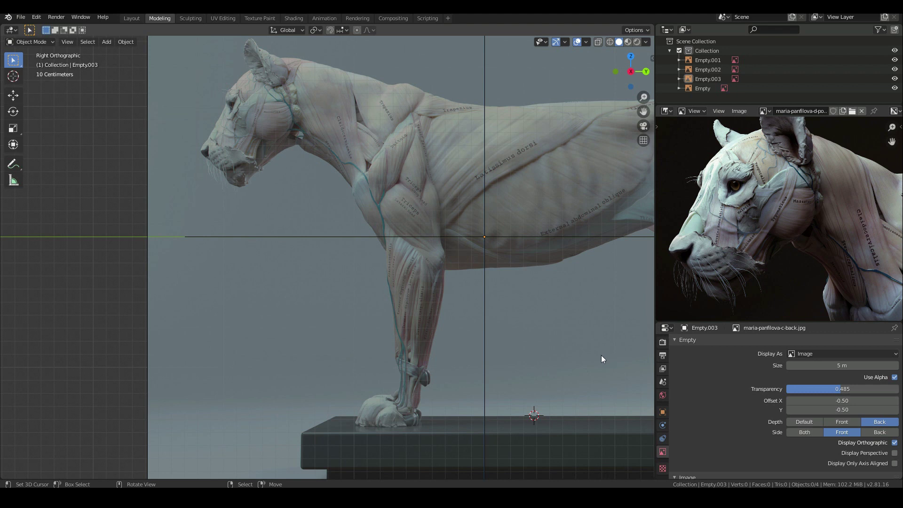
scroll(512, 362, down, 2)
scroll(487, 394, up, 1)
click(500, 396)
Step: Examine the lion's body shape and proportions in the right and front reference views
shift+middle_drag(531, 296, 396, 304)
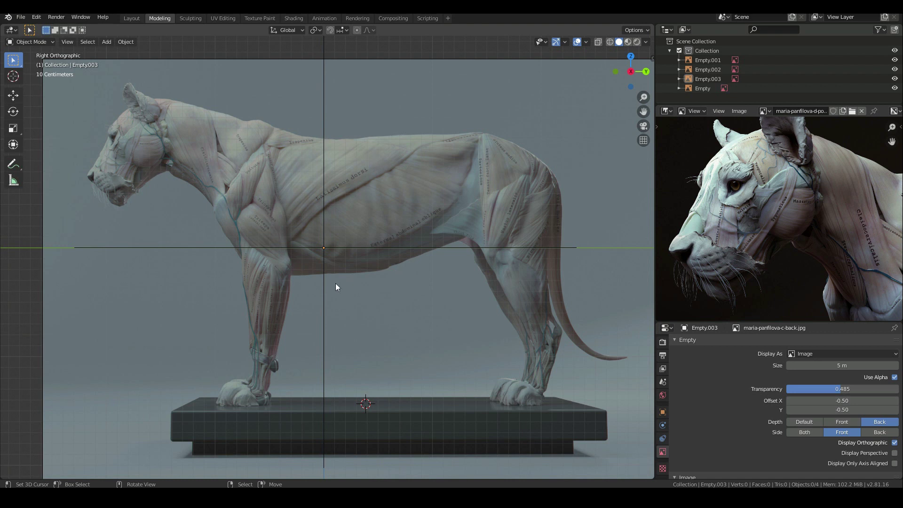
scroll(331, 283, up, 1)
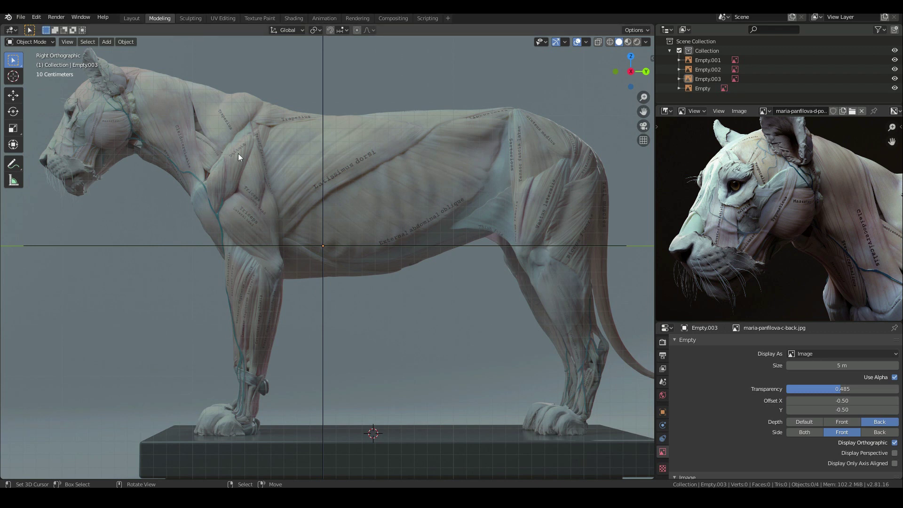
scroll(289, 300, down, 2)
scroll(289, 300, up, 2)
key(KP_1)
key(KP_3)
key(KP_1)
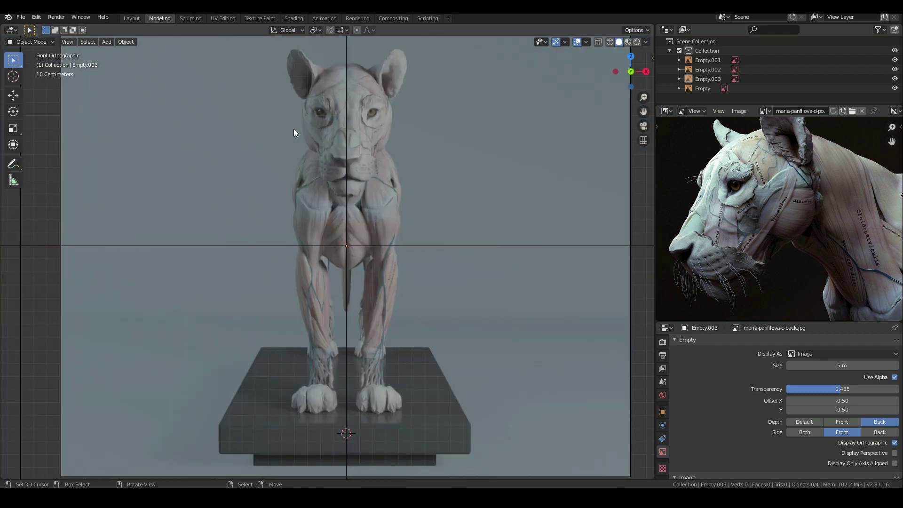
key(KP_3)
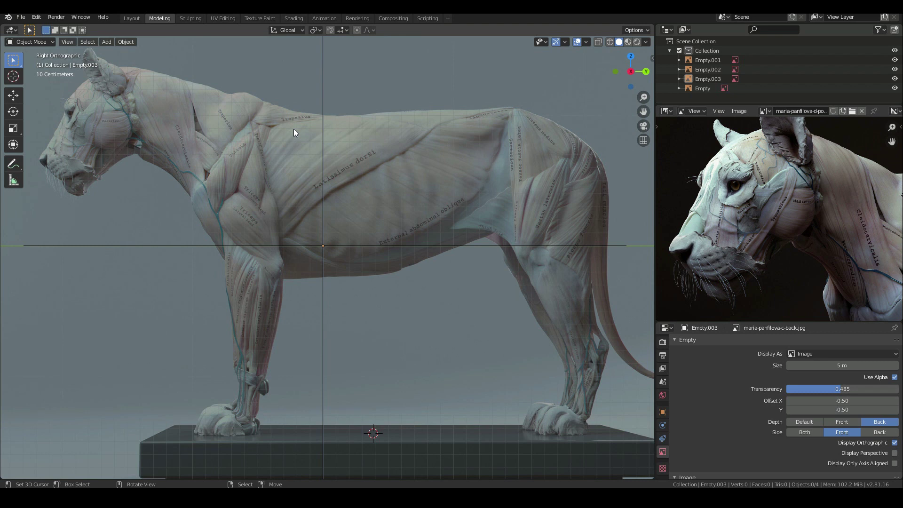
shift+middle_drag(284, 203, 313, 210)
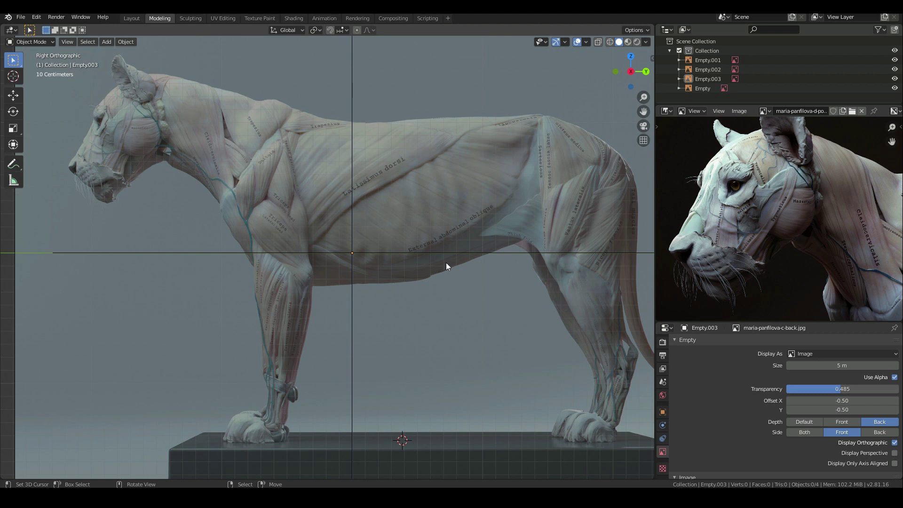
Step: Add a mesh cube at the 3D cursor on the pedestal
key(shift+a)
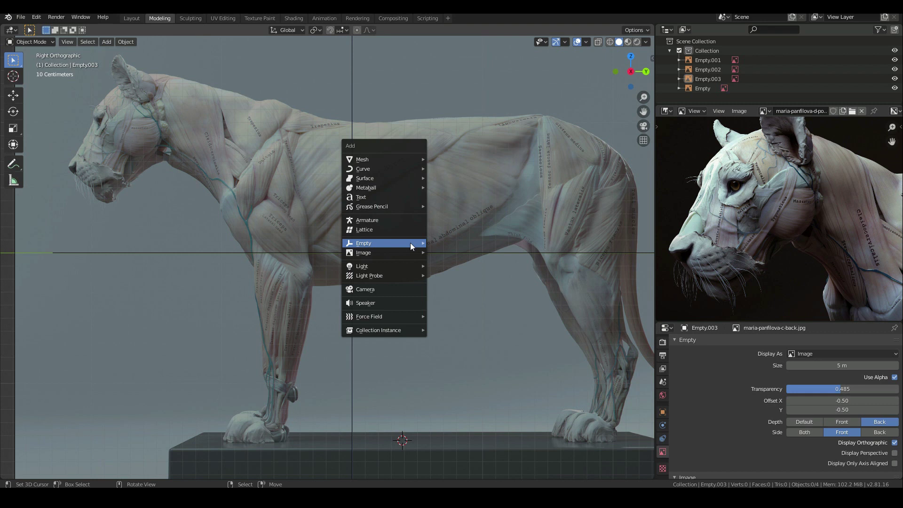
mouse_move(405, 159)
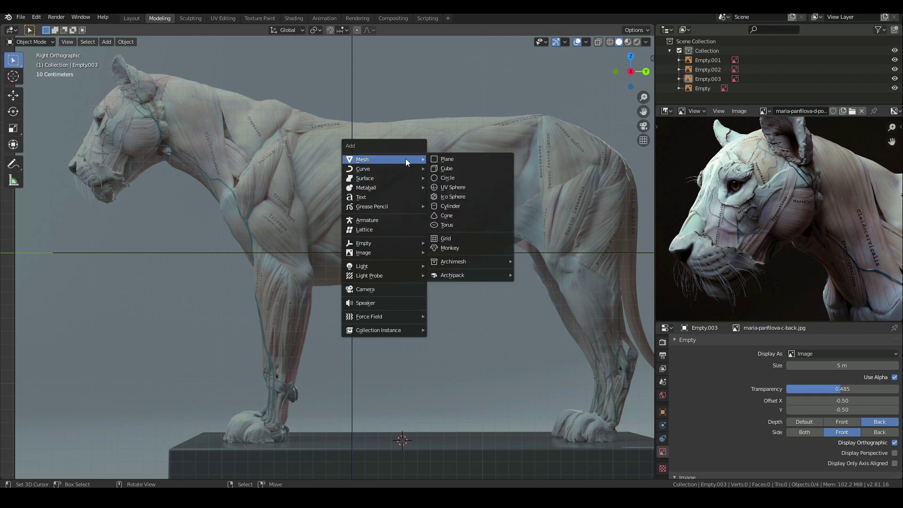
click(449, 169)
scroll(450, 166, down, 1)
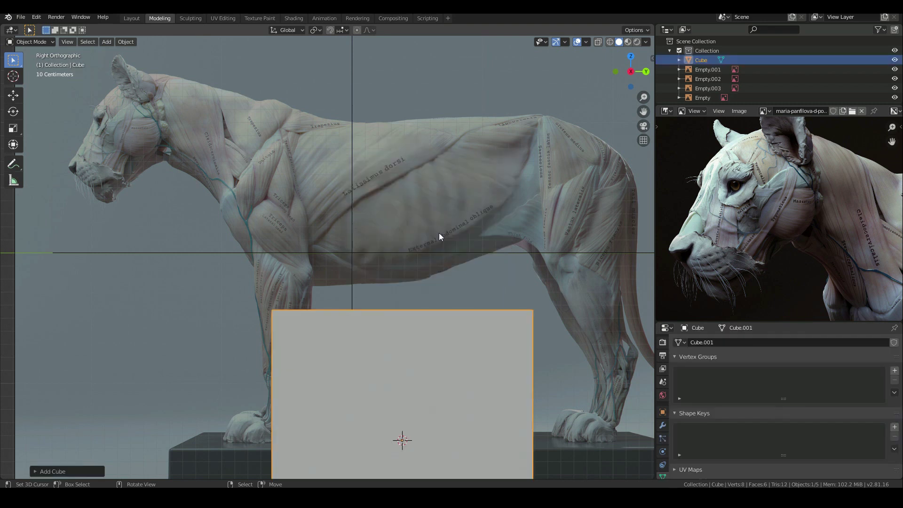
Step: In Edit Mode, move the cube's geometry up about 1.95 m along Z and scale it along Z to roughly the torso's height
key(Tab)
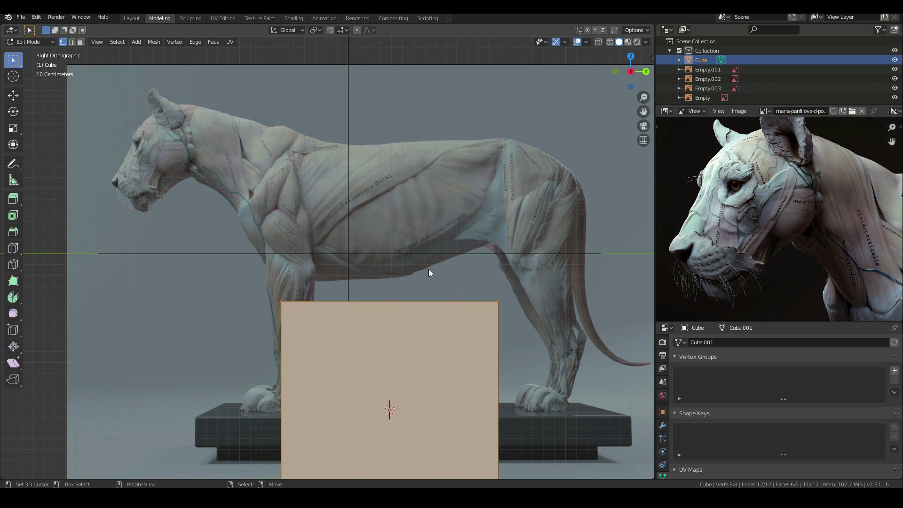
scroll(427, 272, down, 1)
key(g)
key(z)
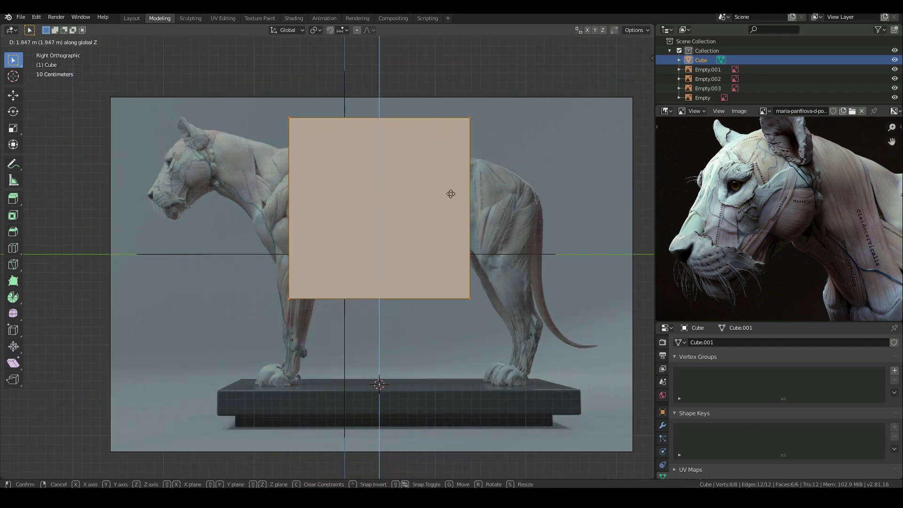
click(450, 194)
key(s)
key(z)
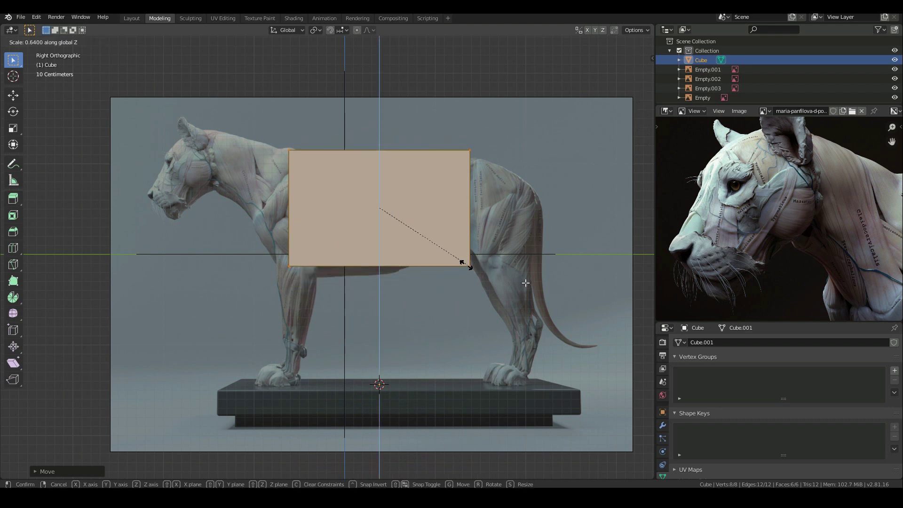
click(469, 267)
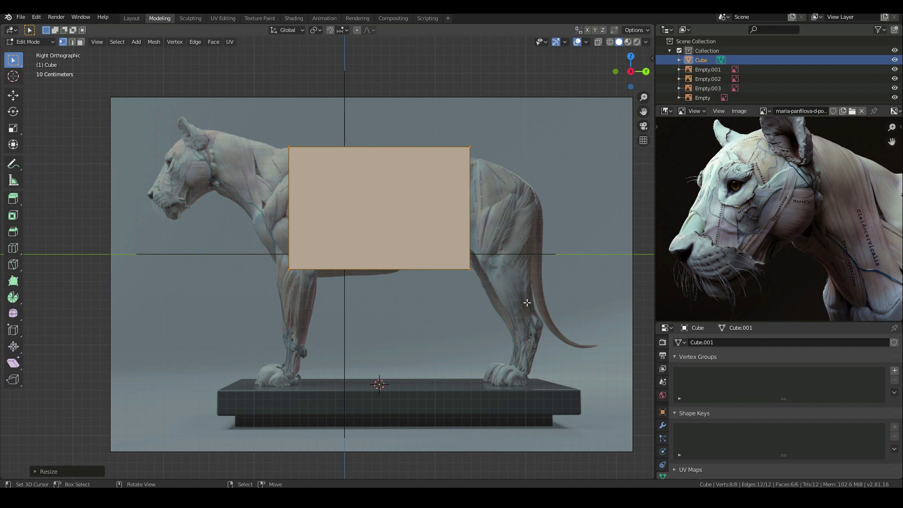
Step: In the front view, add a centred vertical loop cut that divides the cube into two equal halves
key(KP_1)
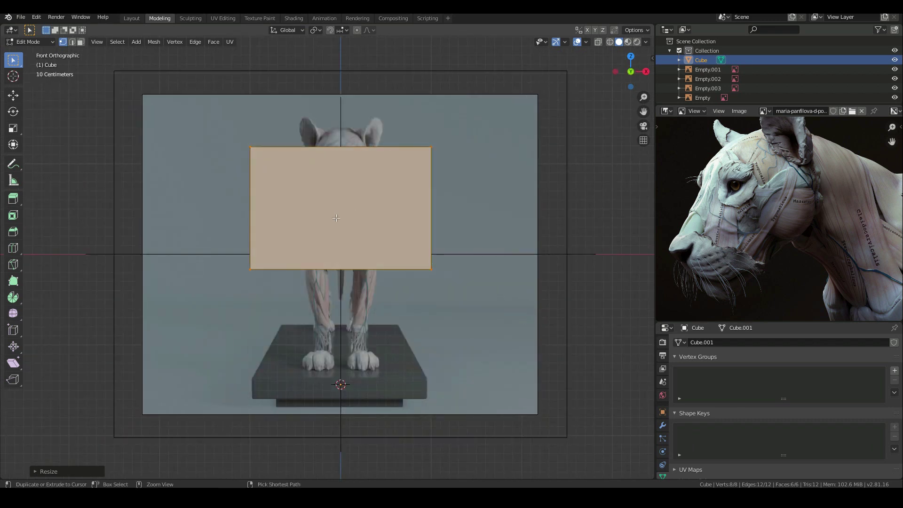
key(ctrl+r)
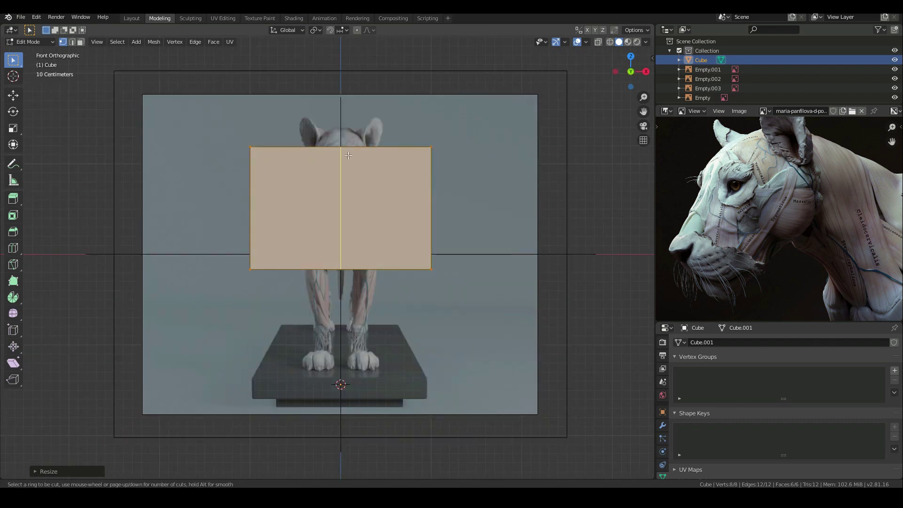
click(348, 155)
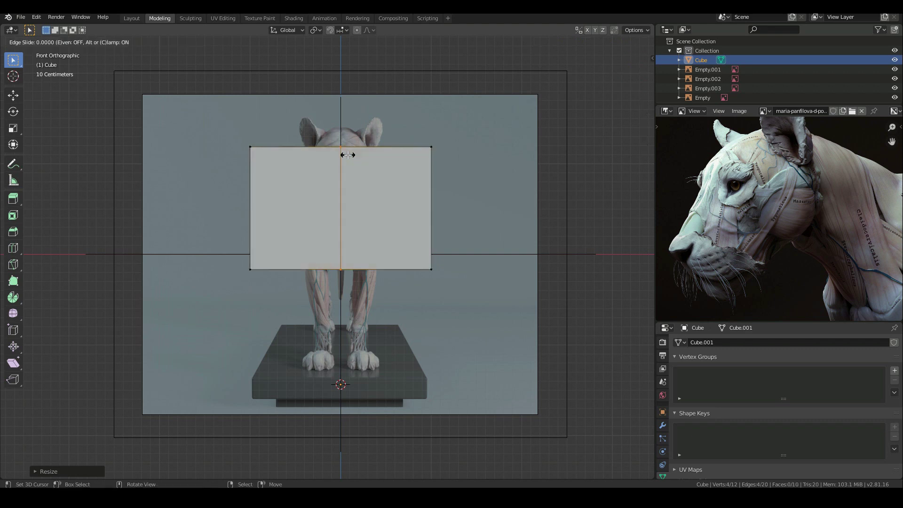
right_click(348, 155)
middle_drag(405, 268, 404, 311)
key(KP_1)
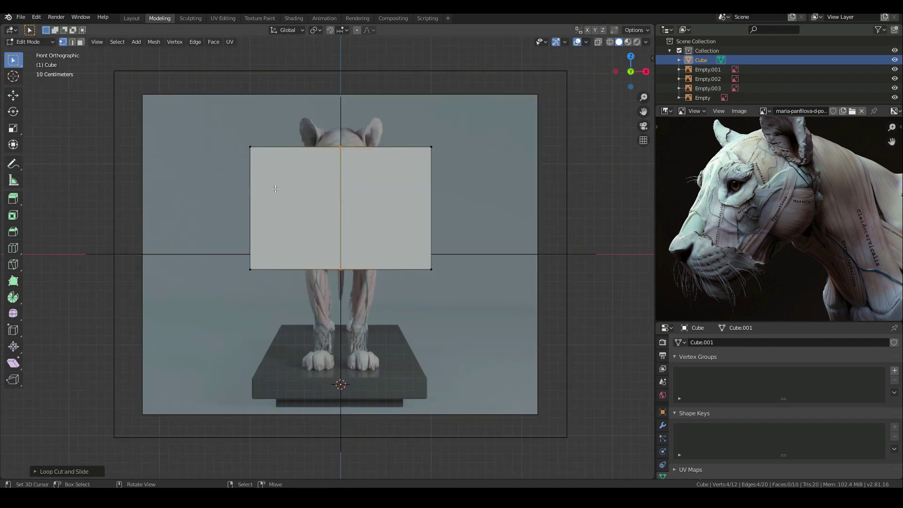
Step: Select the four outer vertices on the cube's left side as seen from the front and delete them, leaving half the cube
drag(223, 117, 277, 296)
middle_drag(277, 296, 249, 282)
drag(187, 133, 240, 283)
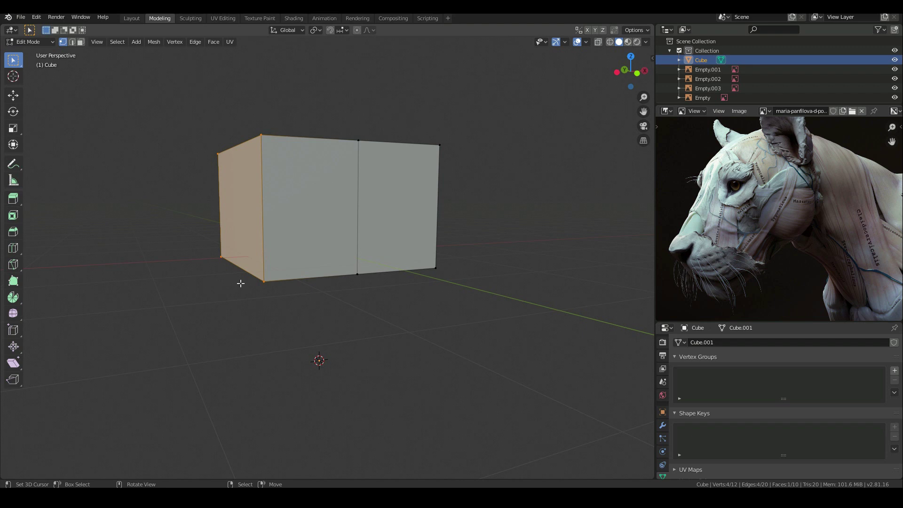
key(x)
click(240, 284)
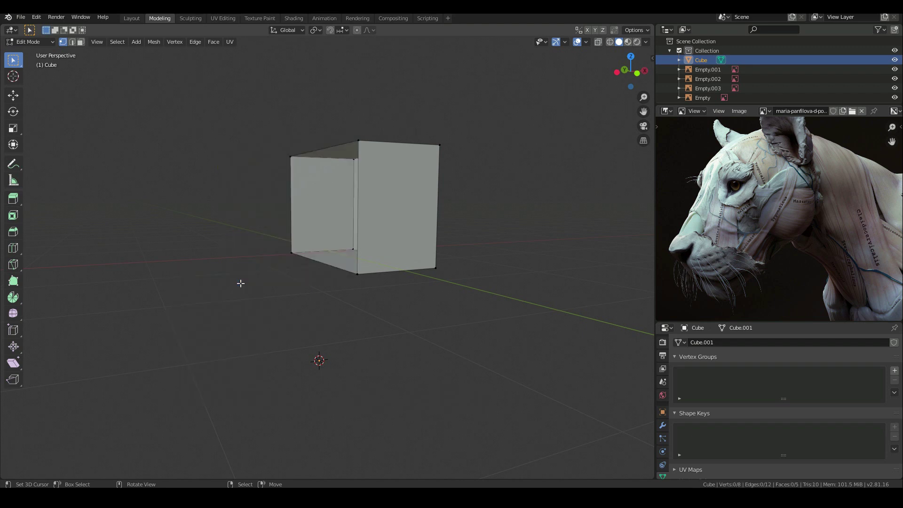
Step: Add a Mirror modifier along X to the half cube and enable Clipping
key(KP_1)
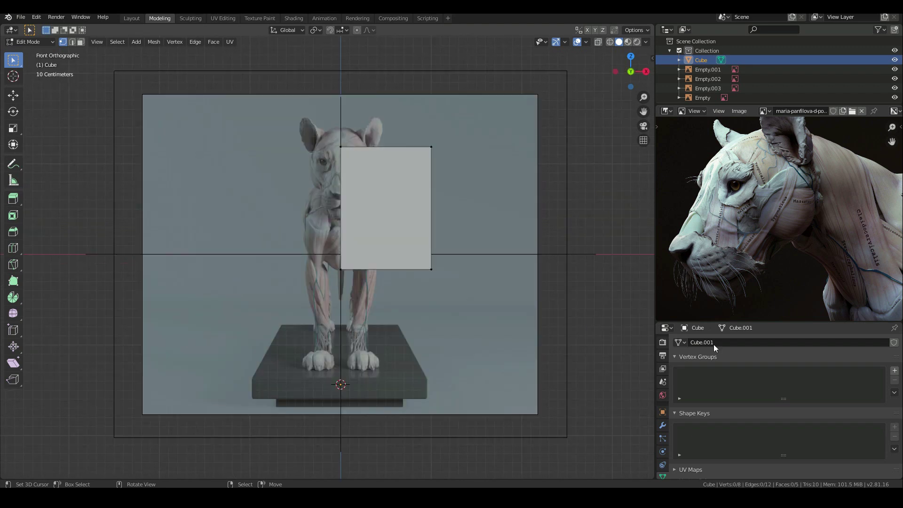
scroll(660, 407, down, 1)
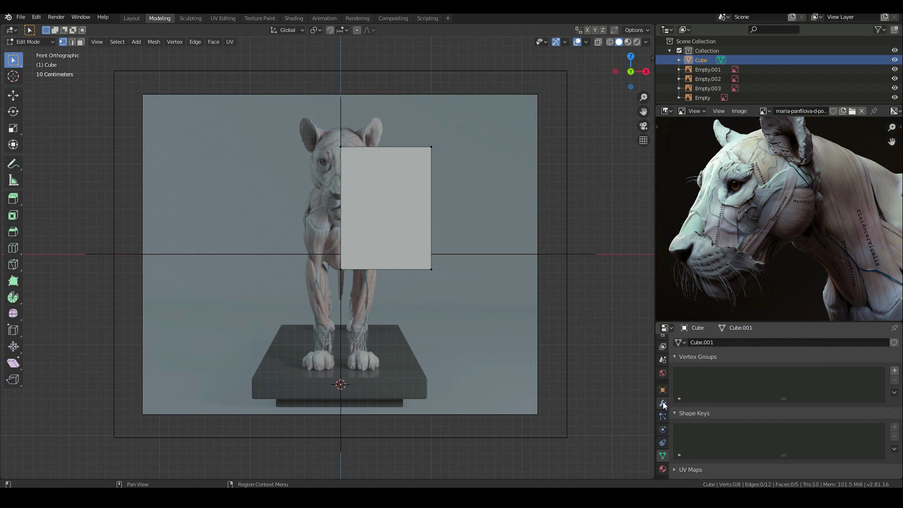
click(662, 402)
click(718, 343)
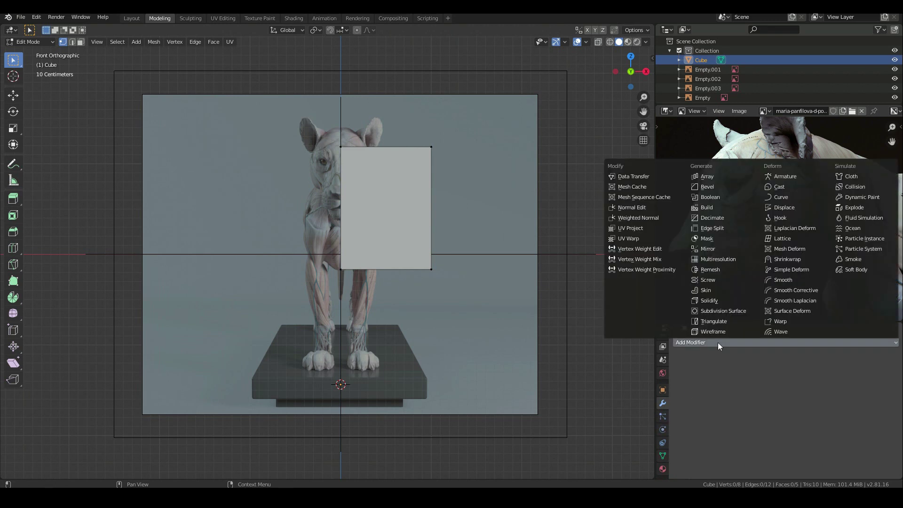
click(708, 250)
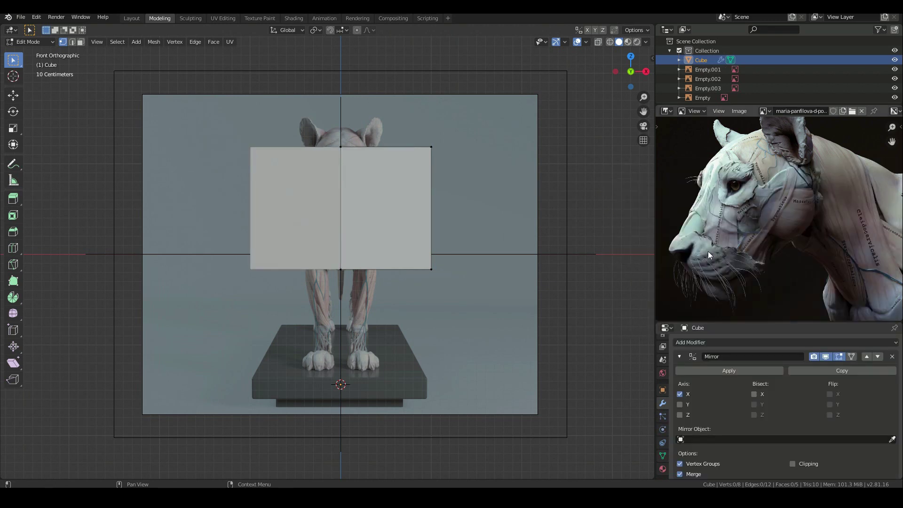
scroll(740, 401, down, 4)
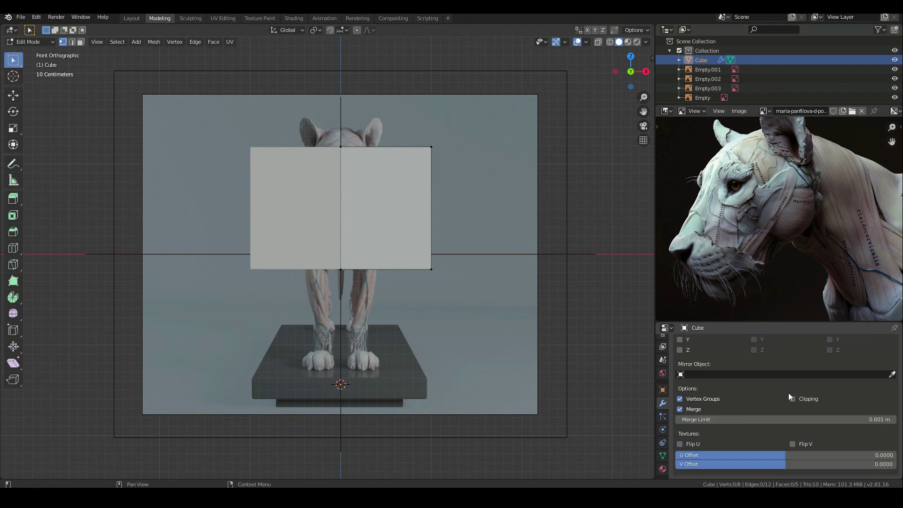
click(792, 462)
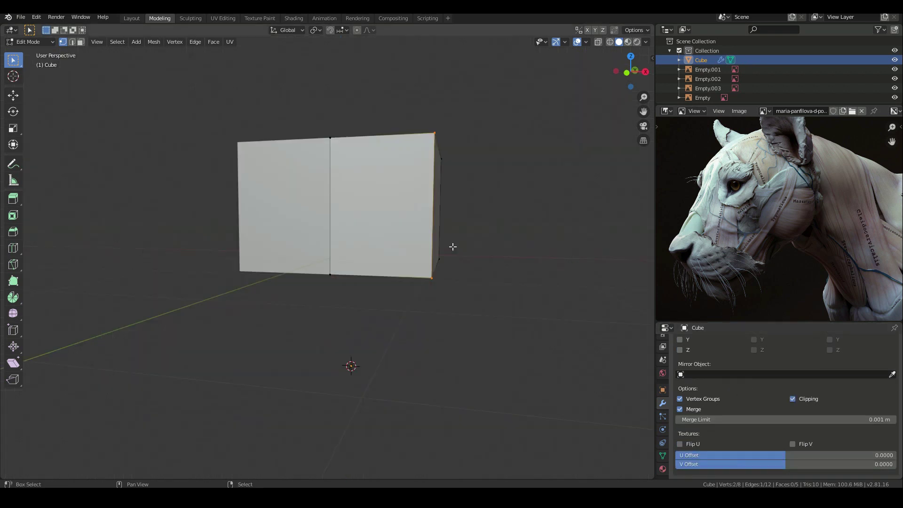
Step: Select the half cube's four outer side vertices and move them inward about 0.57 m along X to match the lion's body width
shift+right_click(451, 247)
shift+right_click(446, 162)
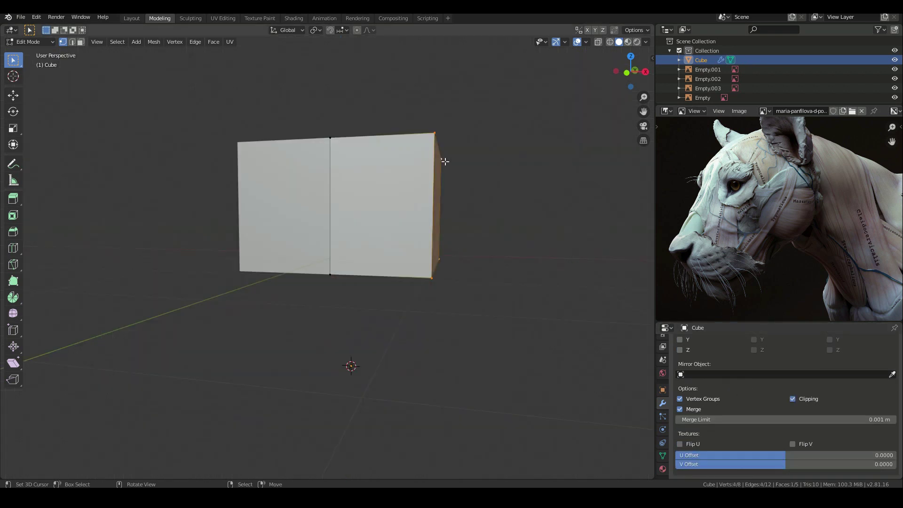
key(KP_1)
key(g)
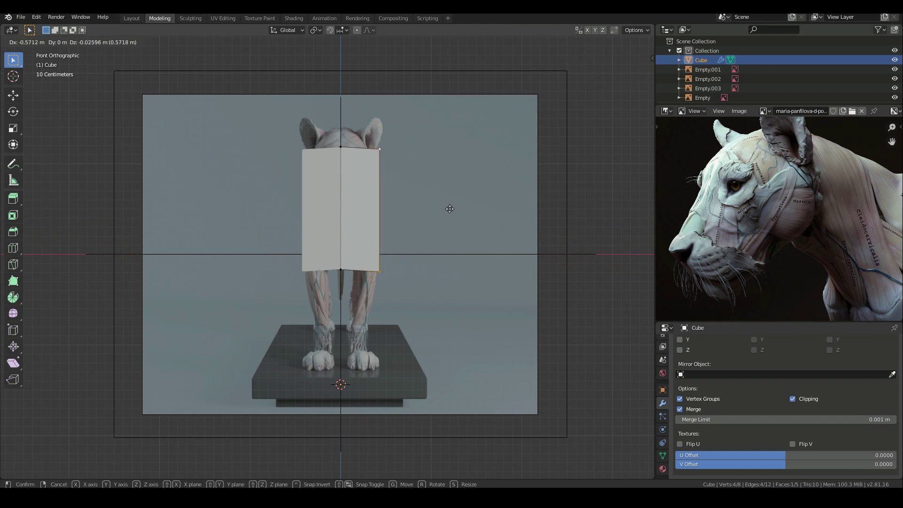
click(449, 209)
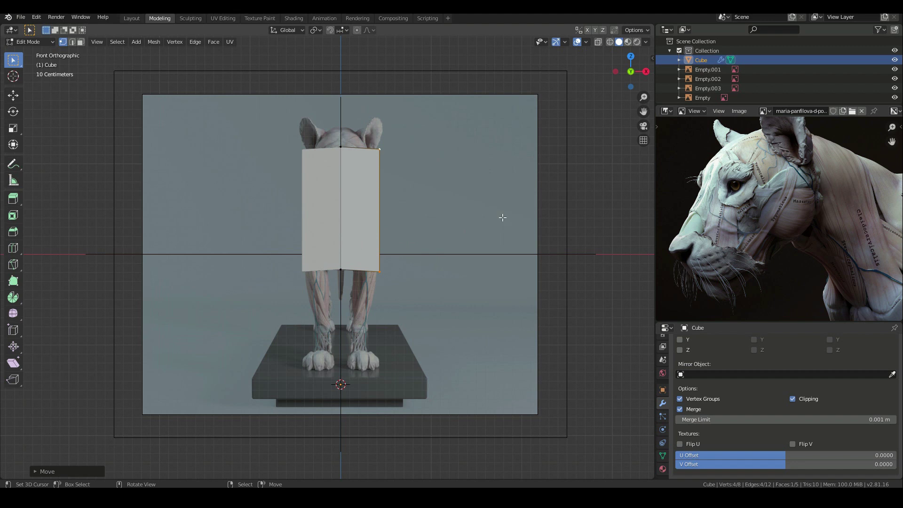
key(a)
key(g)
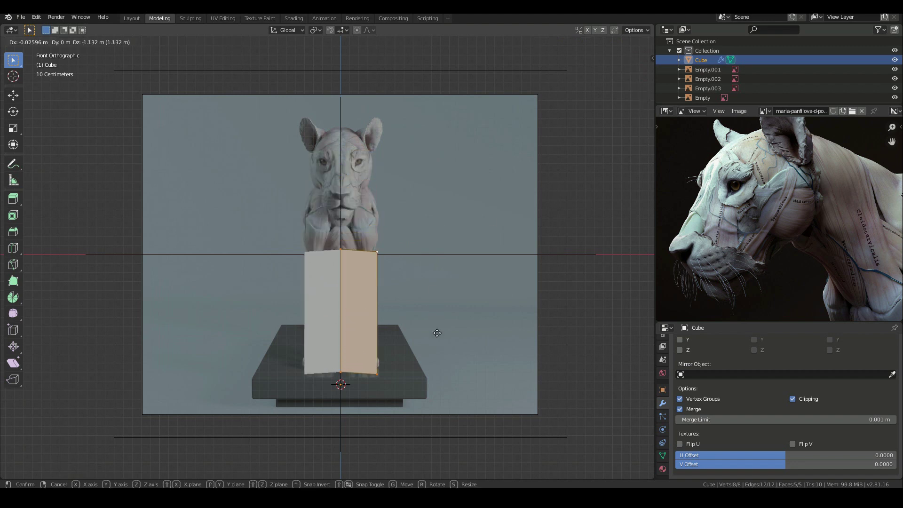
key(Escape)
Step: Add a Subdivision Surface modifier to the cube and set its viewport subdivisions to 2
key(KP_3)
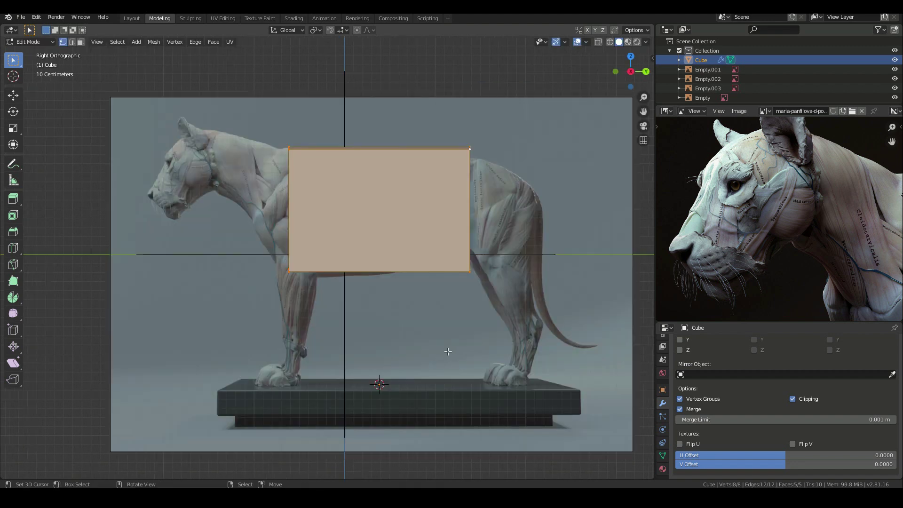
scroll(682, 367, up, 5)
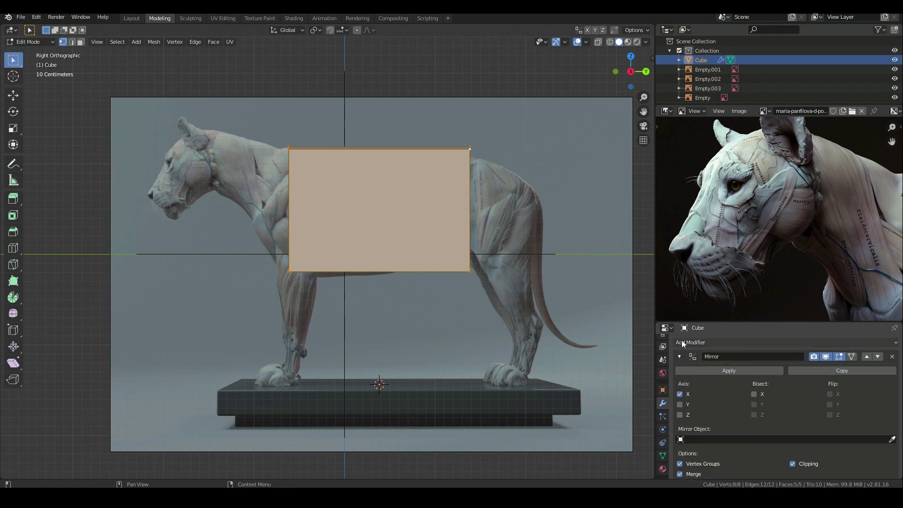
click(682, 344)
click(708, 310)
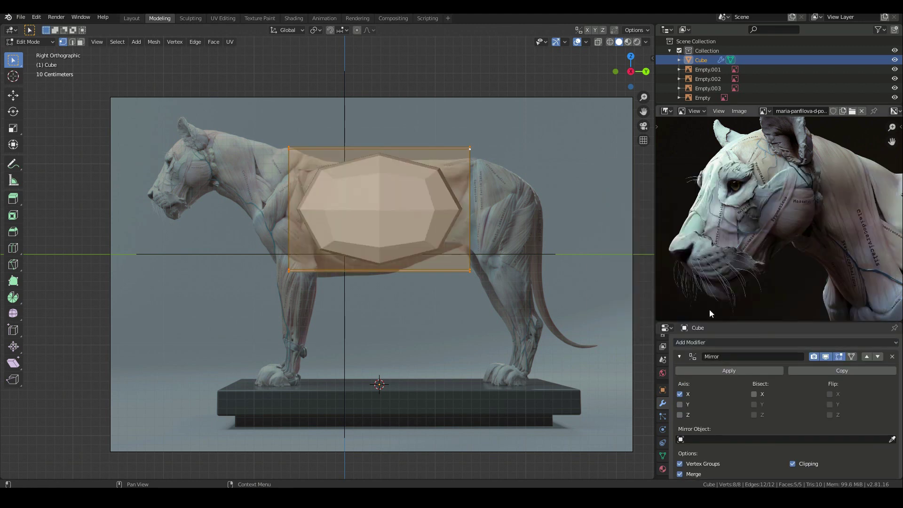
scroll(743, 390, down, 8)
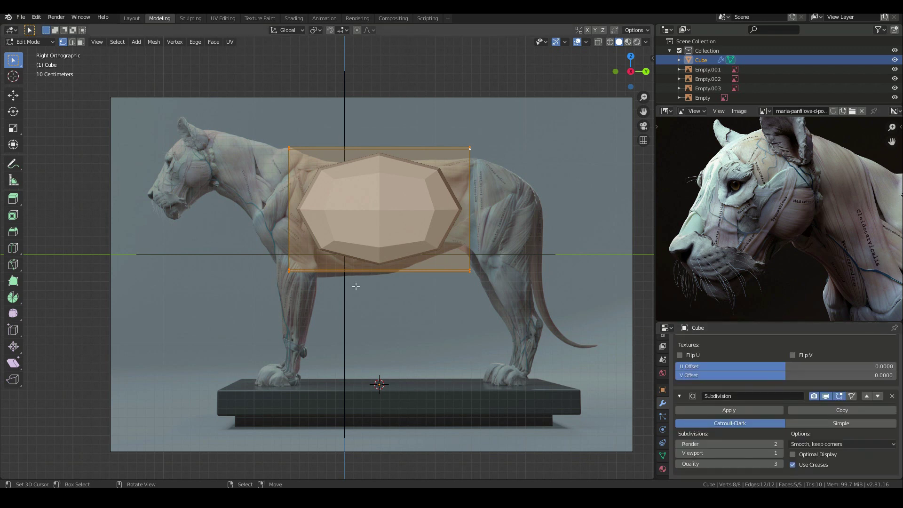
key(KP_1)
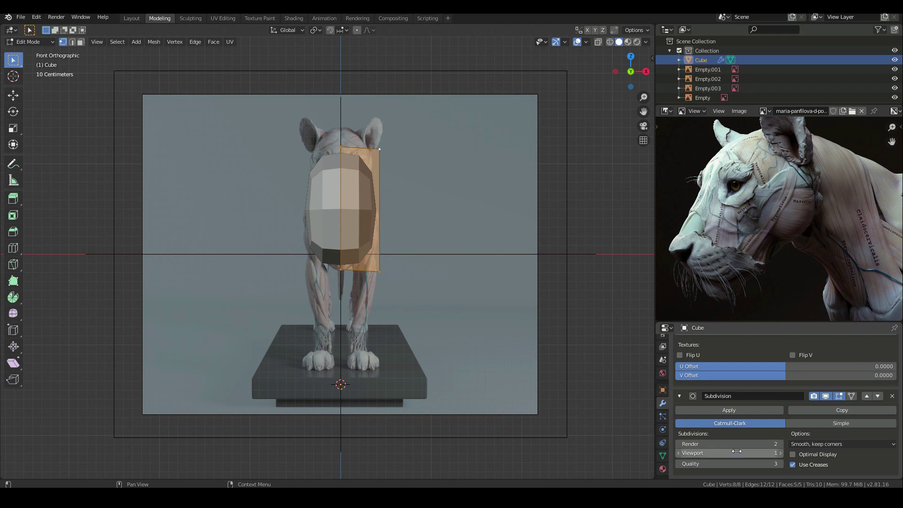
click(781, 454)
middle_drag(480, 364, 297, 326)
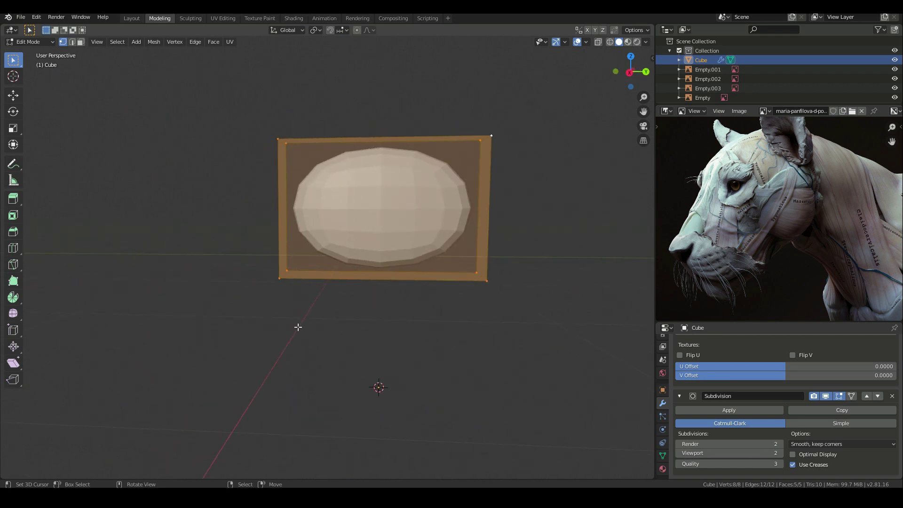
Step: In the right view, select the cube's front-end vertices and move them back to the lion's mid-torso, behind the shoulder
key(KP_3)
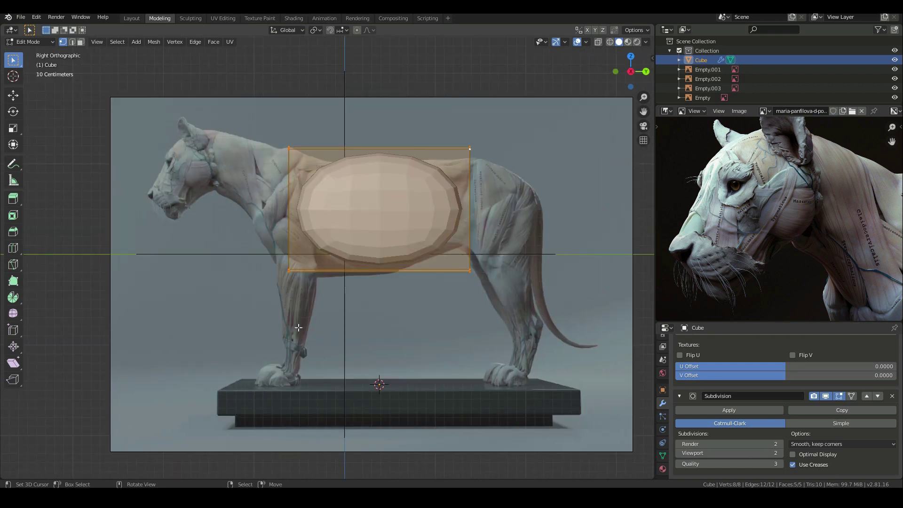
scroll(456, 348, up, 3)
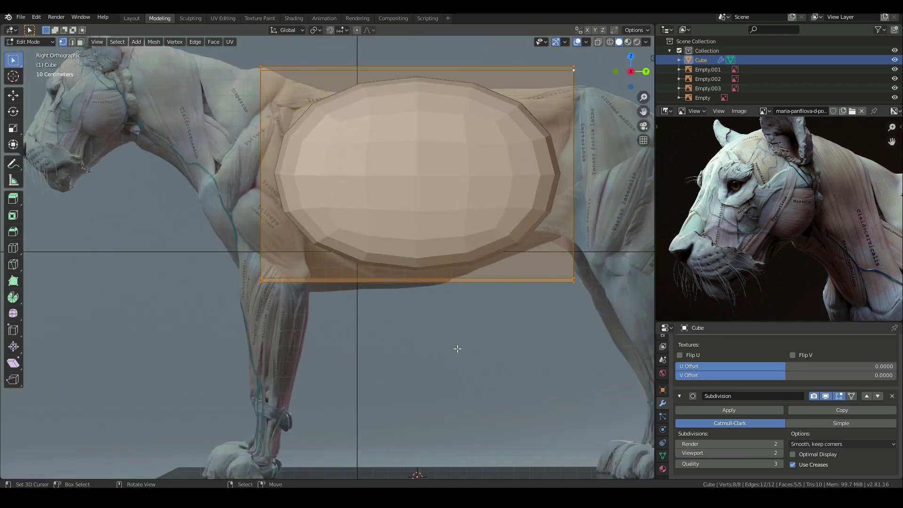
scroll(282, 307, down, 1)
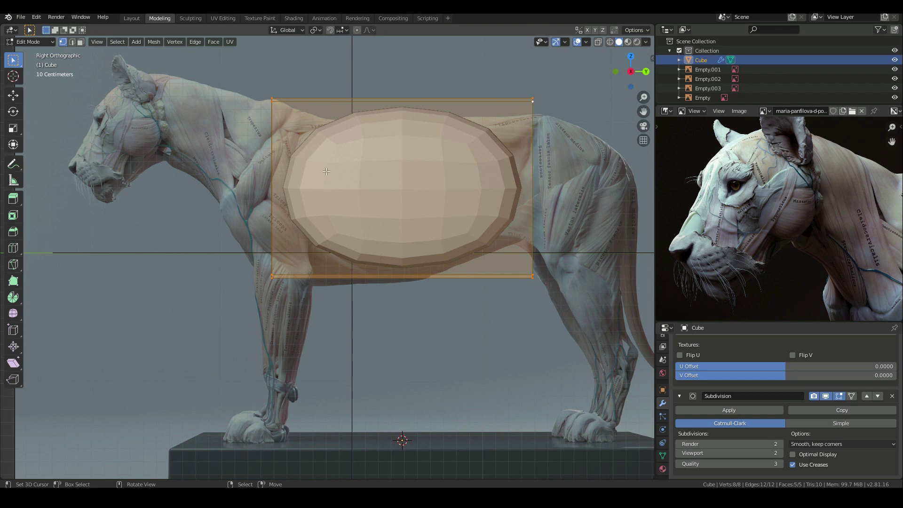
drag(314, 77, 231, 292)
key(g)
click(292, 284)
key(g)
click(345, 280)
Step: Select the cube's rear-end vertices, scale them down along Z, and move them back to the lion's rump
key(alt+a)
drag(502, 76, 584, 317)
key(s)
key(z)
click(566, 299)
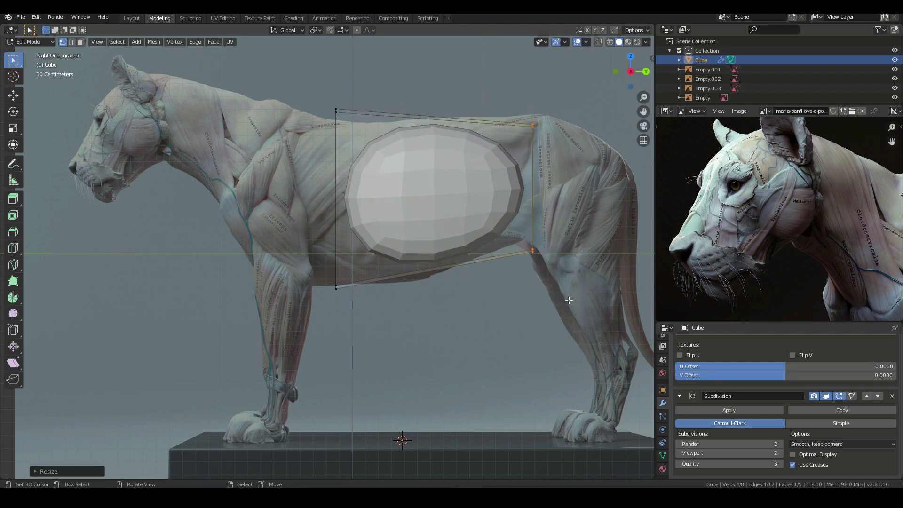
key(g)
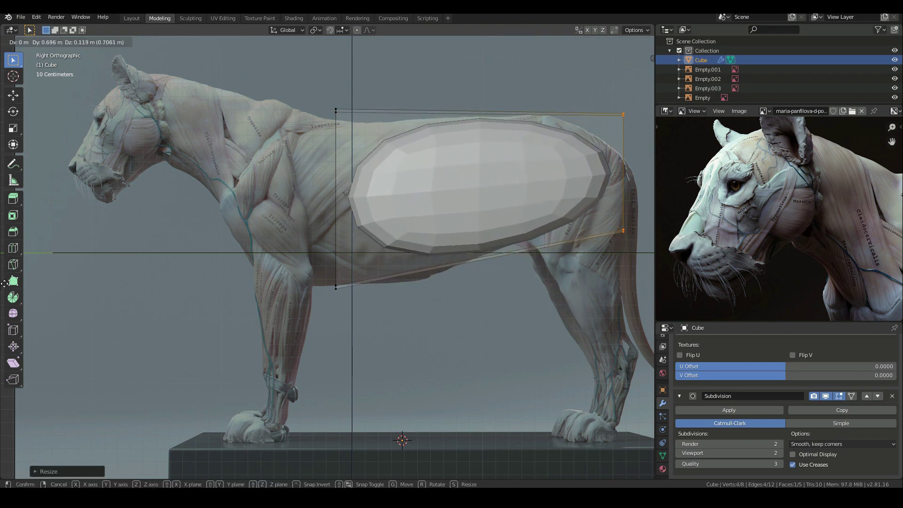
click(15, 285)
Step: Select the front-end vertices, move them further back along the torso, and scale them up to span the back and belly
key(b)
drag(297, 91, 368, 320)
key(g)
click(395, 313)
key(s)
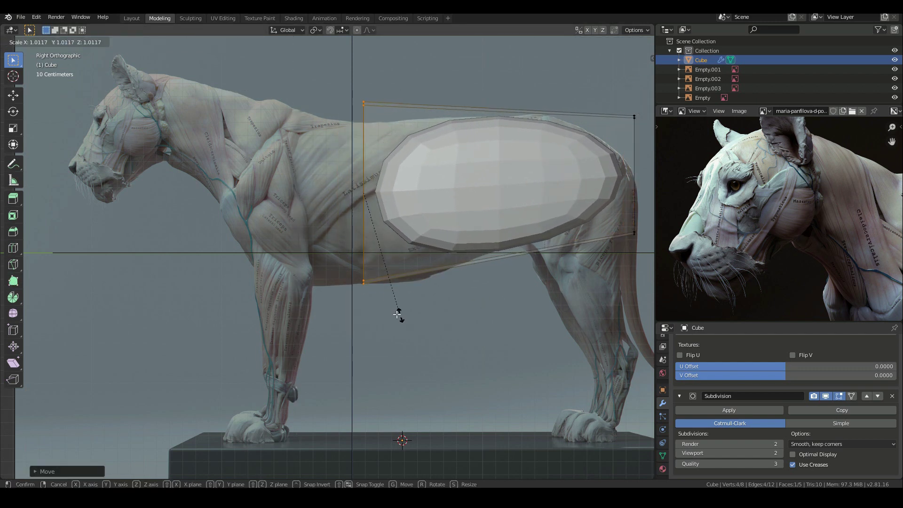
click(407, 324)
key(g)
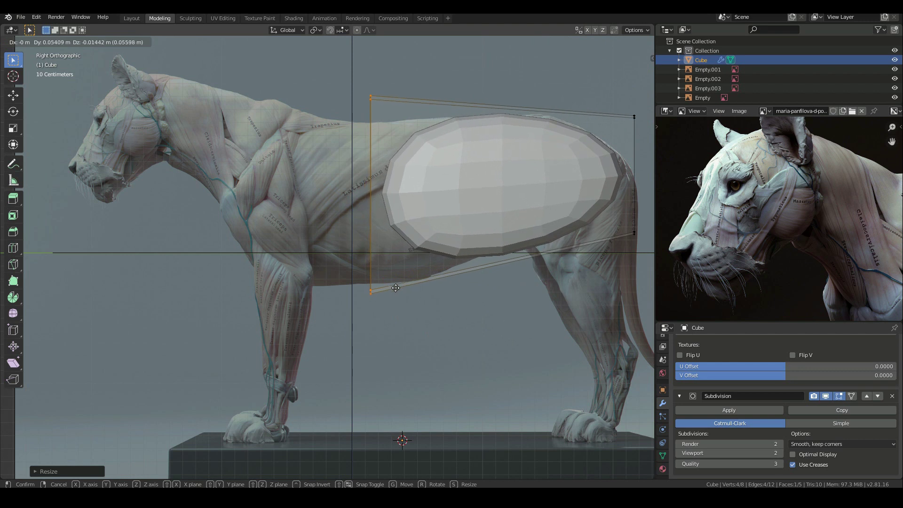
click(398, 287)
Step: Extrude the front face forward to the lion's chest and scale it along Z to about 0.6
key(e)
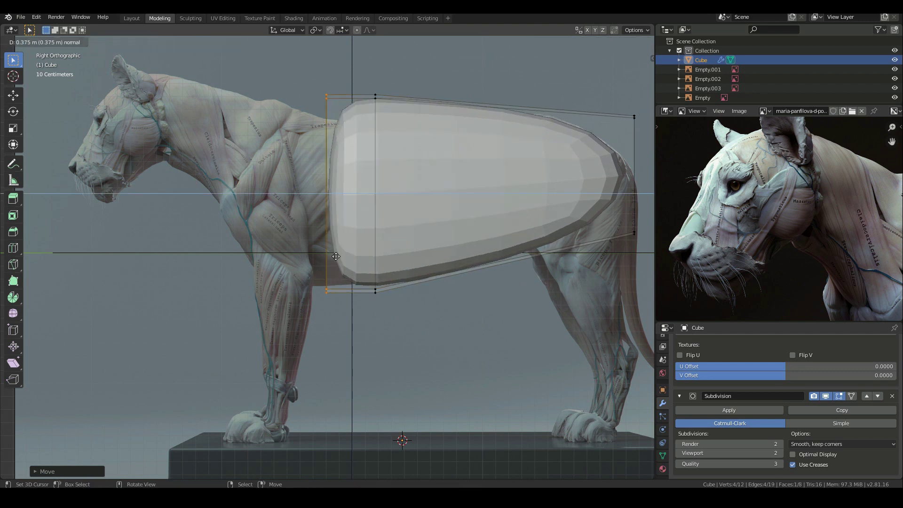
click(263, 272)
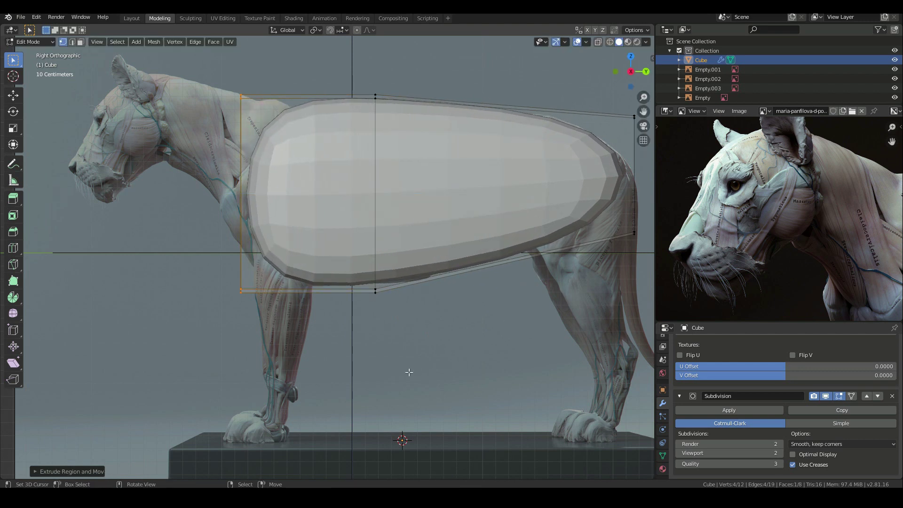
mouse_move(383, 377)
middle_down()
mouse_move(322, 363)
mouse_move(372, 364)
middle_up()
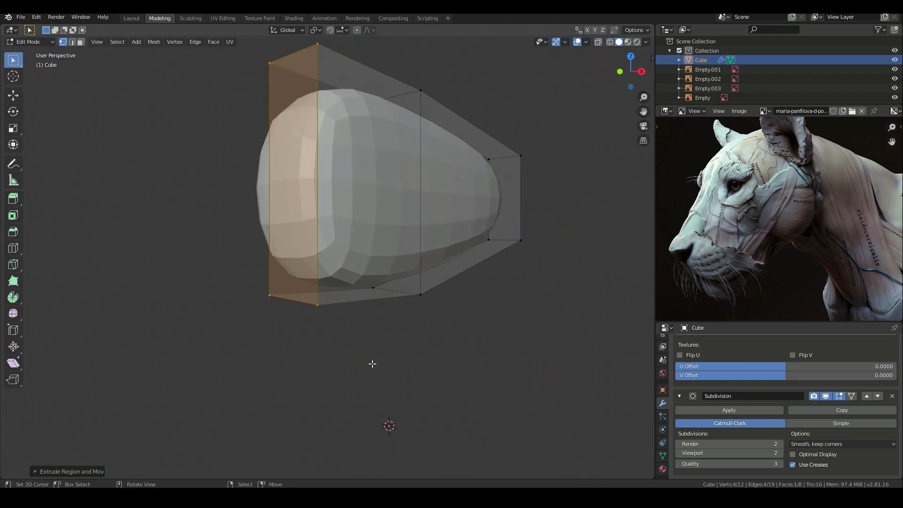
key(KP_3)
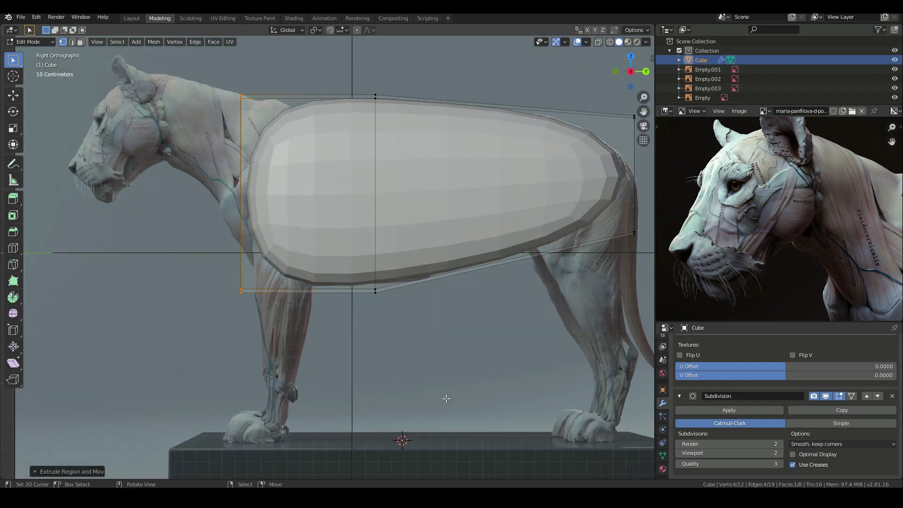
key(s)
key(z)
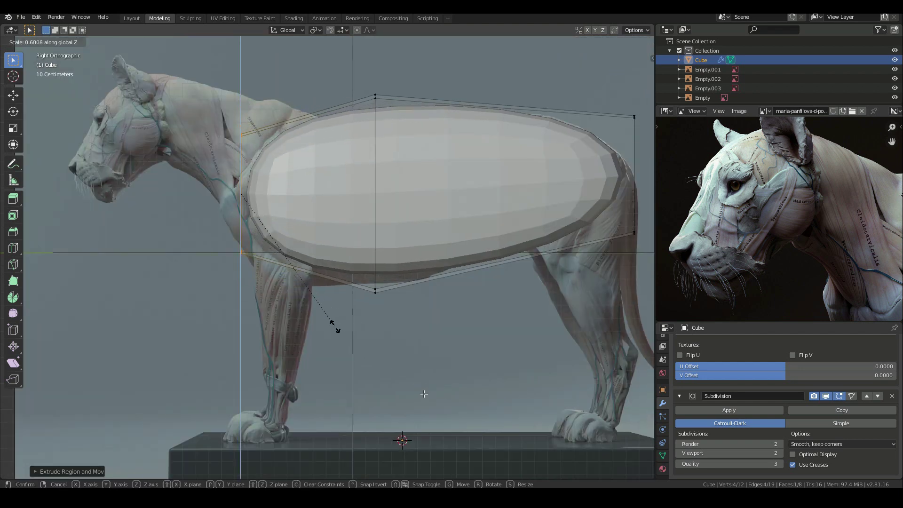
click(341, 331)
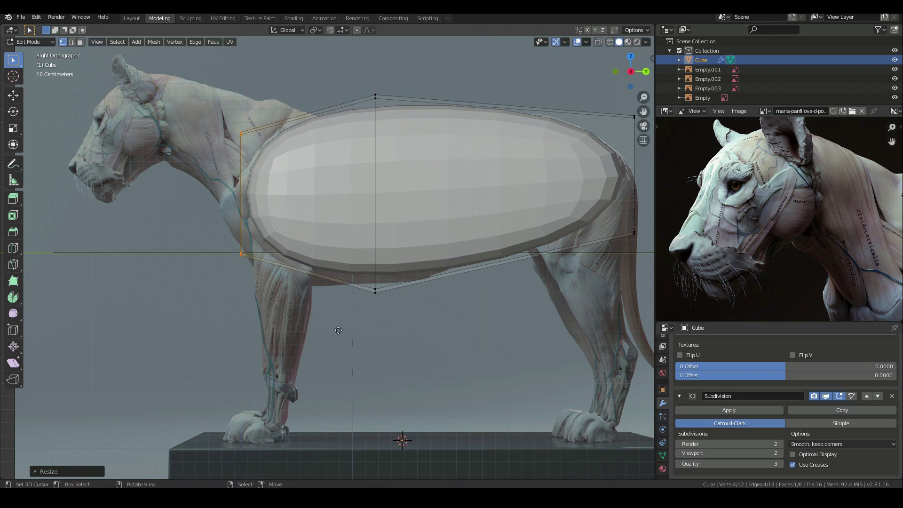
Step: Move, rotate and scale down the chest-end face so it slants across the base of the lion's neck
key(g)
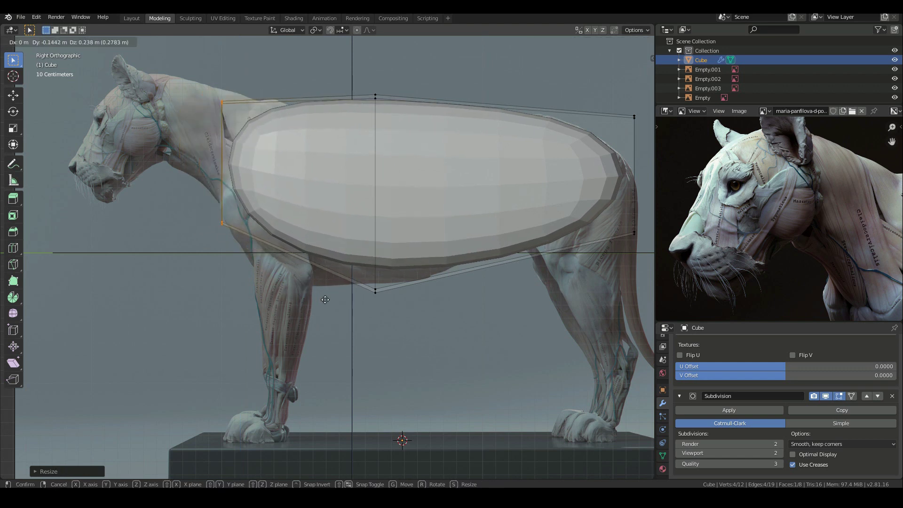
click(325, 302)
key(r)
click(340, 401)
key(g)
click(342, 397)
key(s)
click(413, 366)
Step: Extrude the neck-base face forward to the back of the head, then rotate, move and scale it to the neck's outline
key(e)
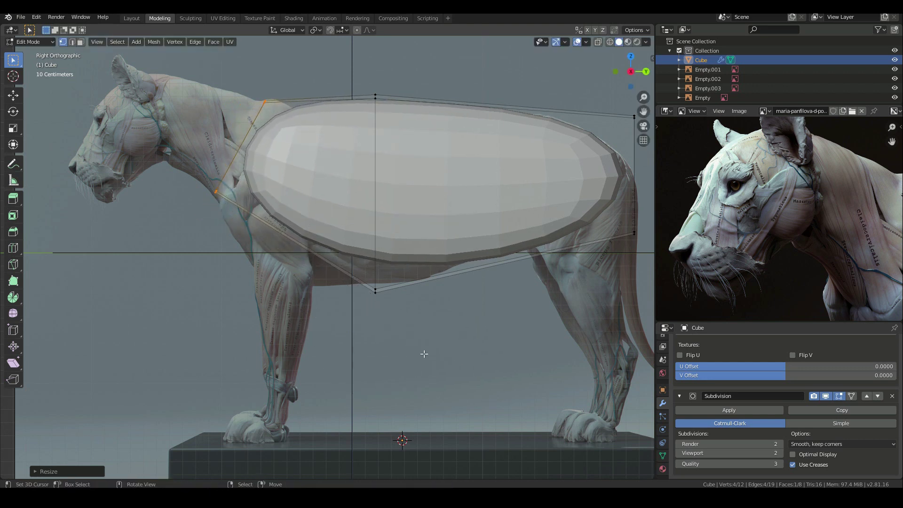
click(302, 362)
key(r)
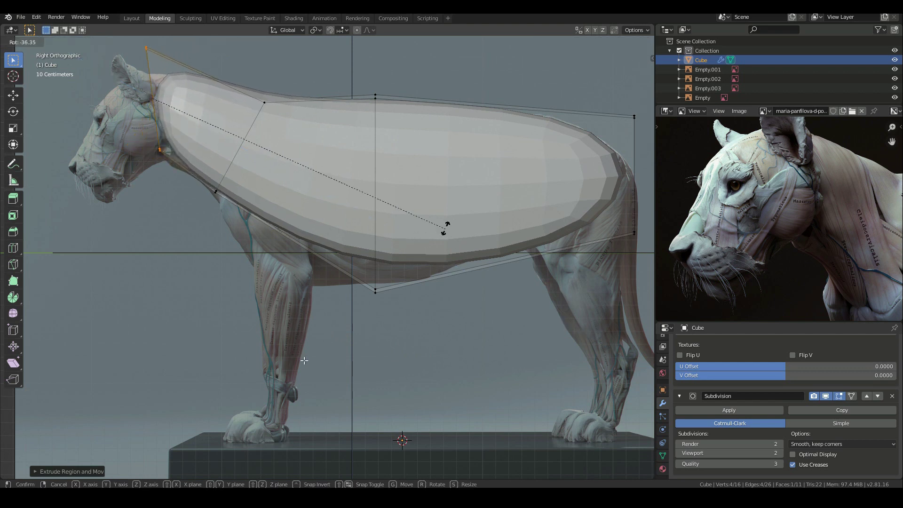
click(428, 168)
key(g)
click(384, 308)
key(s)
click(426, 336)
Step: Refine the position, size and tilt of the upper neck face so it runs from behind the ear to the throat
key(g)
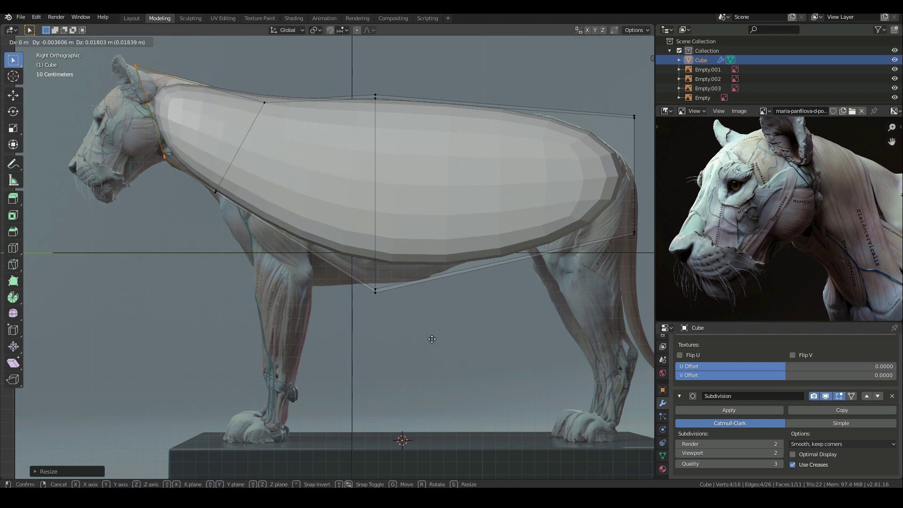
click(449, 352)
key(s)
click(419, 358)
key(r)
click(392, 367)
key(g)
click(402, 373)
Step: Extrude the upper neck face forward into the head, then rotate, move and scale it to run from the forehead to the jaw
key(e)
click(348, 390)
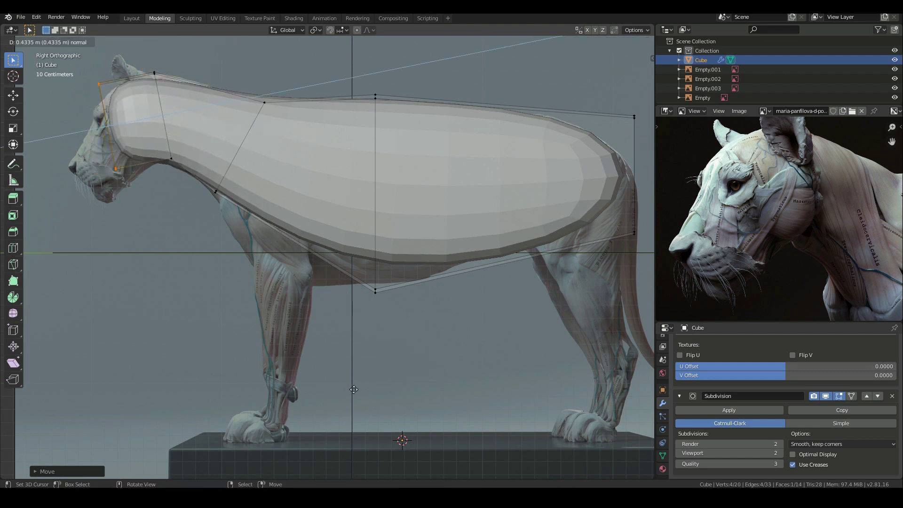
key(r)
click(473, 280)
key(g)
click(475, 300)
key(s)
click(447, 313)
key(g)
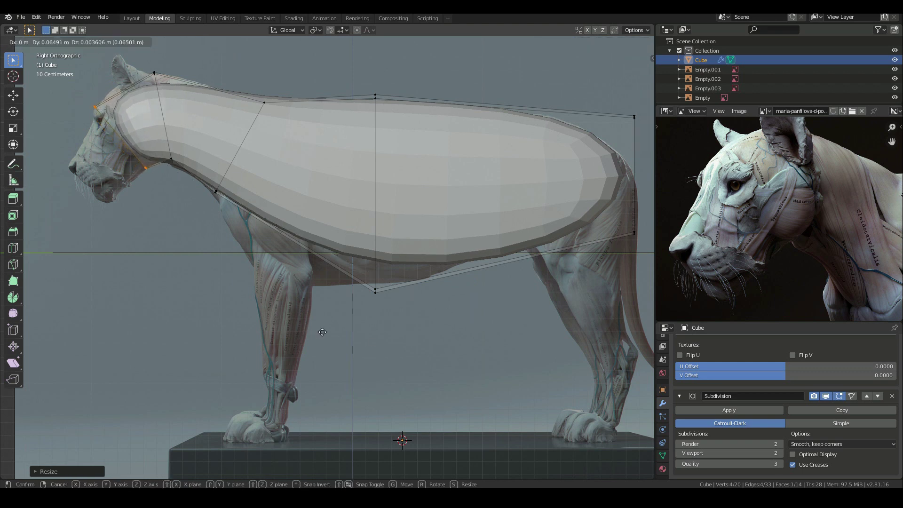
click(316, 330)
Step: Extrude the head face forward to the muzzle, then move and scale it to span from the nose to below the chin
key(e)
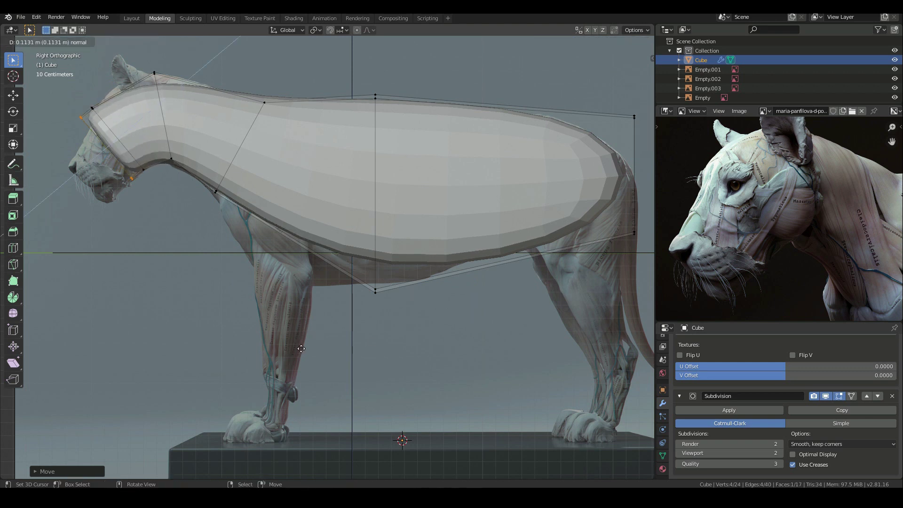
click(263, 365)
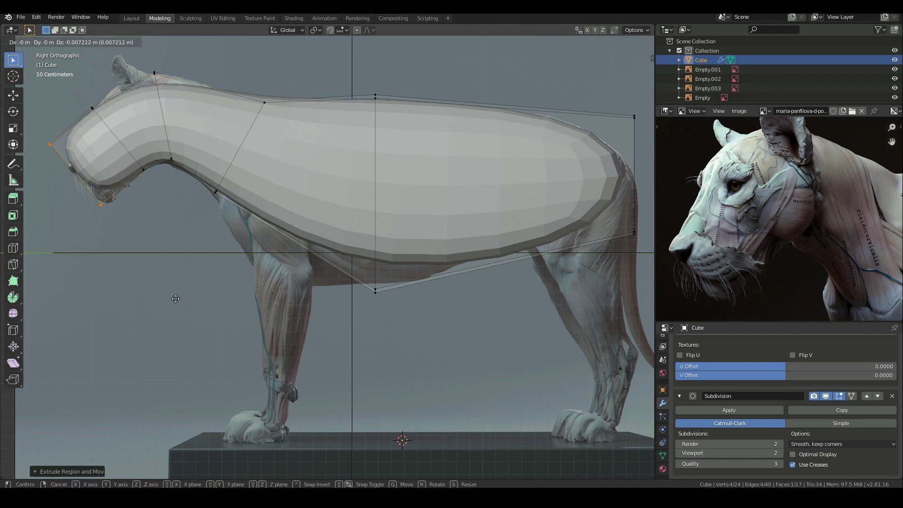
key(g)
click(190, 316)
key(s)
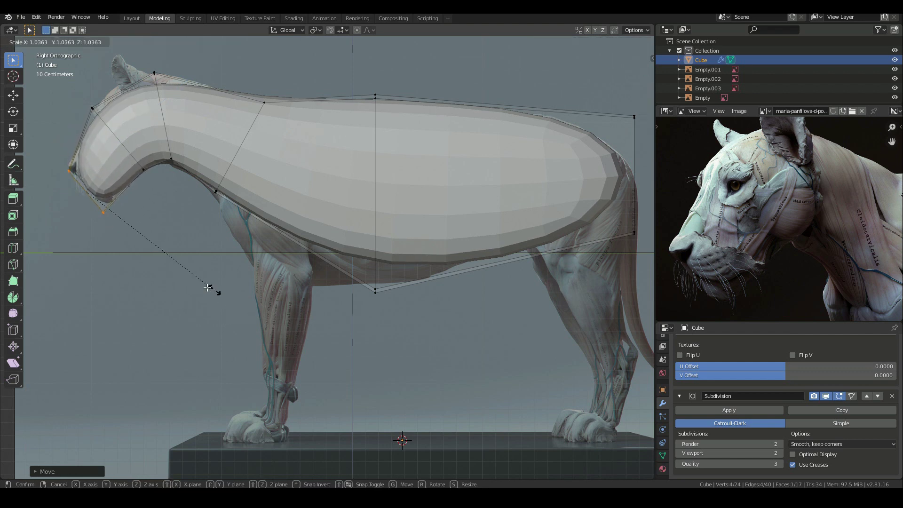
click(225, 295)
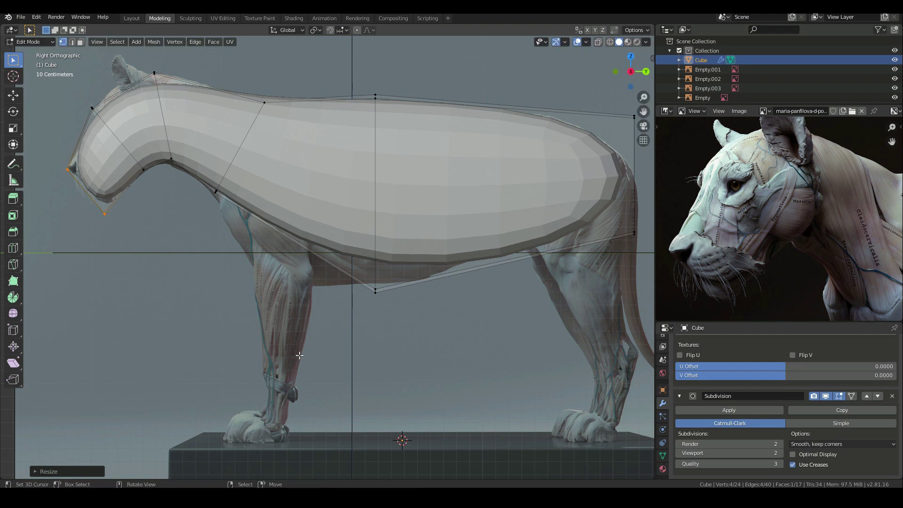
scroll(440, 274, down, 1)
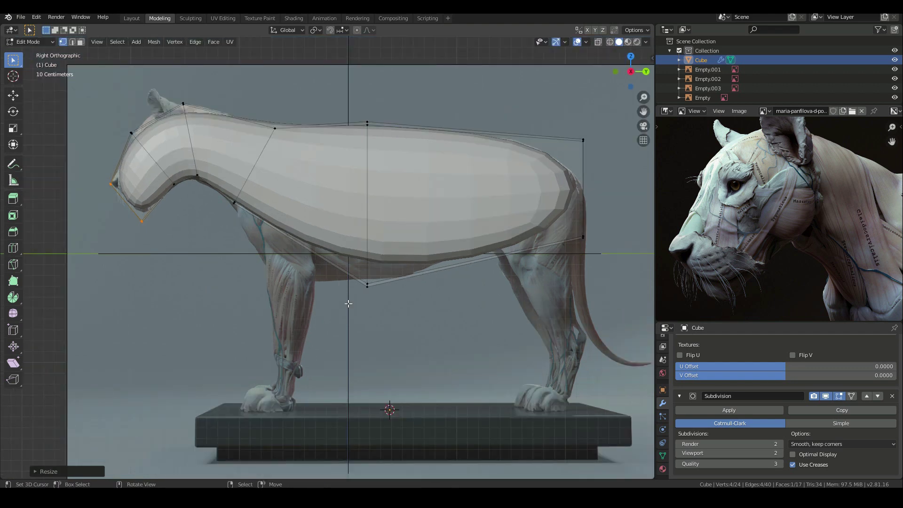
key(a)
key(alt+a)
right_click(371, 290)
key(g)
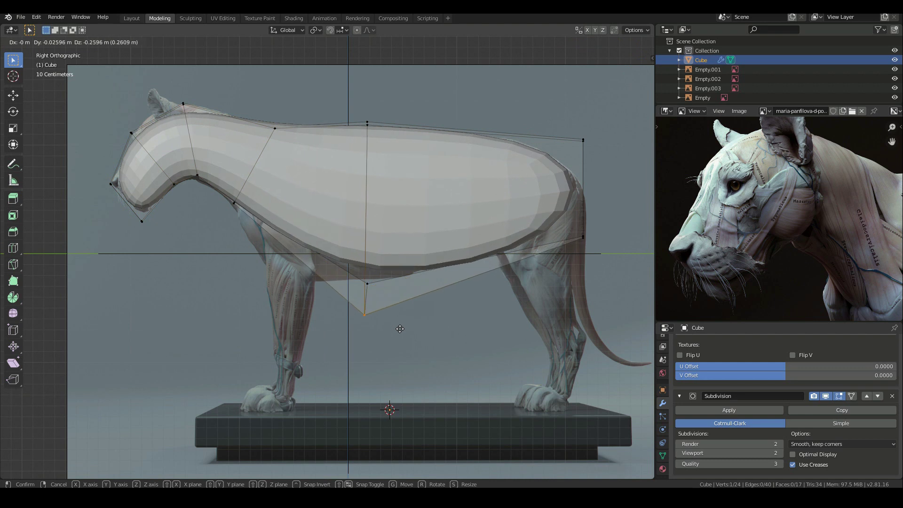
right_click(396, 301)
key(a)
drag(357, 266, 394, 329)
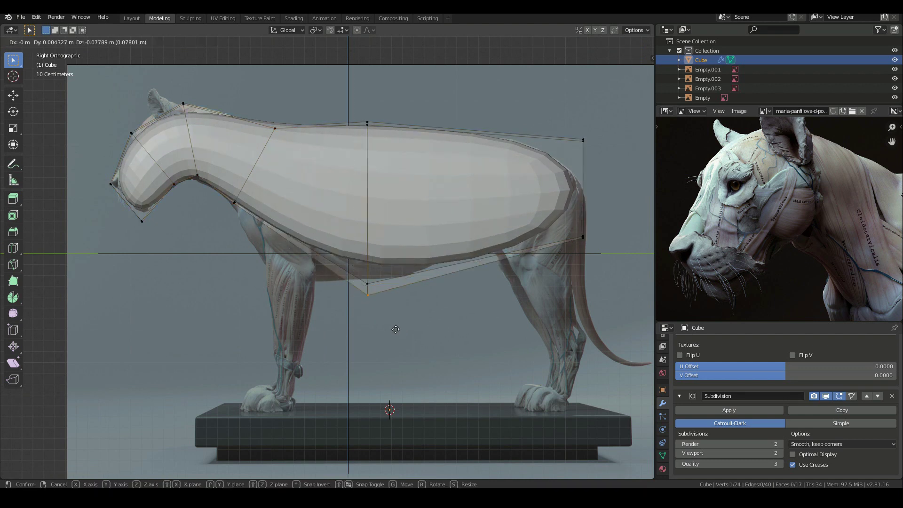
middle_drag(308, 285, 354, 270)
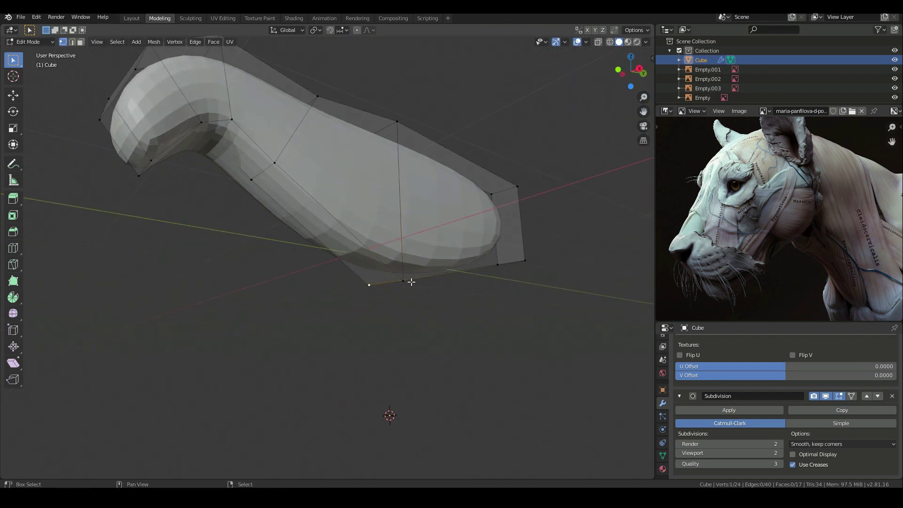
key(KP_3)
key(g)
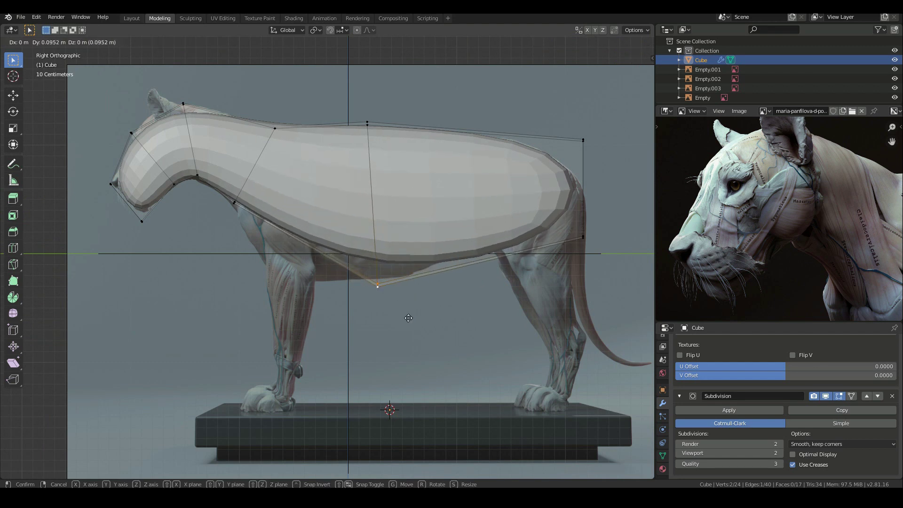
click(408, 298)
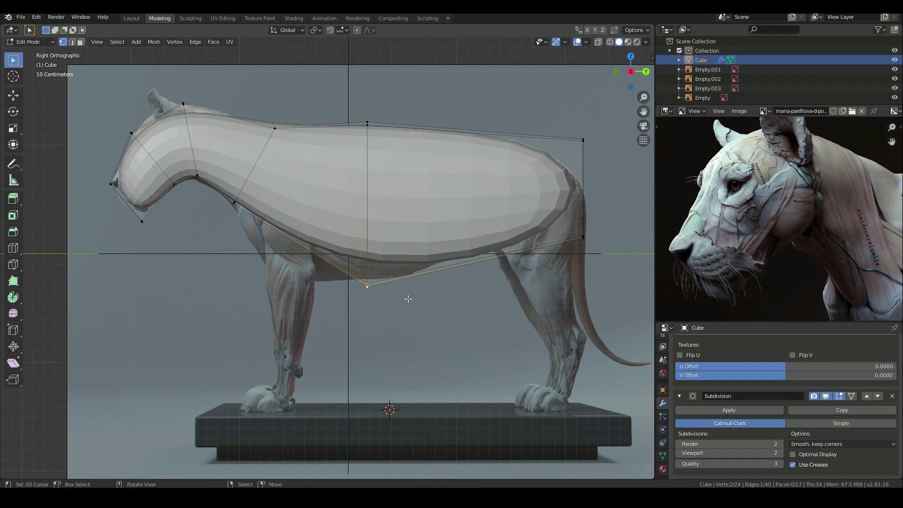
Step: Add an edge loop between the neck base and mid-body, then scale and move it down to fit the chest behind the shoulder
key(ctrl+r)
click(313, 250)
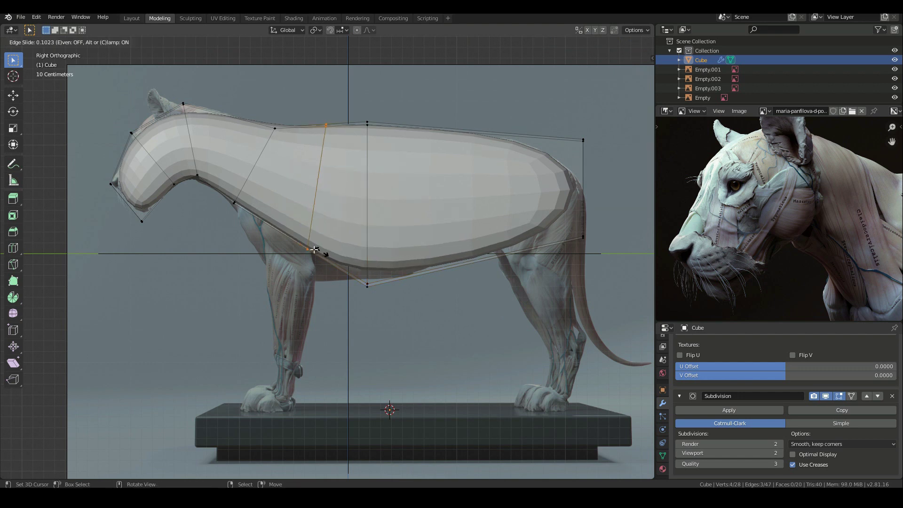
click(335, 254)
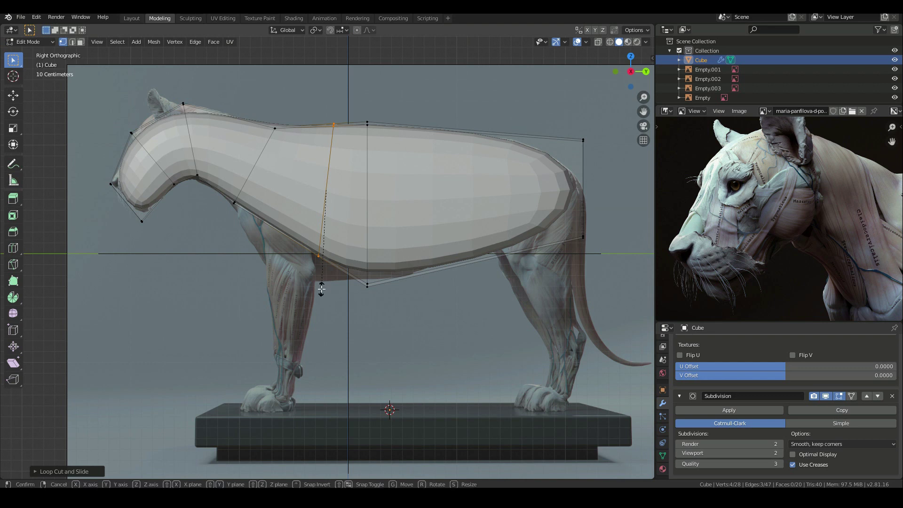
key(s)
key(g)
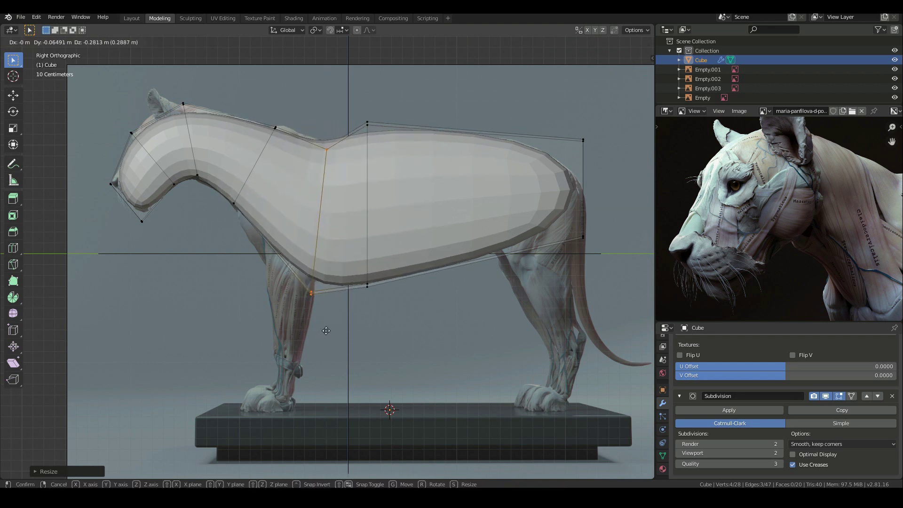
click(321, 326)
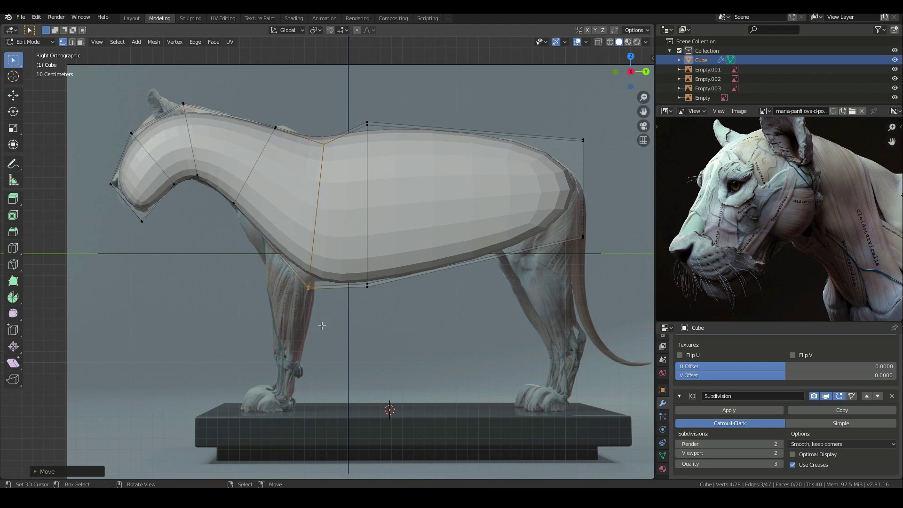
Step: Move the upper vertices of the mid-body loop down onto the lion's back line
drag(355, 112, 395, 164)
key(g)
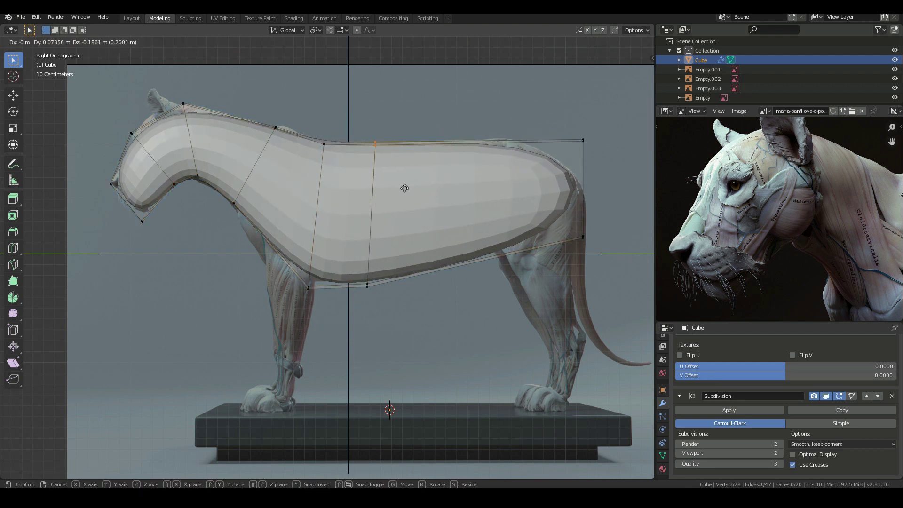
click(400, 190)
key(alt+a)
key(b)
drag(356, 267, 379, 300)
Step: Cut an edge loop between mid-body and rump, then move and rotate it to follow the back and rear belly outline
key(ctrl+r)
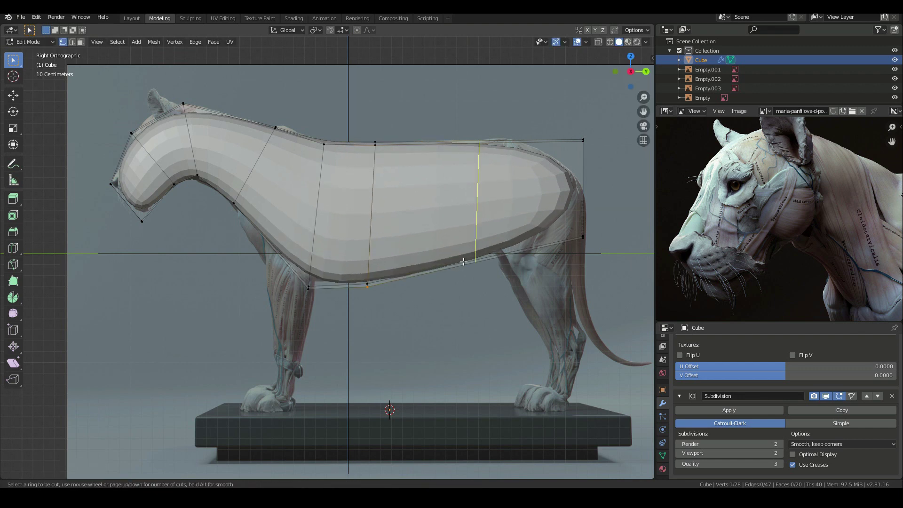
click(476, 261)
right_click(476, 262)
key(g)
click(437, 267)
key(r)
click(461, 292)
key(g)
click(464, 288)
Step: Select both underside vertices of the new rear loop and nudge them onto the belly line in front of the hind leg
key(alt+a)
key(b)
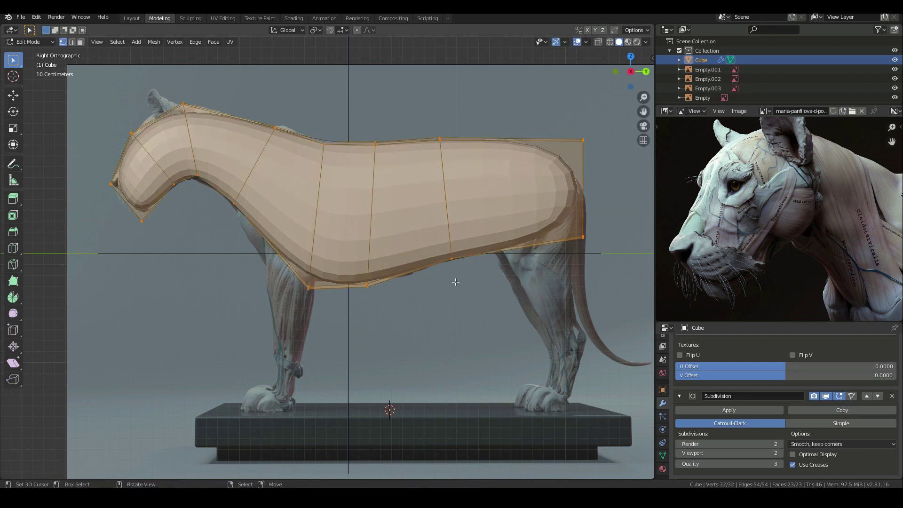
drag(438, 240, 470, 280)
middle_drag(470, 280, 461, 239)
key(b)
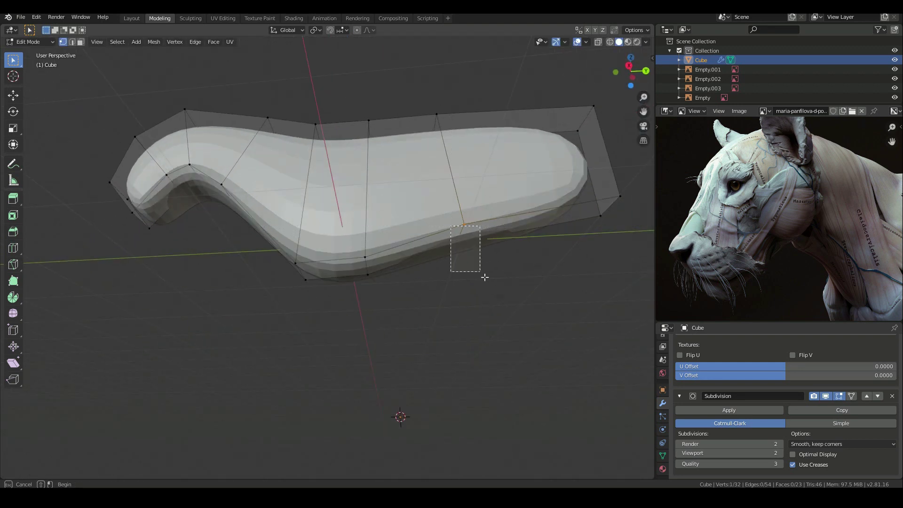
key(KP_1)
key(KP_3)
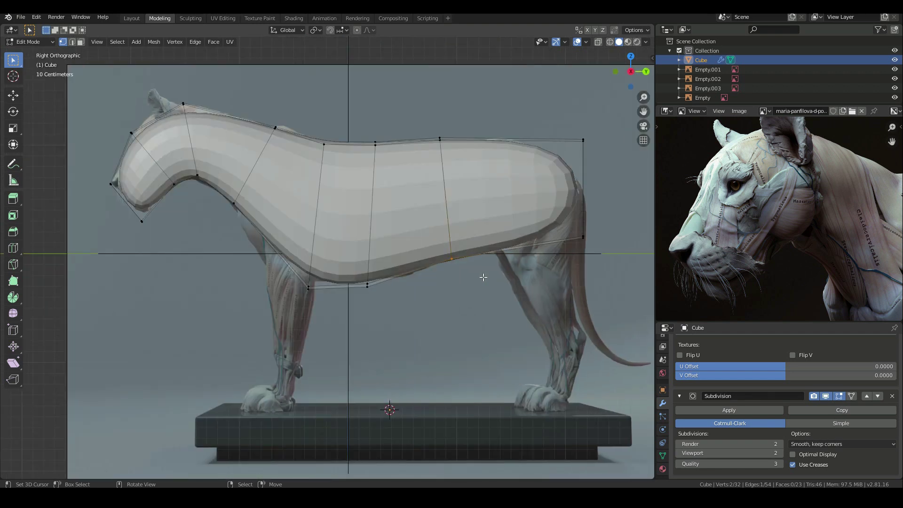
key(g)
click(476, 270)
middle_drag(476, 270, 495, 258)
key(KP_1)
key(KP_3)
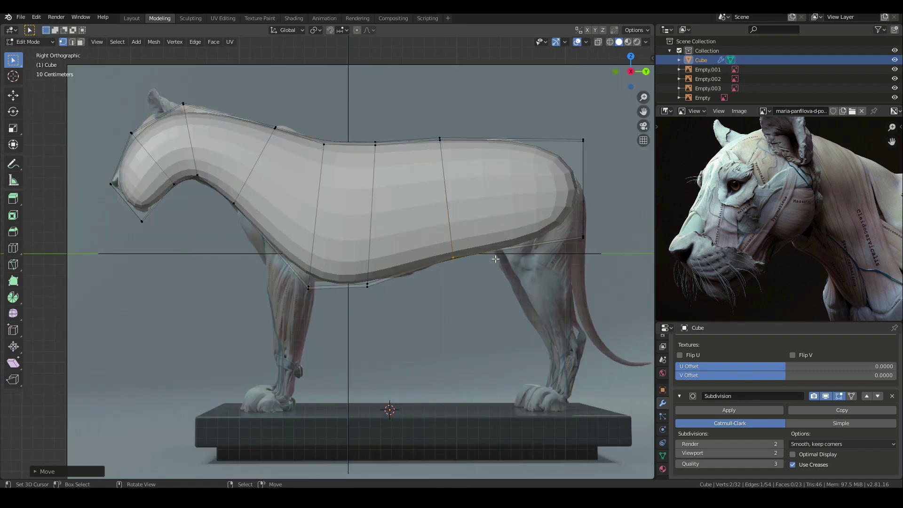
scroll(250, 231, up, 1)
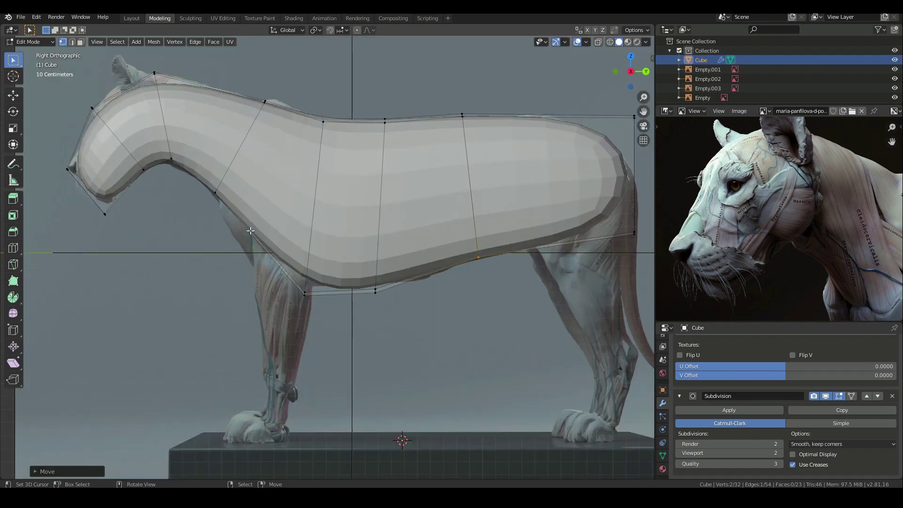
click(215, 192)
key(g)
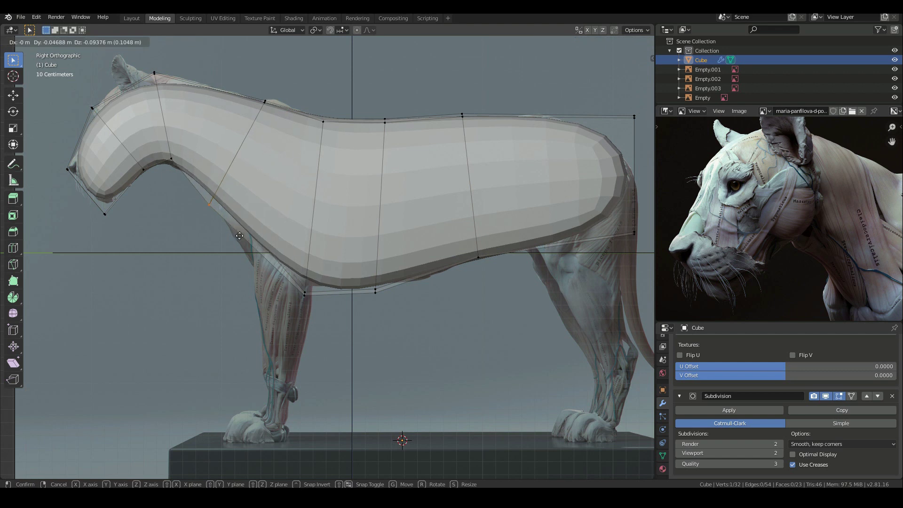
right_click(257, 220)
middle_drag(220, 217, 250, 185)
shift+right_click(249, 185)
key(KP_3)
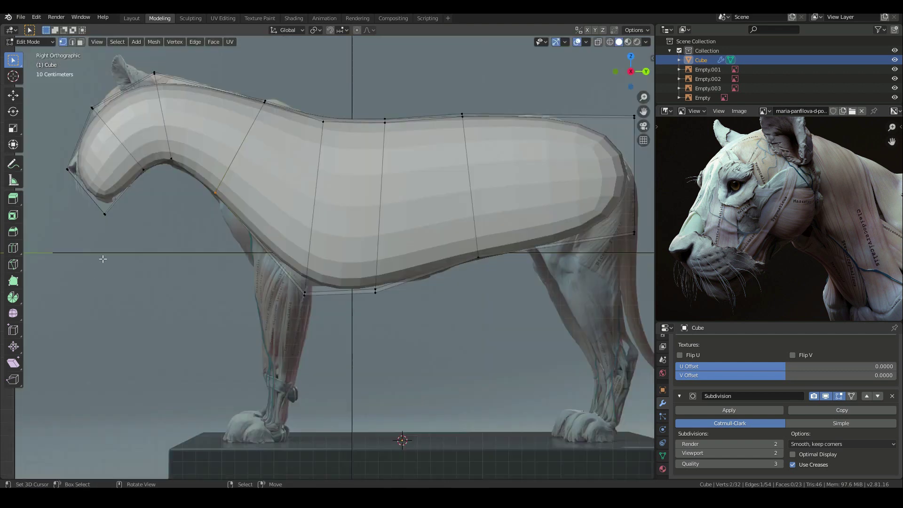
scroll(260, 279, up, 2)
middle_drag(260, 279, 226, 113)
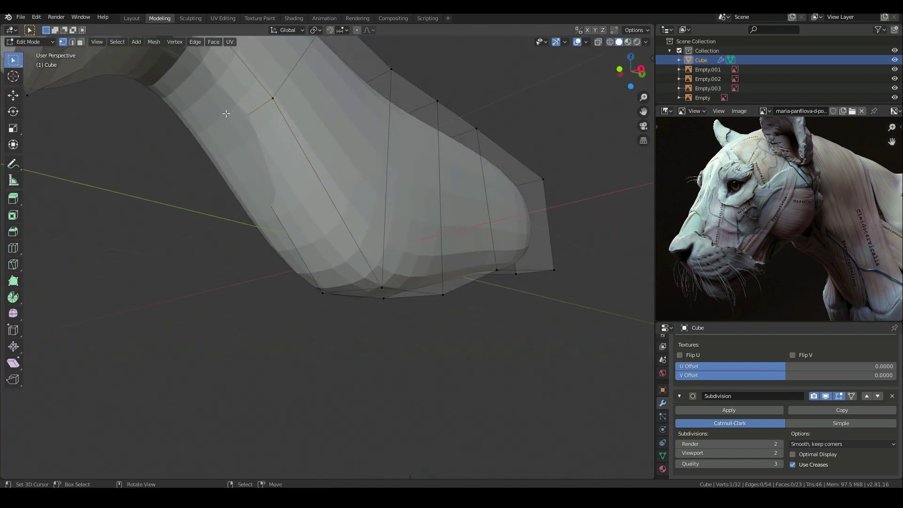
middle_drag(229, 153, 327, 302)
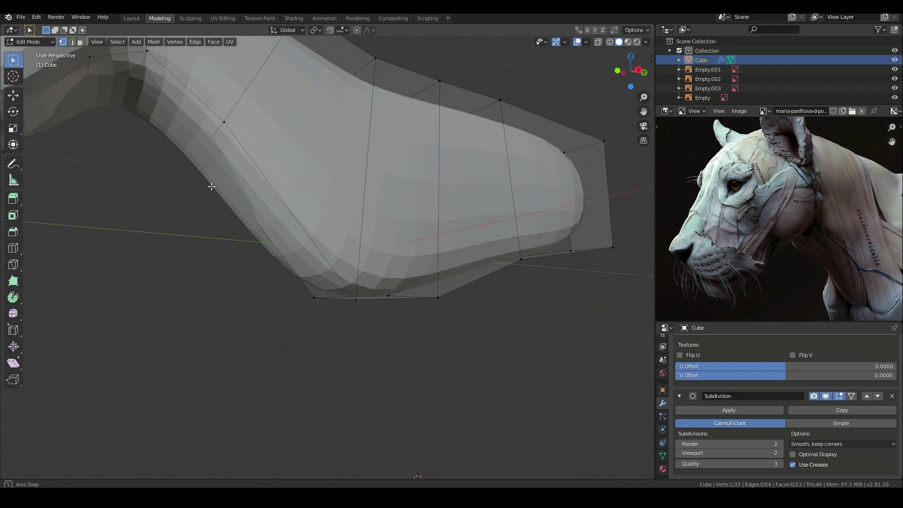
Step: Turn on the Subdivision modifier's on-cage display so the editing cage follows the smoothed surface
click(852, 396)
middle_drag(390, 318, 315, 244)
key(KP_3)
scroll(242, 287, up, 3)
middle_drag(242, 287, 311, 259)
key(KP_3)
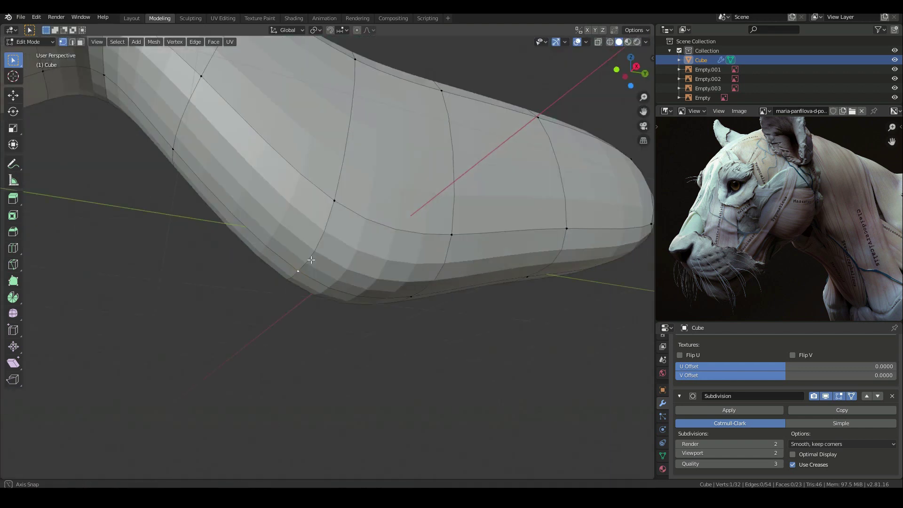
Step: Move the underside centre vertices of the mid-body and rear loops to match the lion's belly line
key(KP_3)
key(g)
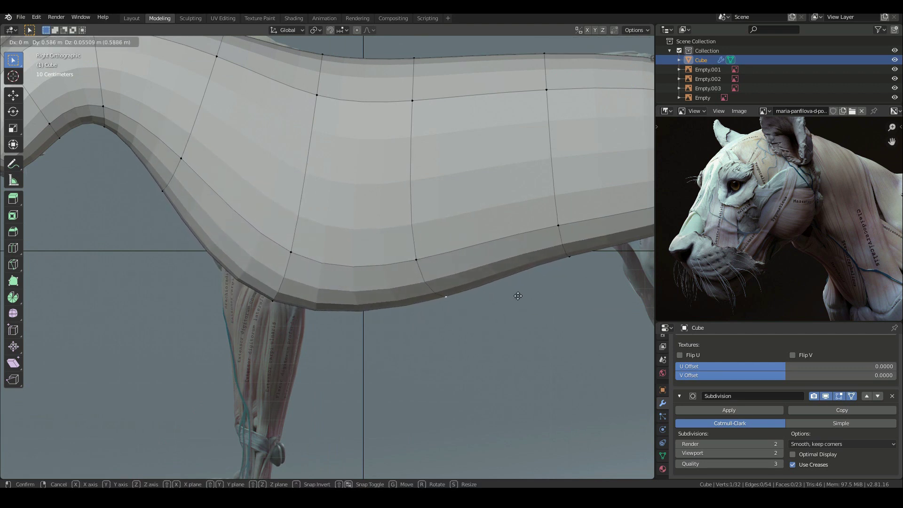
click(487, 294)
middle_drag(519, 307, 492, 254)
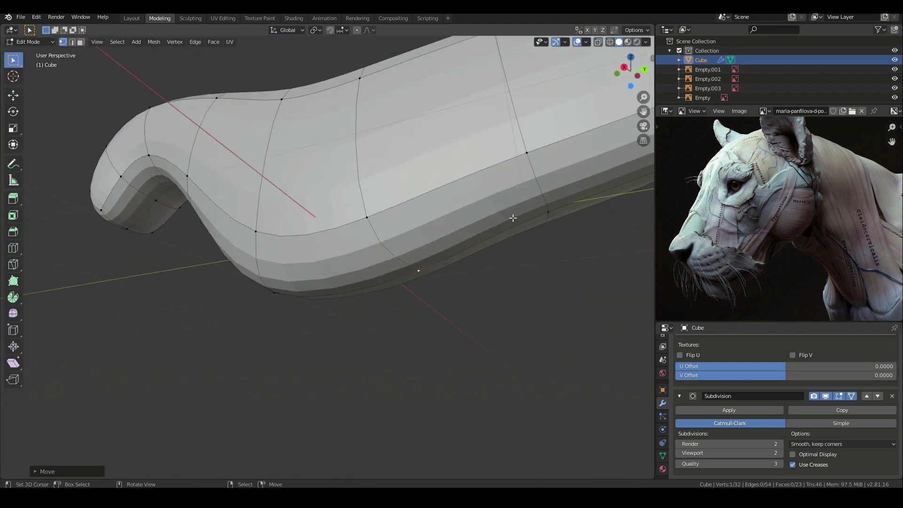
key(KP_3)
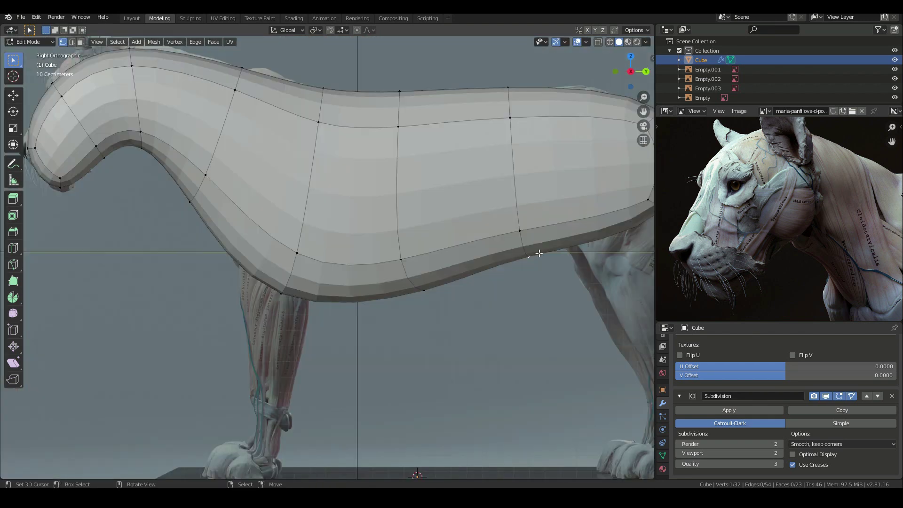
key(g)
click(514, 230)
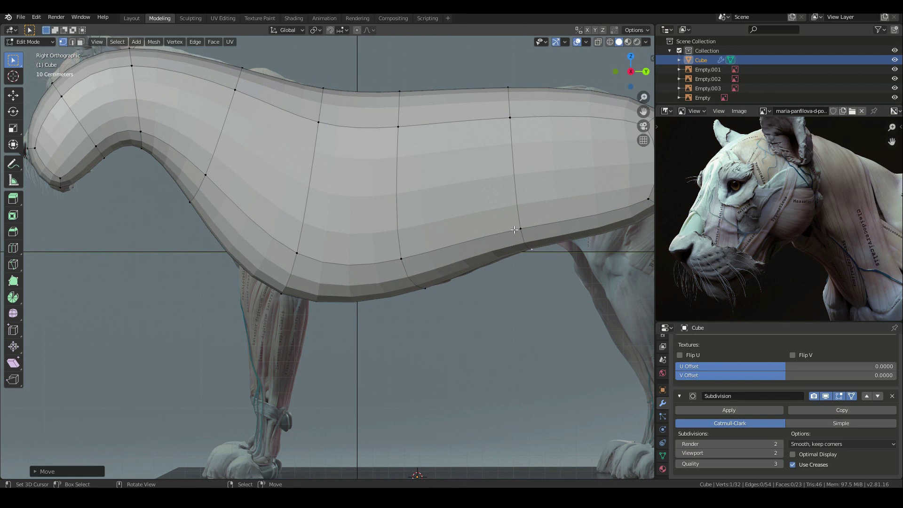
Step: Reposition the lower side vertices of the rear and mid-body loops, along with the mid-body underside vertex
right_click(514, 229)
key(g)
click(512, 190)
right_click(387, 259)
key(g)
click(398, 185)
right_click(426, 271)
key(g)
click(427, 298)
Step: Adjust the lower side vertices of the chest and mid-body loops and the rear loop's underside vertex to smooth the belly contour
right_click(283, 243)
key(g)
click(292, 233)
right_click(402, 235)
key(g)
click(409, 256)
right_click(531, 241)
key(g)
click(540, 250)
Step: Examine the body's side vertices and overall shape against the references from the front, in perspective and from the side
middle_drag(398, 276, 463, 280)
right_click(389, 257)
shift+right_click(428, 242)
key(KP_1)
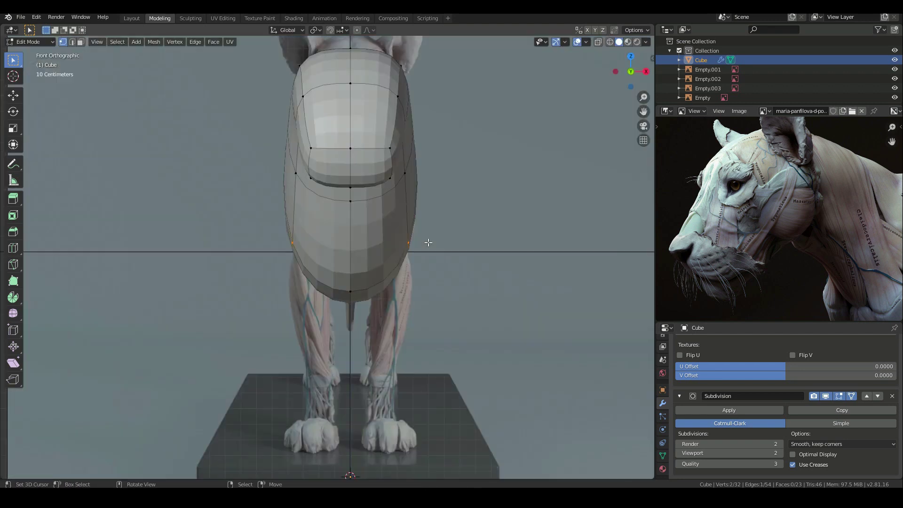
middle_drag(391, 295, 269, 325)
key(KP_1)
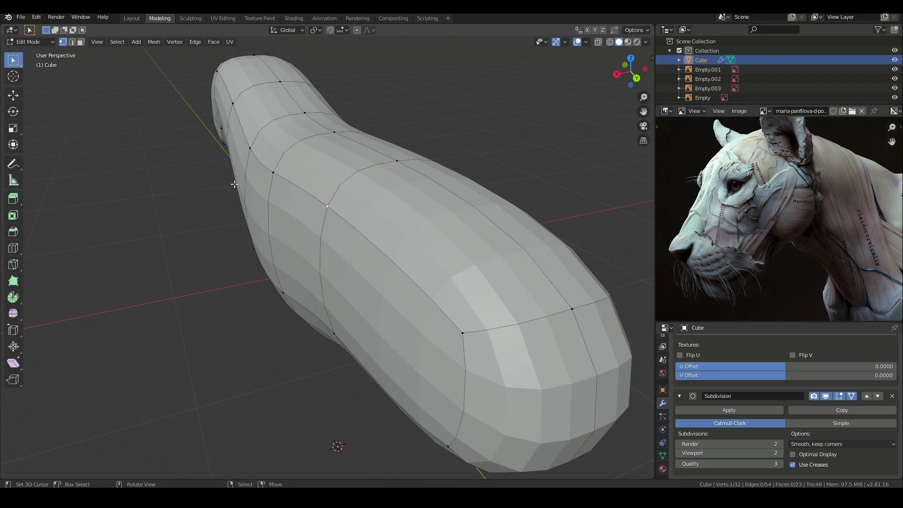
middle_drag(256, 223, 334, 210)
key(KP_1)
key(KP_3)
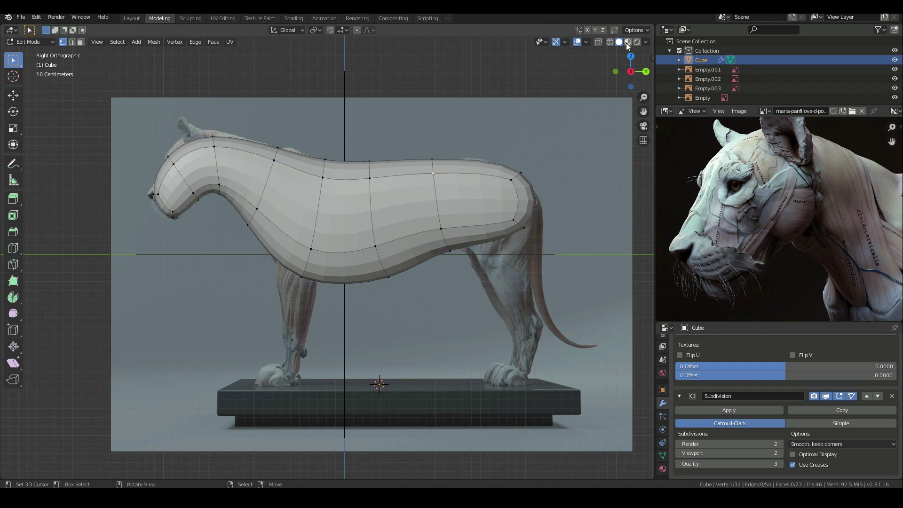
Step: Switch to see-through wireframe display and add an edge loop around the body between the chest and mid-body loops
click(598, 42)
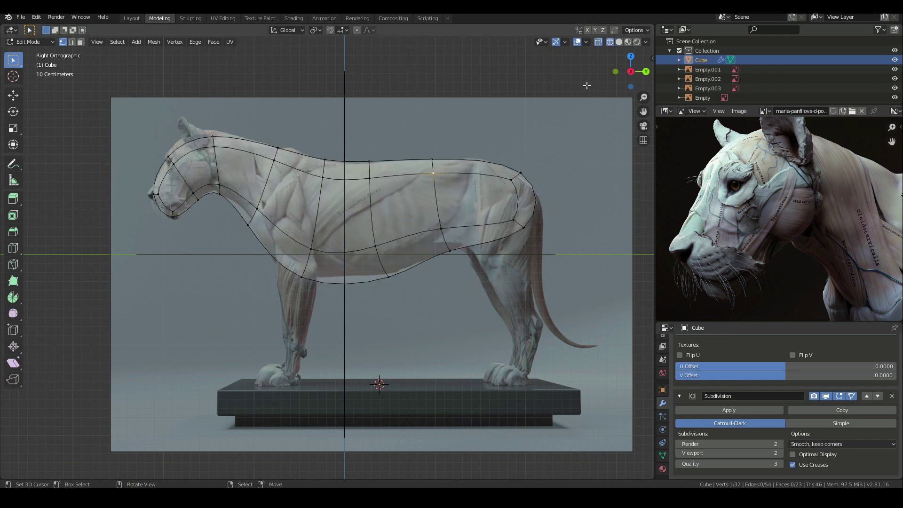
scroll(520, 211, up, 3)
scroll(520, 211, down, 1)
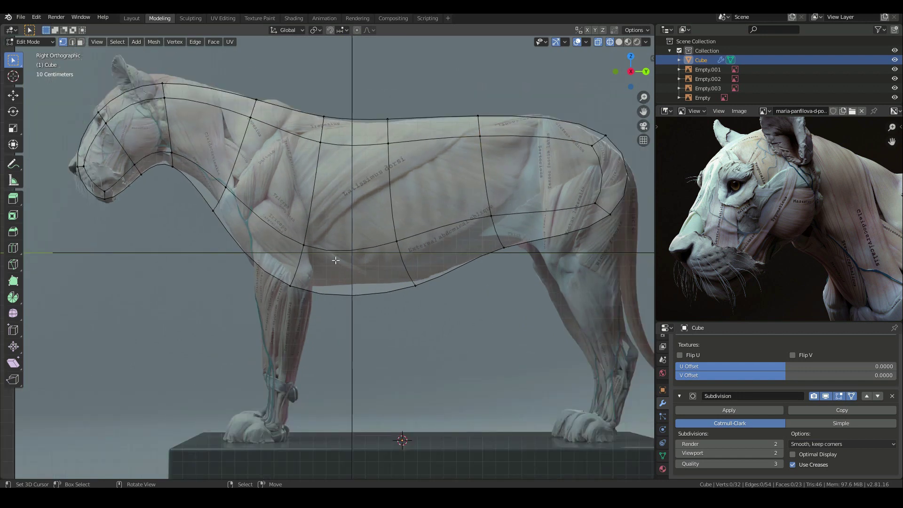
key(ctrl+r)
click(355, 306)
click(357, 290)
Step: Raise the underside vertices of the new loop and the neighbouring mid-body and chest loops to match the reference's belly line
right_click(354, 301)
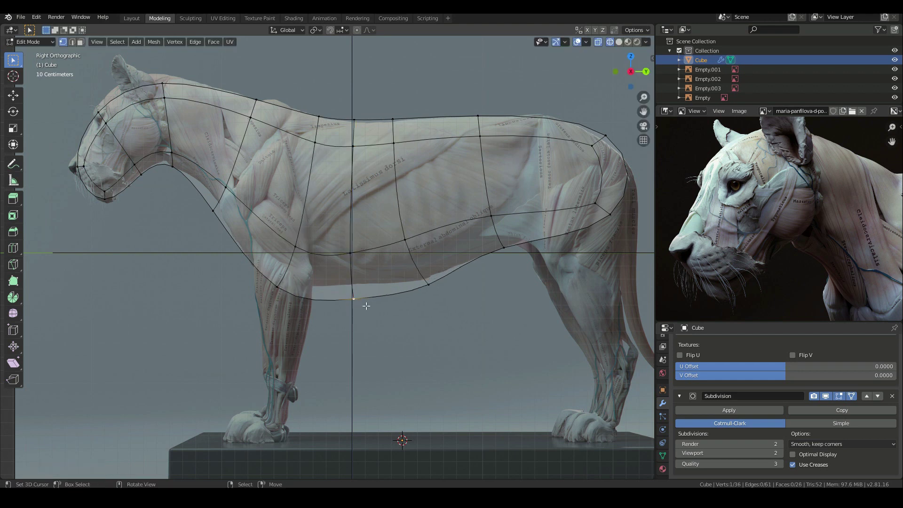
key(g)
click(365, 269)
right_click(431, 283)
key(g)
click(438, 273)
right_click(279, 283)
key(g)
click(282, 275)
Step: Reposition the new loop's lower side vertex to even out the edge flow along the flank
right_click(350, 247)
key(g)
click(348, 254)
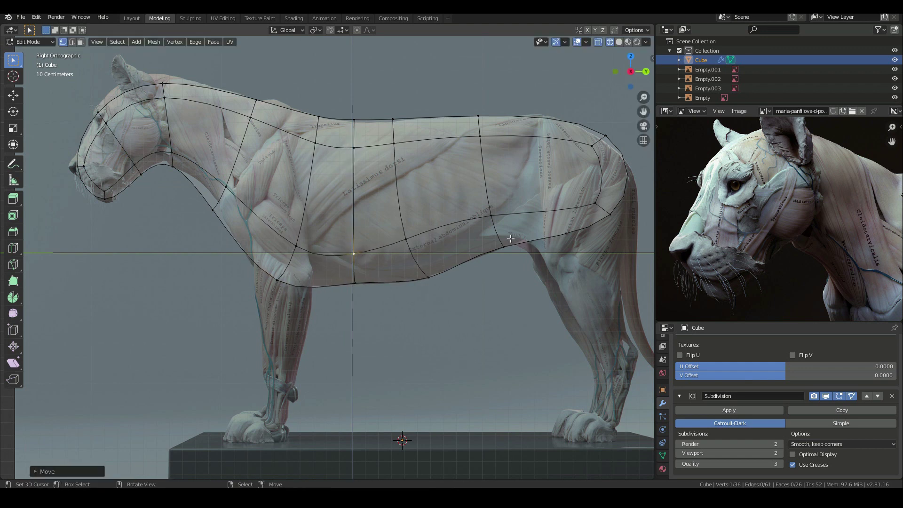
Step: Lower the two upper vertices at the rump's rear end to follow the reference's hindquarters
right_click(606, 136)
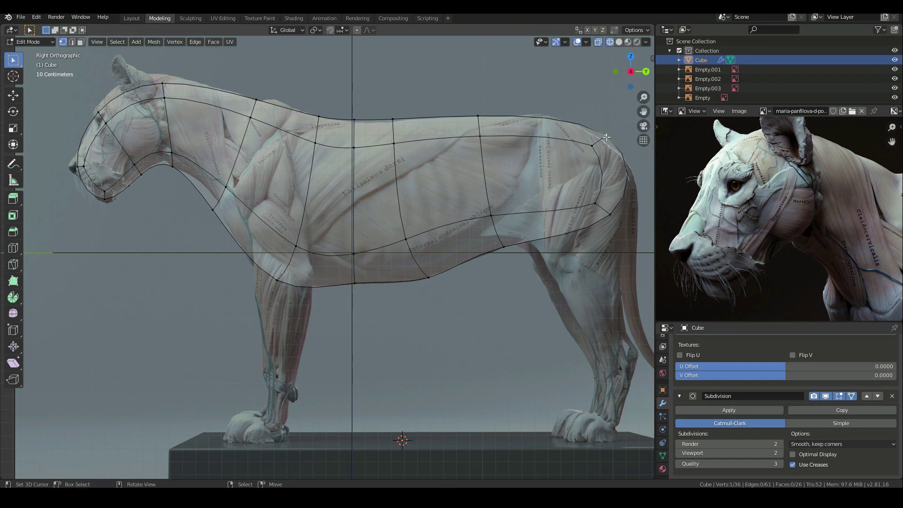
key(g)
click(619, 168)
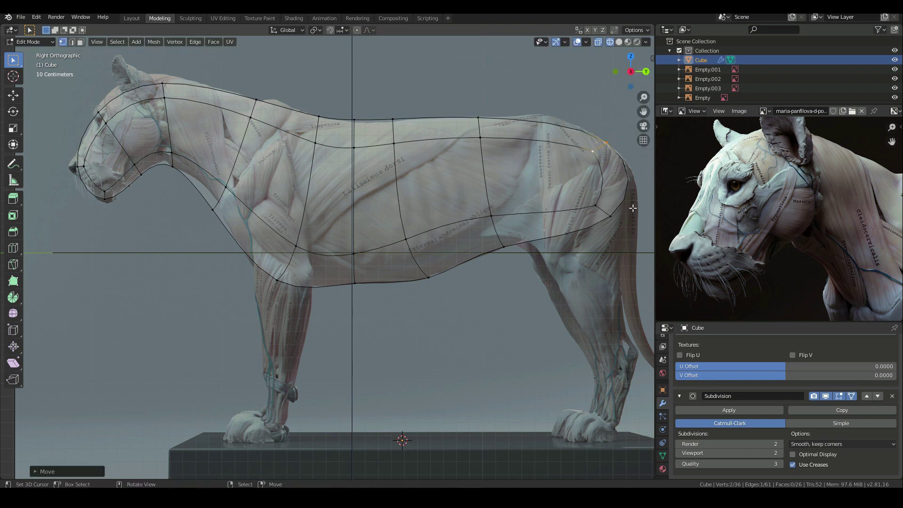
Step: Select only the two upper vertices of the rear body loop in front of the rump
key(alt+a)
drag(463, 103, 538, 165)
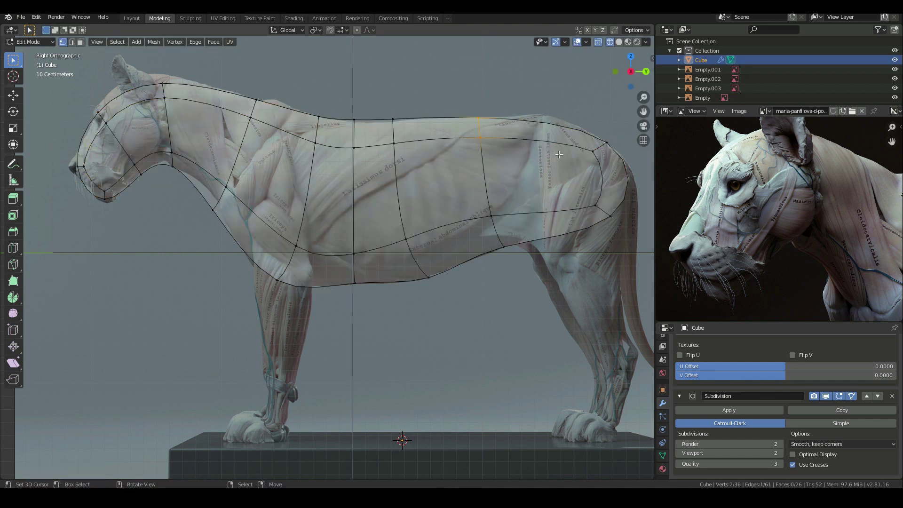
Step: Shift the two upper-back vertices towards the hips in the side view and pull the jaw-side vertices inward in the front view
key(g)
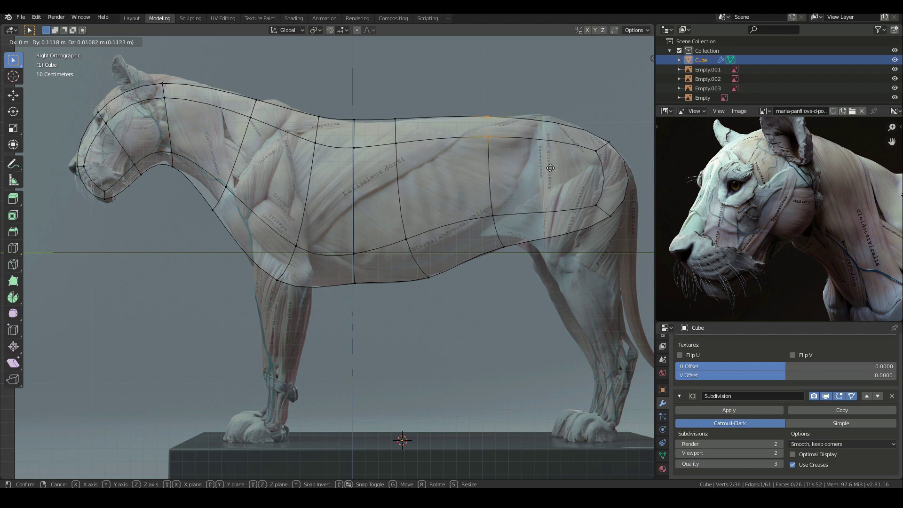
click(537, 167)
key(KP_1)
scroll(399, 188, up, 1)
shift+middle_drag(400, 165, 423, 237)
drag(431, 207, 455, 265)
key(g)
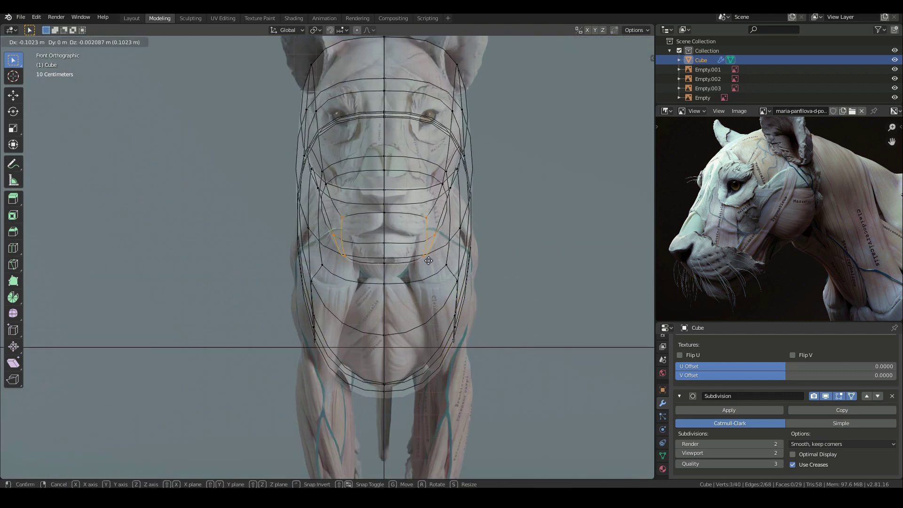
click(409, 235)
Step: Move further vertices on the side of the head inward in the front view to narrow the face towards the reference
right_click(451, 189)
key(g)
click(401, 189)
middle_drag(401, 189, 518, 226)
right_click(393, 100)
key(KP_1)
key(g)
click(489, 193)
drag(493, 202, 508, 219)
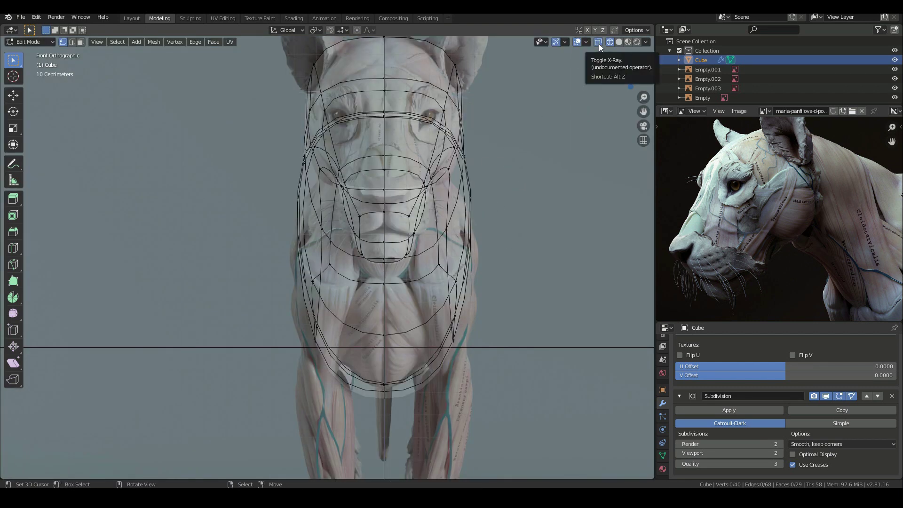
Step: Toggle X-ray and reposition a vertex on the side of the head from the front view
click(597, 42)
middle_drag(433, 246, 444, 247)
key(KP_1)
key(g)
click(446, 212)
middle_drag(446, 212, 359, 280)
Step: Reposition the forehead vertex and shift the eye-level side vertex outward in the front view
key(a)
key(KP_1)
key(g)
click(407, 92)
right_click(431, 135)
key(g)
click(445, 134)
Step: Select two cheek vertices together and move them slightly outward in the front view
right_click(430, 176)
middle_drag(445, 197, 400, 264)
shift+right_click(462, 208)
key(KP_1)
key(g)
click(467, 208)
middle_drag(468, 208, 463, 240)
Step: Add loop cuts to the mesh, one around the head and one running lengthwise along the side of the body
key(KP_3)
key(ctrl+r)
click(368, 121)
click(369, 121)
key(KP_1)
key(s)
key(ctrl+r)
click(397, 230)
middle_drag(474, 189, 373, 258)
key(ctrl+r)
click(373, 235)
Step: Reposition the head vertices of the new loop in the front view and check them against the side reference
key(KP_1)
key(KP_1)
middle_drag(394, 176, 411, 206)
key(g)
click(393, 202)
key(KP_1)
key(KP_3)
scroll(383, 188, down, 2)
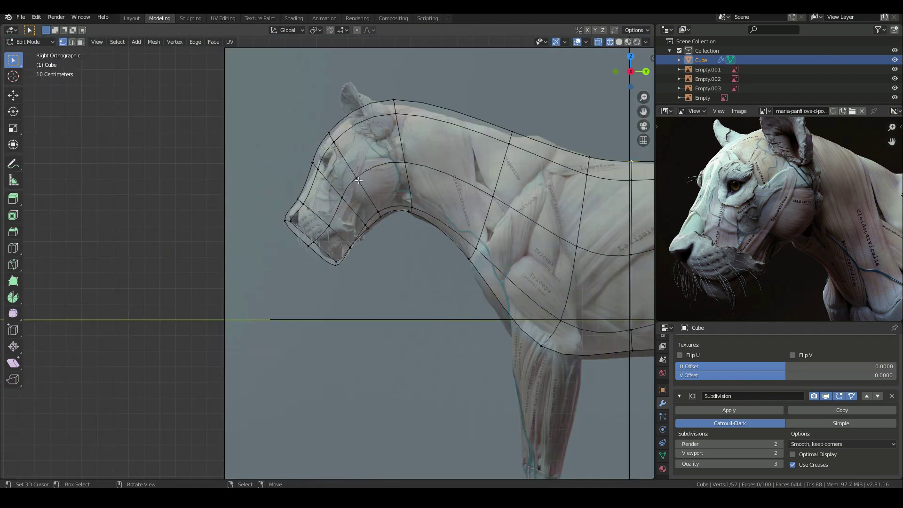
Step: Move the selected vertex of the new side loop to the reference outline in the front view
scroll(383, 235, down, 3)
key(KP_1)
scroll(451, 263, up, 4)
key(g)
click(478, 270)
middle_drag(479, 270, 409, 294)
Step: Select a run of five vertices along the cheek and move them outward in the front view
right_click(425, 242)
ctrl+right_click(490, 256)
key(KP_1)
key(g)
click(563, 249)
middle_drag(562, 250, 327, 290)
key(KP_1)
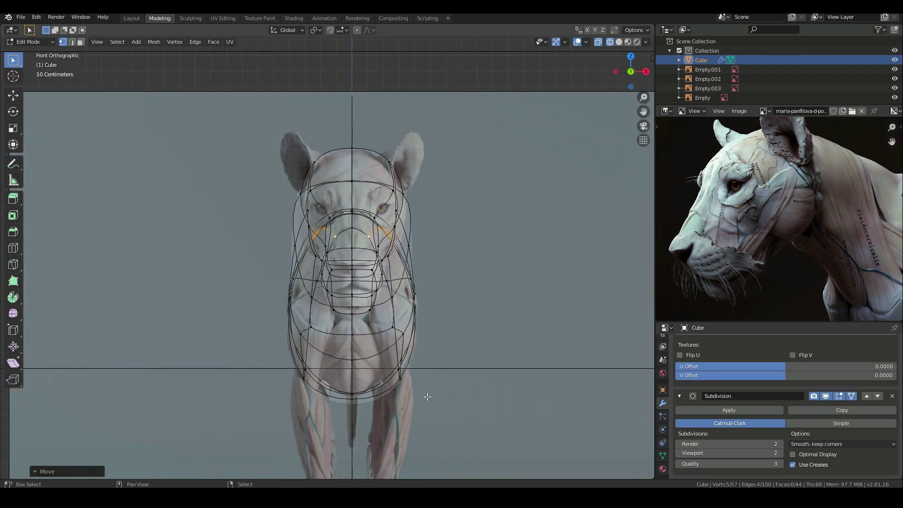
Step: Move another run of side vertices slightly outward in the front view and nudge the lower-neck vertex onto the side reference
right_click(408, 260)
ctrl+right_click(415, 266)
key(g)
click(423, 266)
middle_drag(423, 265, 538, 278)
key(KP_3)
key(g)
click(463, 306)
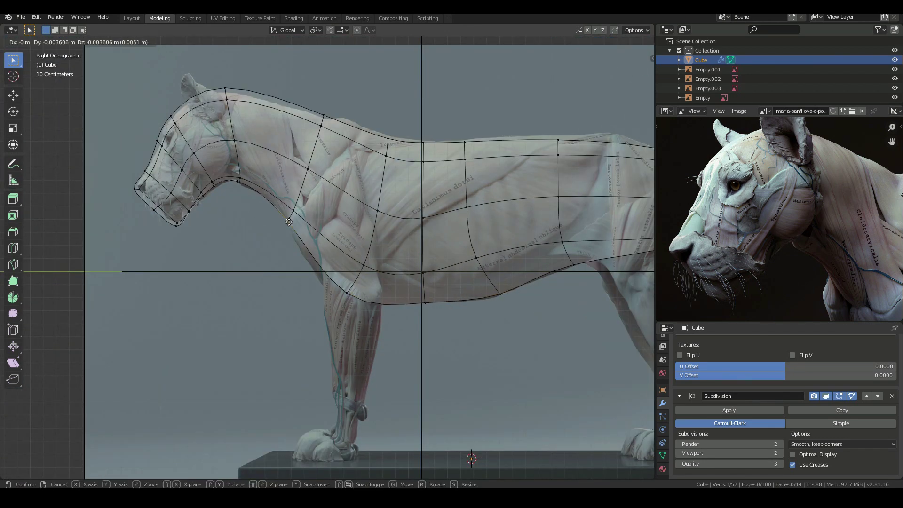
Step: Move a single side-loop vertex slightly outward in the front view to round the silhouette
key(KP_1)
shift+middle_drag(404, 155, 413, 277)
right_click(425, 207)
key(g)
click(432, 207)
middle_drag(433, 207, 379, 185)
Step: Move a vertex low on the side of the chest slightly outward in the front view
key(KP_1)
right_click(395, 342)
key(g)
click(401, 344)
Step: Select a run of three lower-chest vertices and reposition them in the front and side views
key(KP_3)
ctrl+right_click(371, 352)
key(KP_1)
key(g)
click(493, 362)
key(KP_3)
key(g)
click(547, 377)
middle_drag(324, 376, 393, 323)
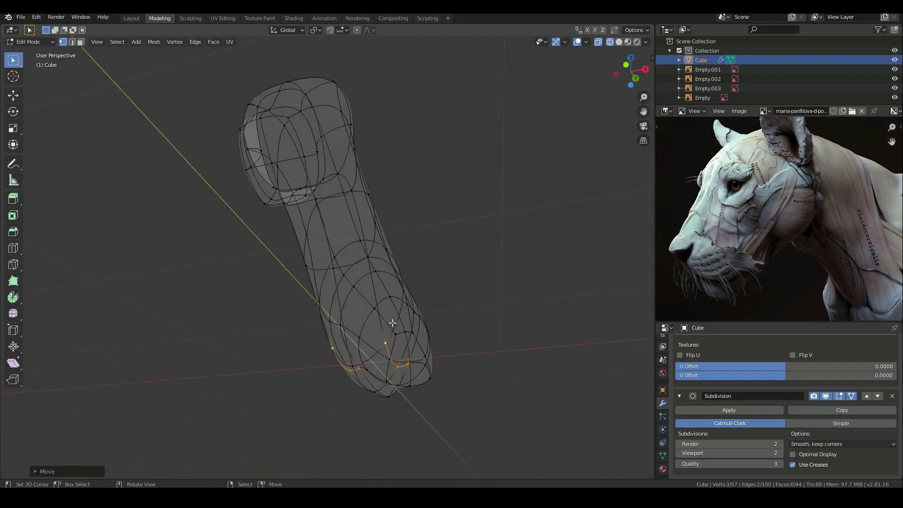
Step: Adjust the lower-chest vertices once more in the side view and clear the selection
key(KP_3)
key(g)
click(500, 363)
ctrl+right_click(498, 364)
key(alt+a)
Step: Turn off X-ray, display the body in solid shading and return to Object Mode
mouse_move(488, 376)
middle_down()
mouse_move(385, 385)
mouse_move(329, 371)
middle_up()
key(alt+z)
scroll(423, 277, down, 2)
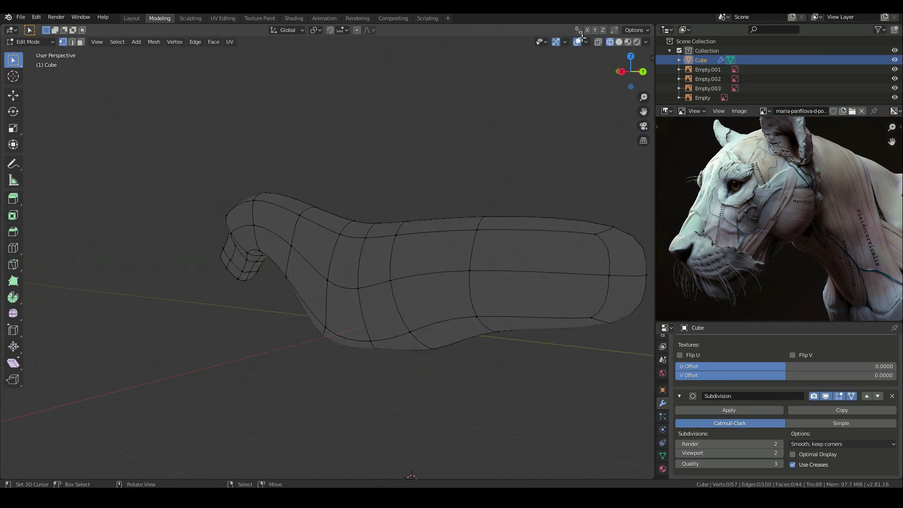
click(619, 42)
key(KP_3)
middle_drag(287, 282, 357, 286)
scroll(329, 287, up, 2)
key(KP_3)
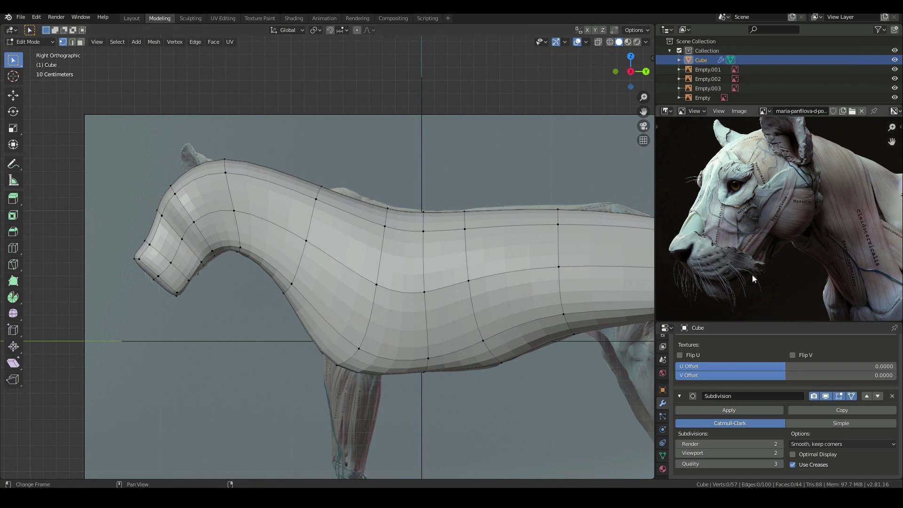
scroll(513, 268, down, 3)
key(Tab)
scroll(411, 344, up, 1)
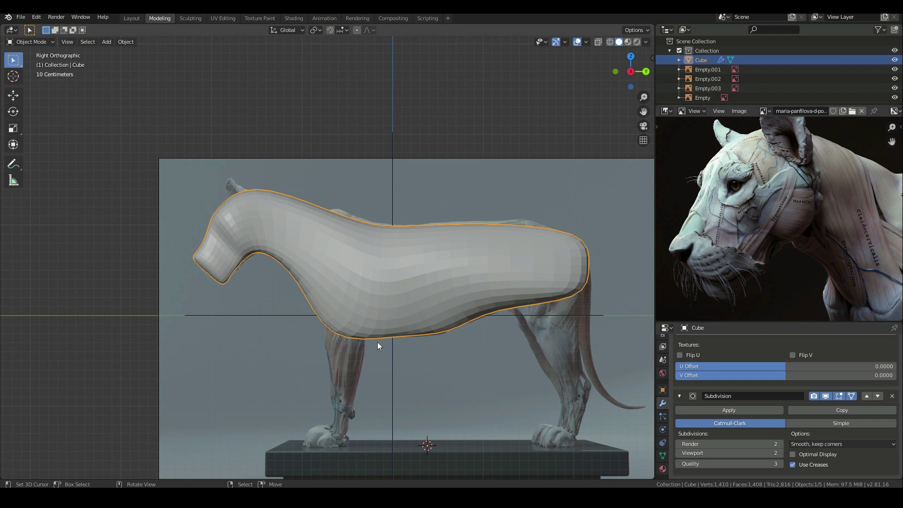
Step: Place the 3D cursor at the top of the front leg and add a cube there to the body mesh in Edit Mode
key(shift+a)
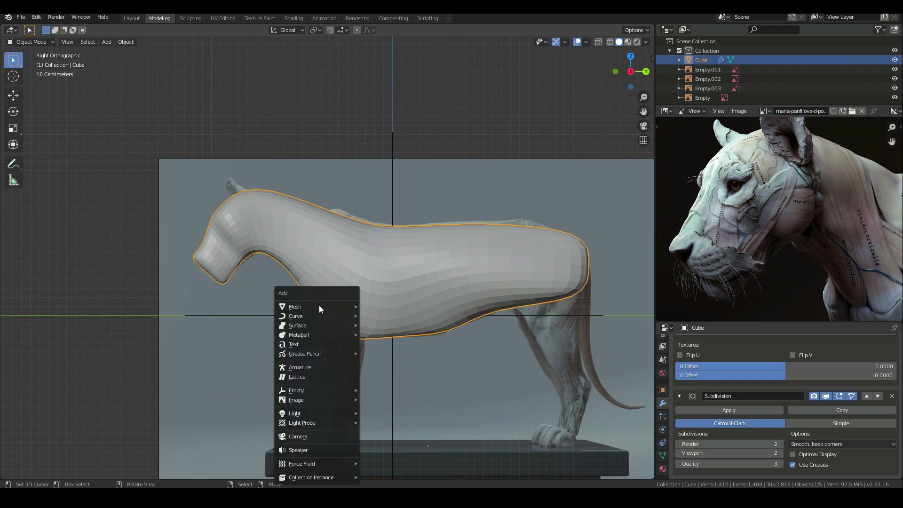
mouse_move(319, 307)
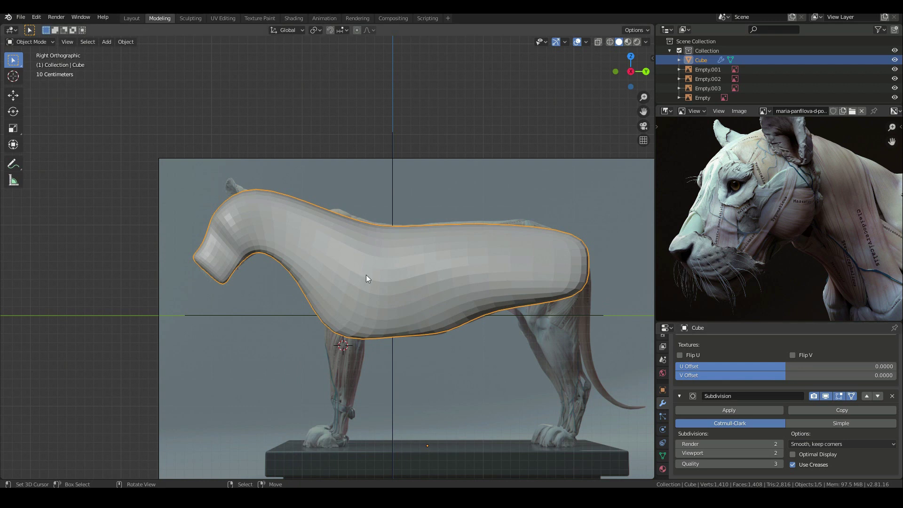
key(Tab)
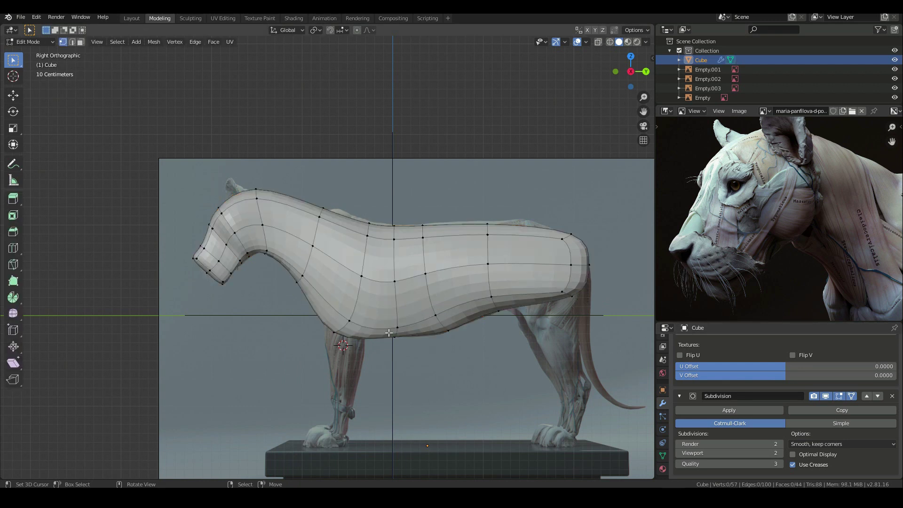
key(shift+a)
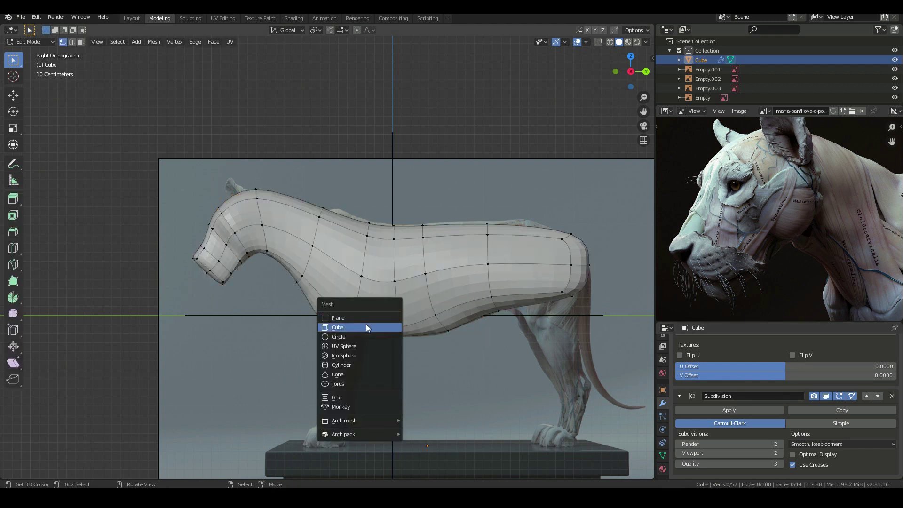
click(366, 326)
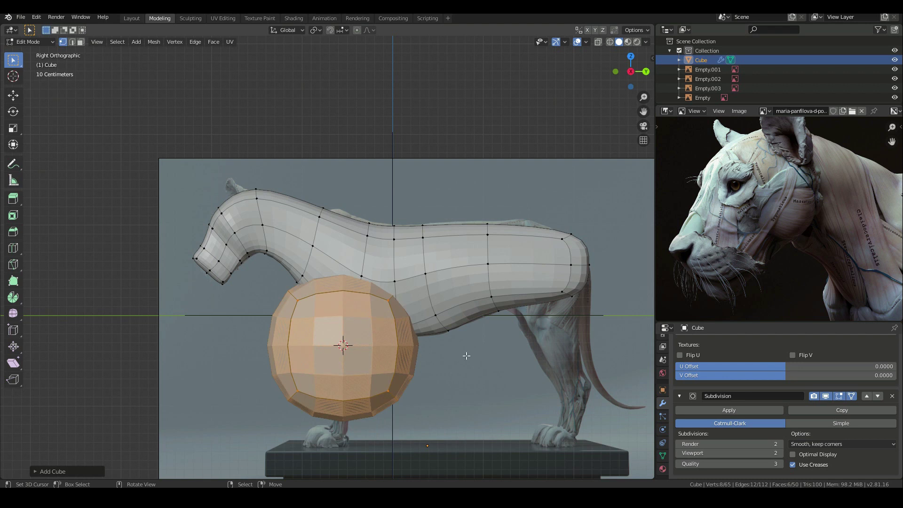
Step: Scale the new cube down to roughly the thickness of the upper front leg
key(s)
click(386, 358)
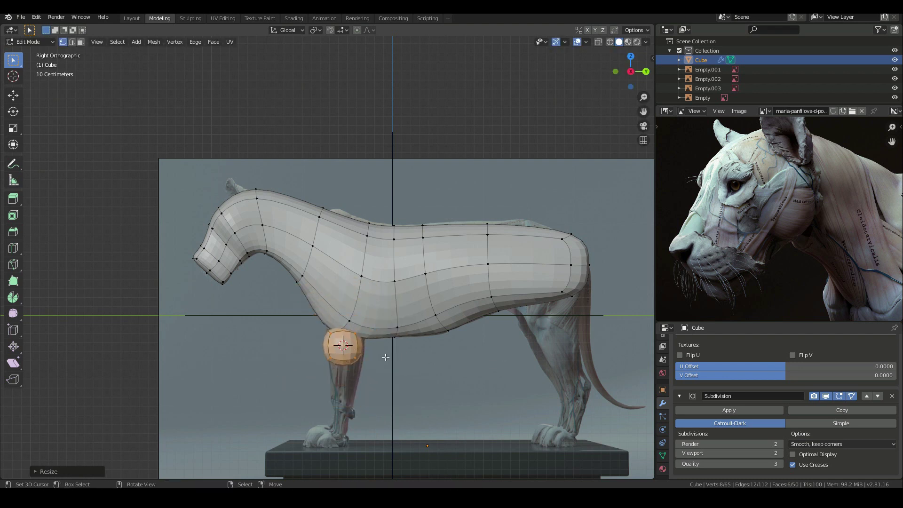
key(KP_Decimal)
scroll(317, 368, down, 5)
middle_drag(317, 369, 371, 379)
key(KP_3)
scroll(371, 379, down, 8)
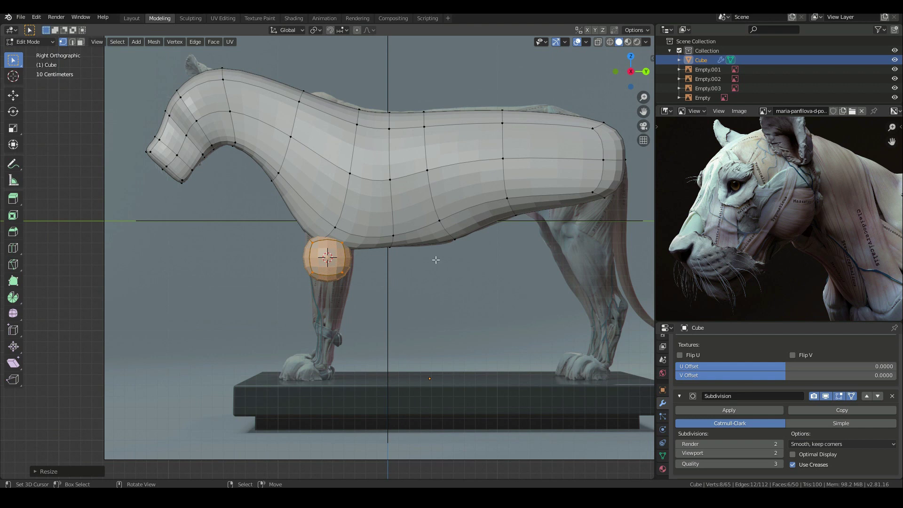
Step: Hide the body geometry so that only the new cube stays visible over the reference
key(ctrl+i)
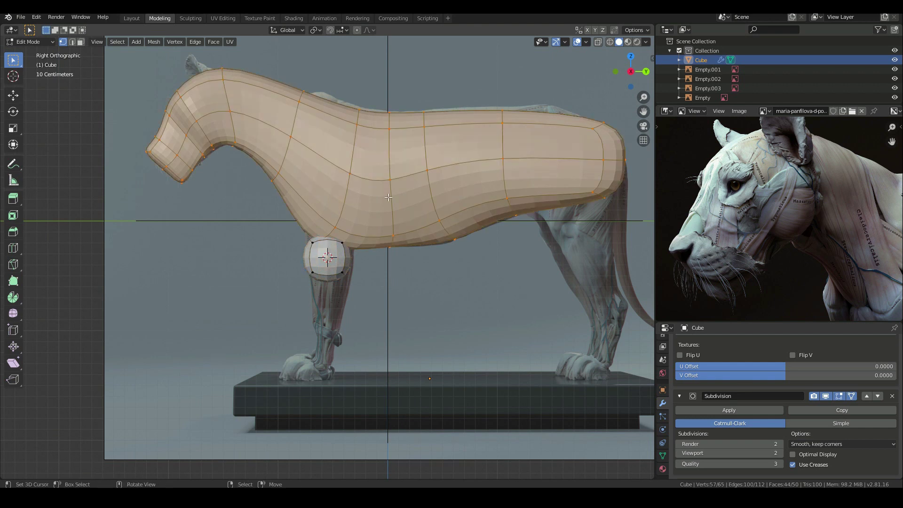
key(h)
scroll(348, 234, up, 2)
Step: Move the whole cube up onto the shoulder in the side view
key(a)
key(g)
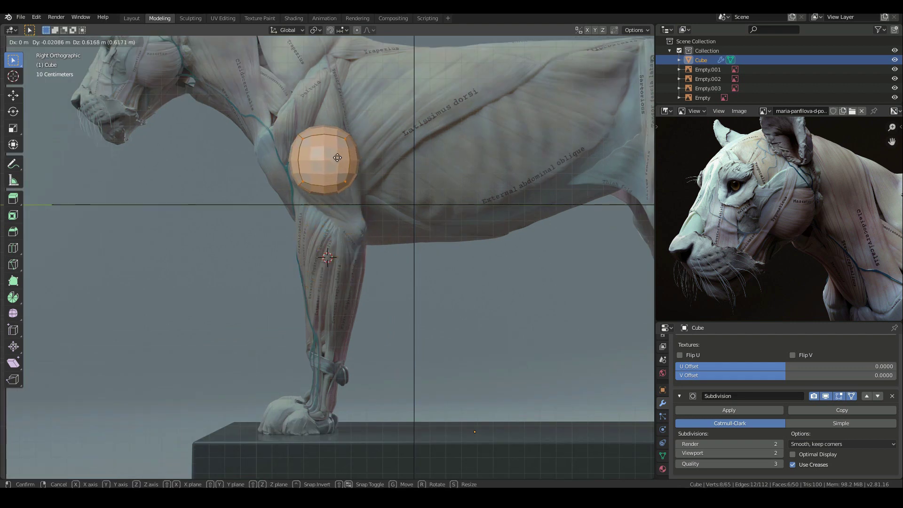
click(338, 165)
scroll(353, 178, down, 3)
scroll(354, 178, up, 4)
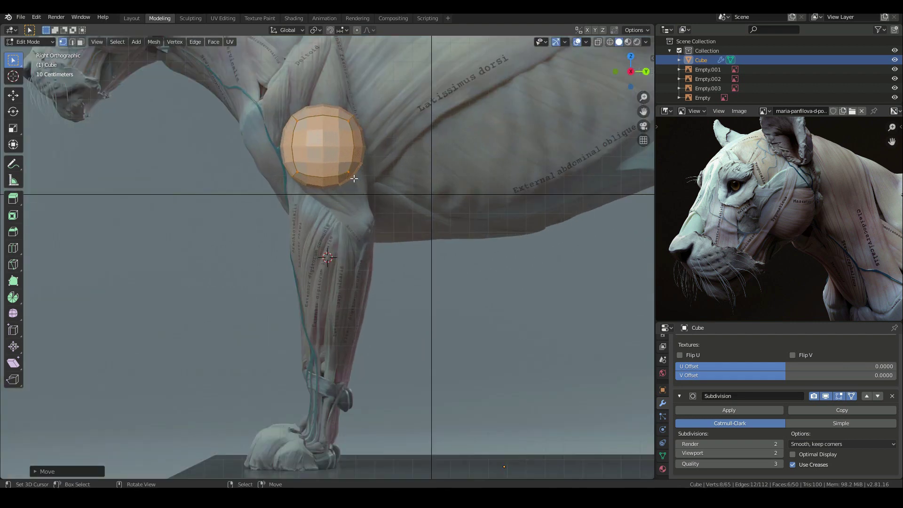
scroll(353, 178, down, 1)
key(g)
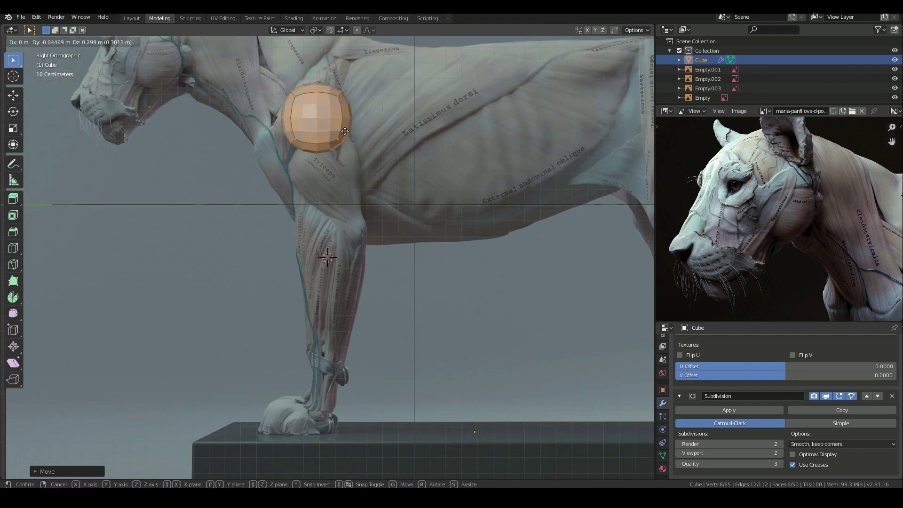
click(345, 132)
Step: Select the four vertices of the cube's bottom face
click(276, 124)
key(b)
drag(289, 134, 394, 189)
middle_drag(341, 171, 349, 118)
key(b)
drag(292, 177, 292, 177)
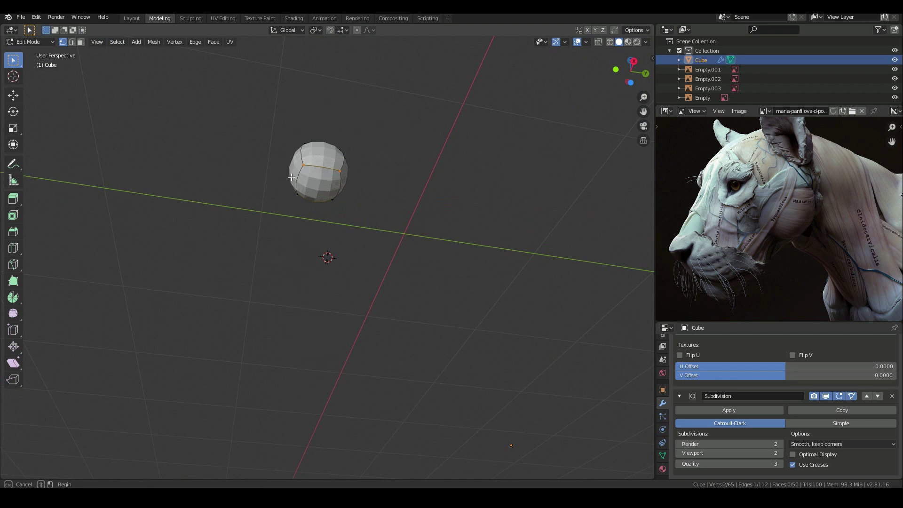
drag(348, 204, 348, 203)
middle_drag(263, 193, 315, 296)
key(KP_3)
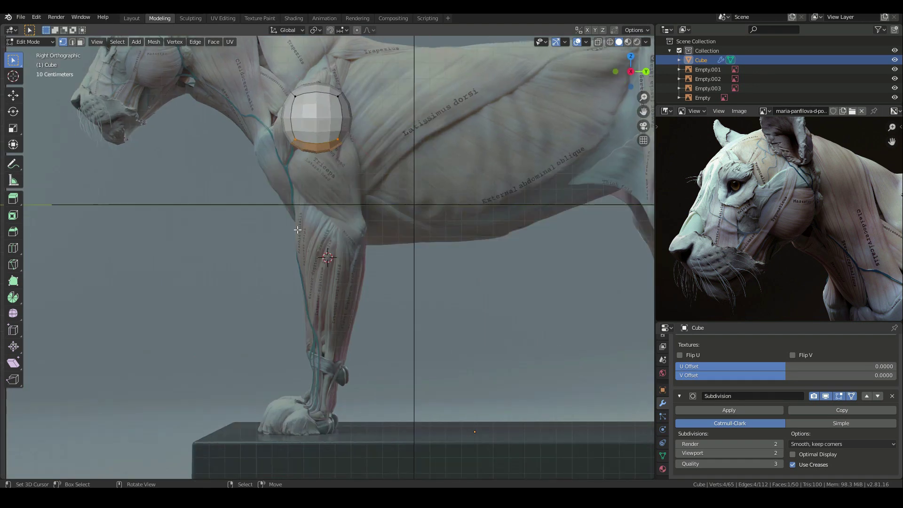
Step: Select the whole cube in the front view
scroll(297, 230, up, 1)
key(KP_1)
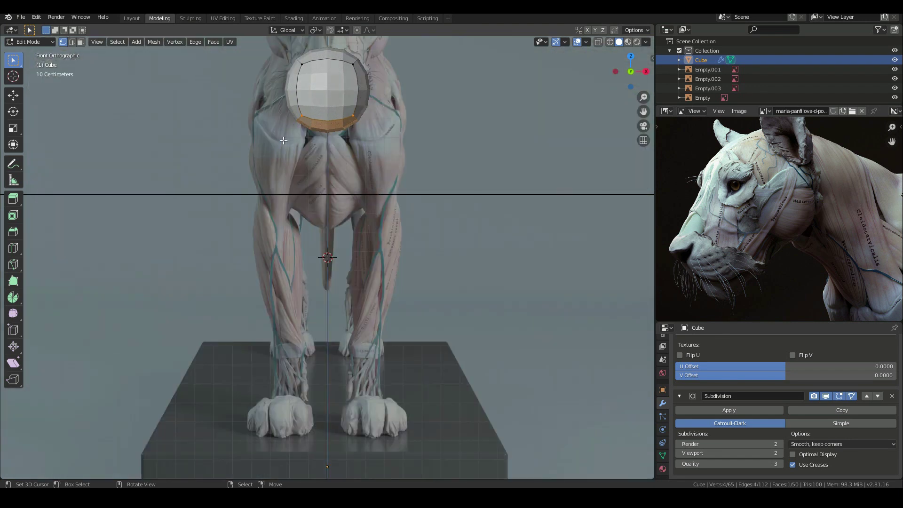
key(a)
key(g)
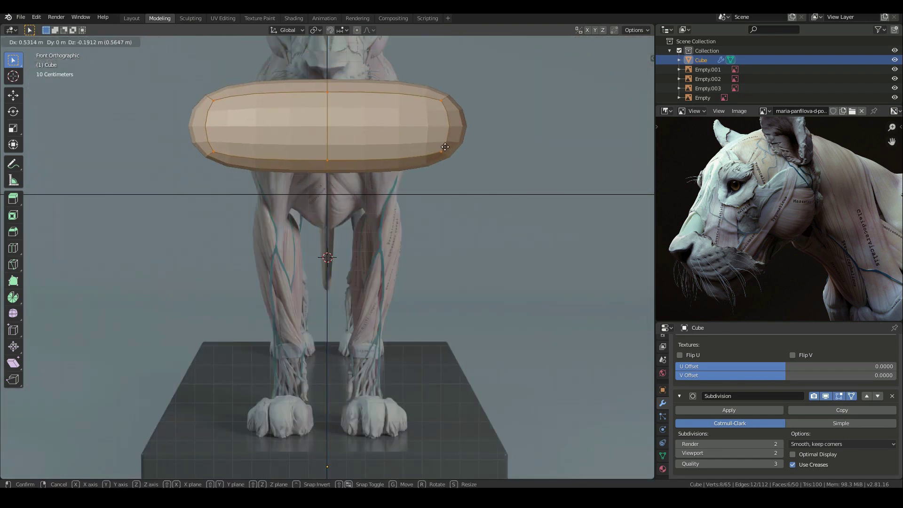
right_click(409, 140)
key(s)
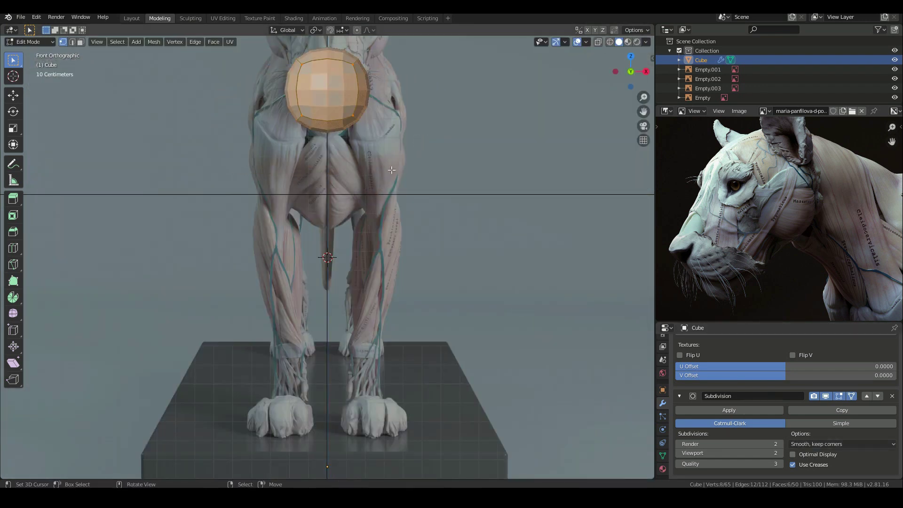
right_click(351, 146)
scroll(345, 151, down, 2)
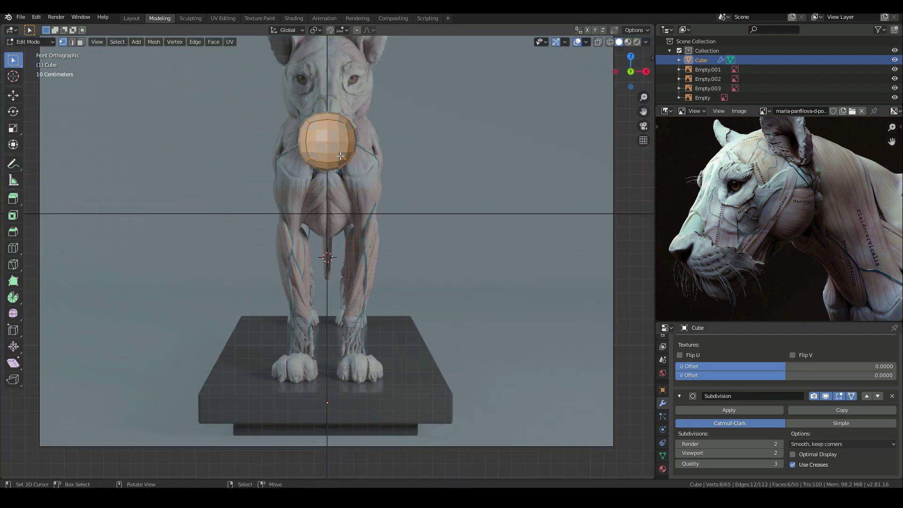
key(s)
key(x)
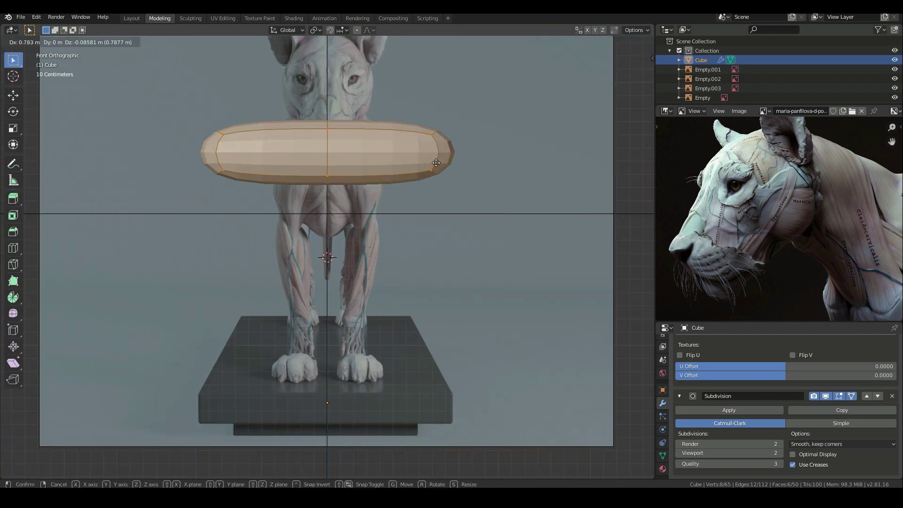
key(Escape)
Step: Disable Clipping in the Mirror modifier and move the cube sideways off the centre line so it mirrors as two shoulder pieces
scroll(815, 410, up, 4)
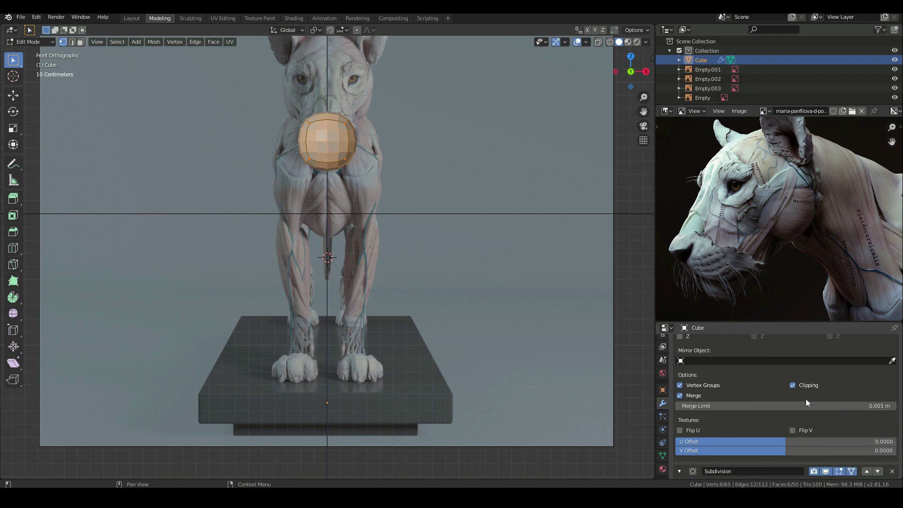
click(793, 385)
key(g)
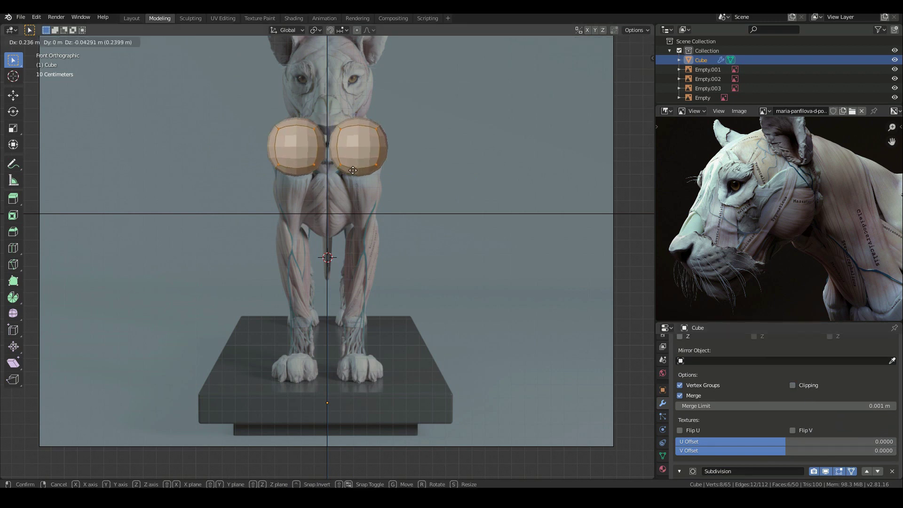
click(370, 173)
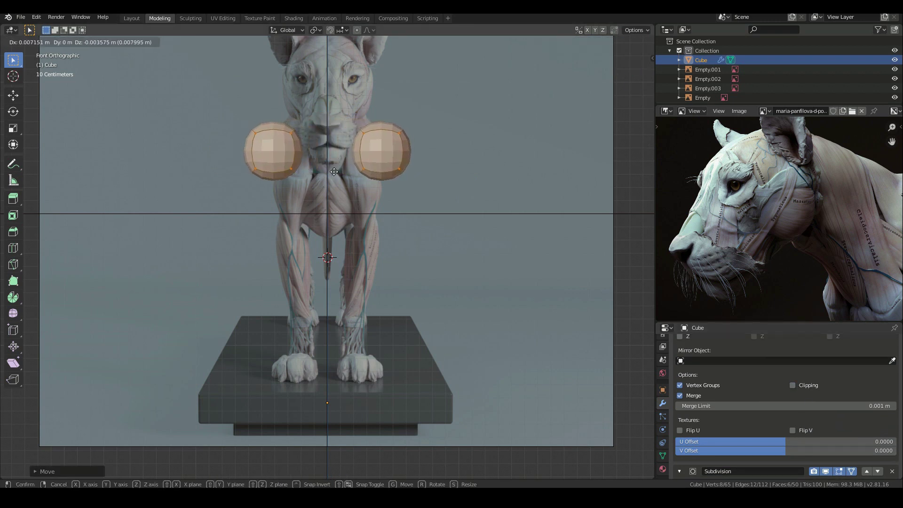
Step: Enable Clipping in the Mirror modifier and move the mirrored shoulder pieces closer to the centre line
click(792, 385)
key(g)
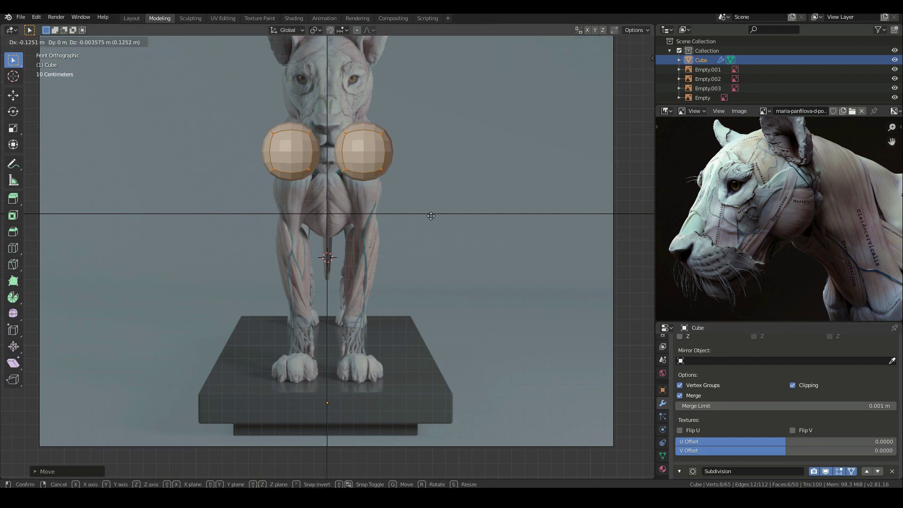
click(455, 214)
Step: Narrow the mirrored shoulder pieces along X and position them over the shoulders in the front view
key(s)
key(x)
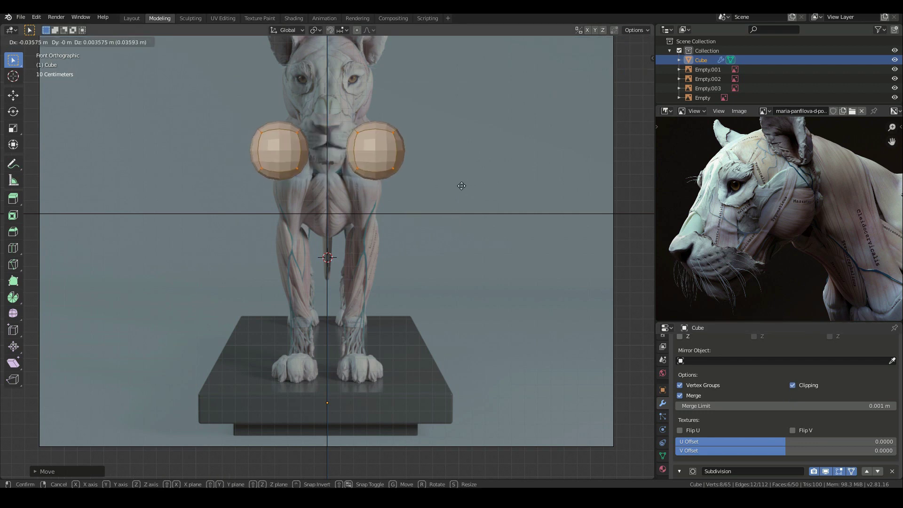
click(448, 185)
key(g)
click(480, 184)
key(s)
key(x)
right_click(482, 184)
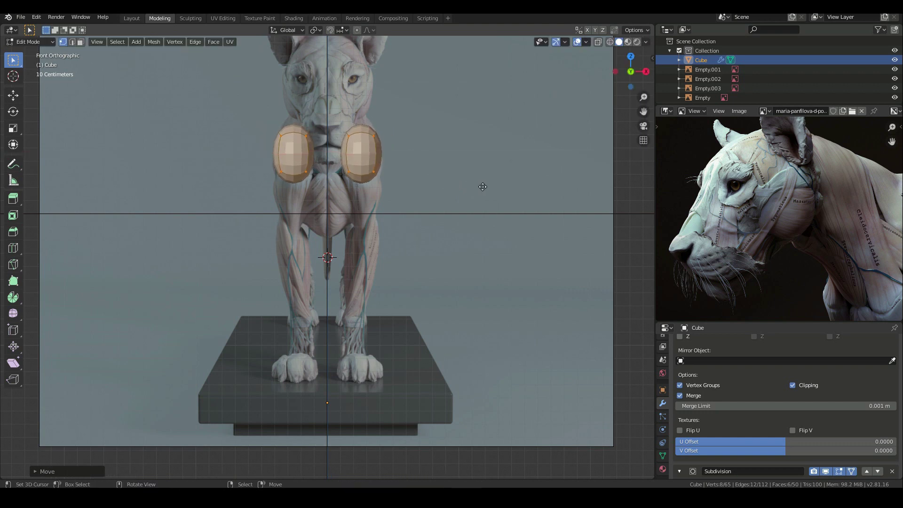
Step: Select the shoulder piece's bottom four vertices in the side view and move them to follow the shoulder's outline
scroll(482, 186, up, 2)
key(KP_3)
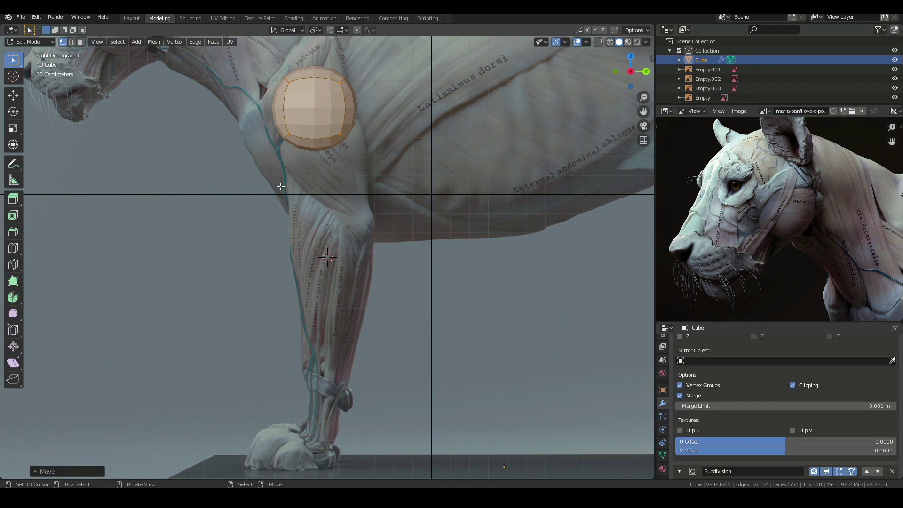
scroll(343, 149, down, 1)
key(alt+a)
key(b)
drag(280, 146, 371, 205)
key(g)
right_click(343, 186)
middle_drag(339, 179, 314, 180)
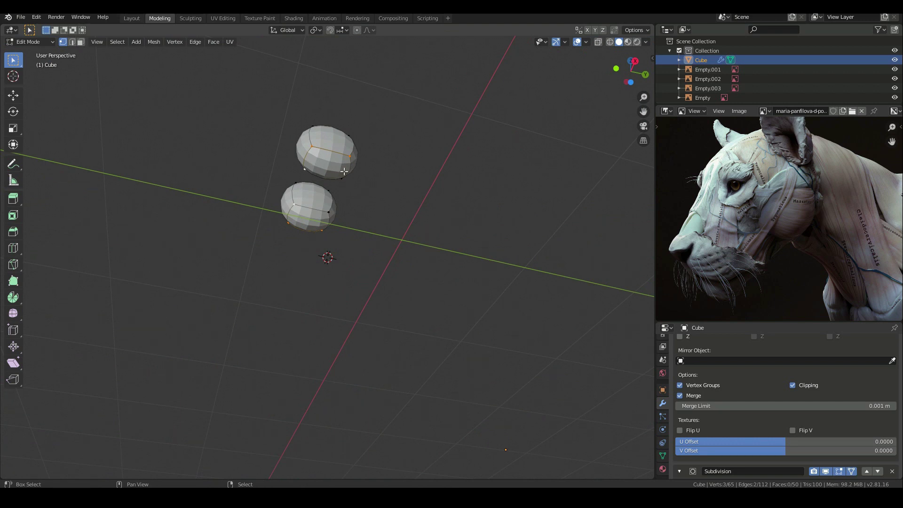
key(KP_3)
key(g)
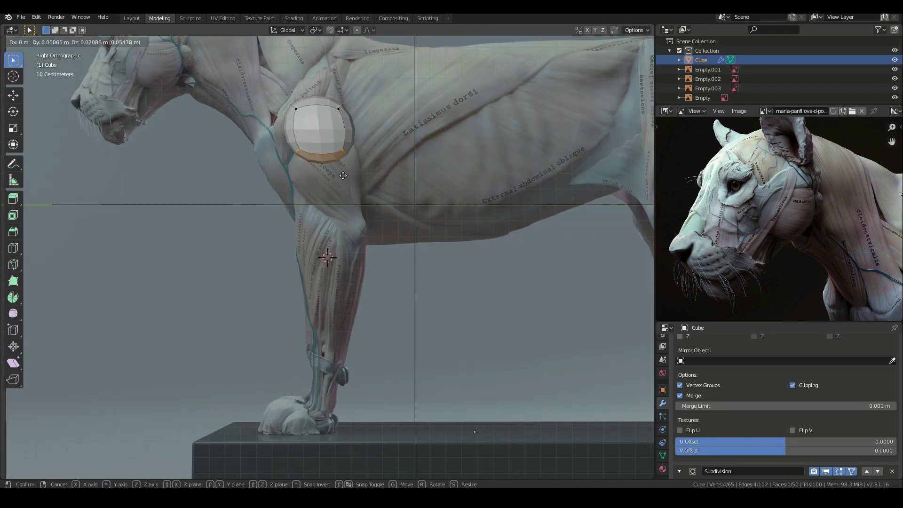
click(336, 177)
Step: Extrude the shoulder piece's bottom face down to the elbow and shift it back to match the side reference
key(e)
click(343, 230)
key(g)
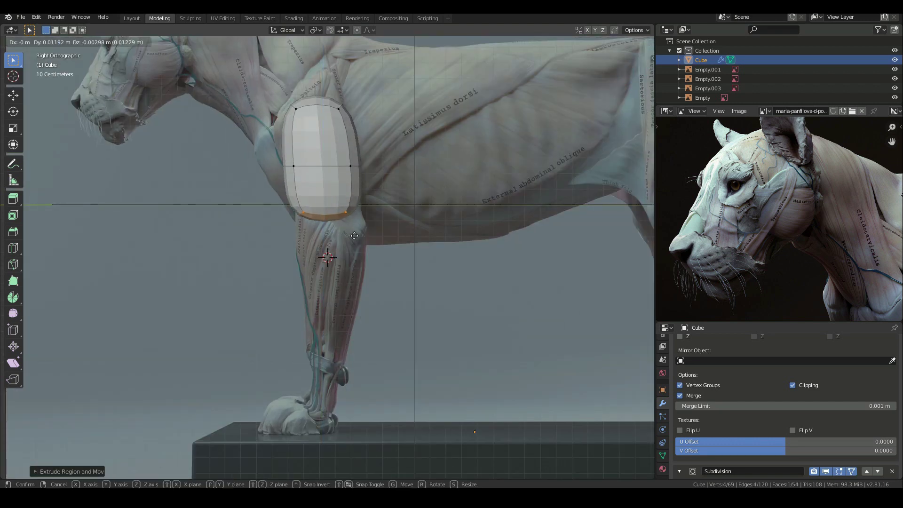
click(363, 240)
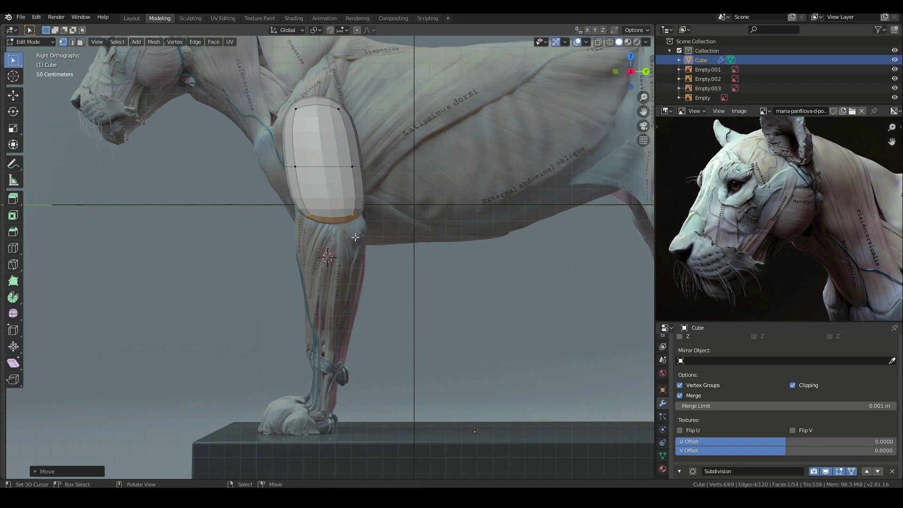
Step: Extrude the leg from the elbow down to the wrist, shrink the end face and align it with the reference
key(e)
click(404, 402)
key(s)
click(395, 400)
key(g)
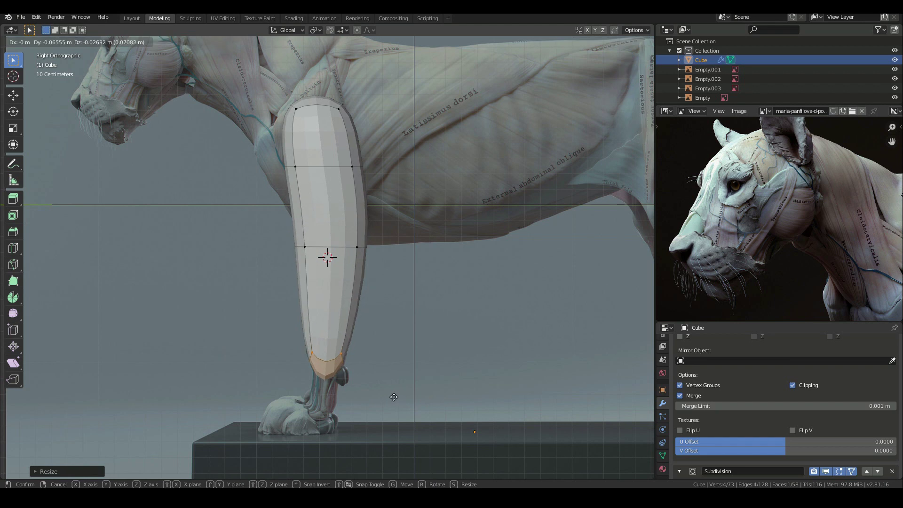
click(392, 396)
Step: Extrude the leg's end face from the wrist down to the top of the paw and adjust its position
key(e)
click(374, 415)
key(g)
click(389, 421)
Step: Extrude the leg's end face down to the ground, then rotate and move it level with the platform
key(e)
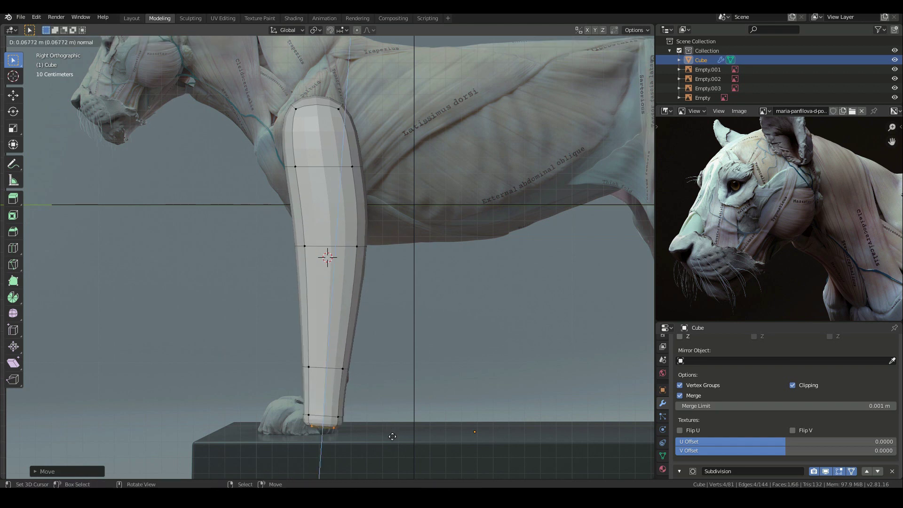
click(390, 440)
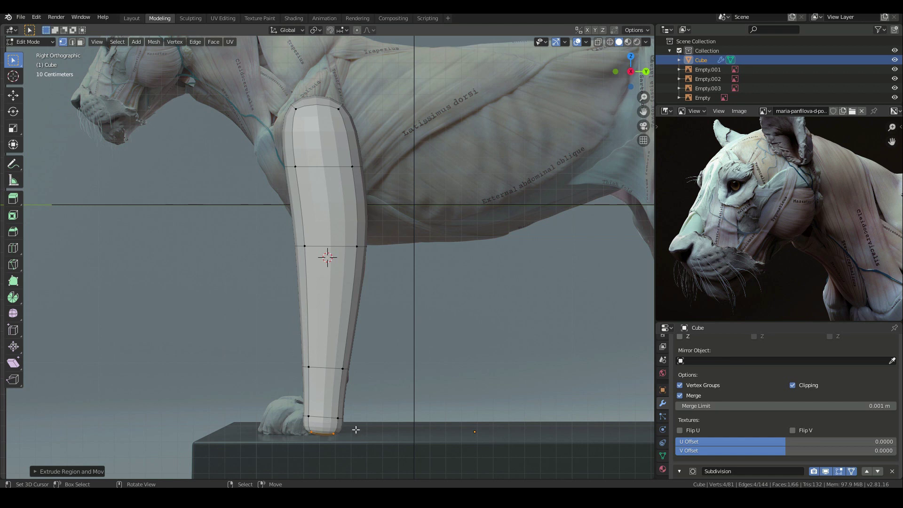
key(r)
click(392, 422)
key(g)
click(394, 421)
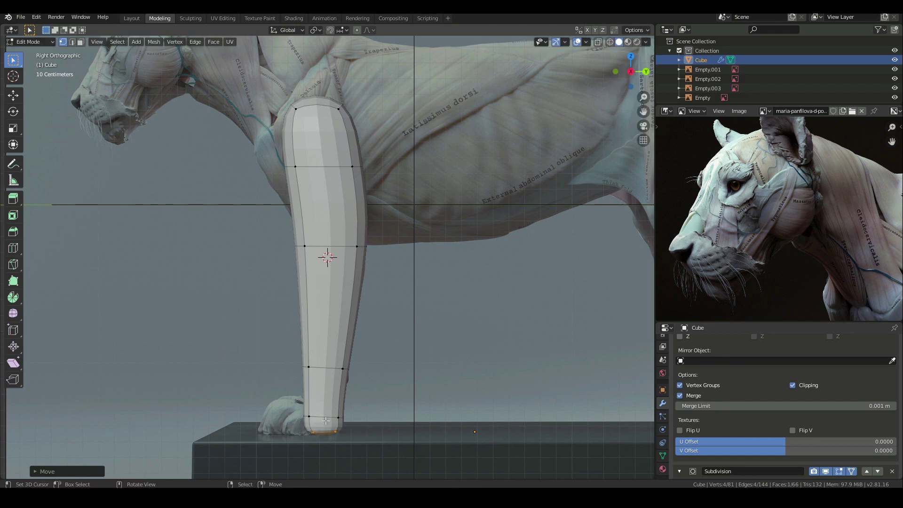
Step: Select the edge loop just above the foot's bottom and move it up and back to match the reference
alt+click(320, 416)
key(g)
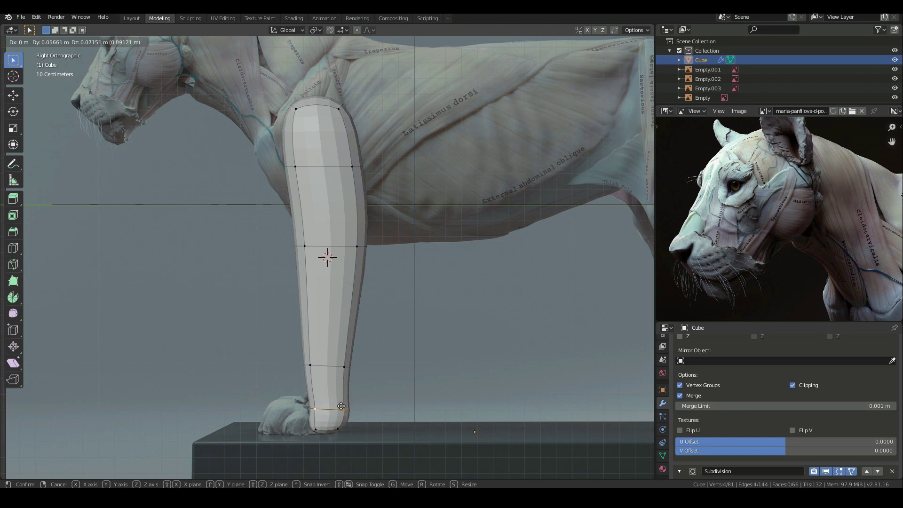
click(343, 407)
Step: Select the front face at the foot of the leg and extrude it forward to start the paw
middle_drag(344, 406, 358, 433)
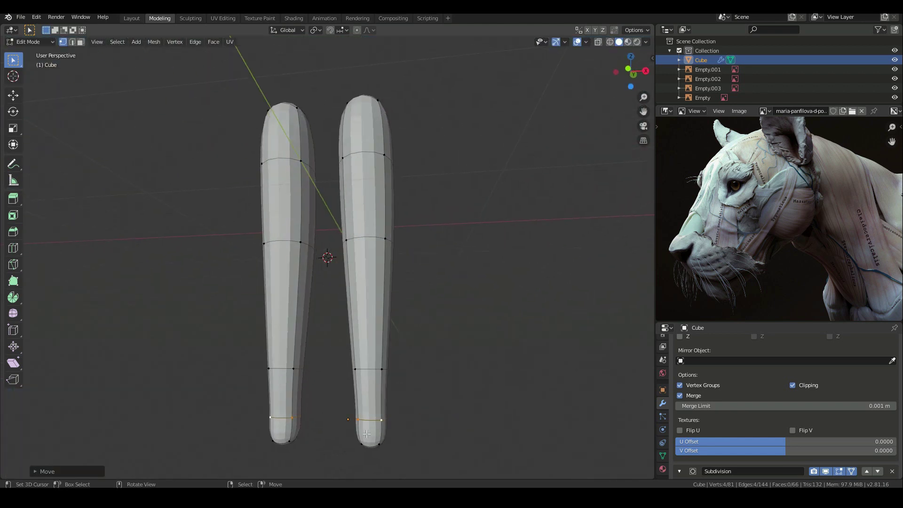
click(360, 434)
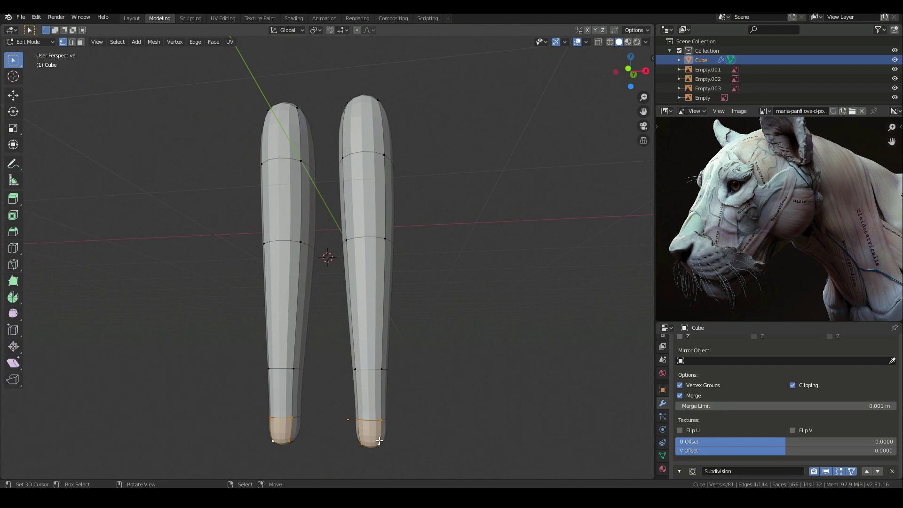
key(KP_3)
key(e)
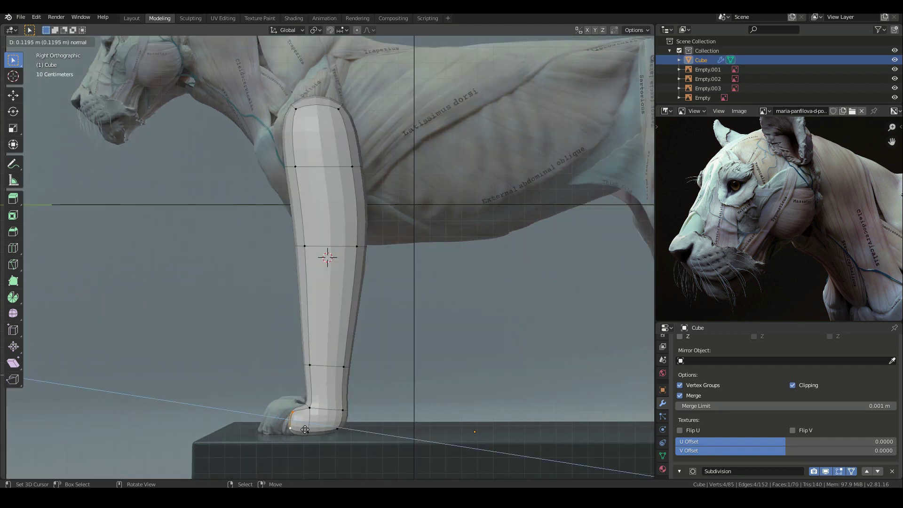
click(305, 429)
key(e)
click(290, 434)
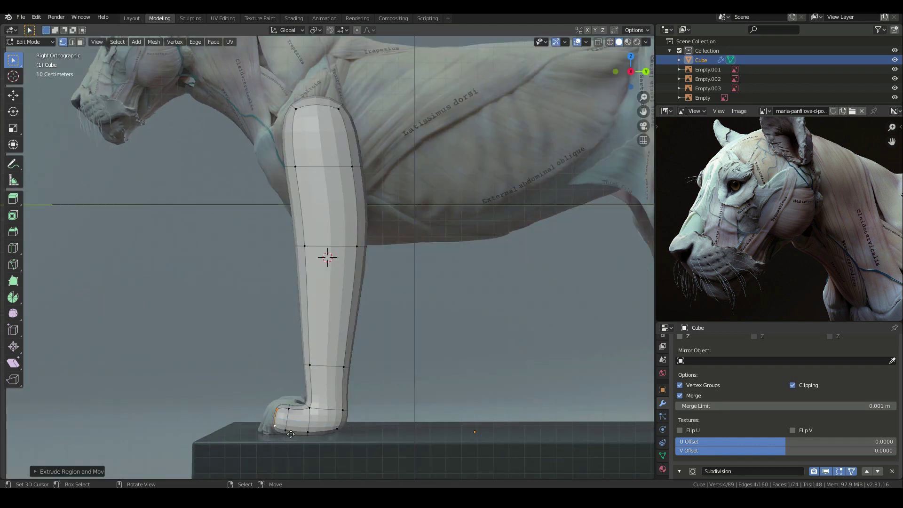
key(ctrl+z)
Step: Scale the paw's front face and move it to follow the paw's outline in the side view
key(s)
click(343, 437)
key(g)
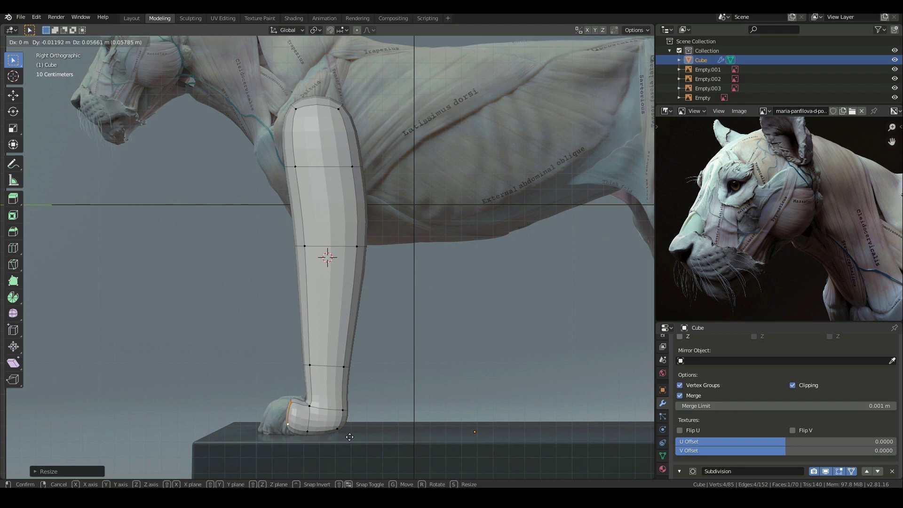
click(350, 438)
Step: Rotate the paw's front face and shift it in the side view so that it stands upright above the ground
key(KP_1)
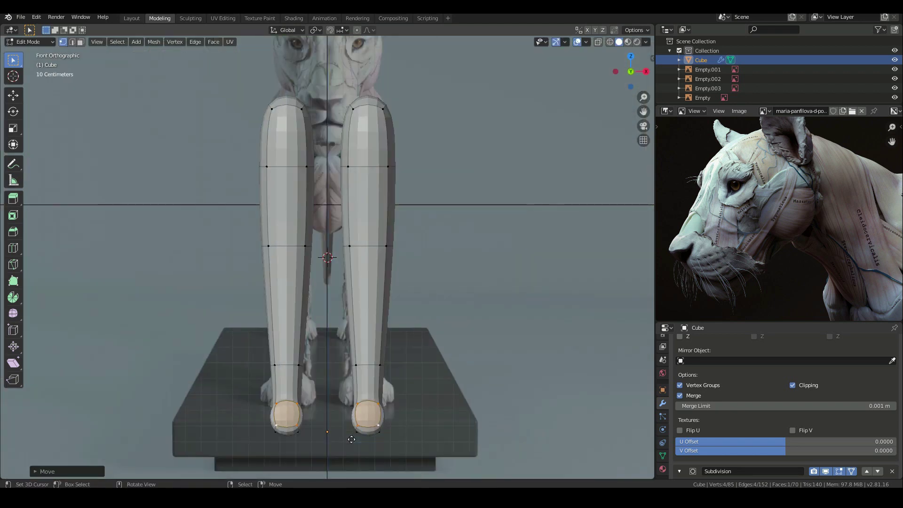
key(KP_3)
key(g)
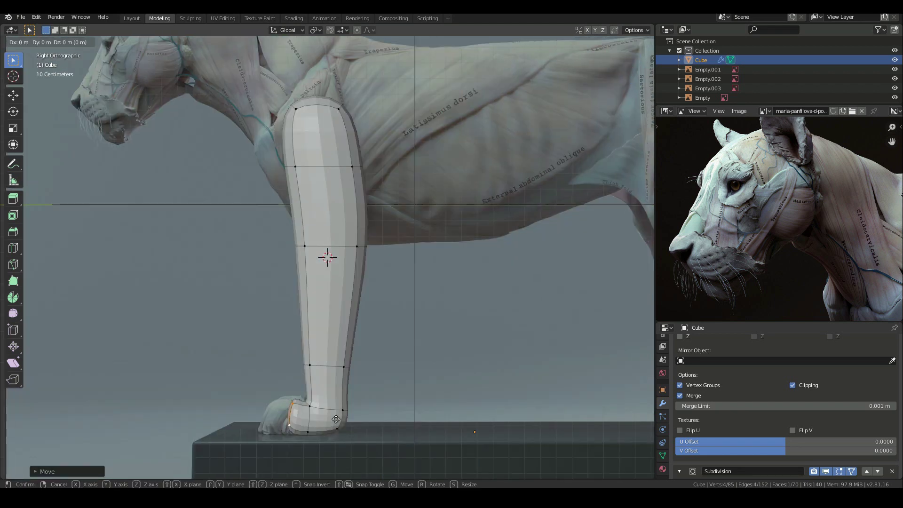
click(335, 425)
key(r)
click(408, 421)
key(g)
click(410, 419)
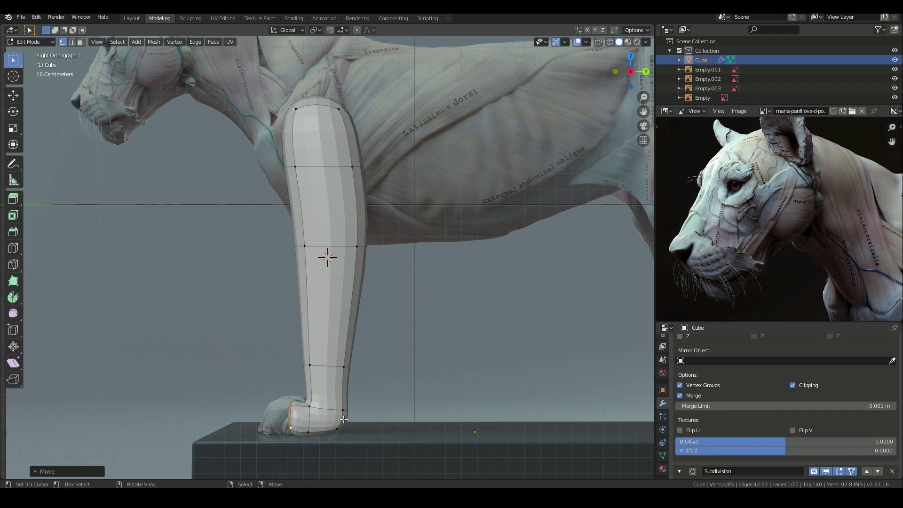
Step: Extrude the paw's front face forward to the toes and widen the new face along X
key(e)
click(304, 417)
middle_drag(304, 417, 439, 439)
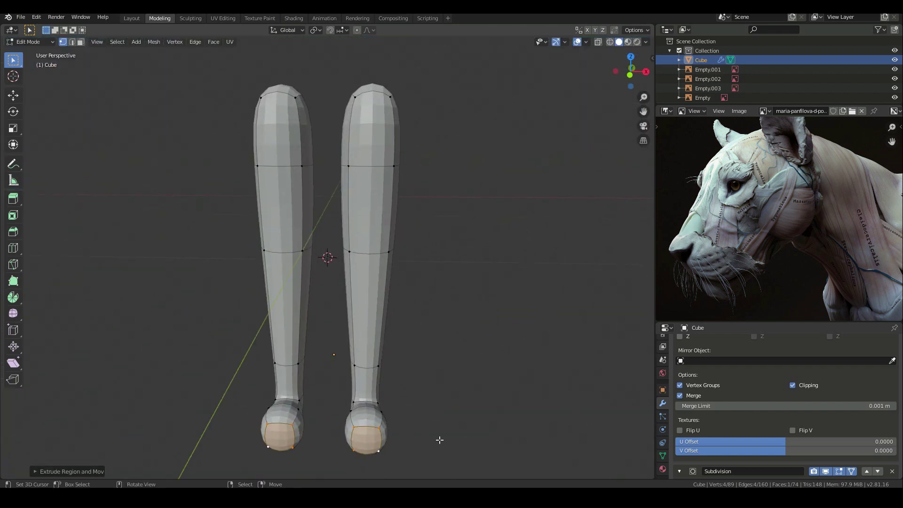
key(s)
key(x)
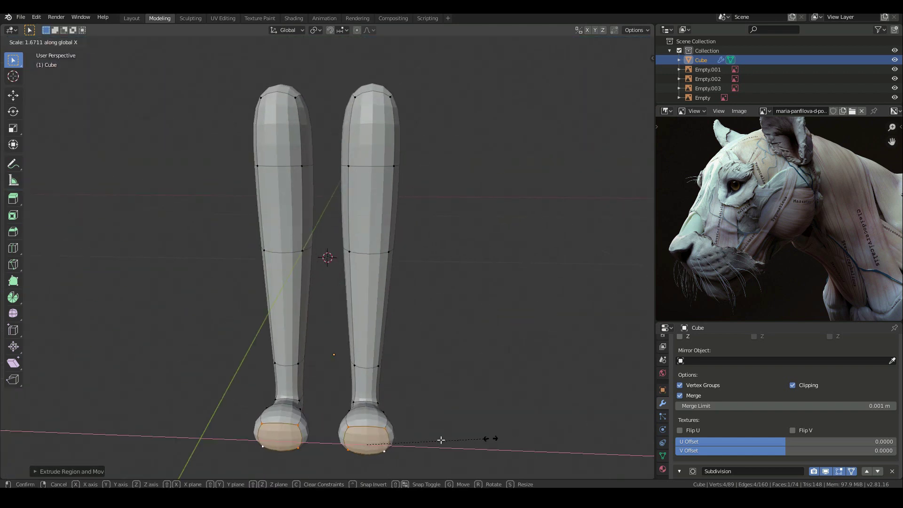
click(441, 440)
Step: Widen the paw's middle edge loop along X in the front view and raise it slightly in the side view
key(KP_1)
middle_drag(397, 396, 328, 412)
key(KP_1)
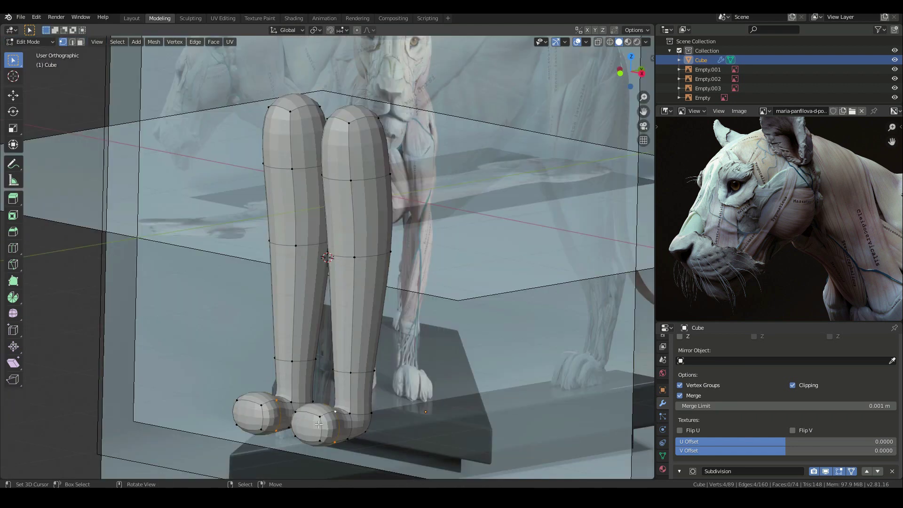
key(s)
key(x)
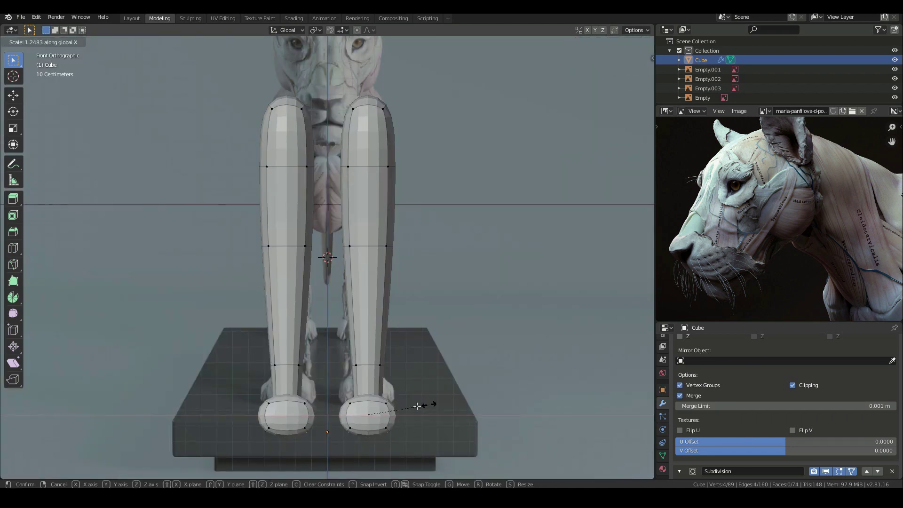
click(423, 406)
key(KP_3)
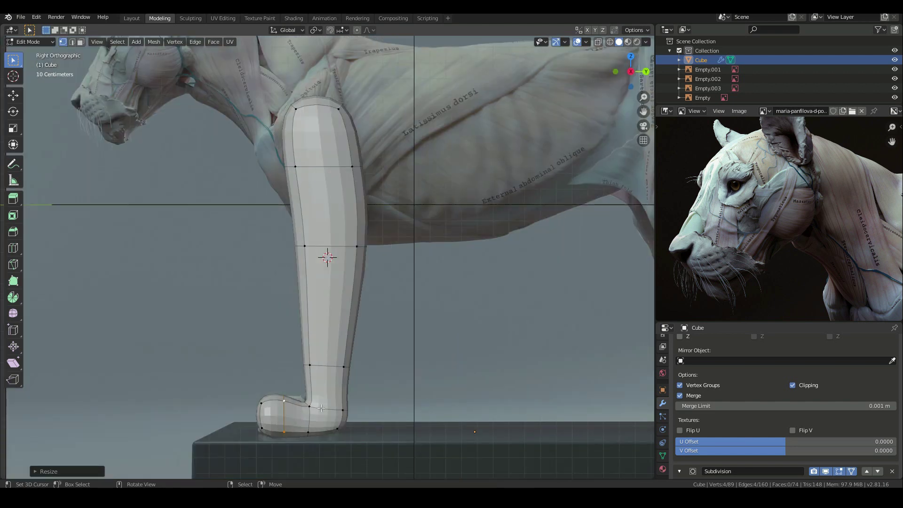
key(g)
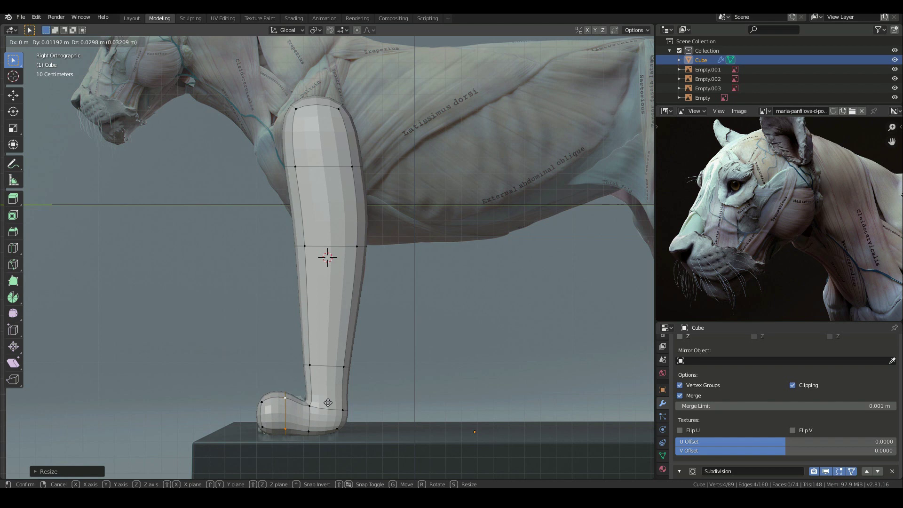
click(328, 402)
Step: Select the paw's front toe face and move it to match the toe outline in the side view
key(a)
drag(251, 391, 269, 436)
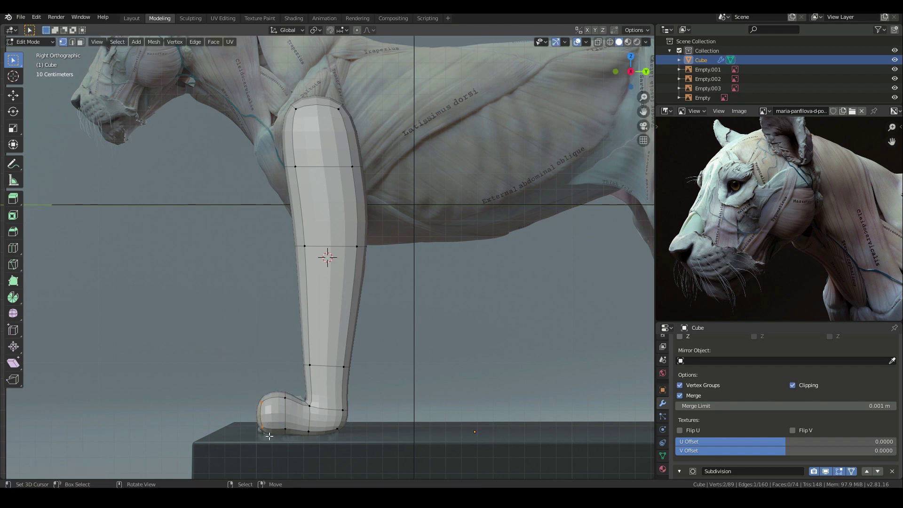
middle_drag(268, 442, 363, 427)
key(g)
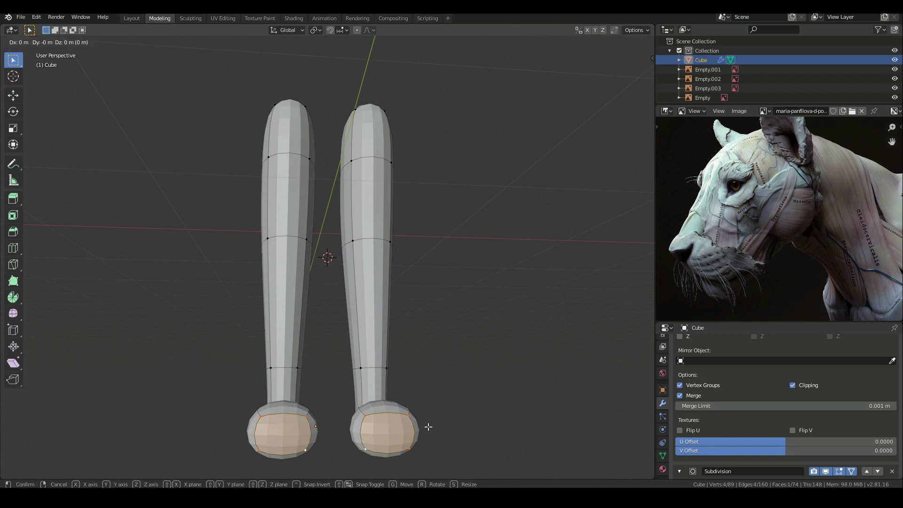
click(427, 433)
key(KP_3)
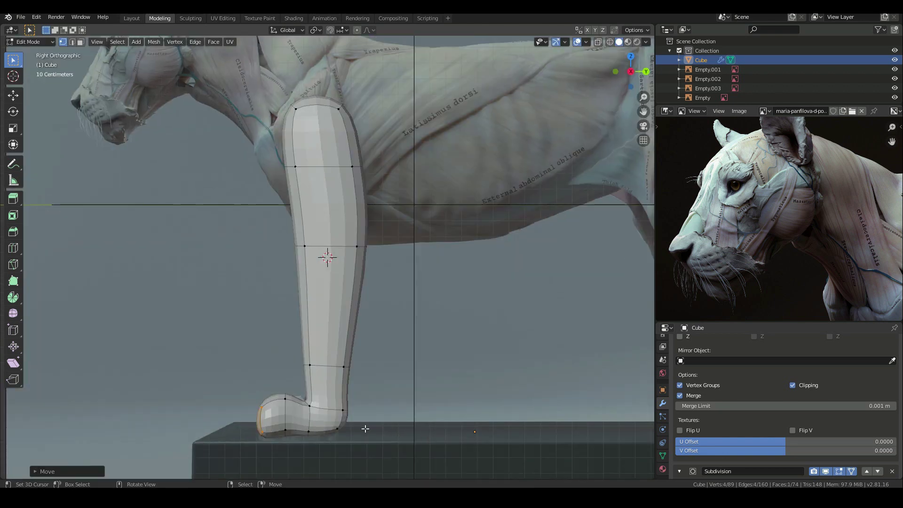
key(g)
click(357, 430)
Step: Display the legs in the front view as see-through wireframe with X-Ray over the reference image
scroll(307, 412, down, 2)
middle_drag(212, 345, 322, 348)
key(KP_1)
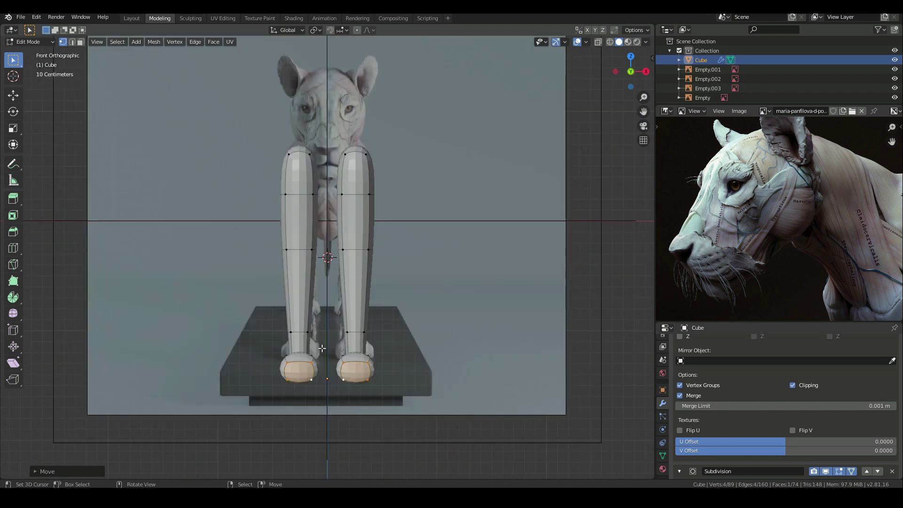
scroll(322, 348, up, 2)
shift+middle_drag(338, 220, 335, 269)
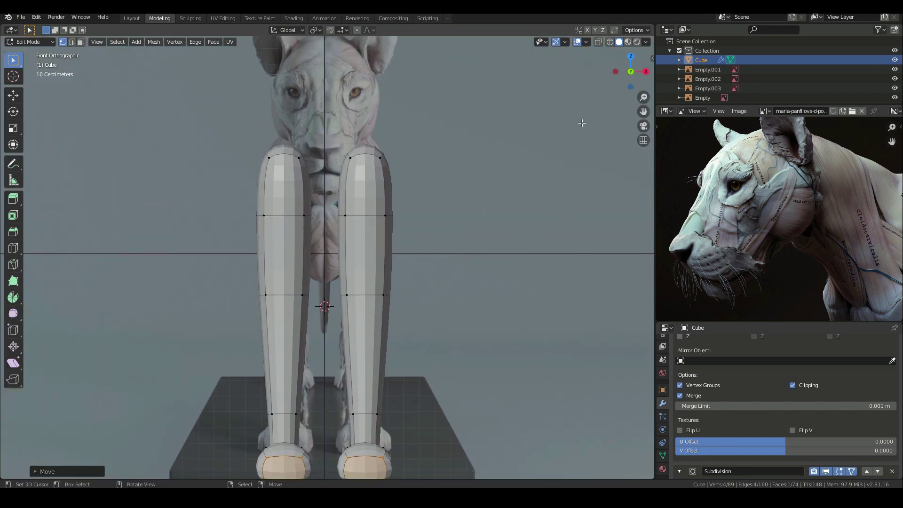
click(610, 41)
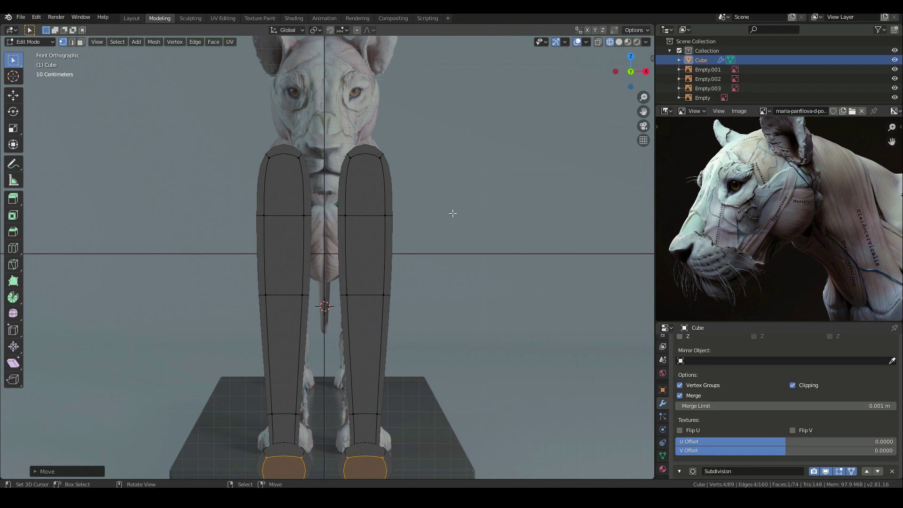
click(598, 41)
Step: Select the upper-leg edge loop below the shoulder and narrow it along X to fit the front reference
key(alt+a)
key(b)
drag(332, 209, 423, 227)
scroll(459, 225, up, 2)
key(s)
key(x)
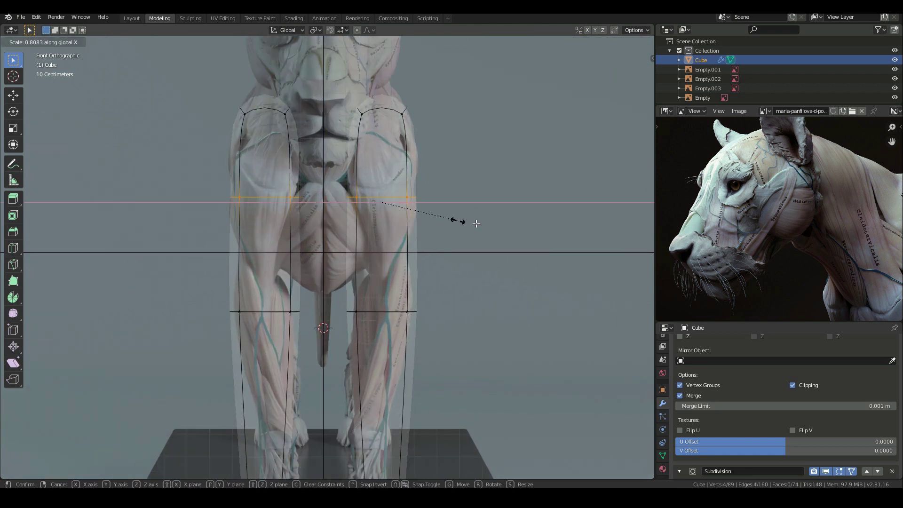
click(463, 223)
Step: Select the mid-foreleg edge loop in the front view and narrow it along X to fit the reference
key(a)
key(a)
key(b)
drag(336, 288, 449, 335)
key(s)
key(x)
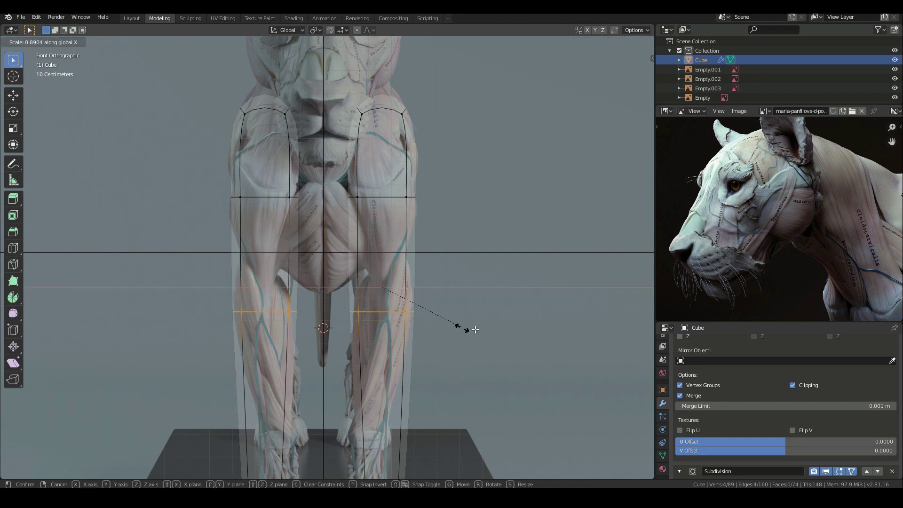
click(453, 328)
scroll(405, 345, down, 1)
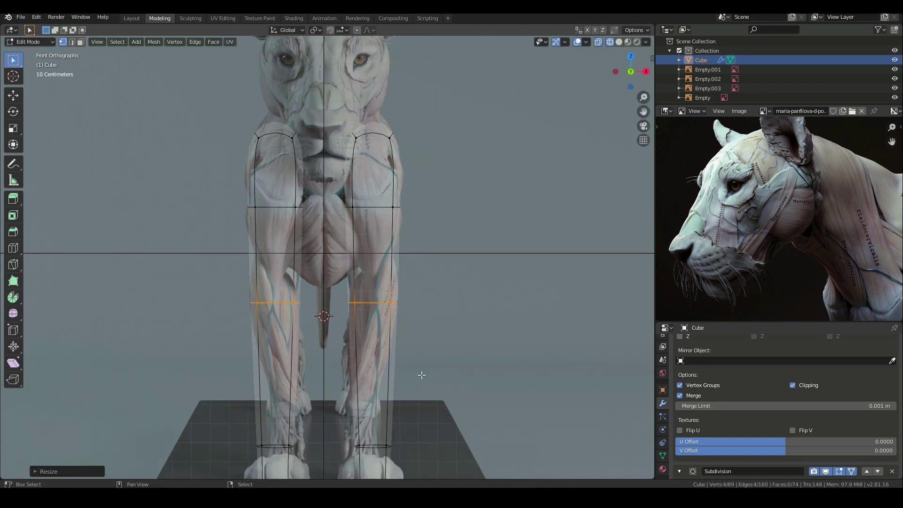
Step: Select the wrist edge loop above the paw and move it about 0.08 m inward to follow the front reference
shift+middle_drag(421, 375, 412, 280)
alt+click(367, 352)
key(g)
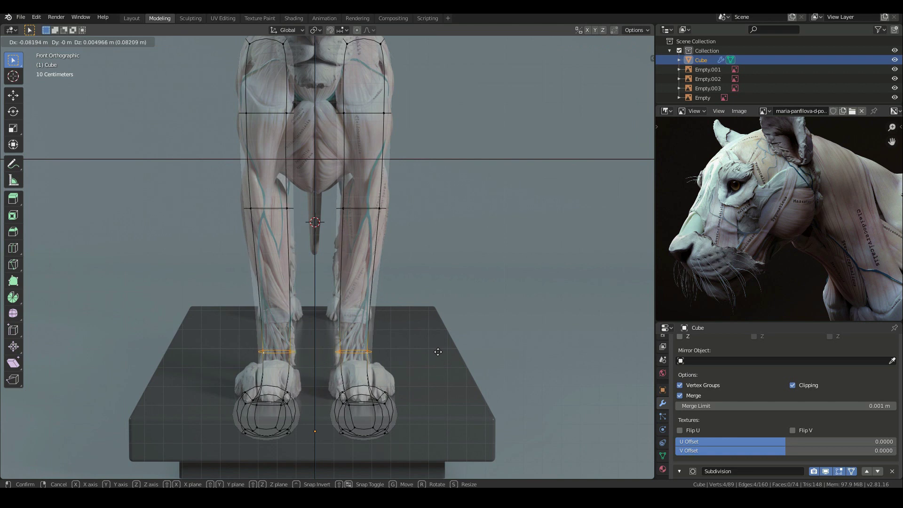
click(439, 352)
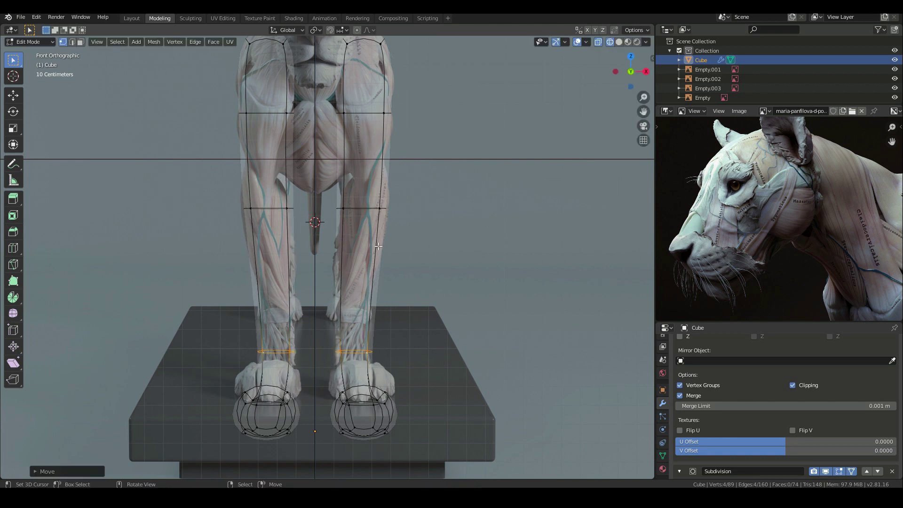
Step: Add an edge loop at the front leg's elbow and scale it down to pinch the joint
alt+click(363, 205)
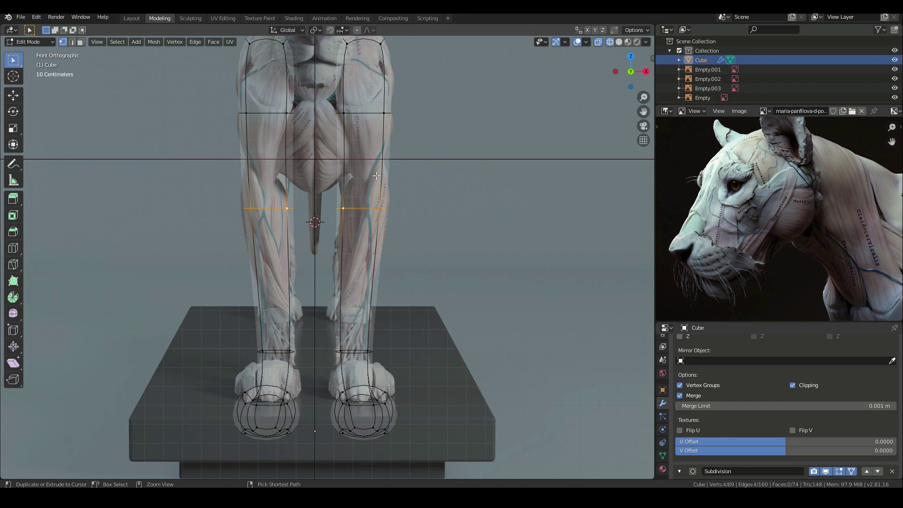
key(ctrl+r)
click(376, 175)
click(376, 175)
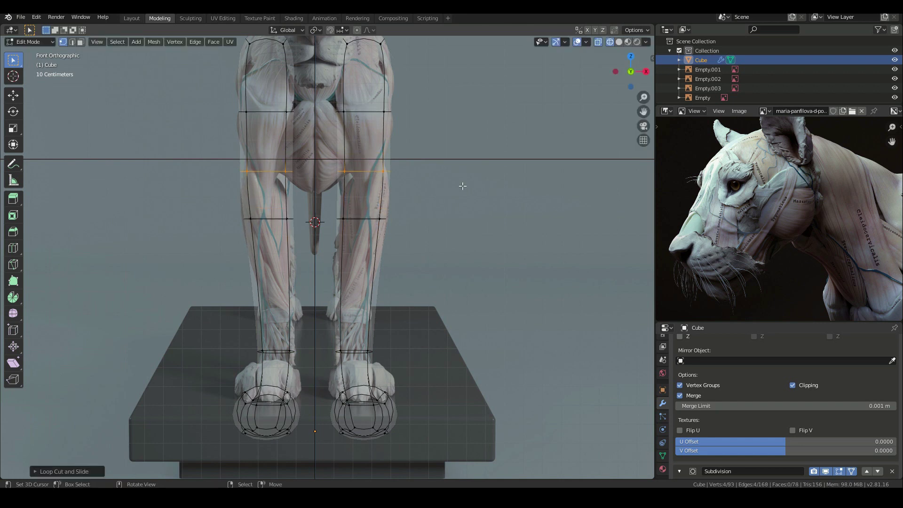
key(s)
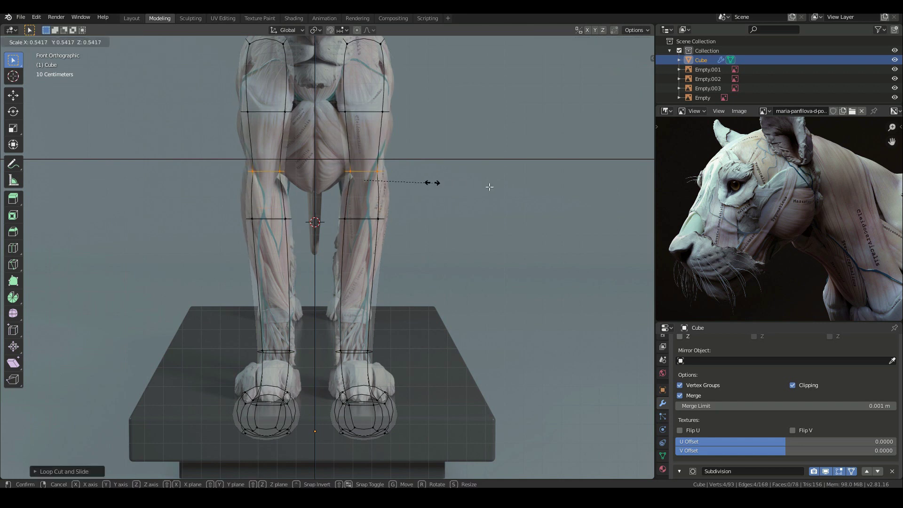
click(437, 182)
Step: Add another edge loop just below the elbow, widen it along X and adjust its position to the front reference
key(ctrl+r)
click(367, 196)
click(369, 195)
key(s)
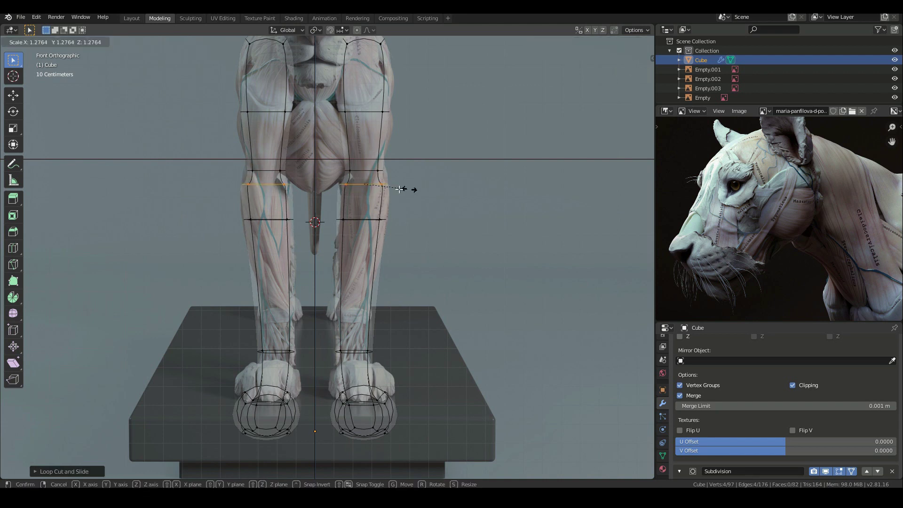
click(399, 189)
key(g)
key(x)
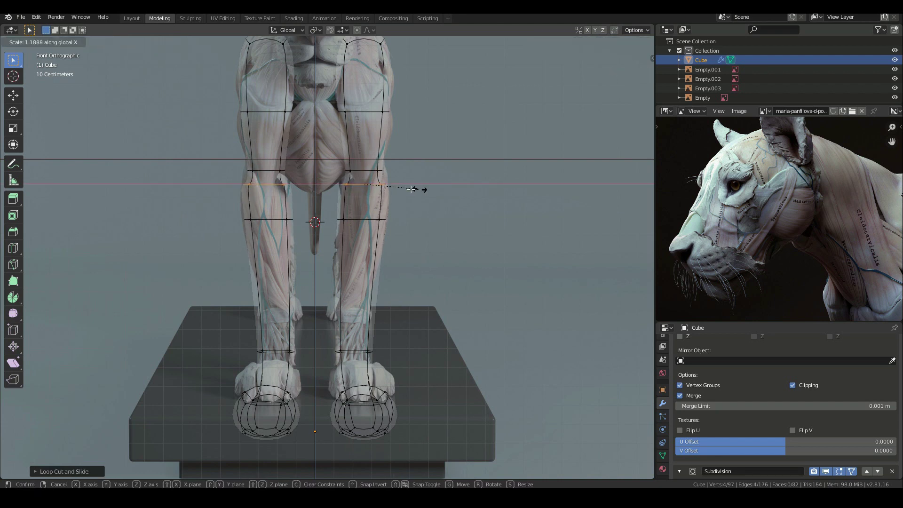
click(397, 166)
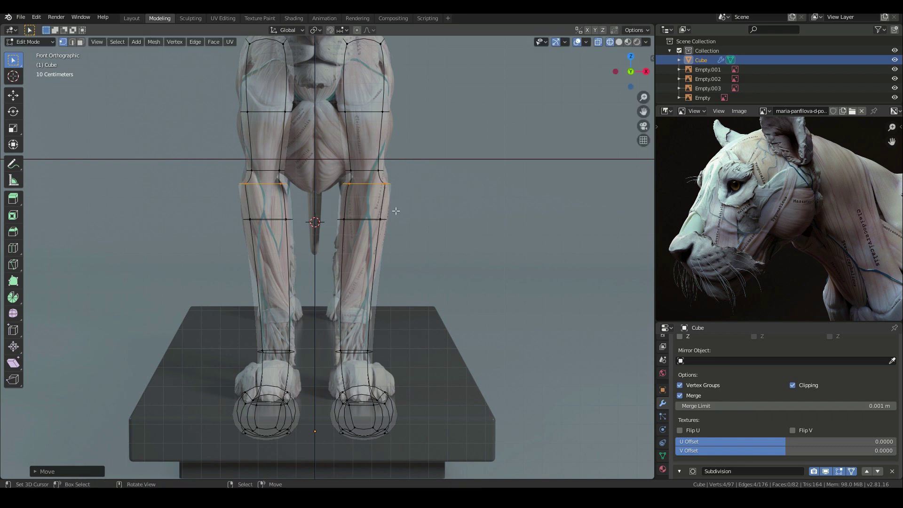
Step: Slide the edge loops below the elbow down the leg to space them along the forearm
key(g)
key(g)
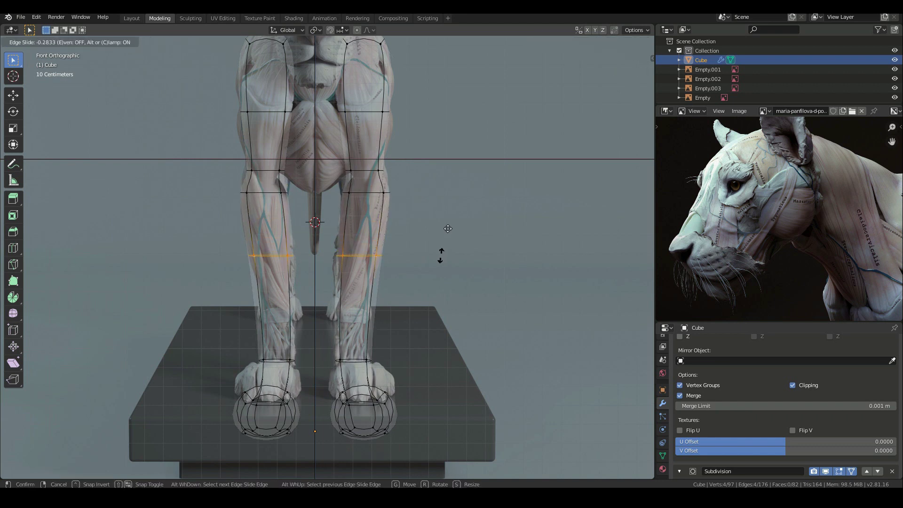
click(437, 249)
Step: Add an edge loop on the upper foreleg above the elbow, scale it along X and position it over the reference
key(ctrl+r)
click(378, 134)
click(378, 133)
key(s)
key(x)
click(432, 146)
key(g)
click(434, 147)
Step: Select the rear elbow vertices in the side view and move them backward to match the elbow's outline
key(KP_3)
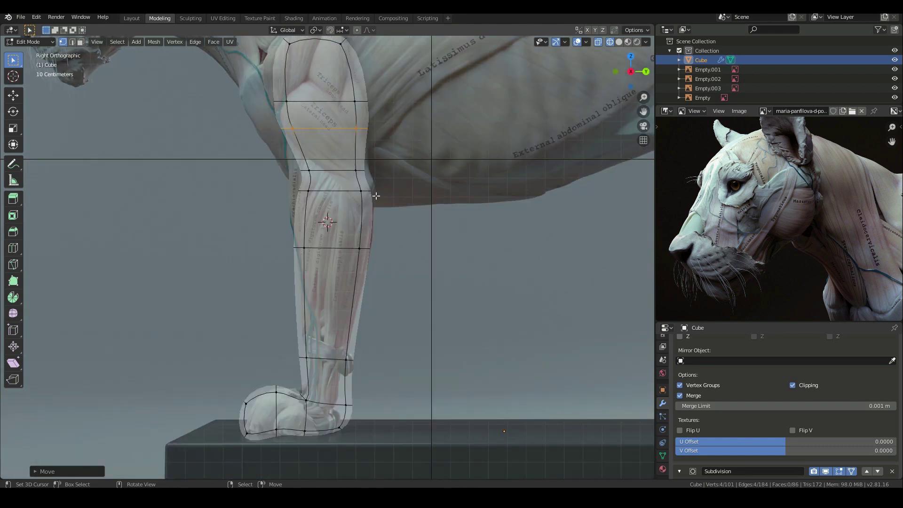
key(a)
key(alt+a)
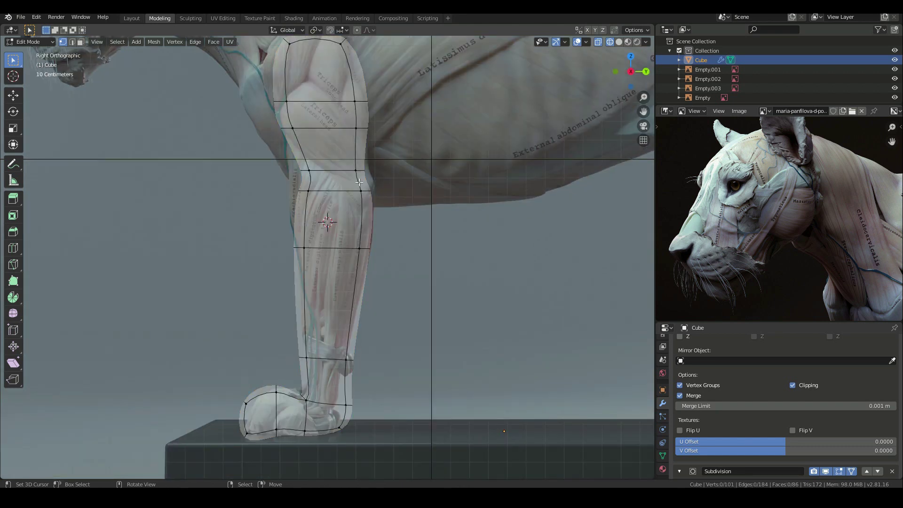
key(b)
drag(351, 184, 407, 204)
key(g)
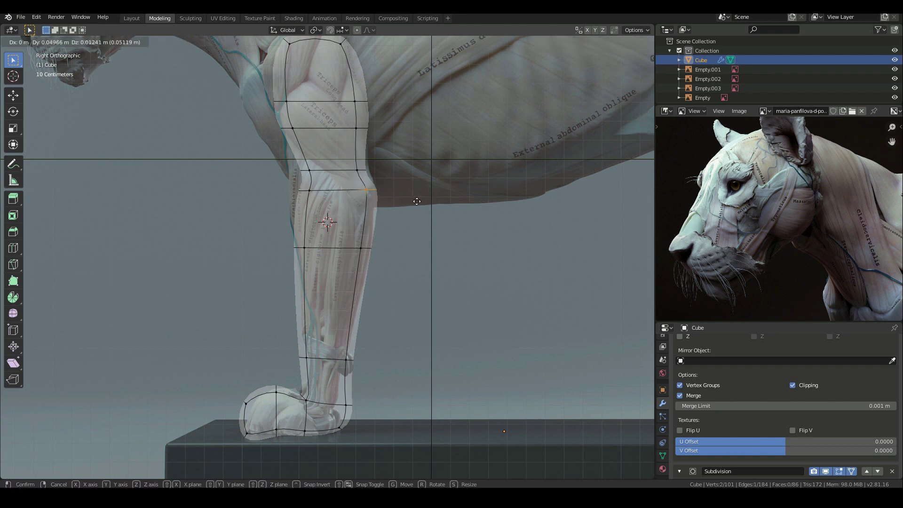
click(414, 204)
Step: Select the face on the inner side of the paw in perspective view and move it to reshape the paw
scroll(366, 274, down, 2)
middle_drag(366, 274, 317, 263)
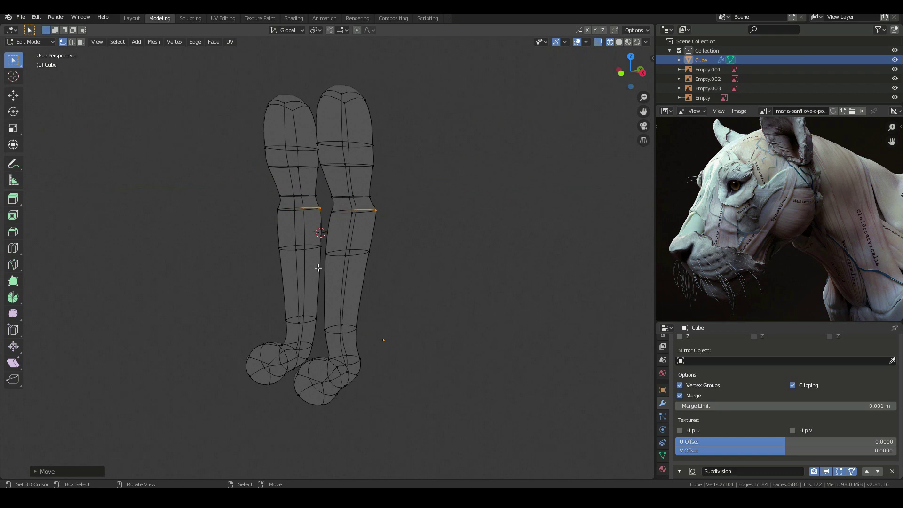
key(KP_1)
scroll(319, 268, up, 4)
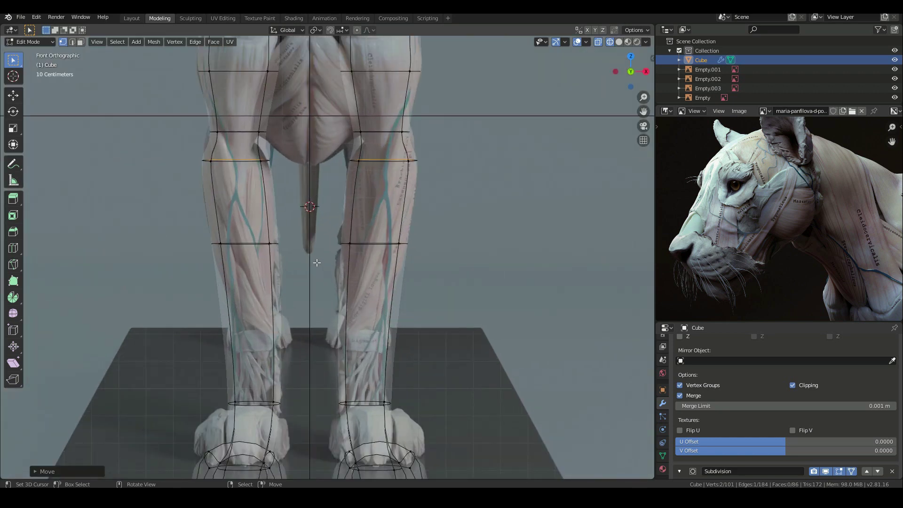
scroll(317, 262, down, 3)
middle_drag(317, 262, 346, 262)
key(KP_1)
middle_drag(331, 299, 560, 431)
click(325, 406)
key(g)
click(335, 432)
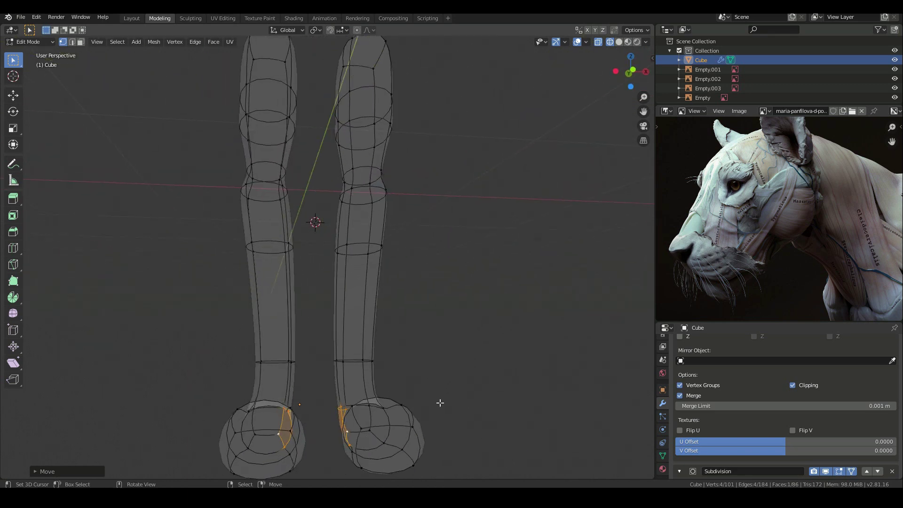
Step: Select the two vertices on the inner edge of the paw's sole and move them to round the paw
middle_drag(255, 442, 309, 433)
right_click(351, 443)
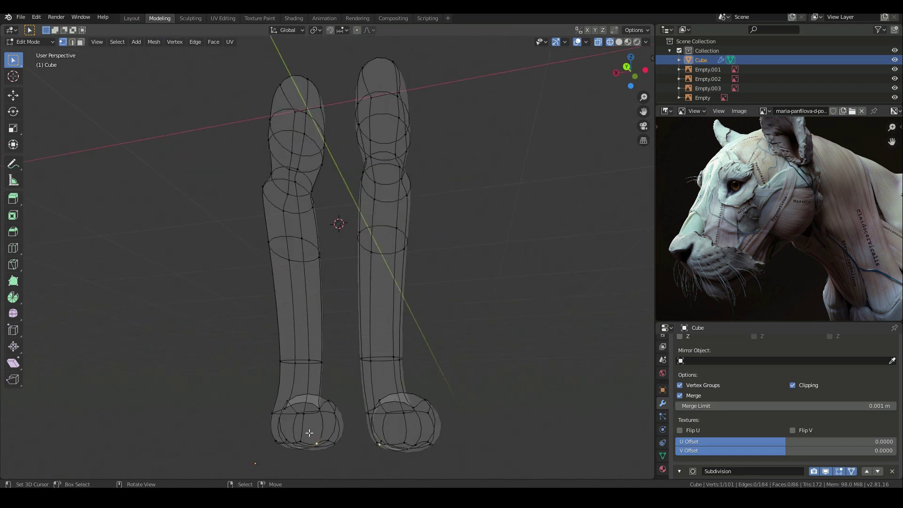
shift+right_click(301, 441)
key(g)
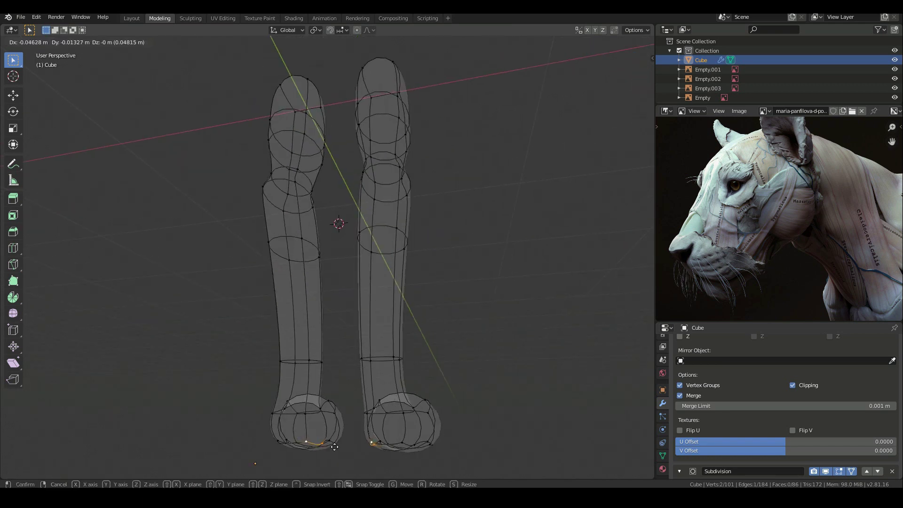
click(334, 447)
Step: Select the wrist edge loop in the front view and scale it down slightly to match the reference
middle_drag(335, 446, 428, 413)
scroll(334, 266, up, 2)
scroll(383, 343, up, 1)
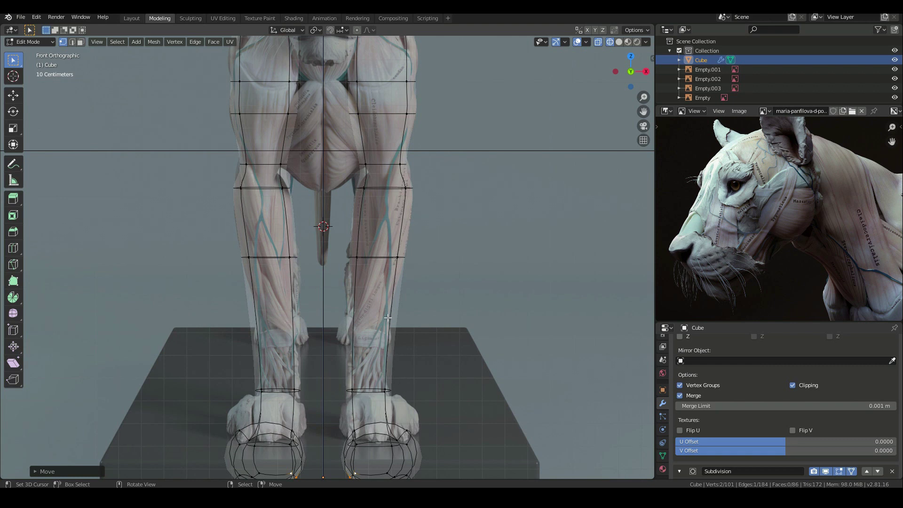
alt+click(379, 391)
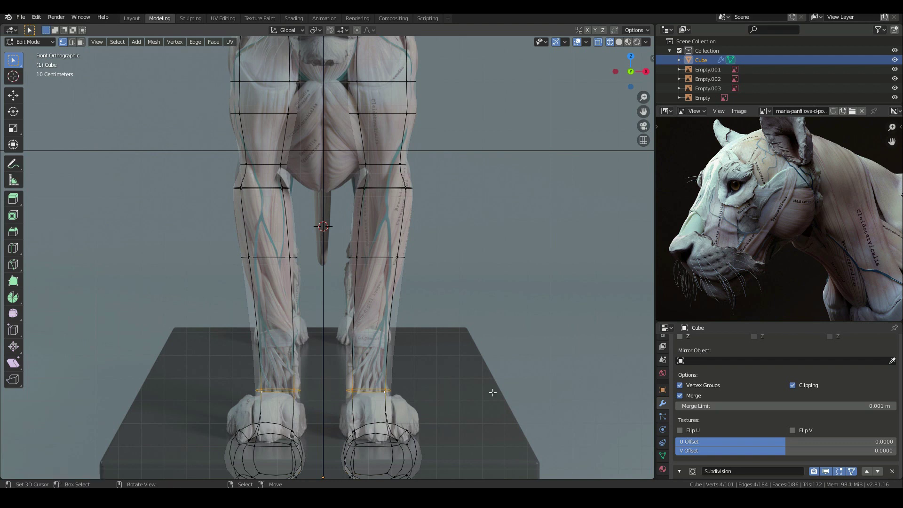
key(s)
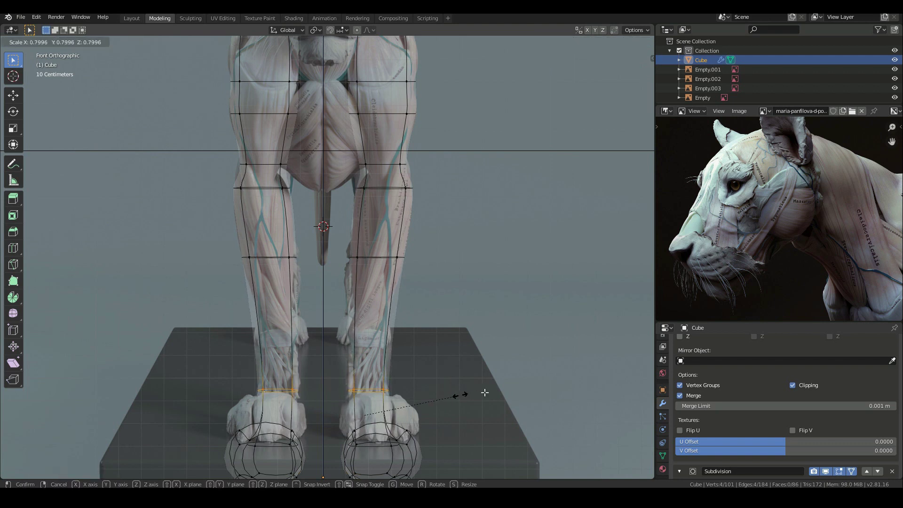
click(466, 395)
Step: Duplicate the whole linked front leg and move the copy about 2.5 m along Y onto the hind leg reference
scroll(483, 383, down, 2)
middle_drag(484, 383, 280, 413)
key(KP_1)
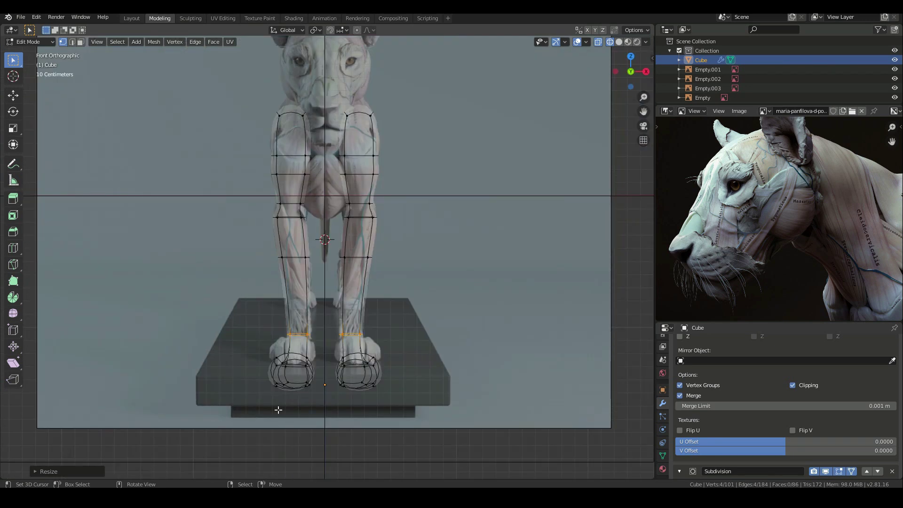
scroll(252, 265, down, 2)
key(KP_3)
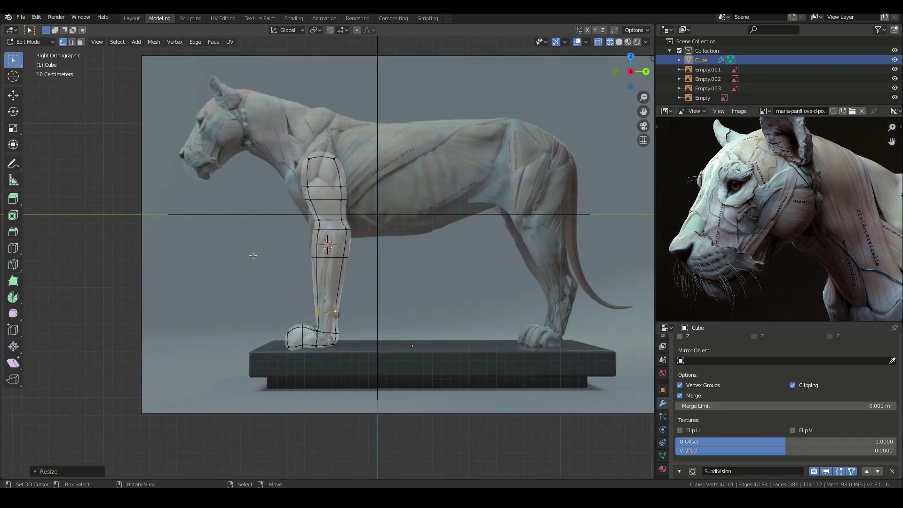
scroll(265, 262, up, 3)
scroll(405, 286, down, 2)
scroll(408, 287, up, 1)
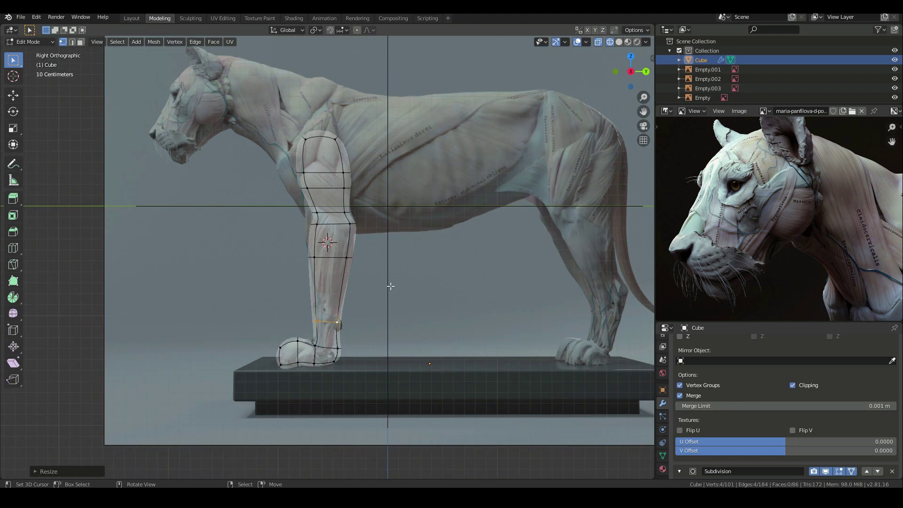
key(ctrl+l)
key(shift+d)
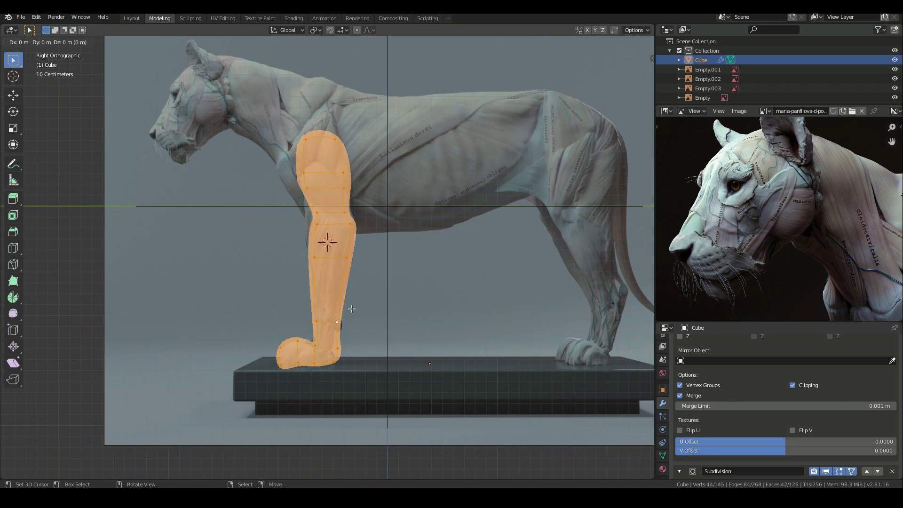
key(y)
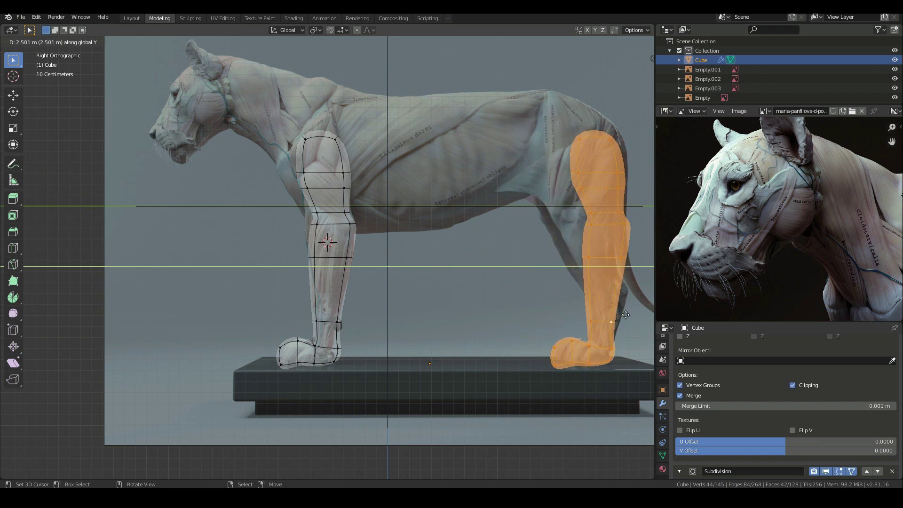
click(625, 314)
Step: Slide the copied leg's mid-leg edge loop downward and move it onto the hock in the side view
shift+middle_drag(495, 304, 294, 292)
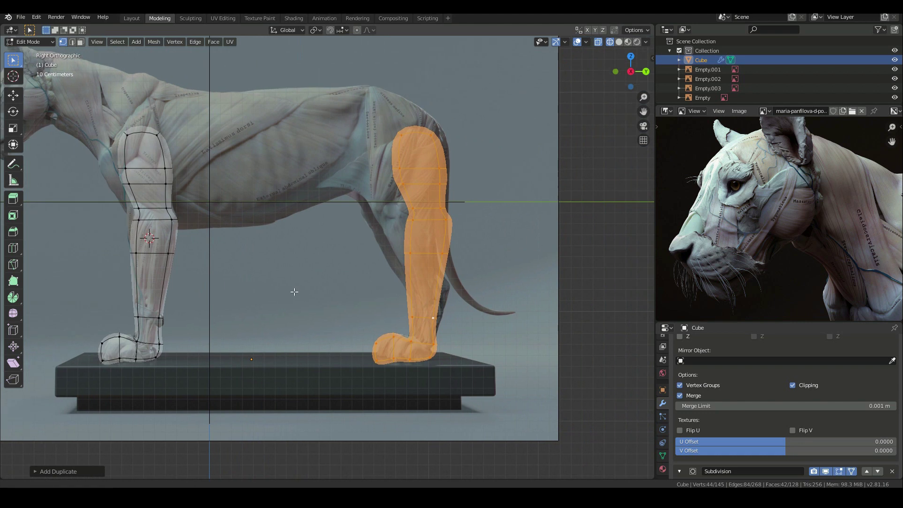
scroll(548, 321, up, 2)
scroll(500, 262, up, 1)
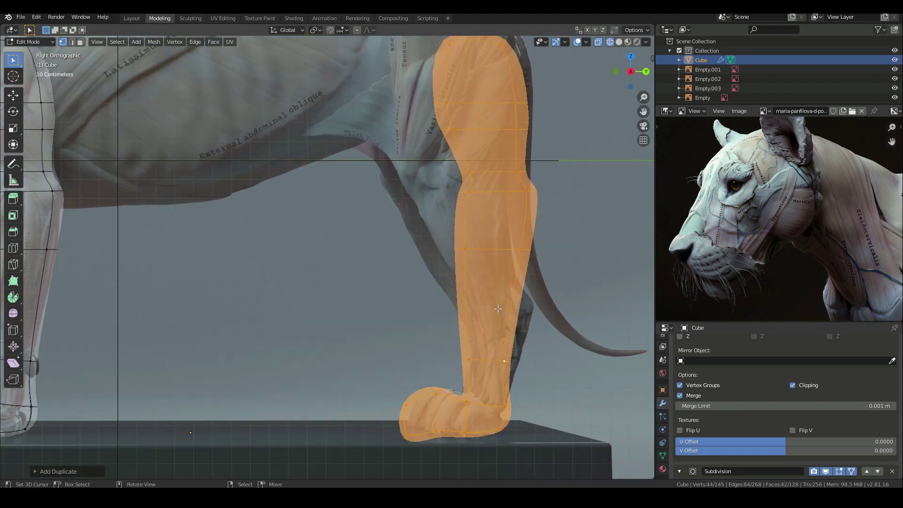
key(alt+a)
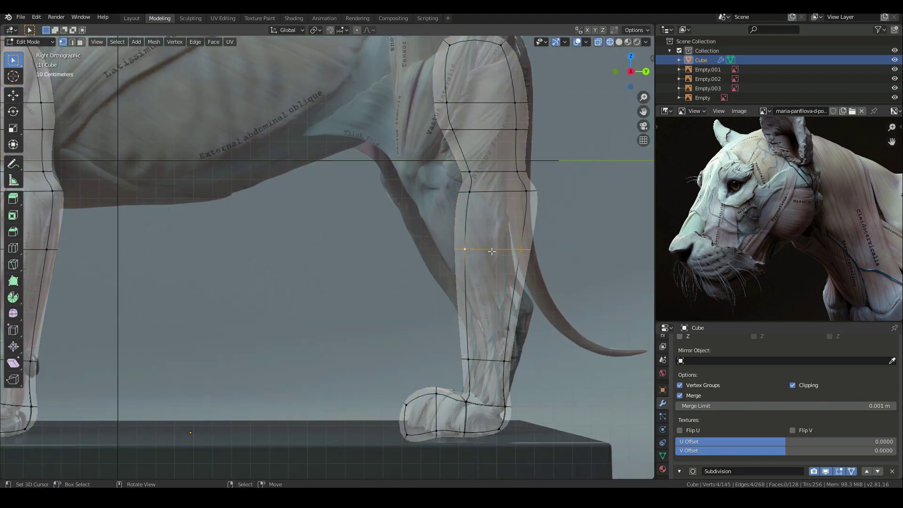
key(g)
key(g)
click(490, 326)
key(g)
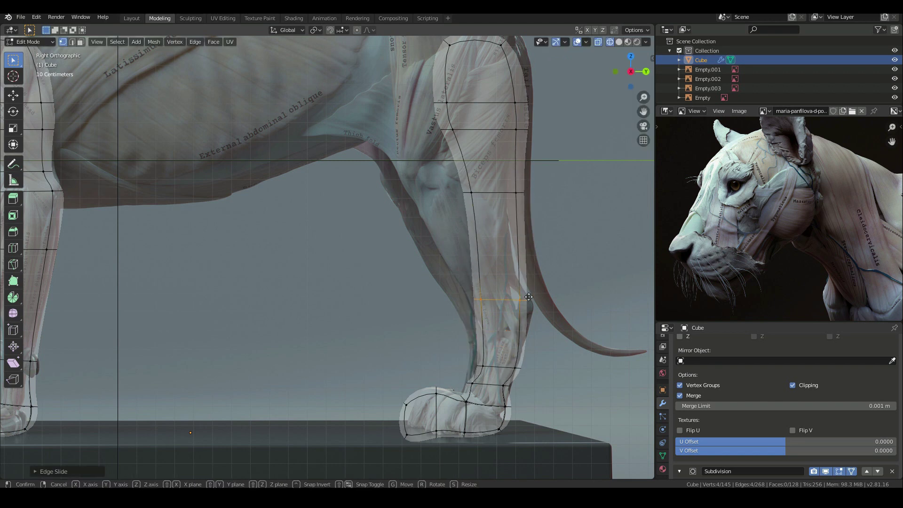
click(528, 297)
Step: Reposition the hind leg's lower loops, then move the knee loop up and forward and scale it along Y to fit
alt+click(506, 367)
key(g)
click(513, 313)
alt+click(508, 299)
key(g)
click(545, 210)
key(s)
key(y)
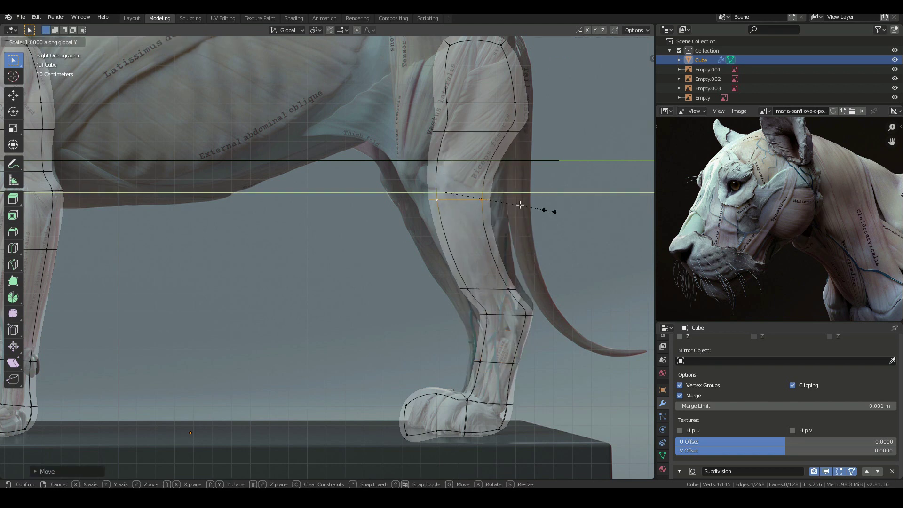
click(520, 205)
Step: Widen the hind leg's thigh loop along Y and enlarge the upper thigh section to fill the haunch reference
alt+right_click(485, 130)
key(s)
key(y)
click(318, 165)
shift+middle_drag(318, 165, 265, 284)
drag(357, 137, 498, 235)
key(s)
click(518, 237)
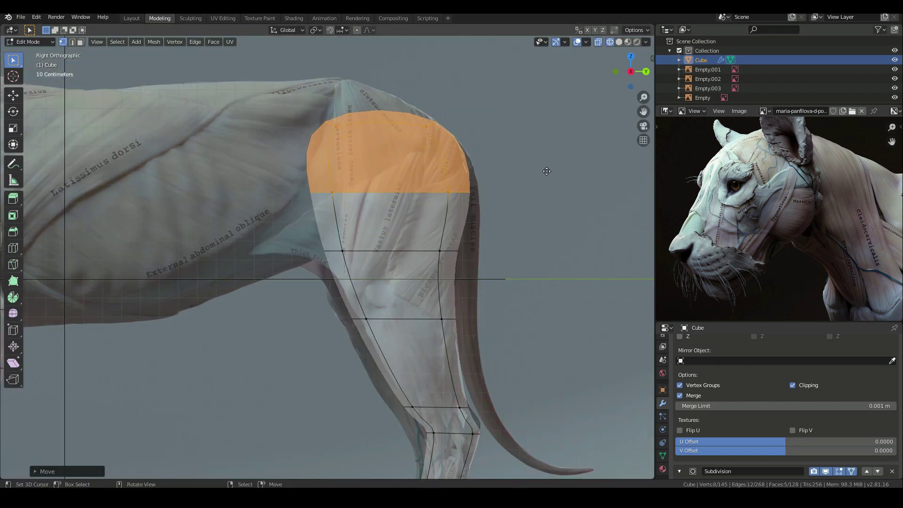
Step: Move the front thigh vertices and the upper front haunch vertices to match the hind leg's outline
drag(331, 239, 353, 261)
key(g)
click(360, 262)
drag(318, 113, 352, 202)
key(g)
click(338, 93)
Step: Switch to Object Mode and, in the back view, scale and move the rear reference image to align with the model
key(ctrl+KP_1)
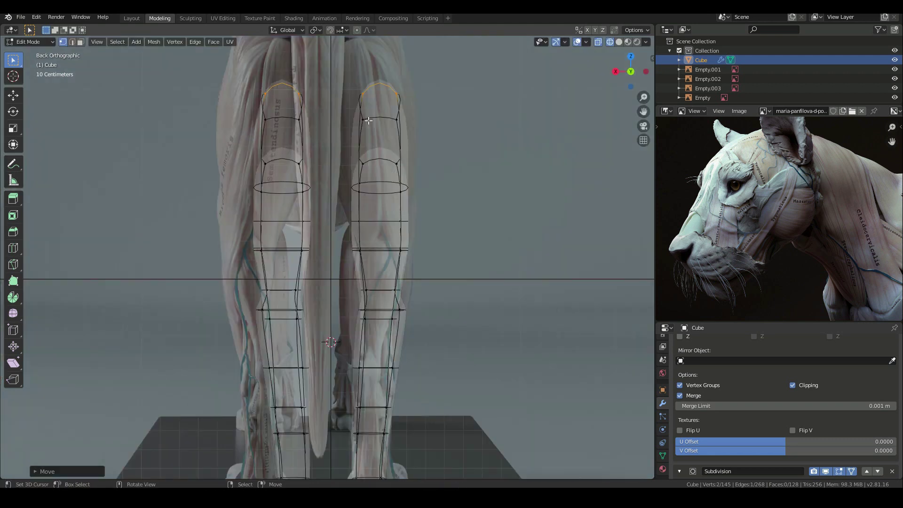
scroll(227, 186, down, 2)
key(KP_1)
key(KP_3)
scroll(226, 186, down, 2)
key(Tab)
key(ctrl+KP_1)
click(531, 291)
key(s)
key(g)
click(581, 322)
Step: Fine-tune the rear reference image's scale and position, reselect the cat mesh and show it in the side view
key(s)
click(581, 321)
key(g)
click(580, 320)
click(358, 316)
key(KP_3)
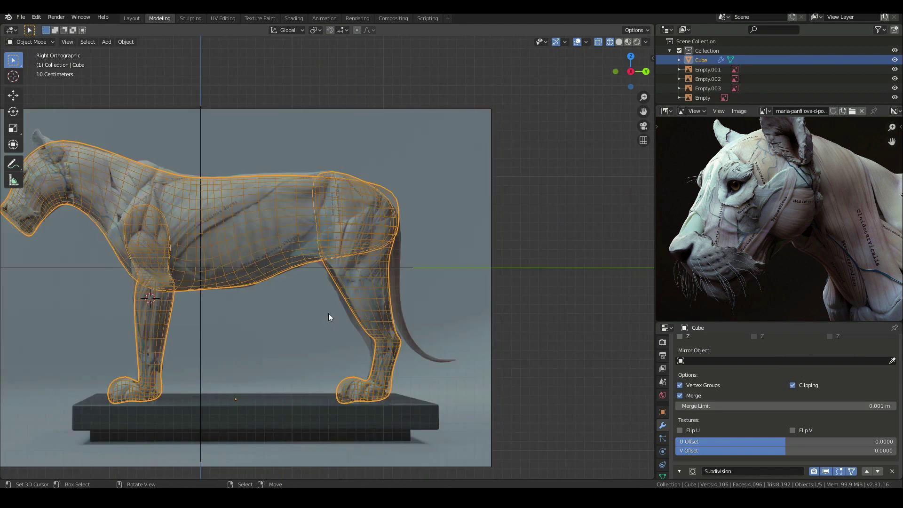
Step: Rescale the rear reference image in the back view to fit the model, and reselect the cat mesh
key(Tab)
key(ctrl+KP_1)
key(Tab)
click(564, 246)
key(s)
click(563, 246)
click(284, 288)
Step: Move the selected mesh vertices in Edit Mode to line up with the rear reference, comparing side and back views
key(Tab)
key(KP_3)
key(ctrl+KP_1)
key(g)
click(329, 122)
key(KP_3)
key(ctrl+KP_1)
Step: Scale and reposition the rear reference image in Object Mode, and make the cat mesh active again
key(Tab)
click(586, 246)
key(s)
key(g)
click(586, 245)
click(374, 188)
Step: Hide the cat's linked body geometry in Edit Mode, leaving only the front and hind legs shown
middle_drag(282, 188, 342, 179)
key(ctrl+KP_1)
key(KP_3)
key(Tab)
key(KP_1)
middle_drag(329, 301, 219, 344)
key(l)
key(h)
scroll(776, 211, down, 3)
key(h)
Step: Scale the hind leg's edge loop along X, and resize it further to fit the back-view reference
key(ctrl+KP_1)
alt+right_click(301, 247)
key(s)
key(x)
click(346, 282)
middle_drag(346, 283, 294, 282)
key(ctrl+KP_1)
key(s)
click(332, 258)
Step: Move the hind leg's uppermost vertices in the back view to match the reference haunch
key(KP_3)
key(ctrl+KP_1)
drag(250, 73, 314, 129)
key(g)
middle_drag(314, 188, 356, 283)
Step: Scale a lower edge loop of the hind leg along X to fit the rear reference
alt+right_click(357, 329)
middle_drag(357, 337, 331, 320)
key(ctrl+KP_1)
shift+middle_drag(282, 409, 387, 242)
alt+right_click(279, 265)
key(s)
key(x)
Step: Scale the adjacent hind leg edge loop along X and move it onto the reference leg in the back view
alt+right_click(388, 176)
key(ctrl+KP_1)
key(s)
key(x)
click(416, 180)
key(g)
click(425, 186)
Step: Scale the edge loop just above the hind paw in the back view, and switch to solid shading
mouse_move(425, 186)
middle_down()
mouse_move(383, 320)
mouse_move(411, 362)
mouse_move(213, 333)
mouse_move(508, 331)
mouse_move(186, 354)
middle_up()
alt+right_click(383, 320)
key(ctrl+KP_1)
key(s)
click(393, 324)
key(shift+z)
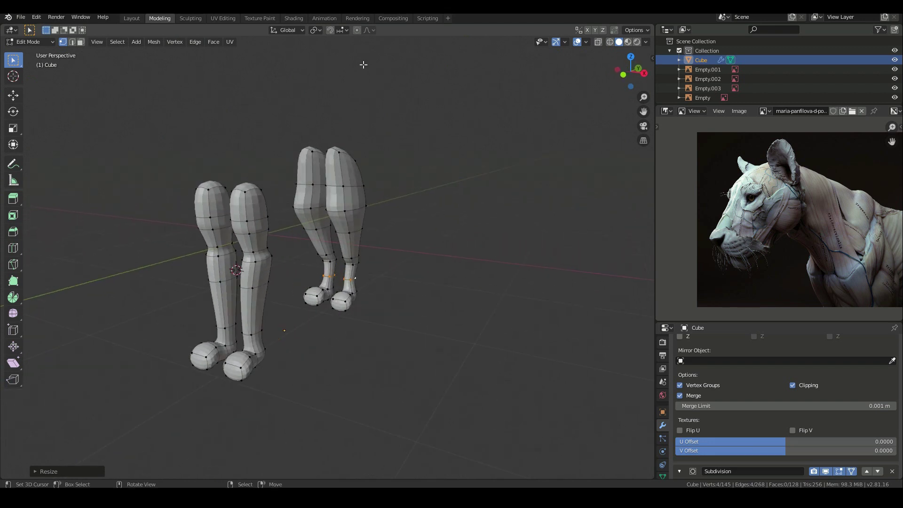
middle_drag(328, 197, 280, 197)
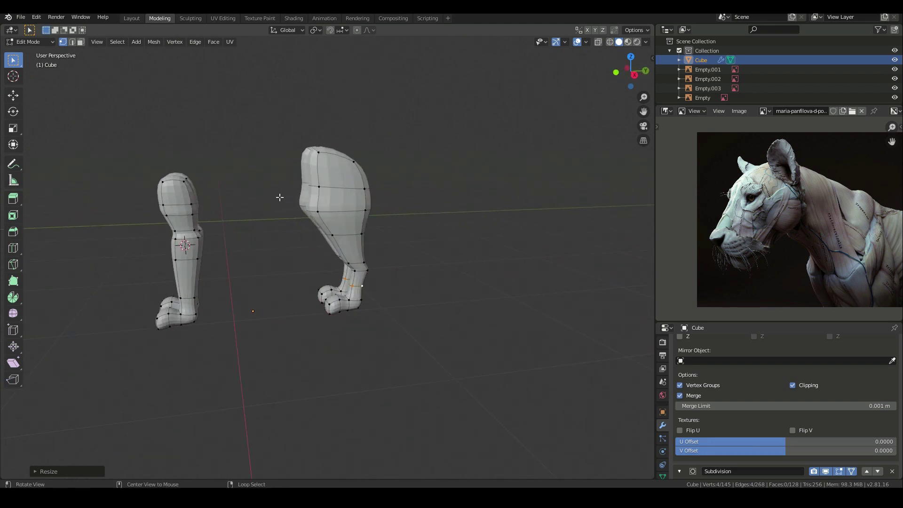
Step: Reveal the hidden body geometry and save the file
key(alt+h)
middle_drag(213, 190, 311, 203)
click(21, 16)
click(36, 77)
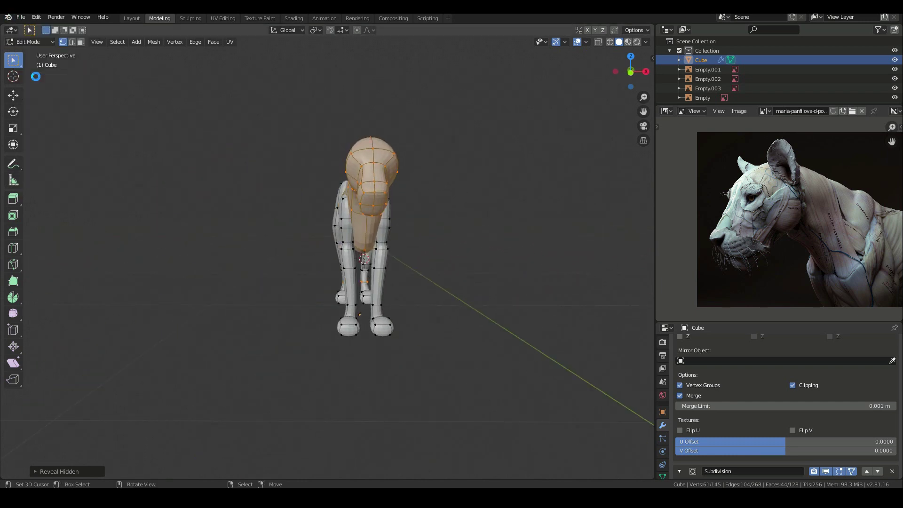
Step: Place the 3D cursor at the tail base in the side view, add a cube there and scale it down
middle_drag(457, 200, 407, 205)
key(KP_3)
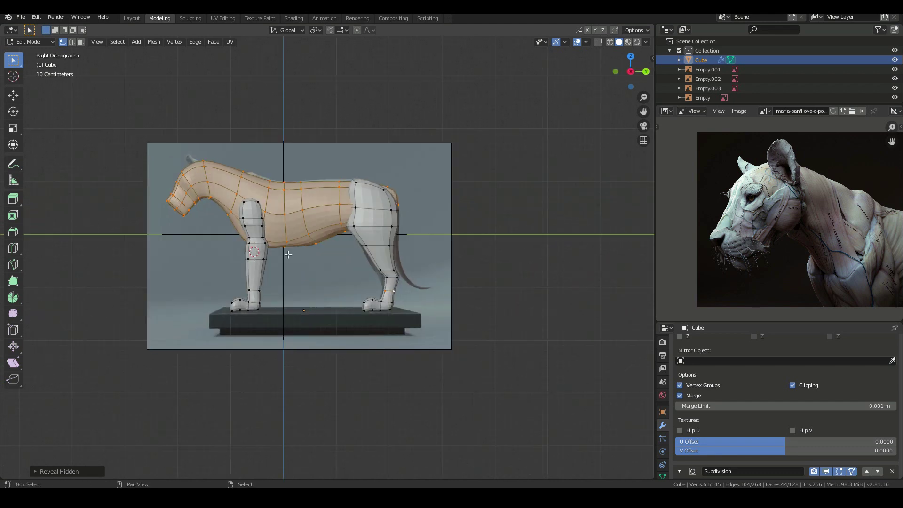
shift+middle_drag(288, 254, 407, 281)
middle_drag(517, 282, 451, 289)
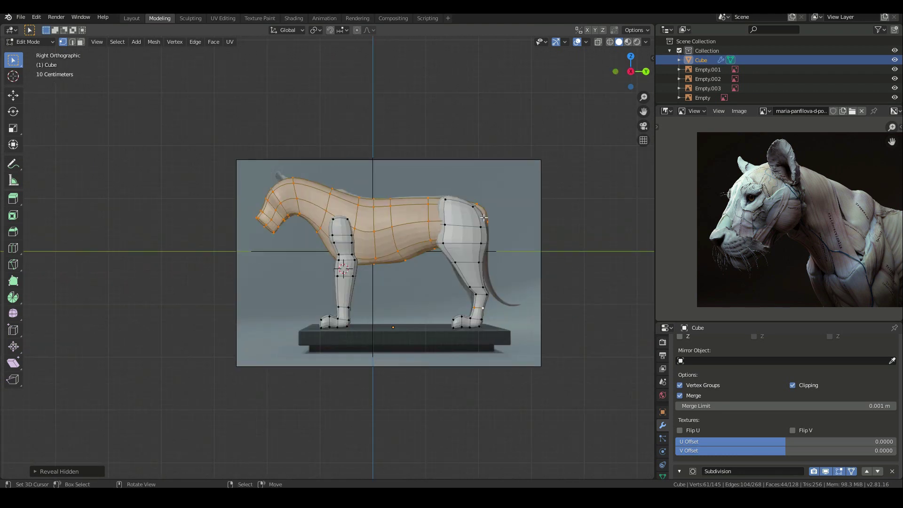
key(shift+a)
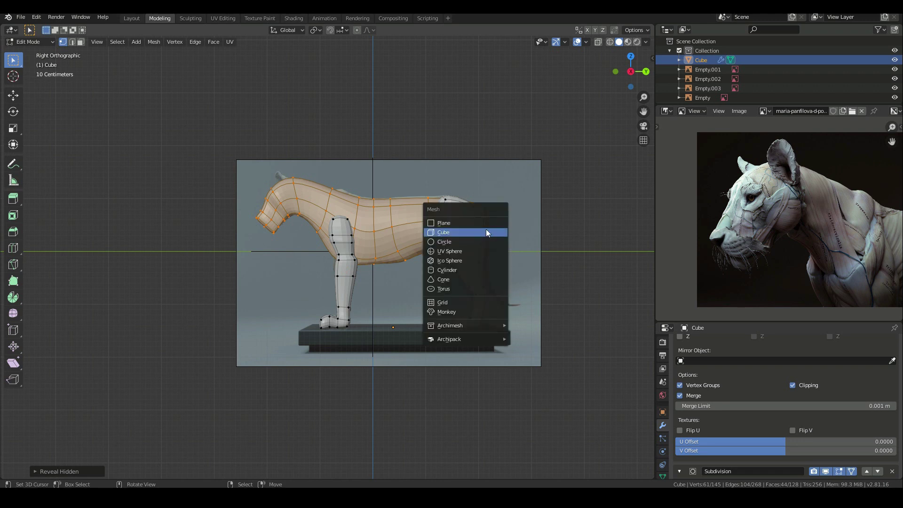
click(486, 231)
key(s)
click(560, 257)
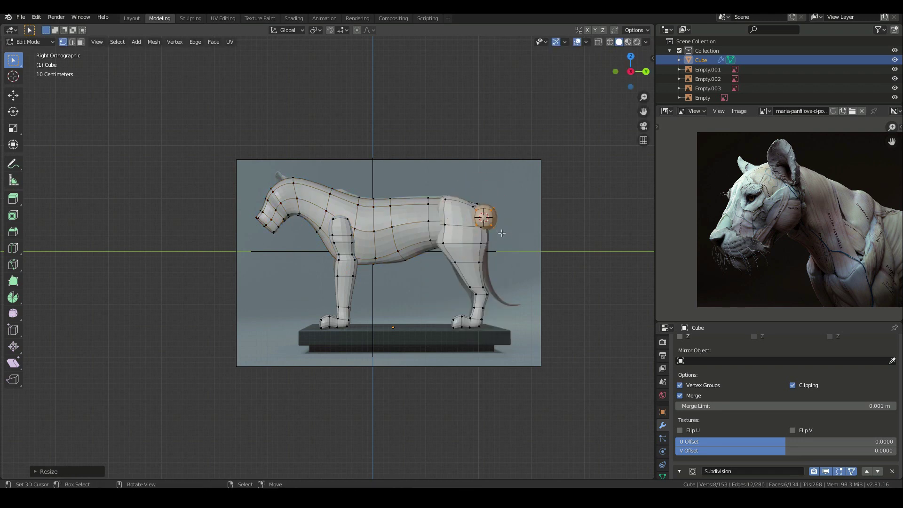
Step: Scale the new cube and move it toward the body's centreline behind the rump
key(KP_Decimal)
middle_drag(490, 262, 399, 301)
key(s)
click(507, 296)
key(g)
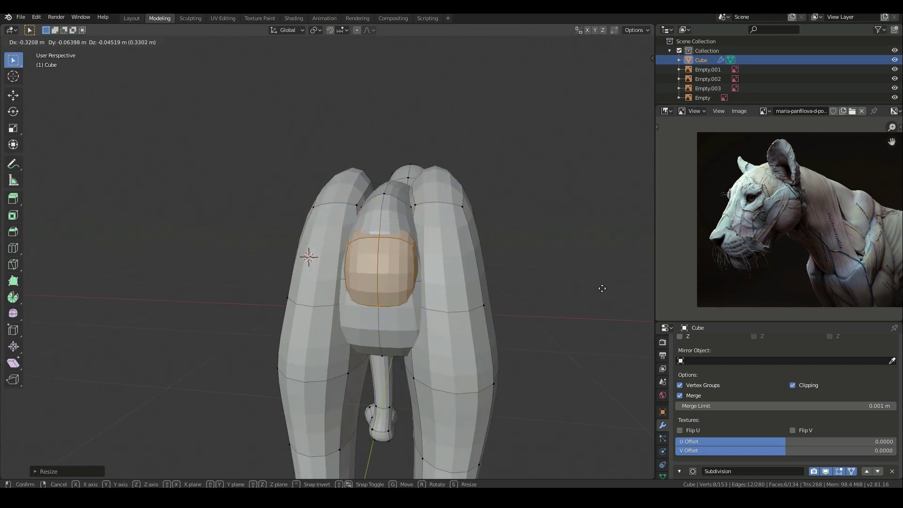
click(602, 288)
middle_drag(601, 288, 396, 296)
key(g)
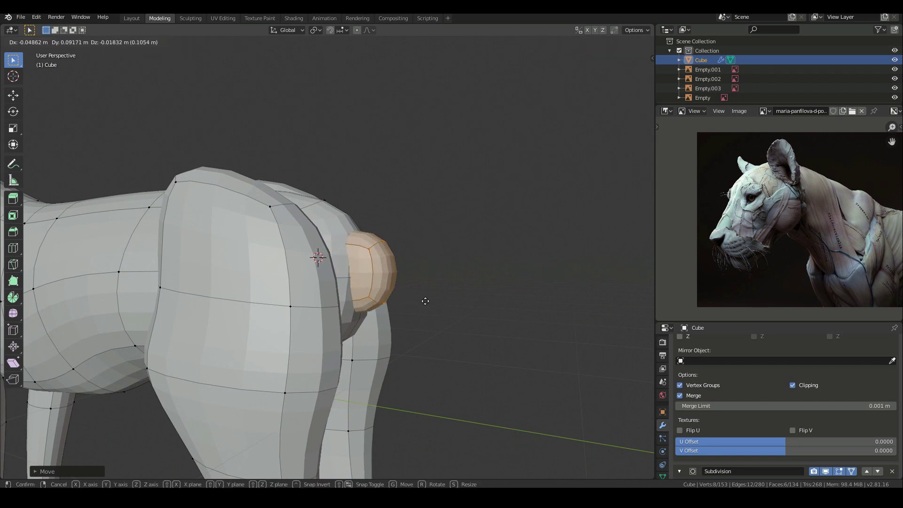
click(439, 302)
Step: Shrink the tail cube further and centre it on the mirror plane between the hind legs
middle_drag(439, 303, 352, 305)
key(s)
right_click(461, 307)
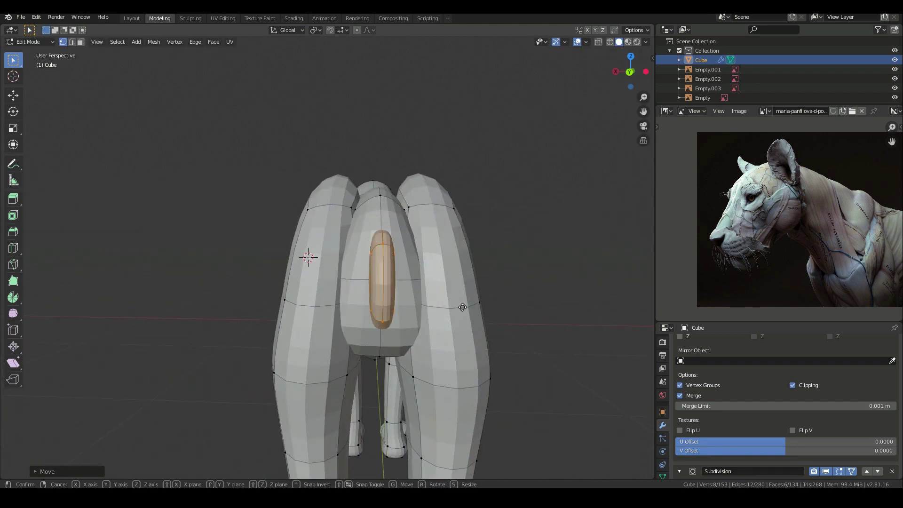
key(s)
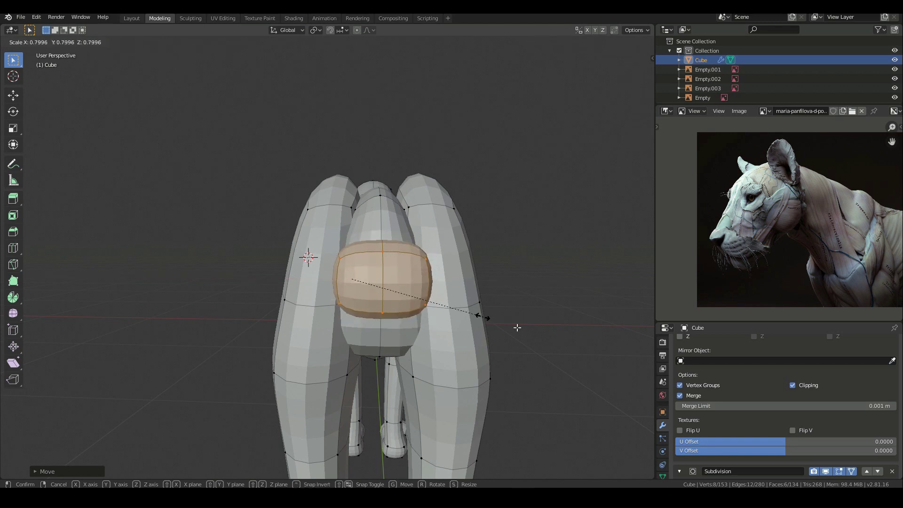
click(484, 298)
key(g)
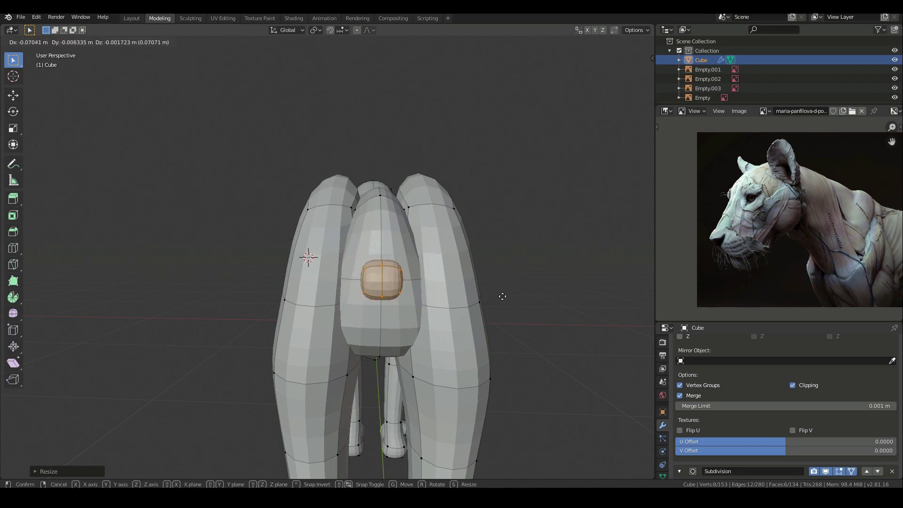
click(503, 296)
Step: Hide all mesh geometry except the tail cube and select the whole cube
key(ctrl+KP_1)
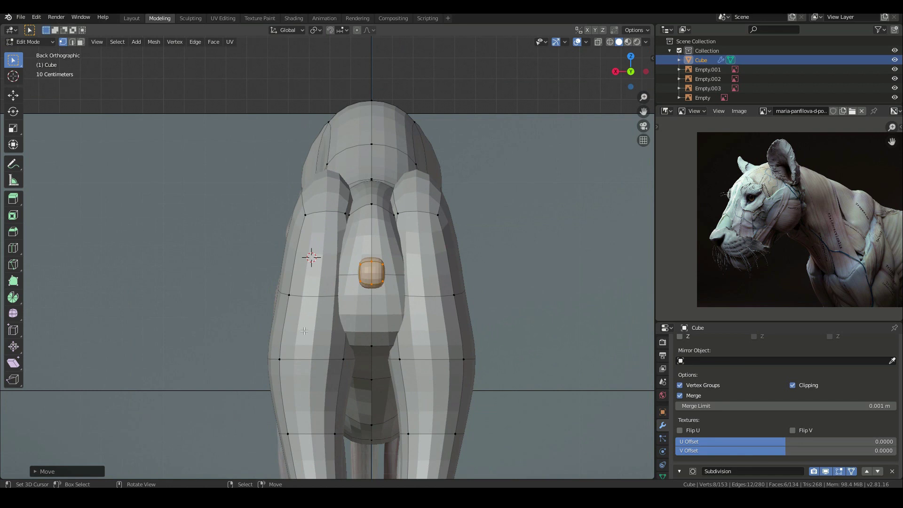
key(KP_3)
scroll(409, 341, up, 3)
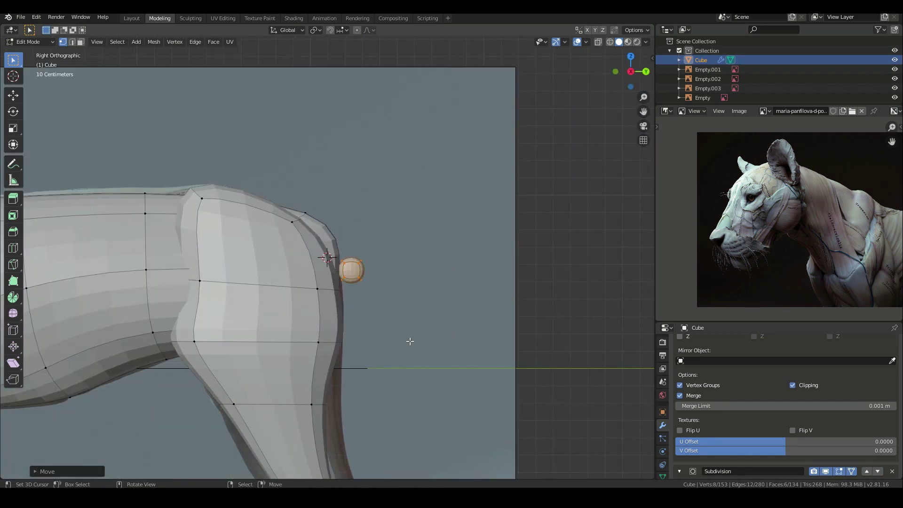
scroll(409, 341, down, 1)
scroll(238, 272, down, 1)
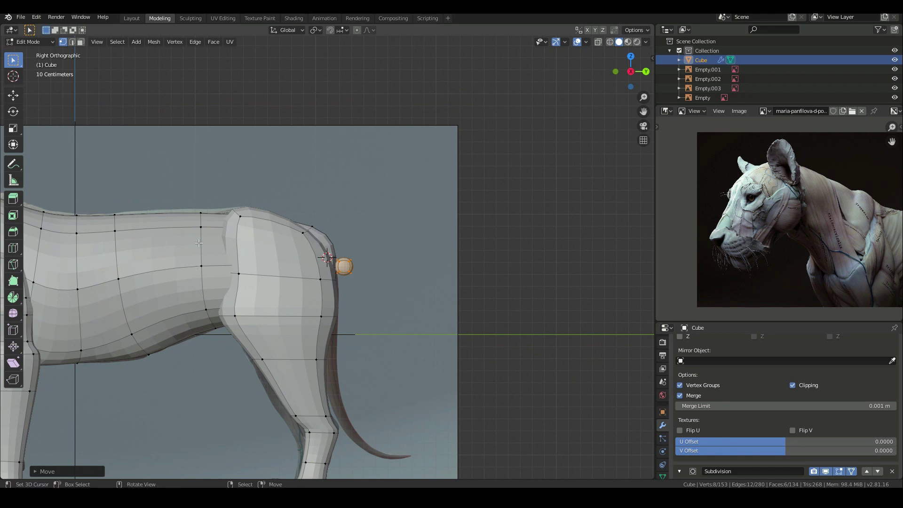
key(ctrl+i)
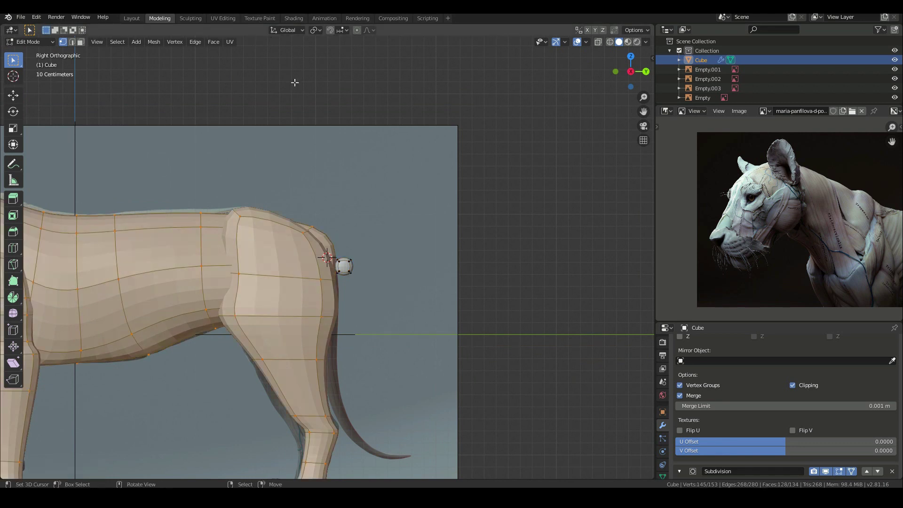
key(h)
key(a)
scroll(335, 241, up, 3)
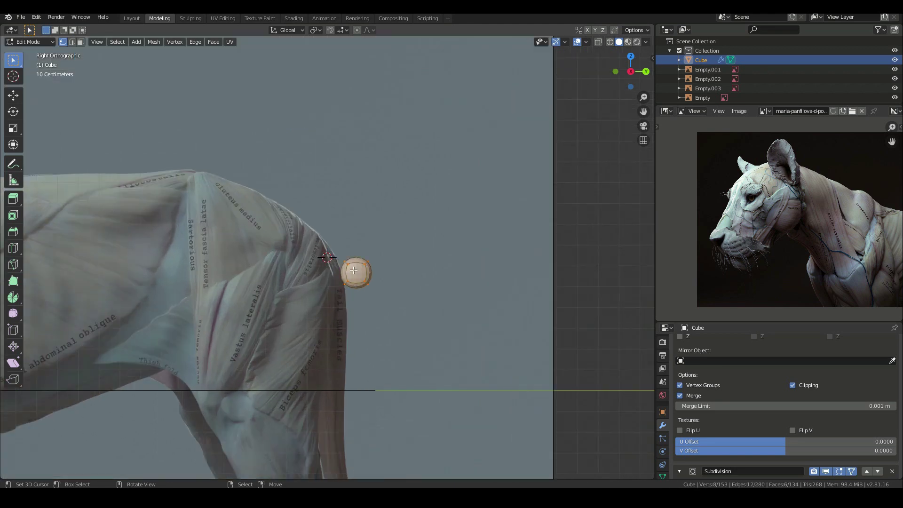
Step: Move the cube to the reference tail's base in the side view, and widen it in the back view by moving it sideways
key(g)
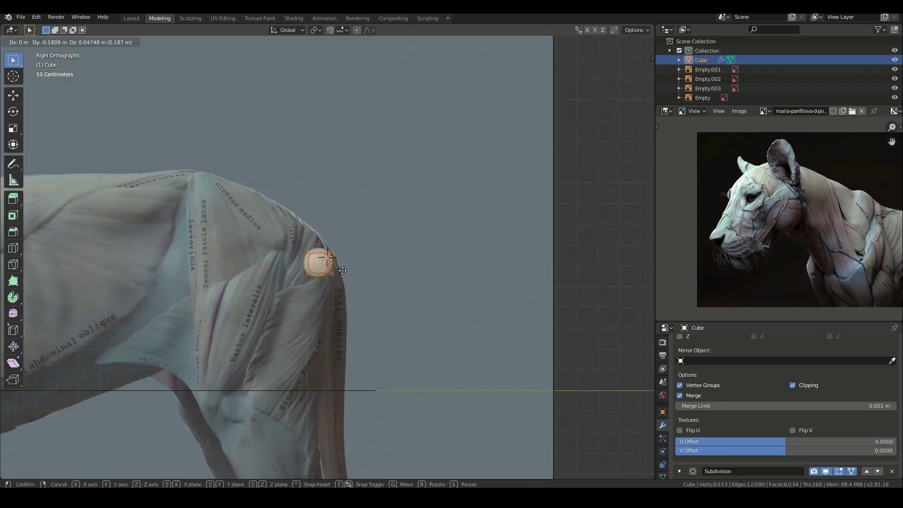
click(333, 254)
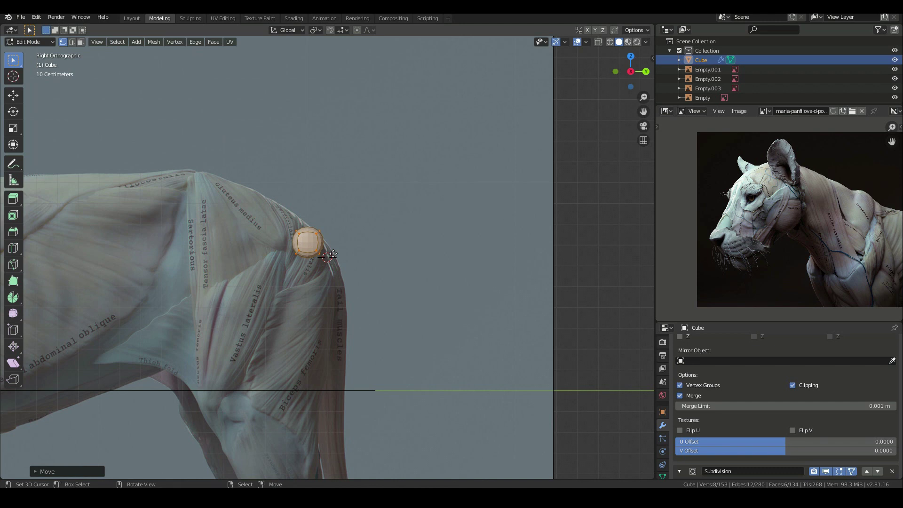
key(ctrl+KP_1)
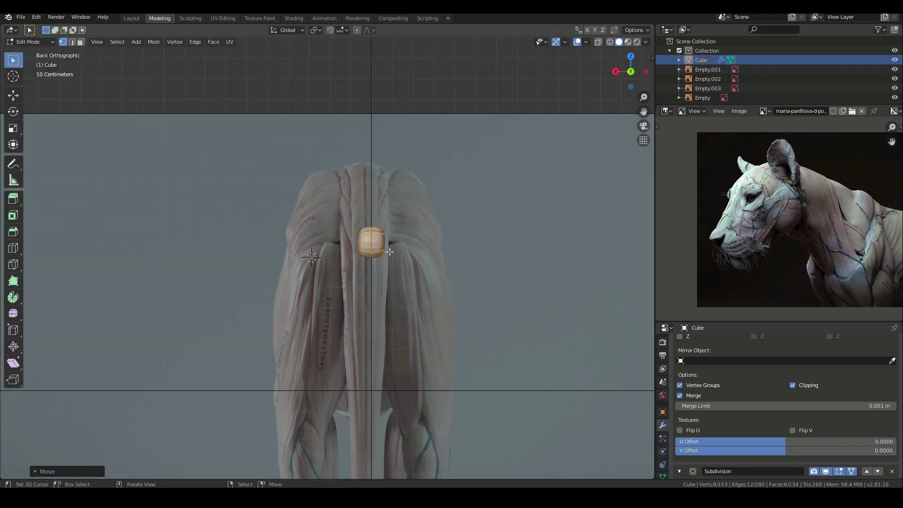
key(g)
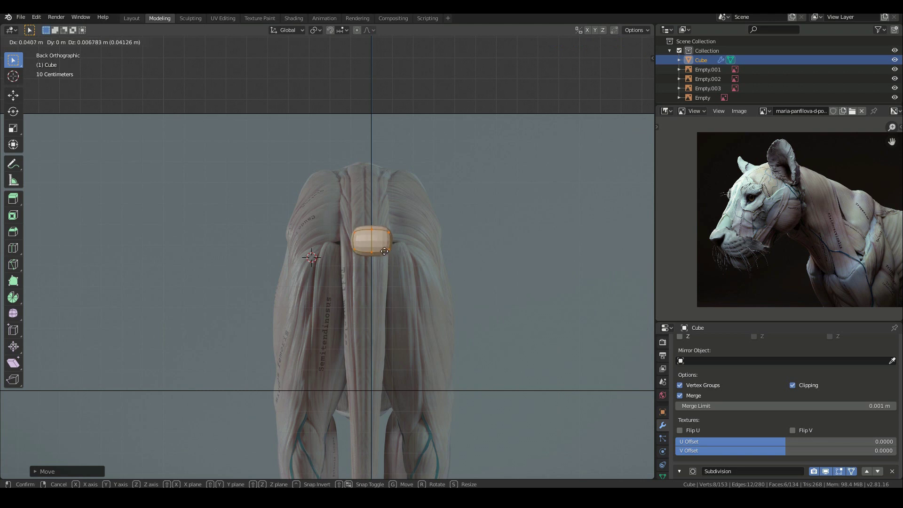
click(386, 253)
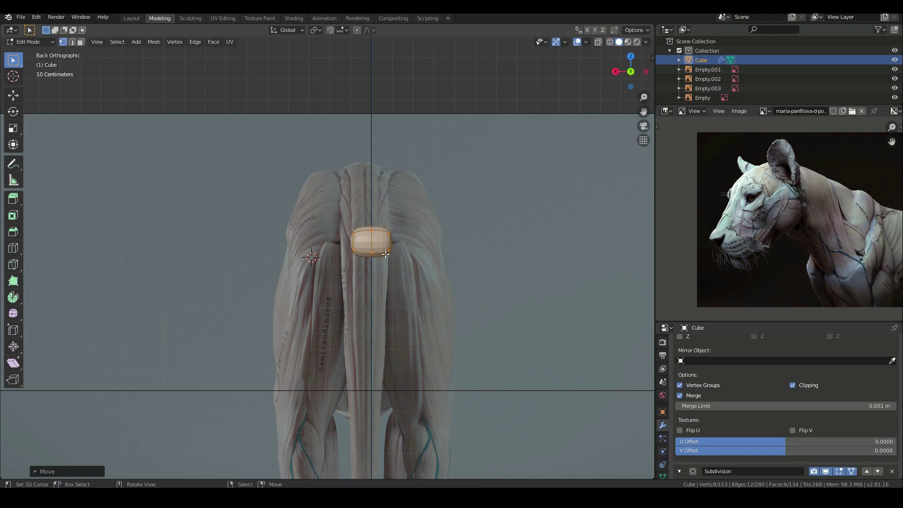
Step: Rotate the tail cube in the side view to follow the slope of the reference rump
middle_drag(332, 263, 427, 240)
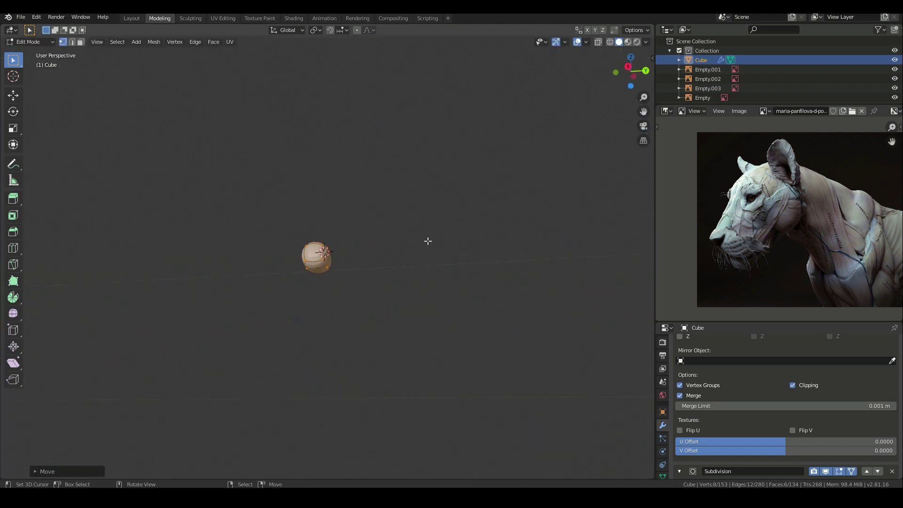
key(KP_1)
key(KP_3)
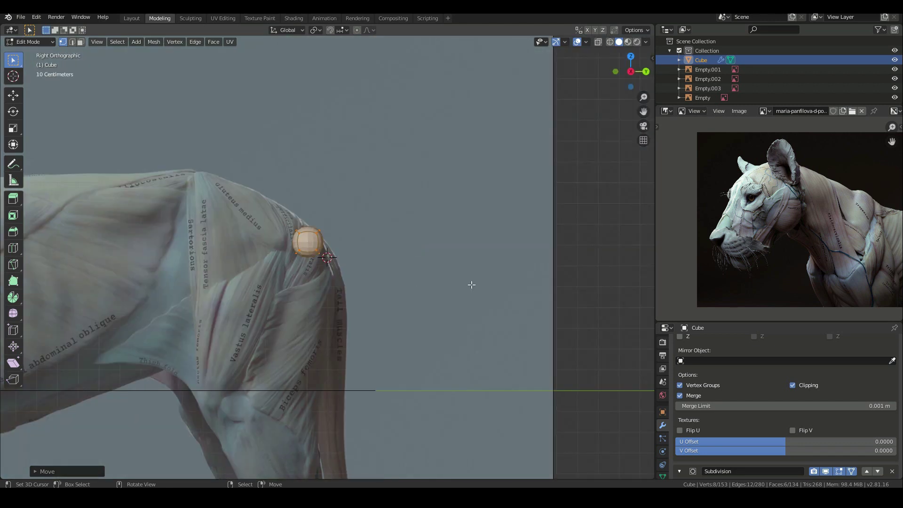
key(r)
click(404, 149)
Step: Select the two centre vertices of the cube's rear face and scale them apart to round the tail section
middle_drag(380, 282, 271, 281)
scroll(329, 268, up, 3)
right_click(370, 227)
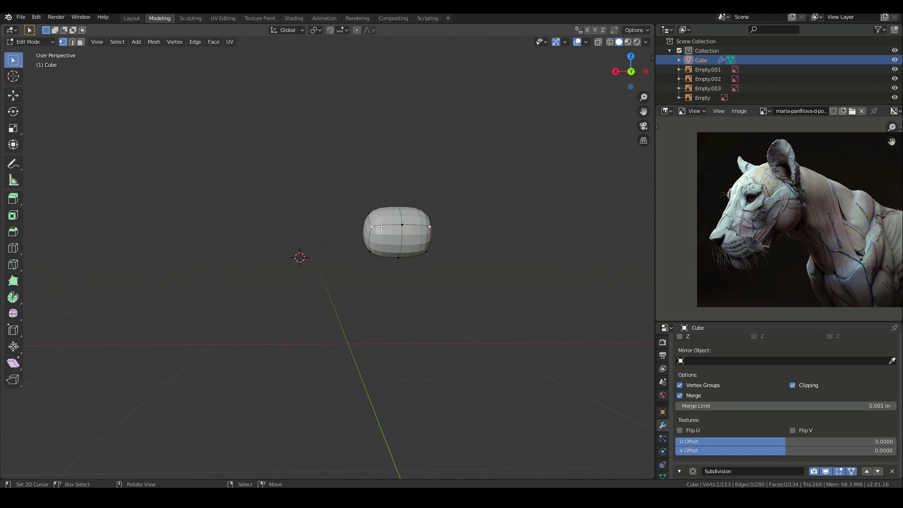
shift+right_click(402, 257)
middle_drag(403, 256, 410, 220)
key(s)
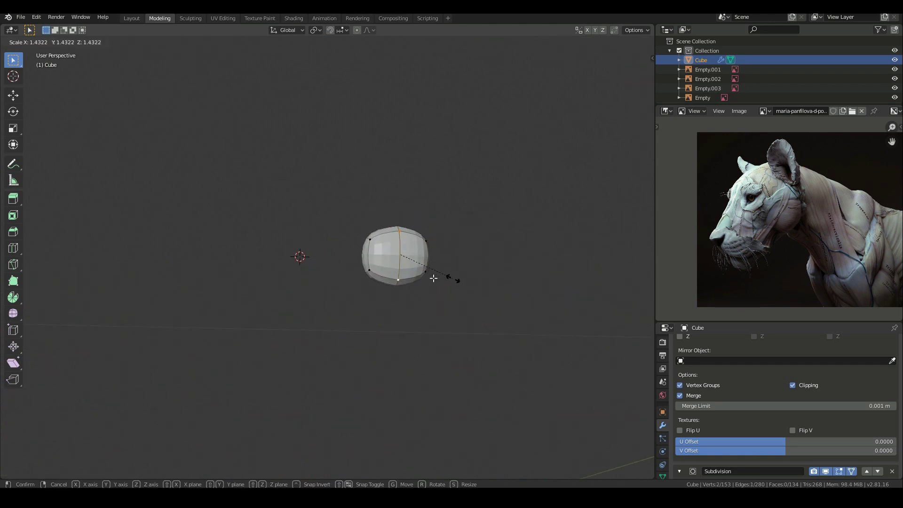
click(472, 273)
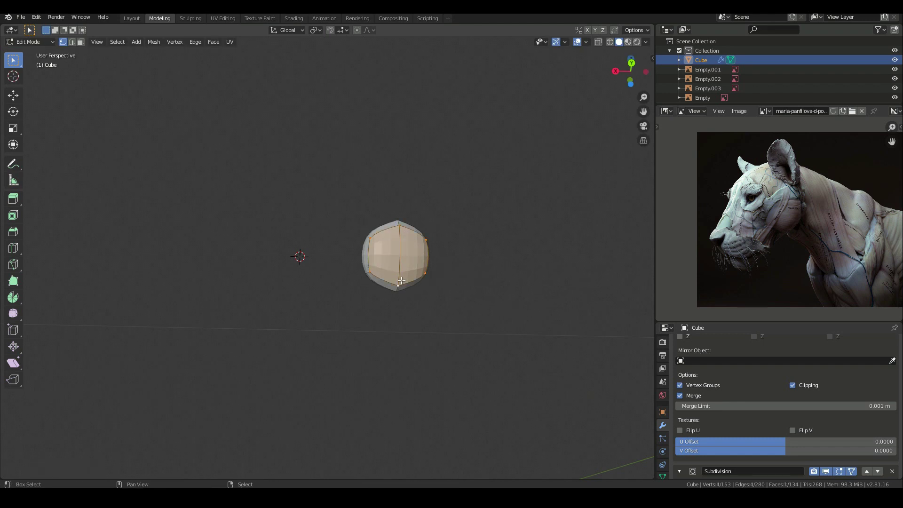
Step: Scale the tail piece's rear face in the side view and move it slightly to fit the tail base
key(KP_3)
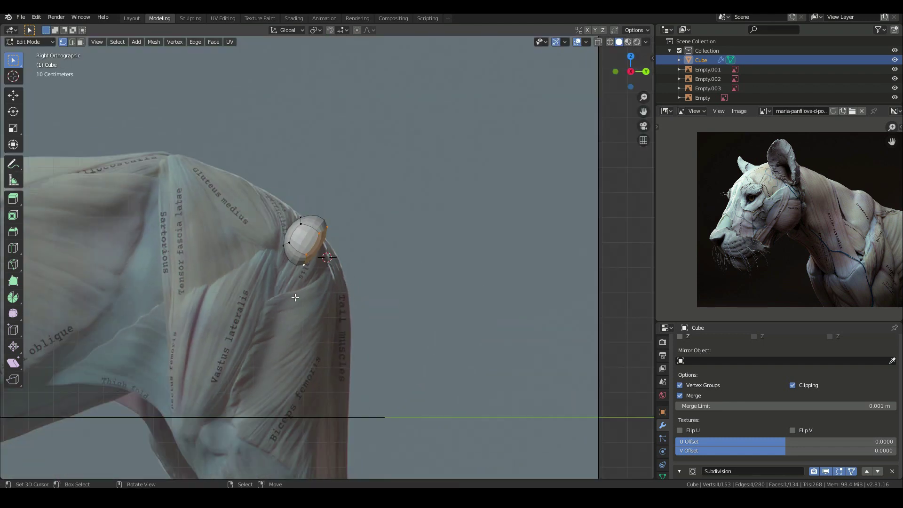
key(g)
right_click(344, 257)
key(s)
click(427, 254)
key(g)
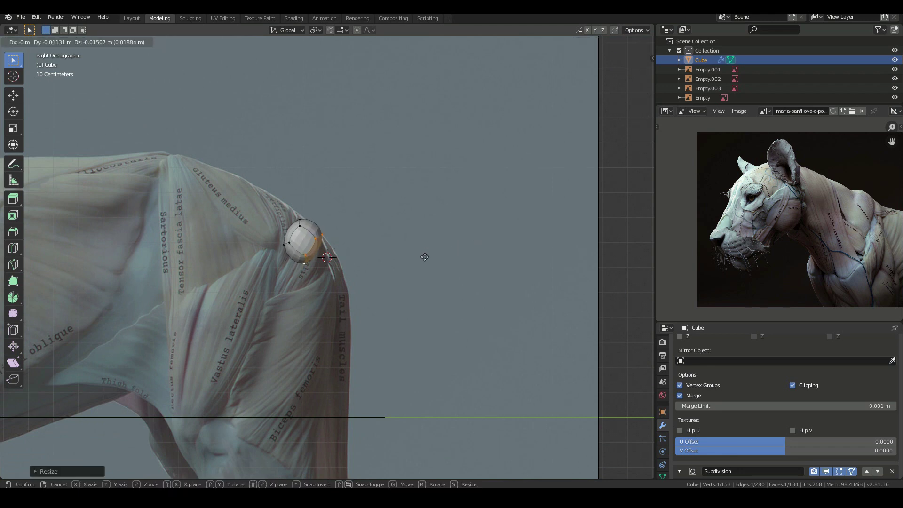
click(425, 257)
Step: Extrude the rear face down along the reference tail, and move and rotate its end to follow the curve
scroll(423, 258, down, 3)
shift+middle_drag(407, 287, 431, 201)
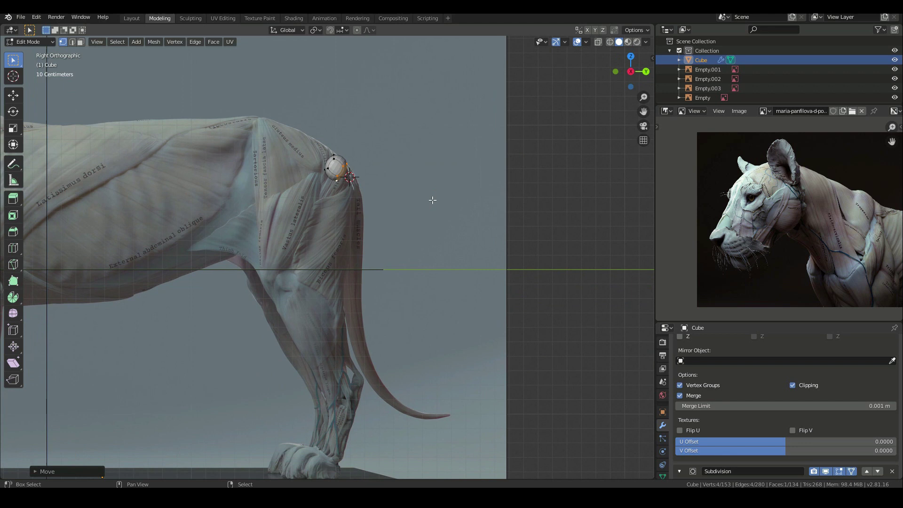
scroll(405, 162, up, 2)
key(e)
click(452, 205)
key(g)
click(416, 247)
key(r)
click(481, 310)
key(g)
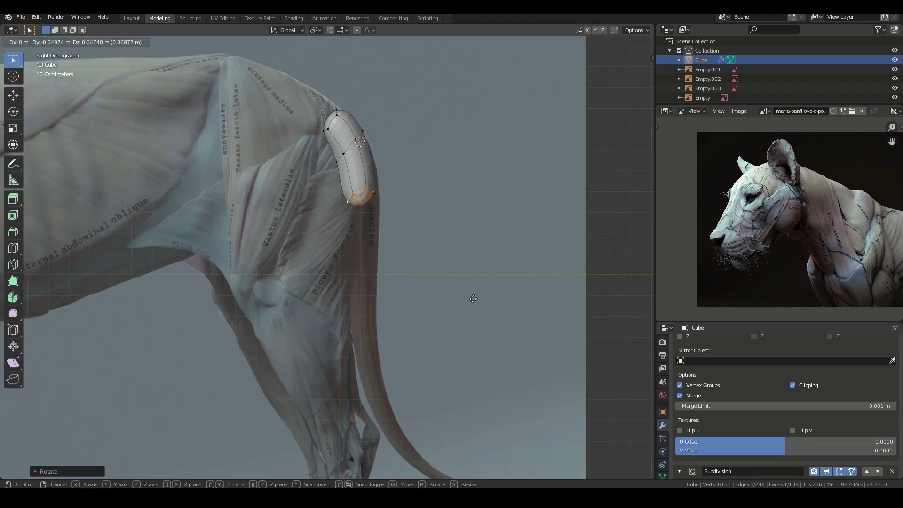
click(478, 298)
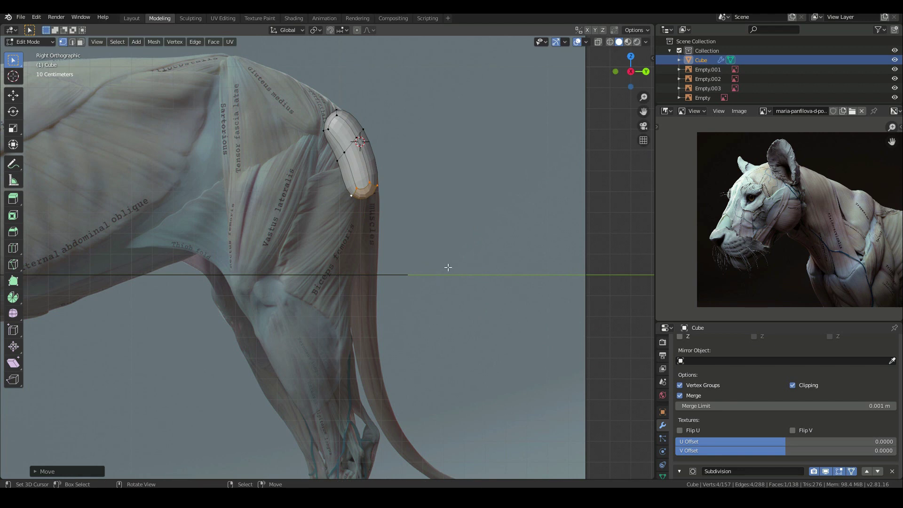
Step: Extrude a second tail segment downward, narrow its end and align it with the reference tail
key(e)
click(438, 377)
key(g)
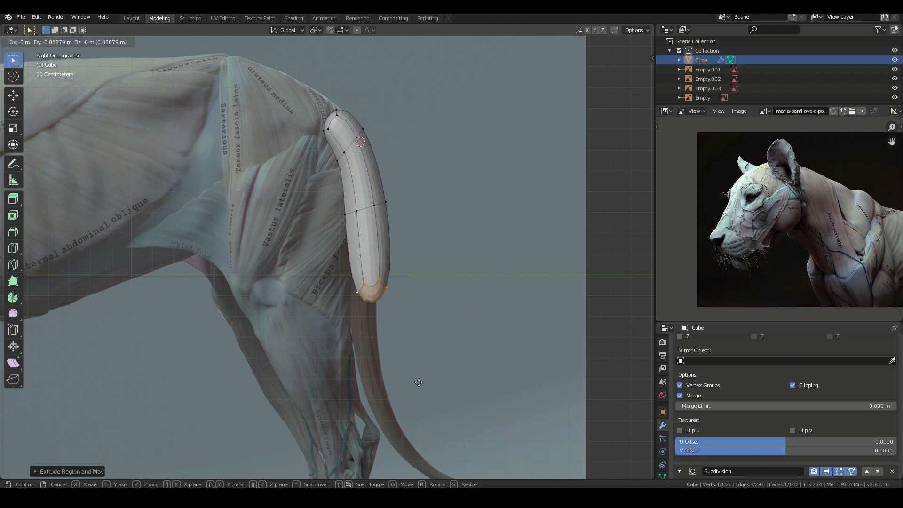
click(419, 378)
key(s)
click(447, 354)
key(g)
click(413, 376)
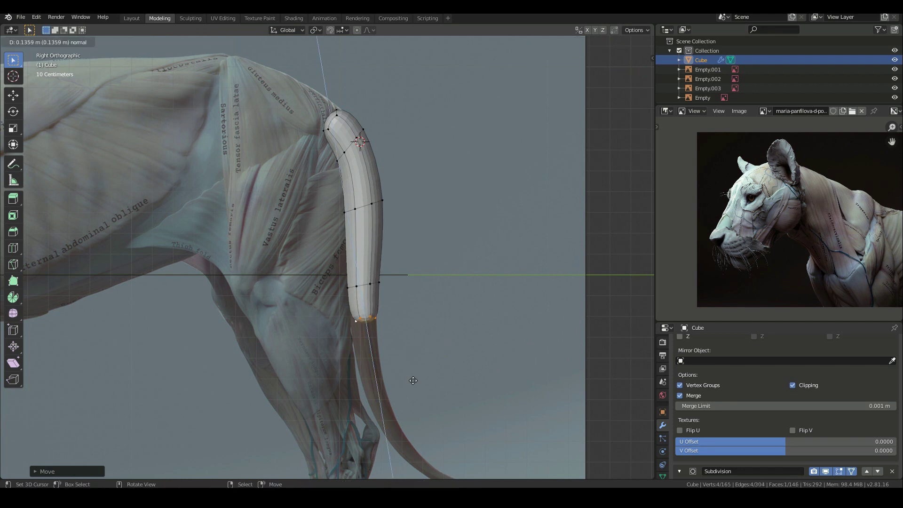
Step: Extrude a third tail segment downward and rotate its end toward the reference tail's curve
key(e)
click(423, 416)
key(r)
click(467, 379)
shift+middle_drag(467, 379, 459, 276)
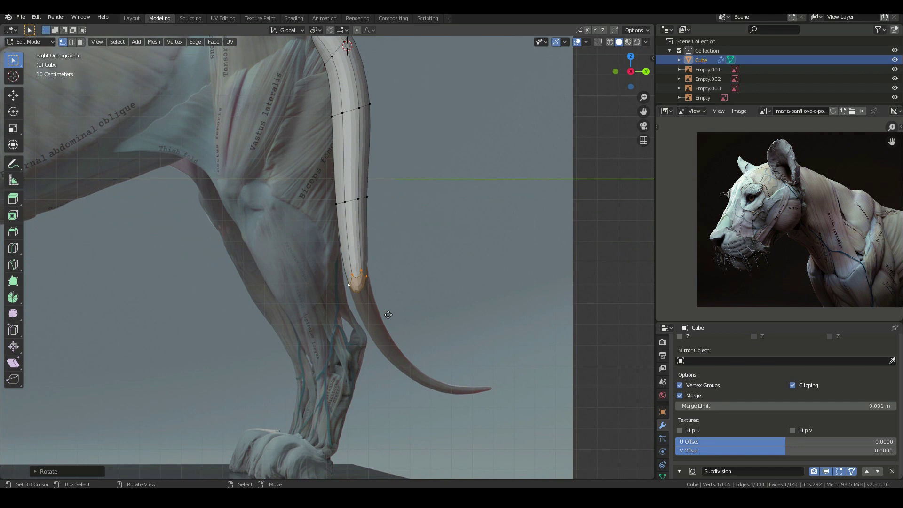
Step: Extrude a fourth tail segment along the reference curve behind the hind leg and rotate its end to follow the bend
key(e)
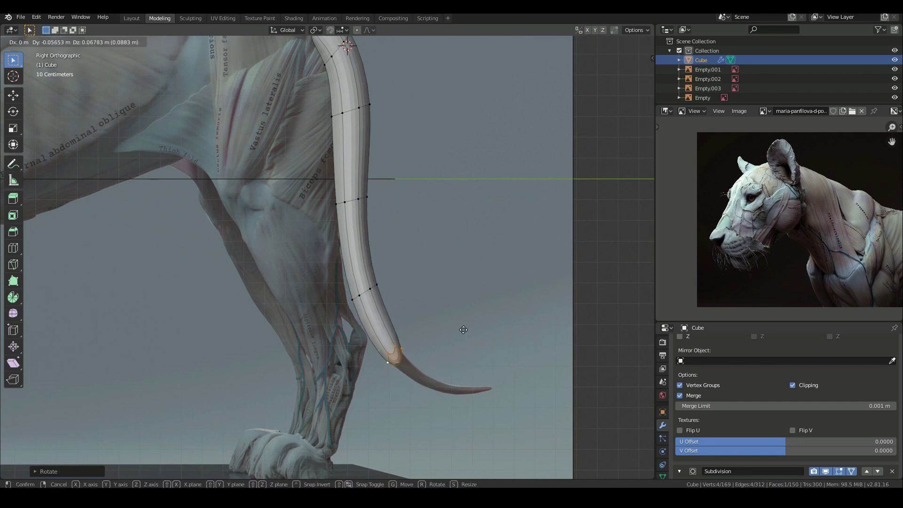
click(459, 322)
key(r)
click(457, 314)
Step: Extrude a fifth tail segment toward the tip, then narrow, rotate and reposition its end over the reference tail
key(e)
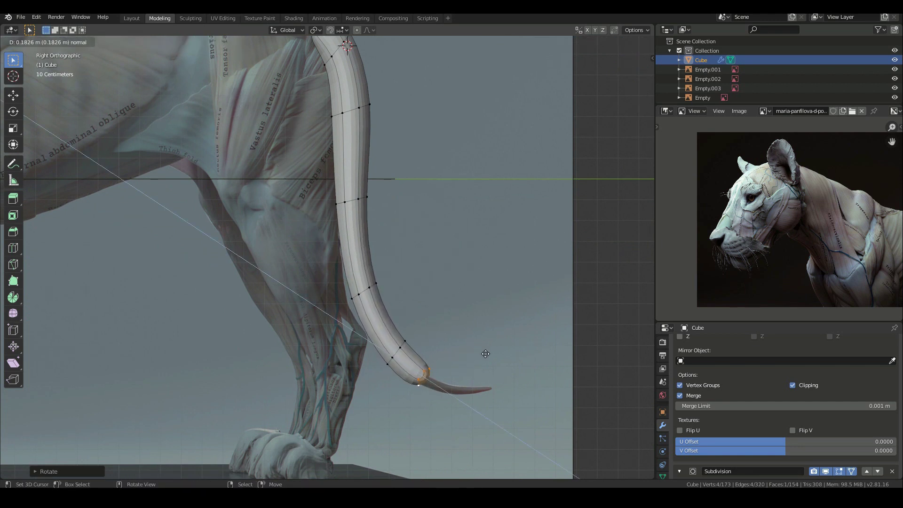
click(507, 355)
key(s)
click(464, 365)
key(r)
click(477, 321)
key(g)
click(475, 321)
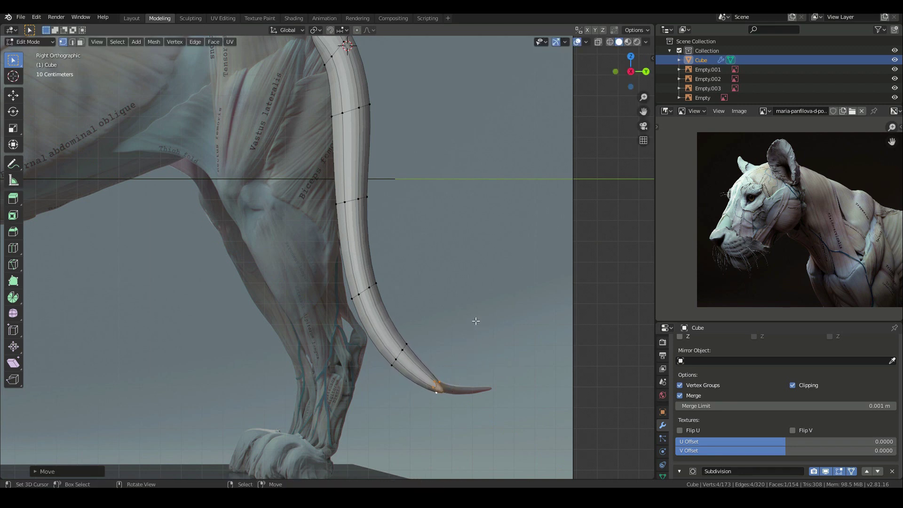
Step: Extrude the last tail segment to the reference tip and adjust the position of its end
key(e)
click(528, 324)
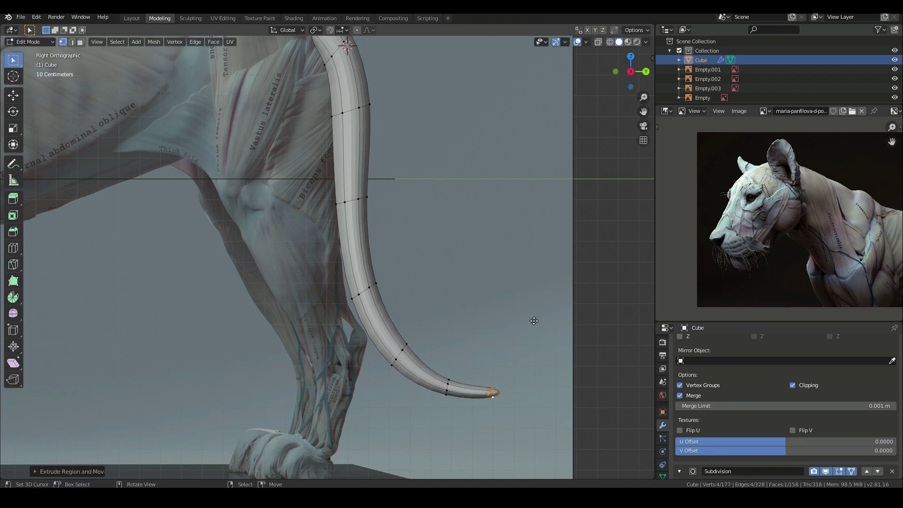
key(g)
click(534, 323)
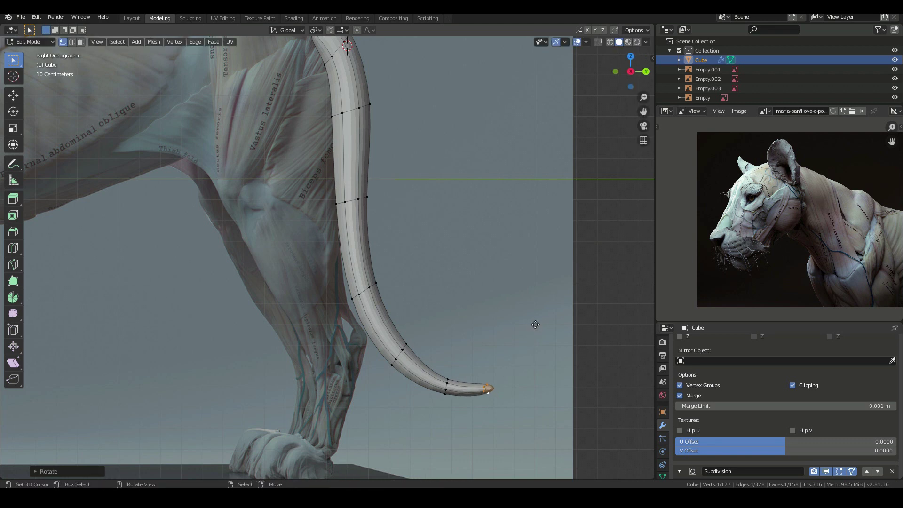
Step: Inspect the whole body and tail in perspective and side views, comparing the silhouette with the reference image
key(Tab)
scroll(530, 326, down, 2)
middle_drag(495, 333, 472, 325)
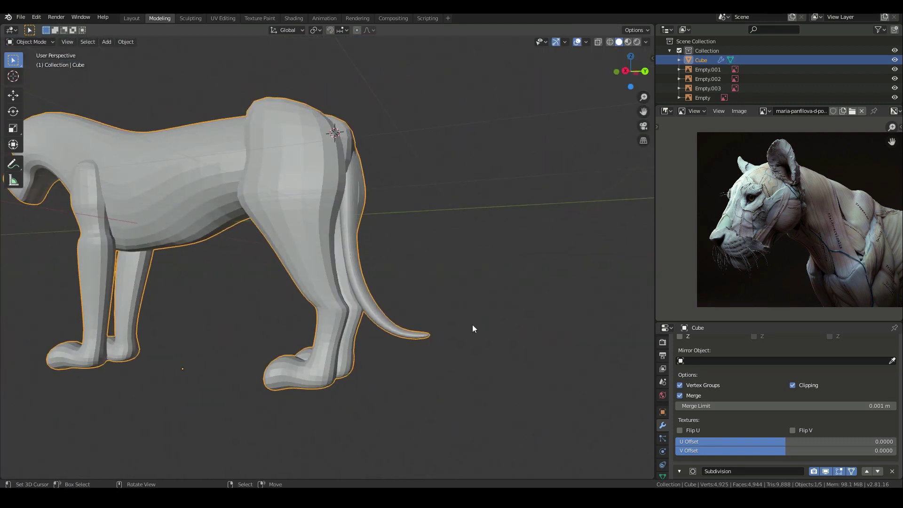
key(KP_1)
key(KP_3)
middle_drag(429, 316, 329, 321)
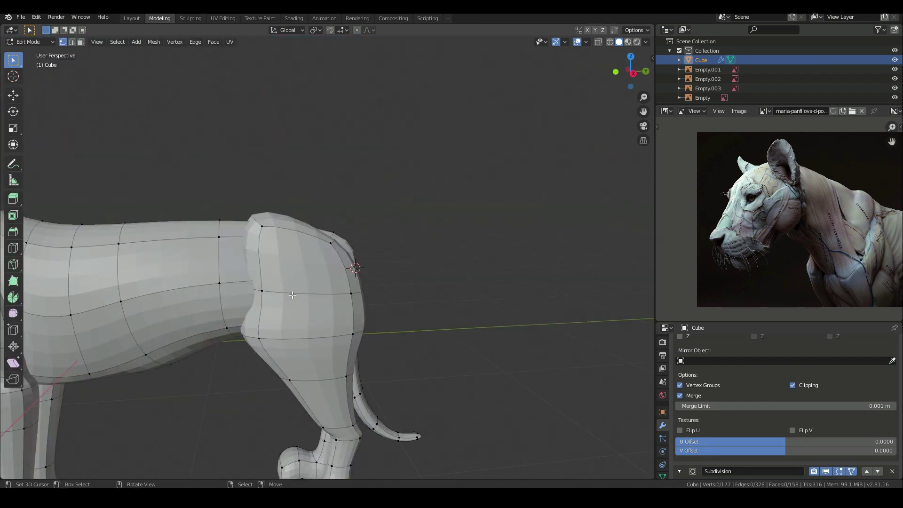
scroll(178, 287, down, 4)
shift+middle_drag(179, 286, 367, 283)
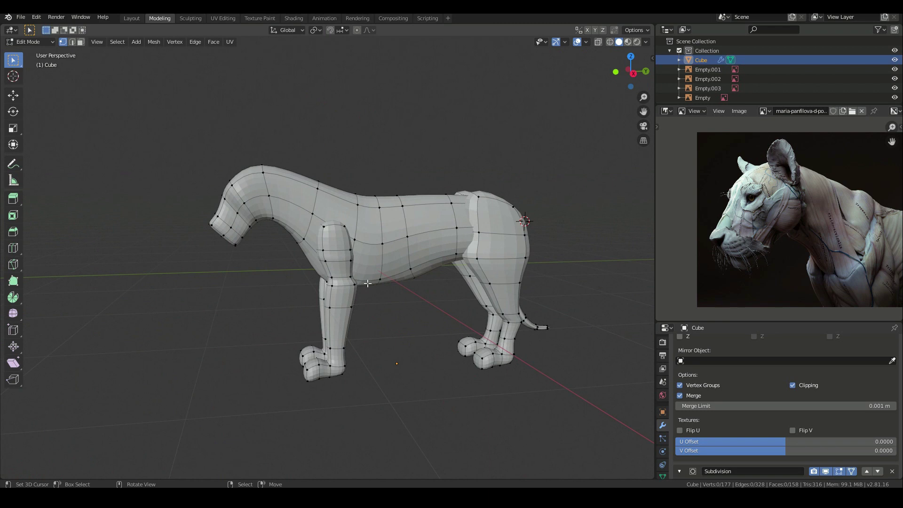
key(KP_1)
key(KP_3)
scroll(367, 283, up, 4)
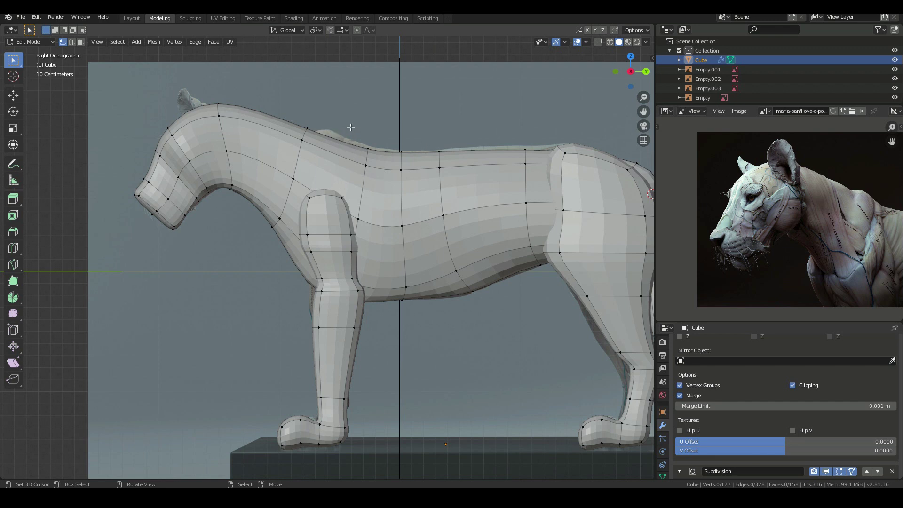
scroll(314, 148, down, 3)
scroll(325, 140, up, 3)
Step: Add a loop cut around the base of the neck and move its top vertices up to the reference withers
key(g)
right_click(322, 158)
key(ctrl+r)
click(322, 155)
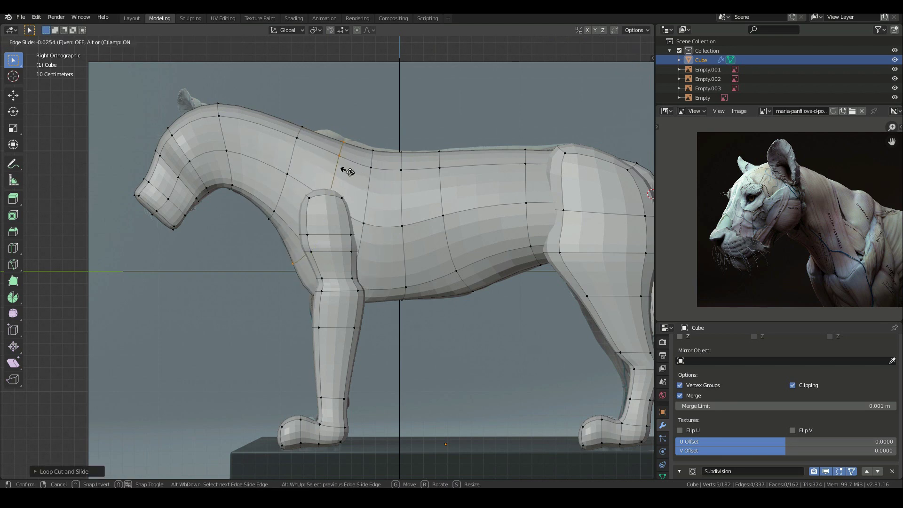
click(323, 160)
drag(318, 130, 343, 151)
key(g)
click(347, 143)
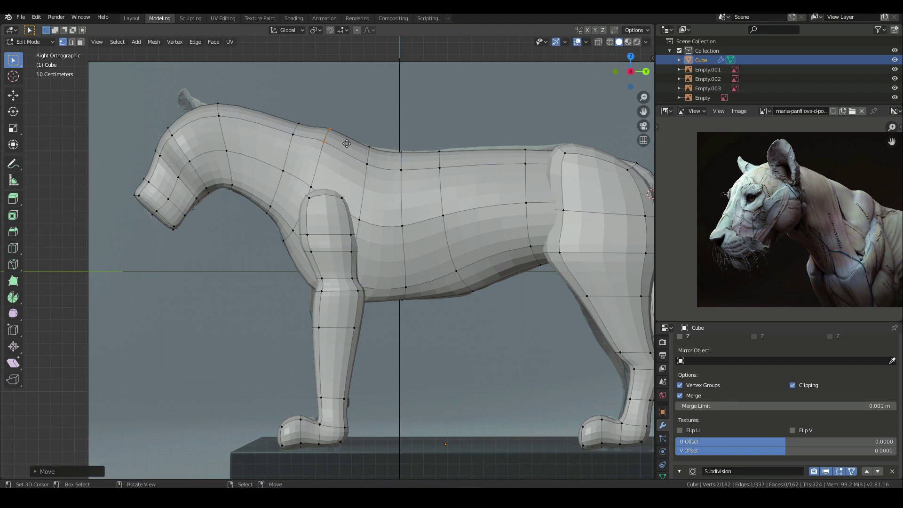
Step: Adjust the top vertex pairs just in front of and behind the withers to fit the reference outline
drag(288, 113, 302, 147)
key(g)
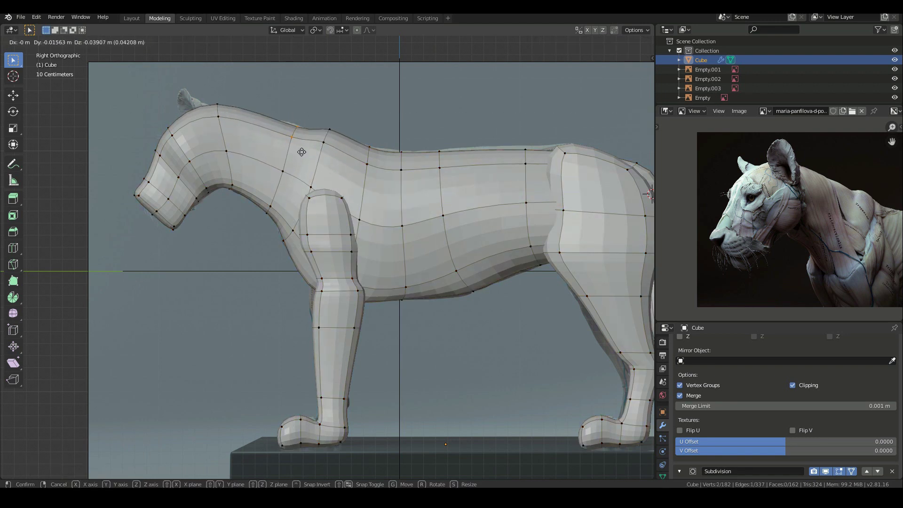
click(304, 149)
key(a)
key(a)
key(b)
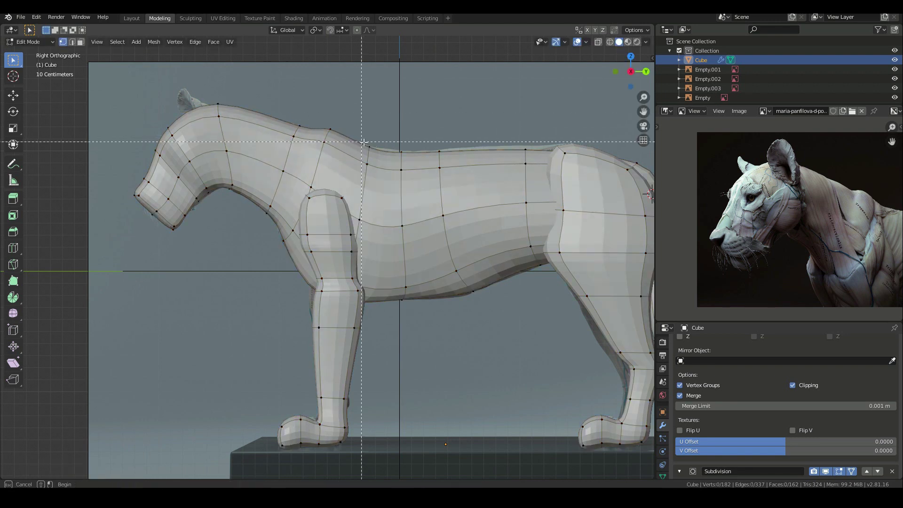
drag(363, 141, 384, 176)
key(g)
click(386, 182)
Step: Select the two upper vertex pairs of the middle back and shift them slightly to fit the reference back line
key(a)
key(a)
key(b)
drag(387, 134, 459, 182)
key(g)
click(459, 180)
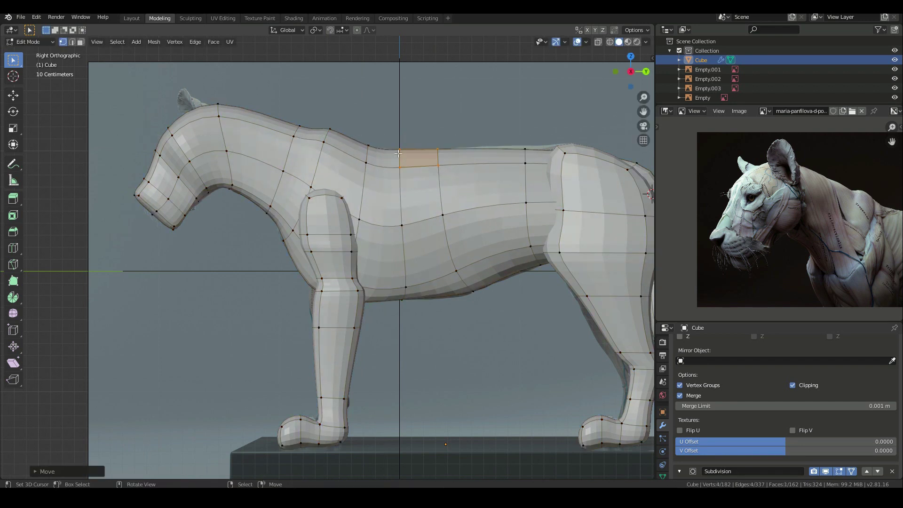
Step: Lower the front vertex pair of the middle back slightly to follow the dip behind the withers
key(a)
key(b)
drag(428, 141, 436, 178)
key(a)
key(a)
key(b)
drag(387, 141, 412, 192)
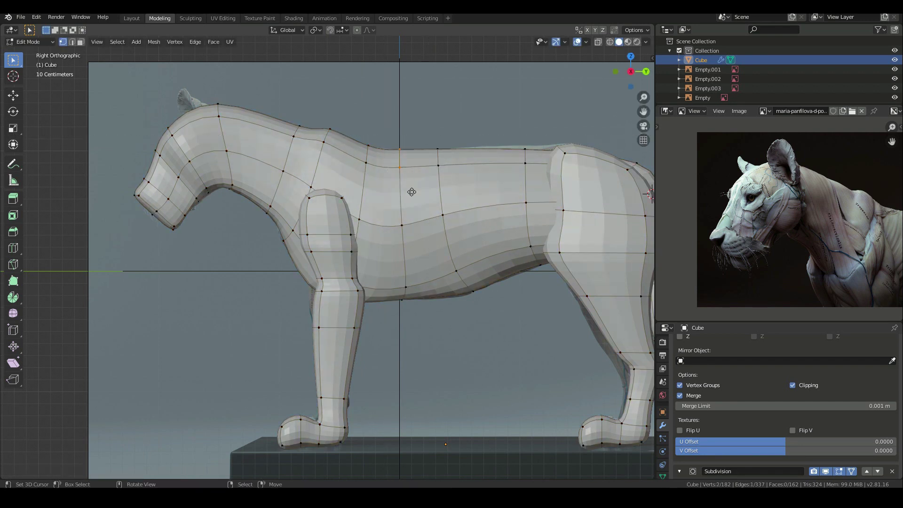
key(g)
click(412, 193)
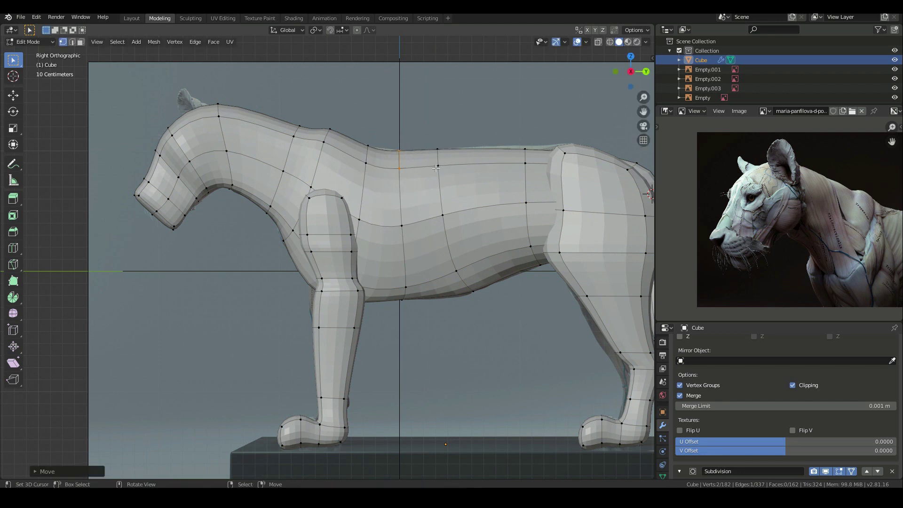
Step: Fit the top vertices of the lower back and rump to the reference outline in the side view
key(a)
key(a)
key(b)
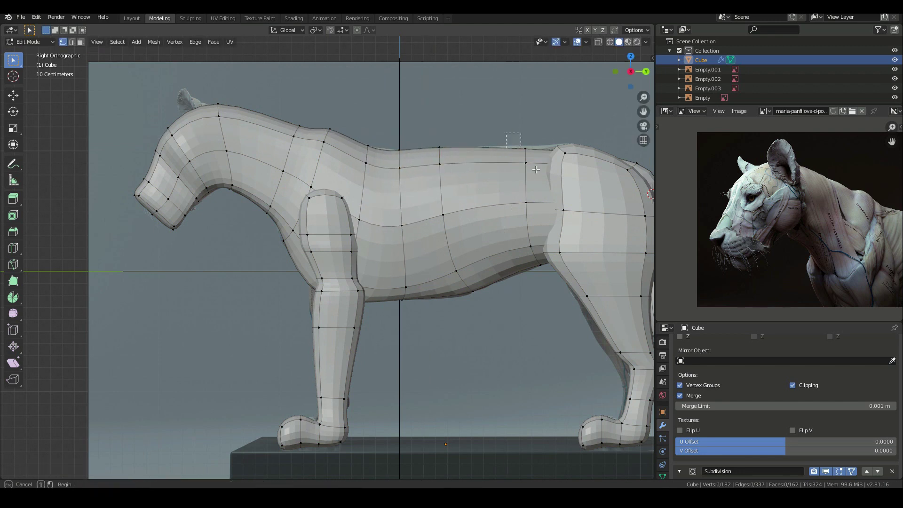
key(Escape)
key(a)
scroll(601, 160, down, 2)
key(a)
key(b)
drag(532, 181, 548, 204)
key(g)
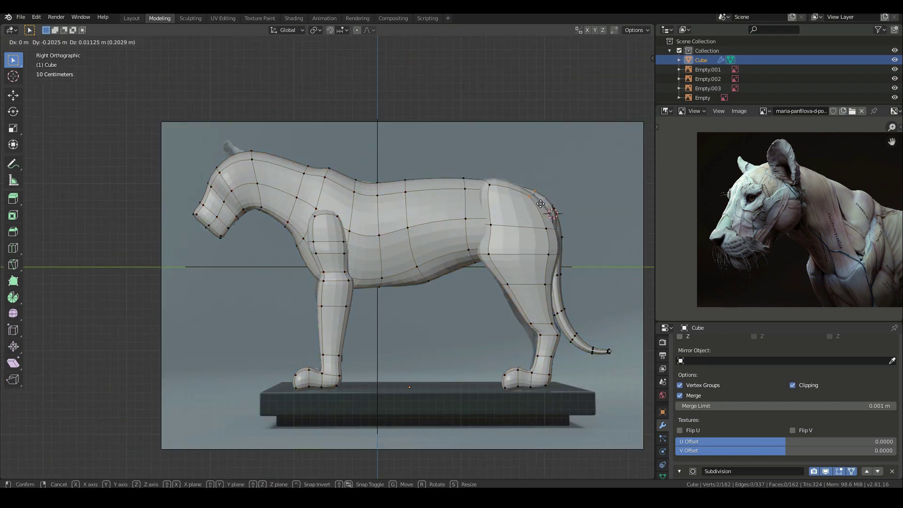
click(536, 204)
click(542, 191)
key(g)
click(553, 193)
Step: In the top view, adjust the torso's side and upper vertices behind the shoulders to refine its width
middle_drag(553, 193, 455, 312)
key(KP_7)
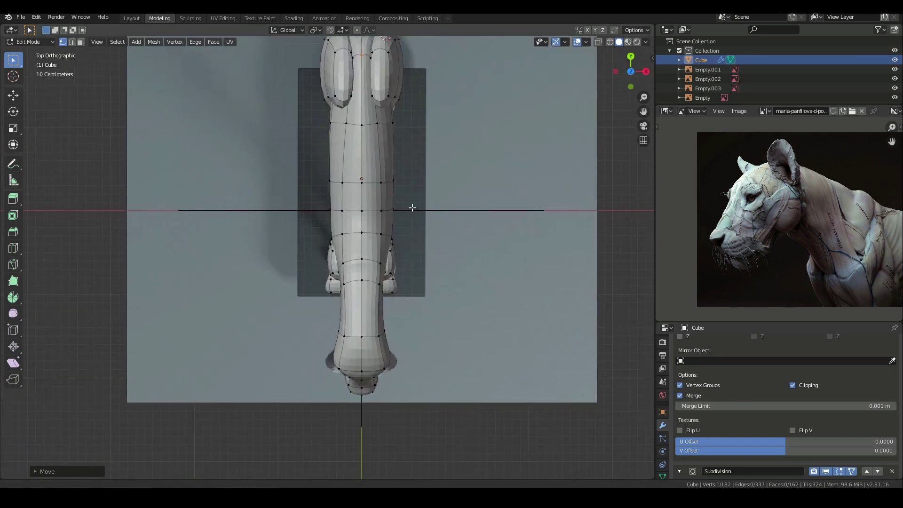
scroll(412, 208, up, 2)
click(443, 148)
shift+click(446, 65)
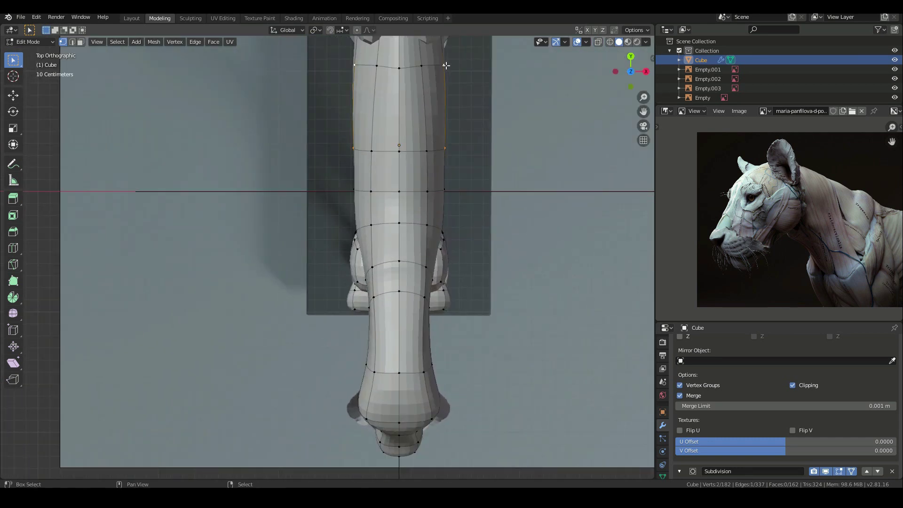
click(446, 190)
shift+click(429, 193)
key(g)
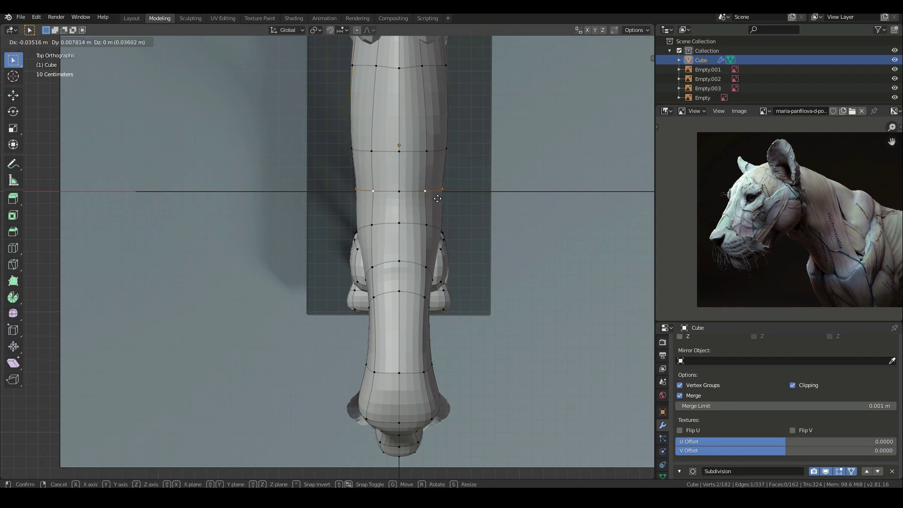
click(444, 202)
Step: Move the upper vertex beside the withers inward toward the spine in the perspective view
middle_drag(478, 210, 287, 206)
right_click(292, 268)
middle_drag(292, 269, 464, 209)
key(g)
click(267, 303)
key(g)
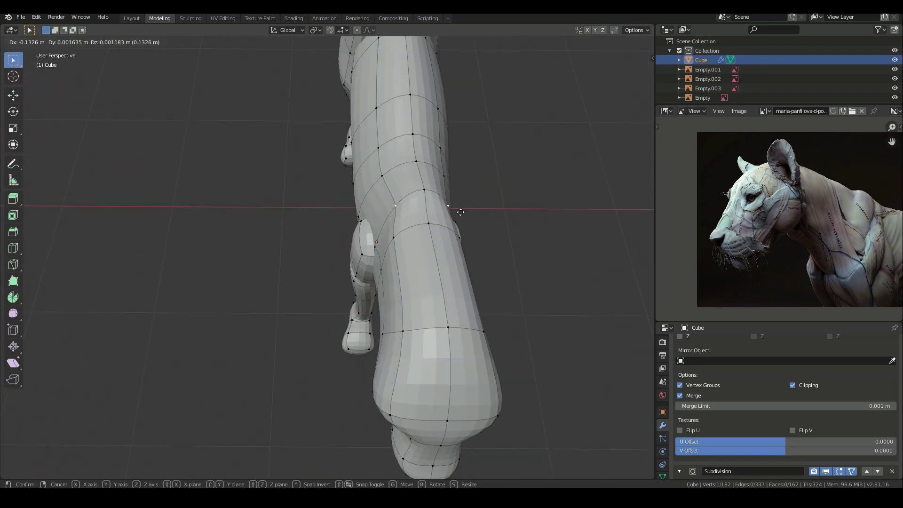
click(465, 212)
middle_drag(465, 212, 349, 235)
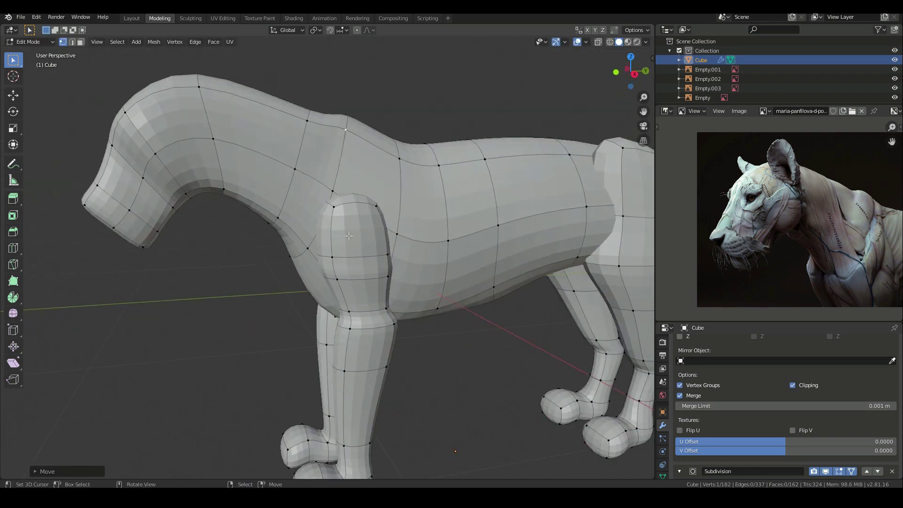
Step: Add a loop cut around the middle of the neck in the side view and slide it toward the head
key(KP_3)
middle_drag(207, 210, 231, 191)
key(KP_3)
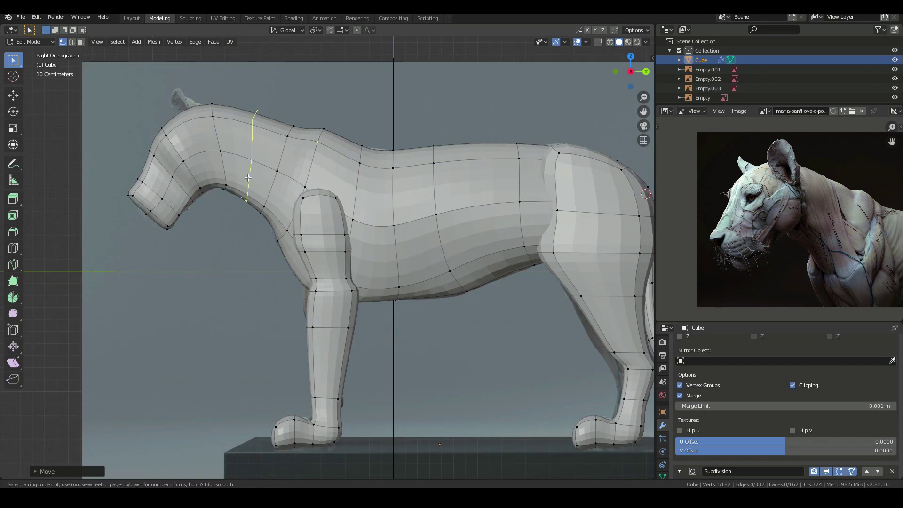
key(ctrl+r)
click(248, 177)
click(247, 177)
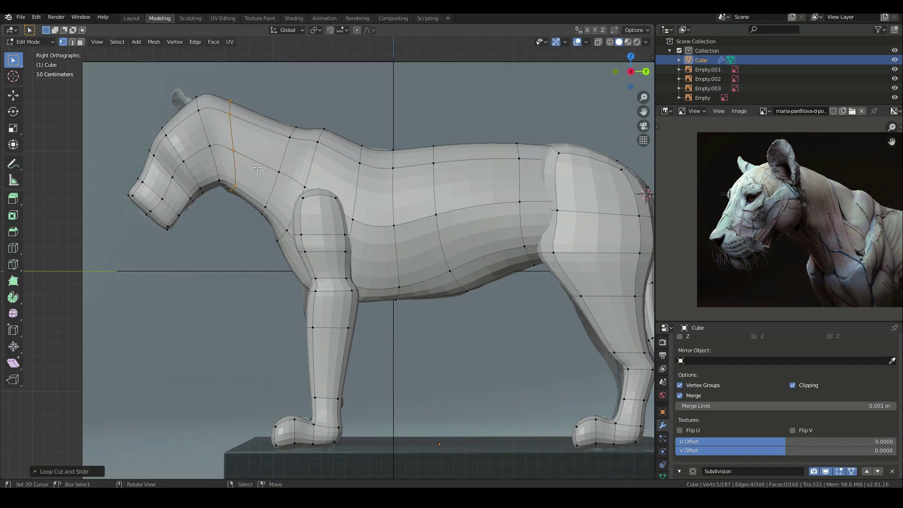
Step: Scale and move the new neck loop to match the thickness of the reference neck
key(s)
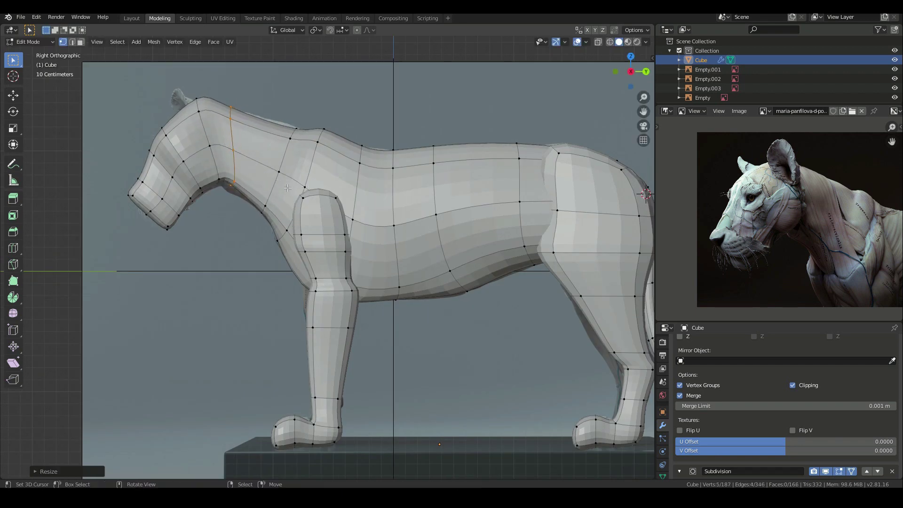
click(286, 188)
key(g)
click(285, 195)
key(s)
click(273, 181)
Step: Move the top vertex pairs at the back of the head and on the neck loop to follow the reference nape
shift+middle_drag(261, 198, 358, 261)
scroll(358, 261, up, 1)
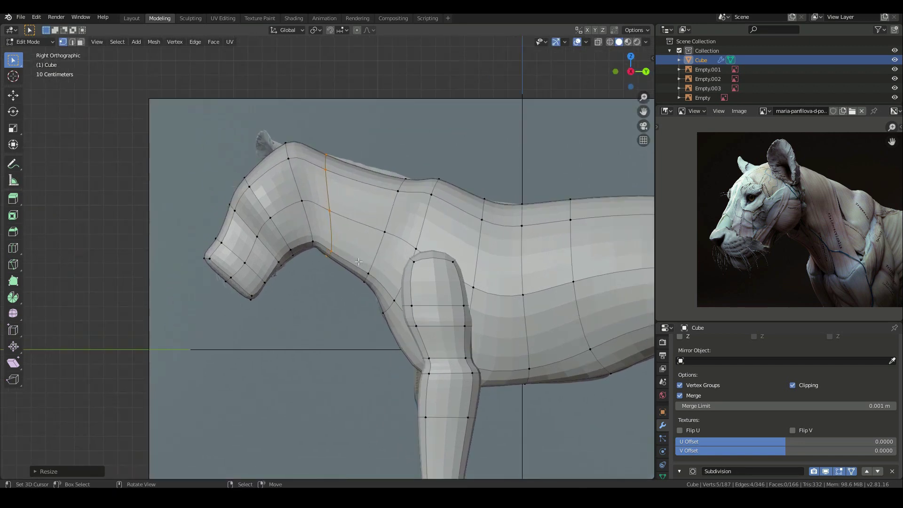
key(alt+a)
drag(273, 140, 312, 169)
key(g)
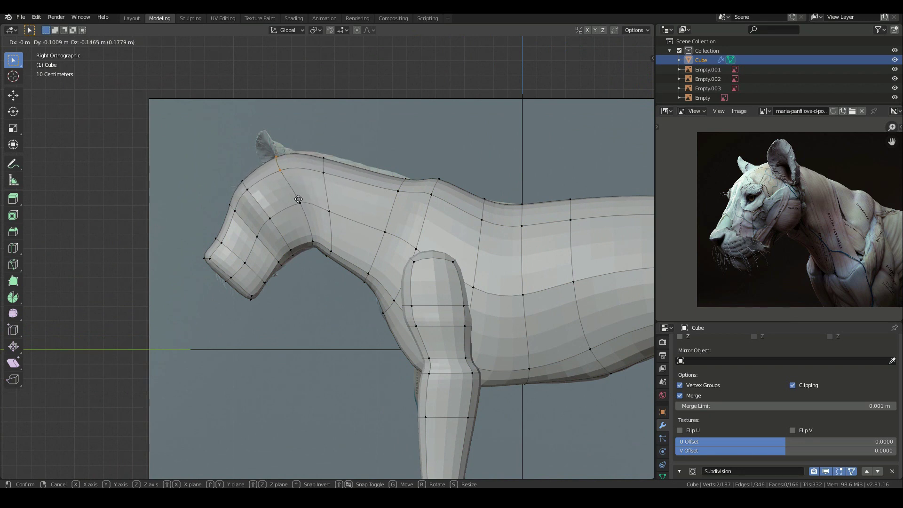
click(299, 197)
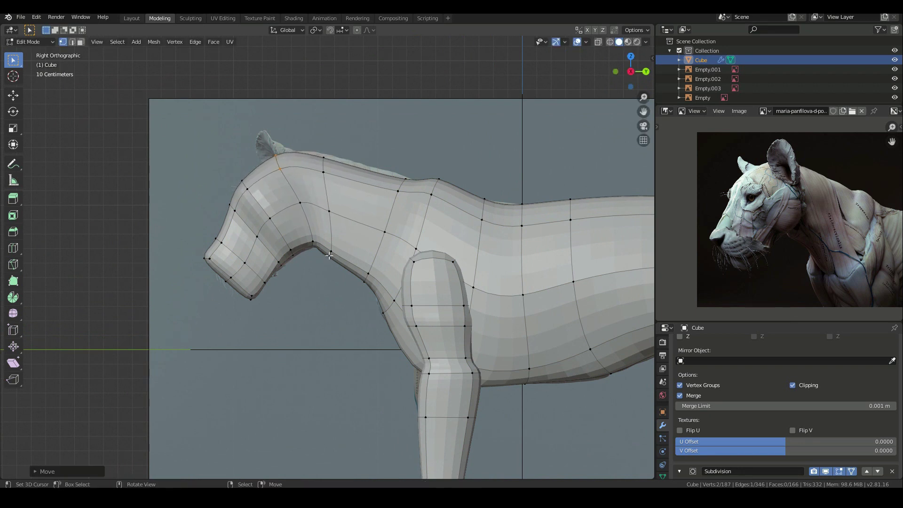
drag(306, 144, 346, 196)
key(g)
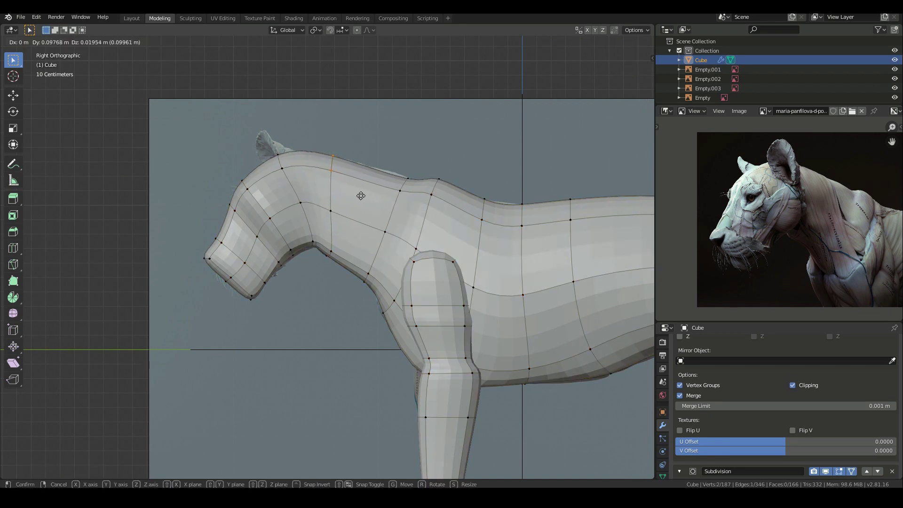
click(361, 195)
Step: Move the two lower vertices between the jaw and throat bend down to the reference throat outline
scroll(335, 255, up, 6)
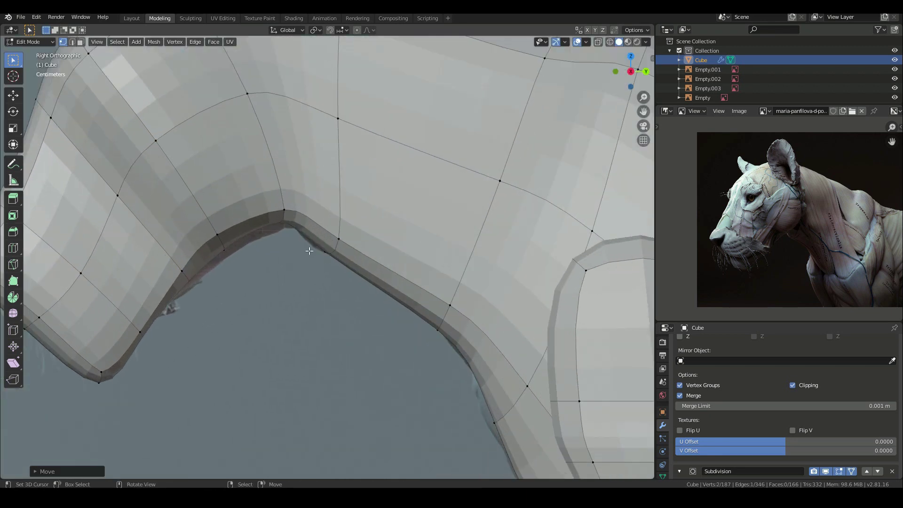
drag(203, 230, 238, 269)
key(g)
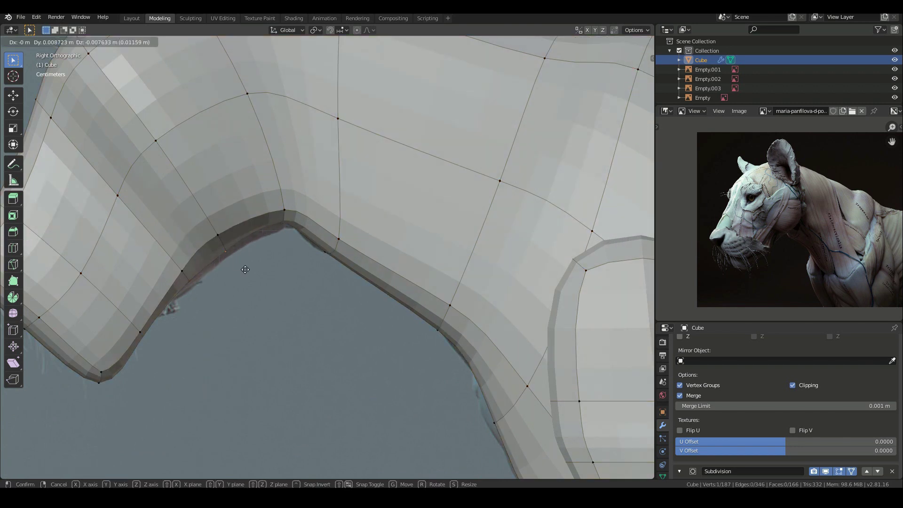
click(254, 280)
key(a)
key(a)
drag(207, 225, 230, 249)
key(g)
click(234, 251)
Step: Lower the inner vertex at the throat bend to fit the reference underside of the neck
key(a)
drag(266, 202, 302, 238)
key(g)
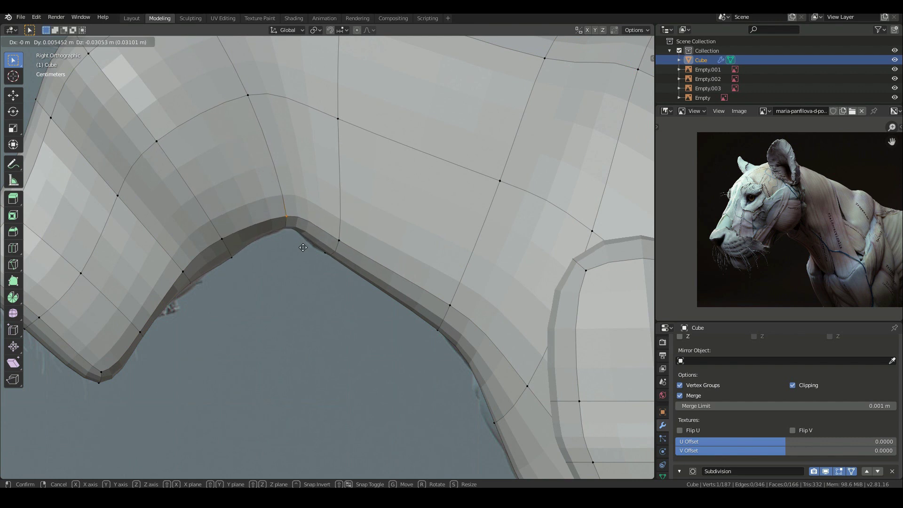
click(303, 248)
scroll(335, 274, down, 4)
scroll(271, 272, down, 3)
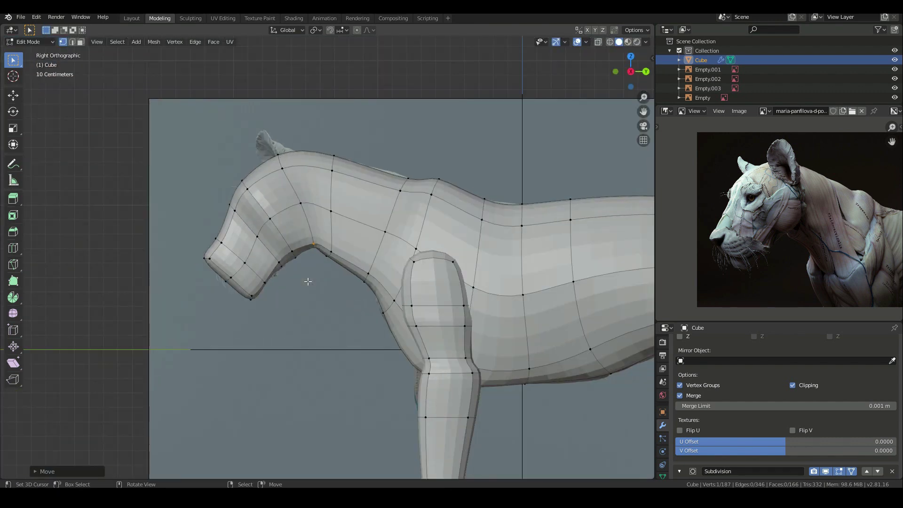
scroll(308, 281, down, 3)
middle_drag(306, 282, 397, 301)
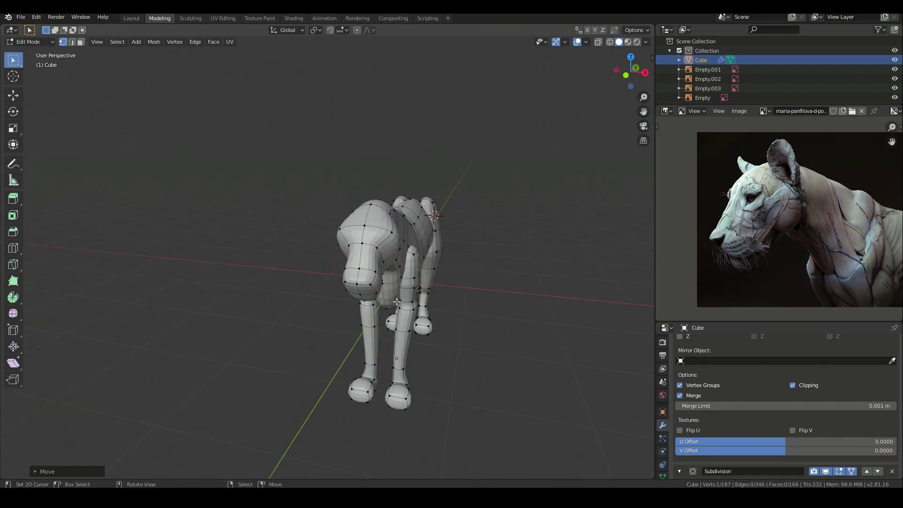
Step: Adjust the vertex pair at the sides of the forehead in front view to fit the reference head outline
key(KP_1)
scroll(397, 301, up, 2)
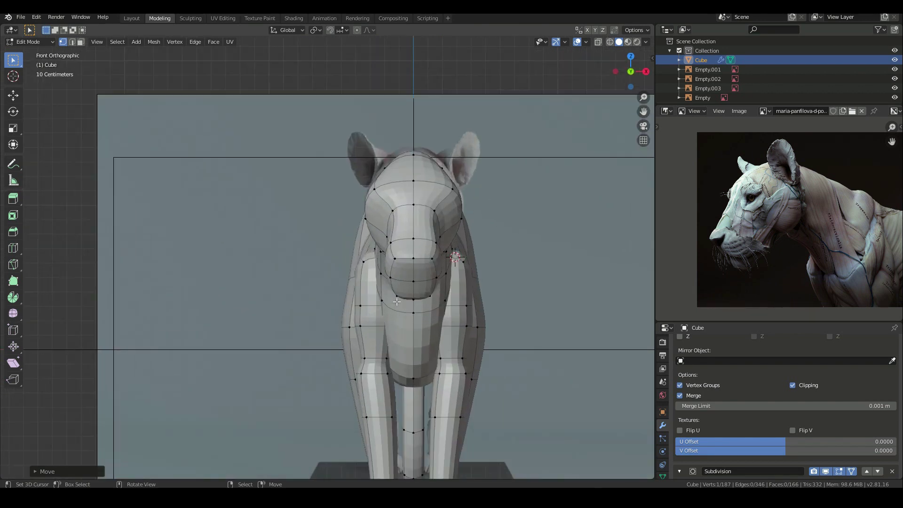
scroll(399, 286, up, 1)
scroll(399, 285, up, 2)
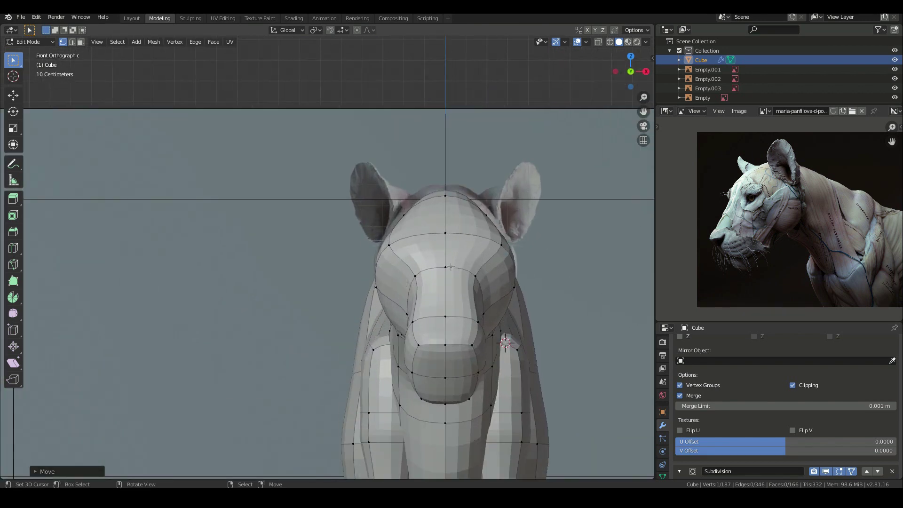
shift+click(506, 244)
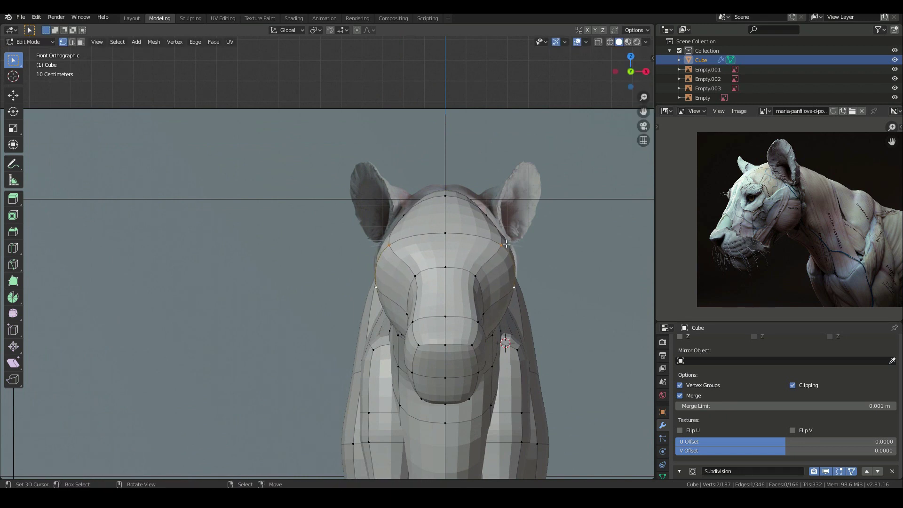
key(g)
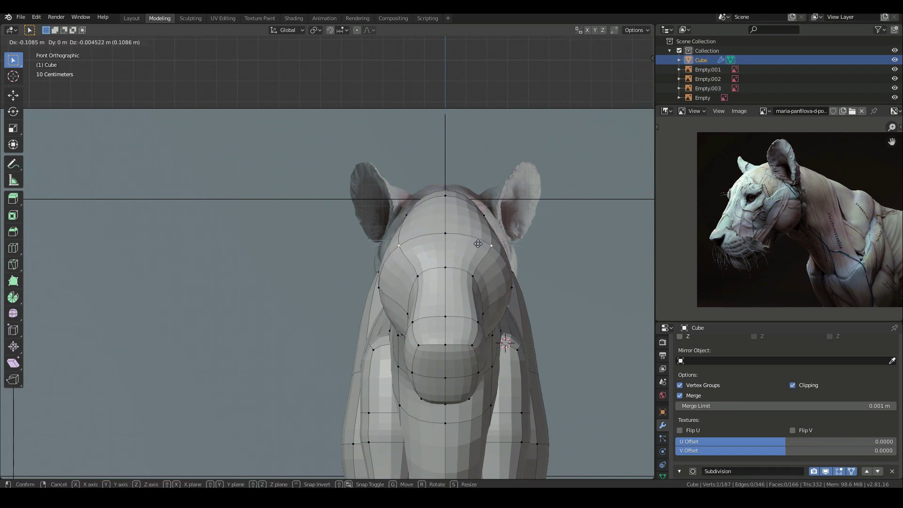
click(482, 240)
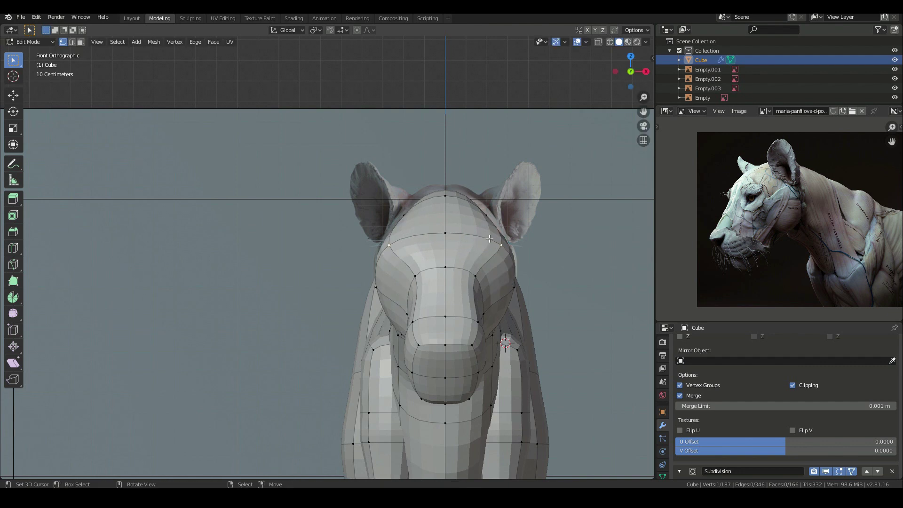
Step: Add a cube at the 3D cursor in side view and flatten it to about 0.17 along Y for the ear
middle_drag(482, 241, 429, 259)
key(KP_3)
key(alt+a)
key(shift+a)
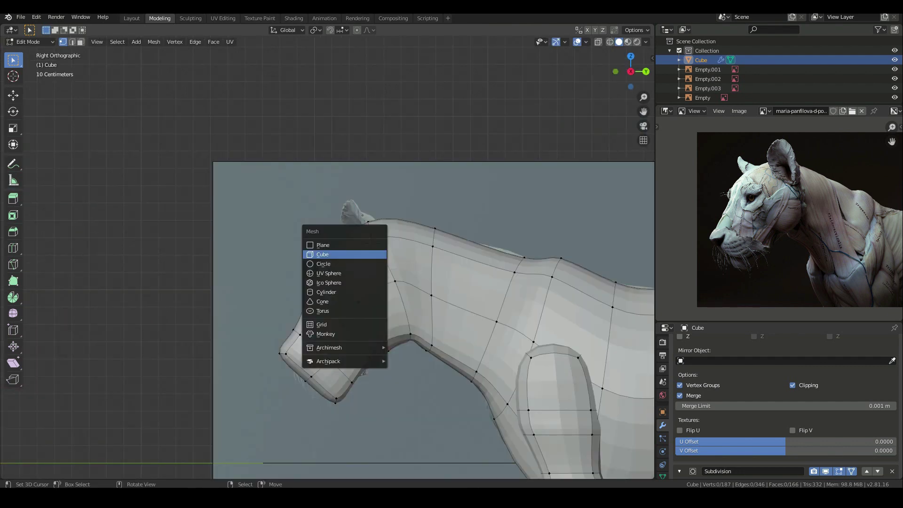
click(322, 255)
scroll(443, 320, down, 2)
key(s)
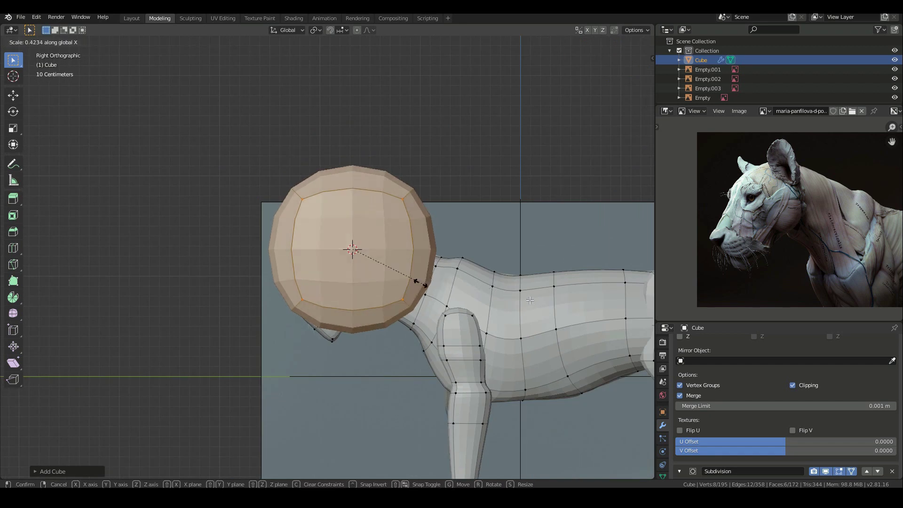
key(y)
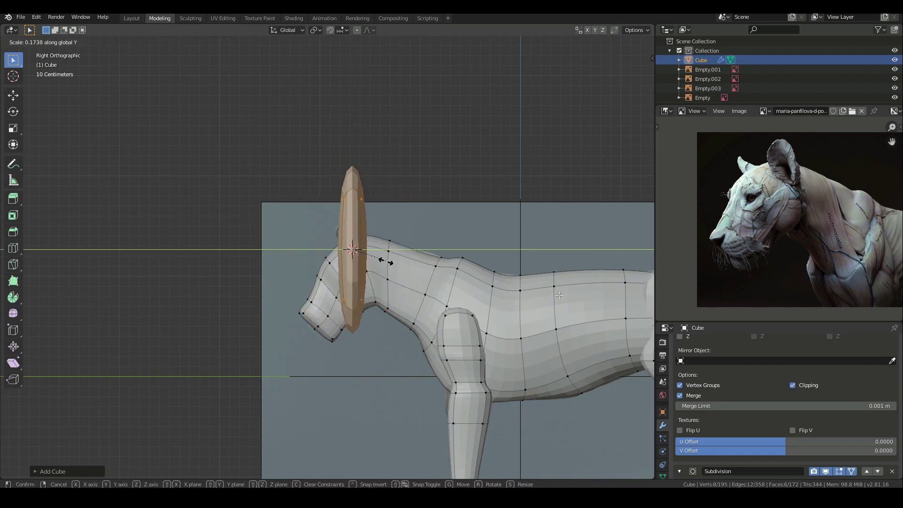
click(386, 262)
Step: Undo the clipped move of the flattened cube and shift it off the centre line with the Mirror modifier's Clipping turned off
key(KP_1)
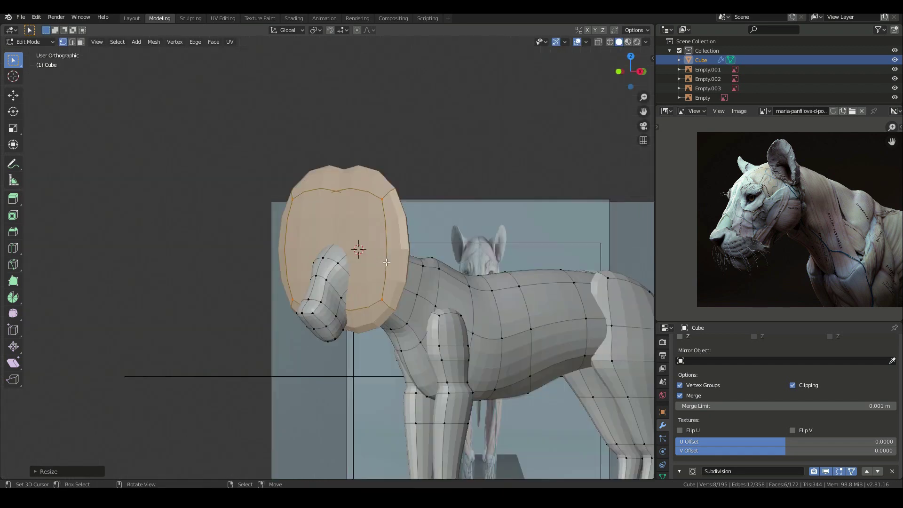
key(g)
click(454, 299)
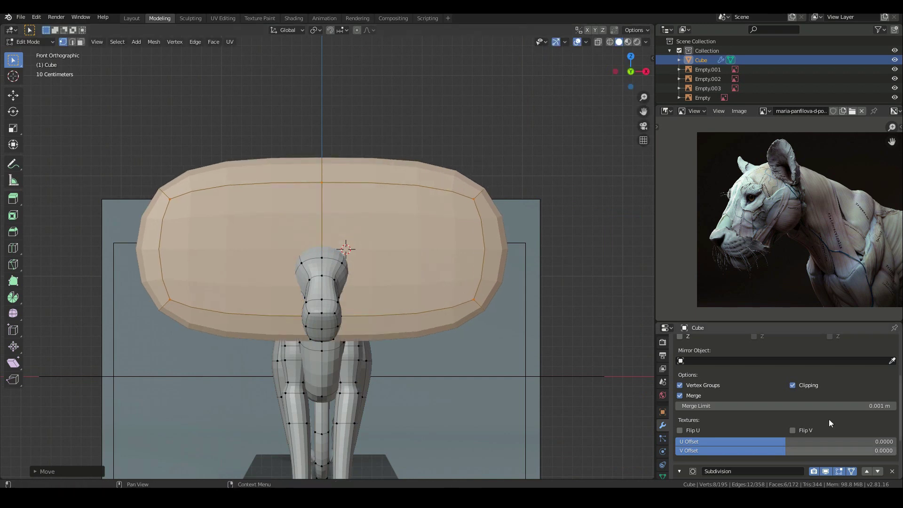
key(ctrl+z)
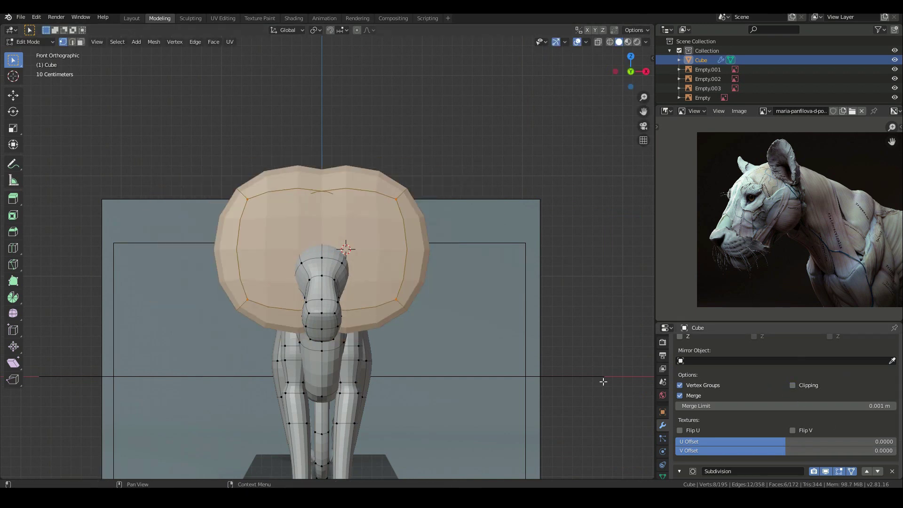
key(ctrl+shift+z)
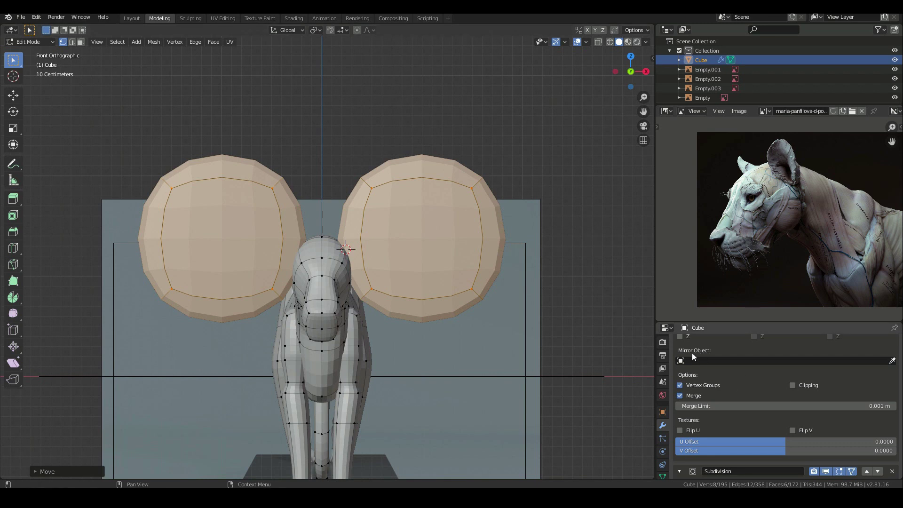
Step: Scale down and place the flattened cube over the reference ear in front view, then turn Clipping back on
key(s)
click(459, 276)
key(g)
click(400, 282)
key(s)
click(396, 279)
key(g)
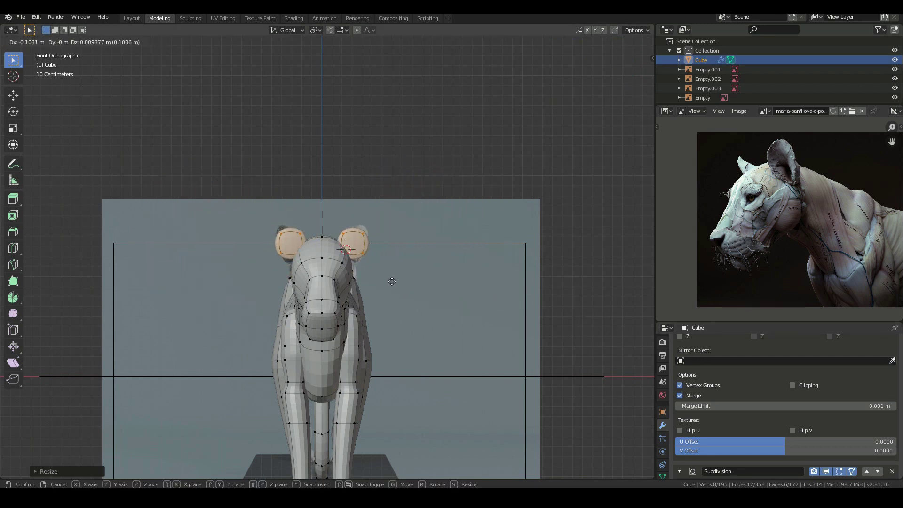
click(390, 280)
click(793, 387)
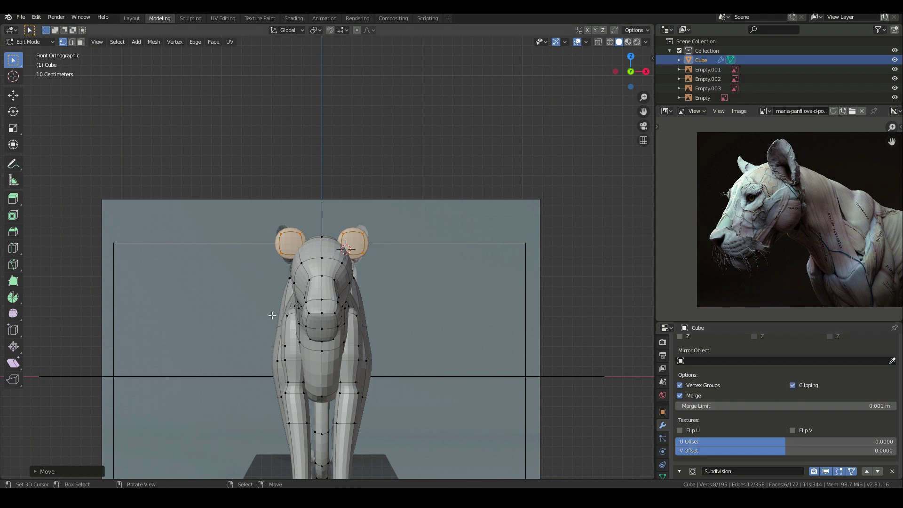
Step: Rotate and reposition the flattened ear cube in front view to follow the slant of the reference ear
scroll(301, 324, up, 4)
middle_drag(401, 273, 393, 290)
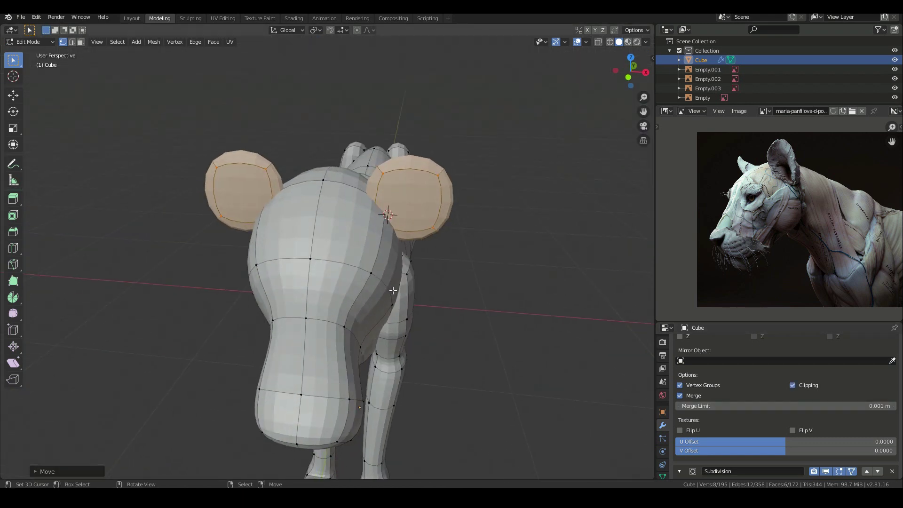
key(KP_1)
key(r)
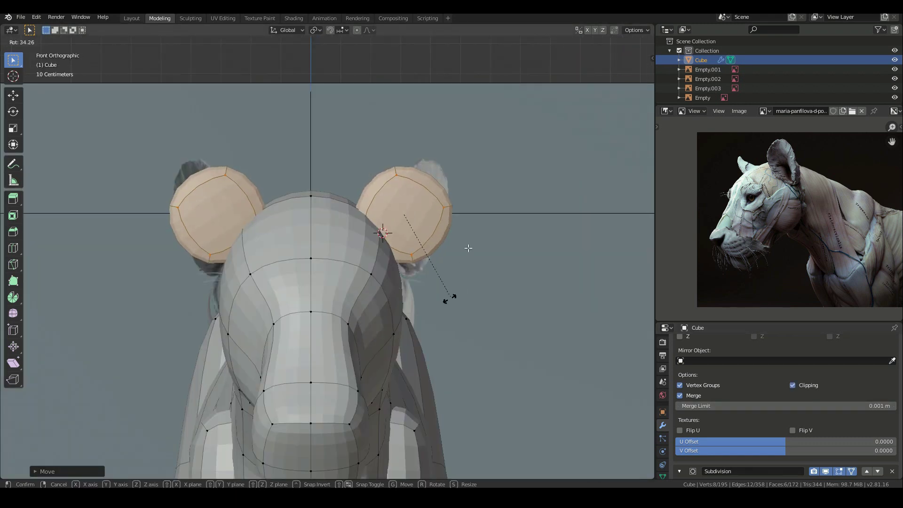
click(425, 320)
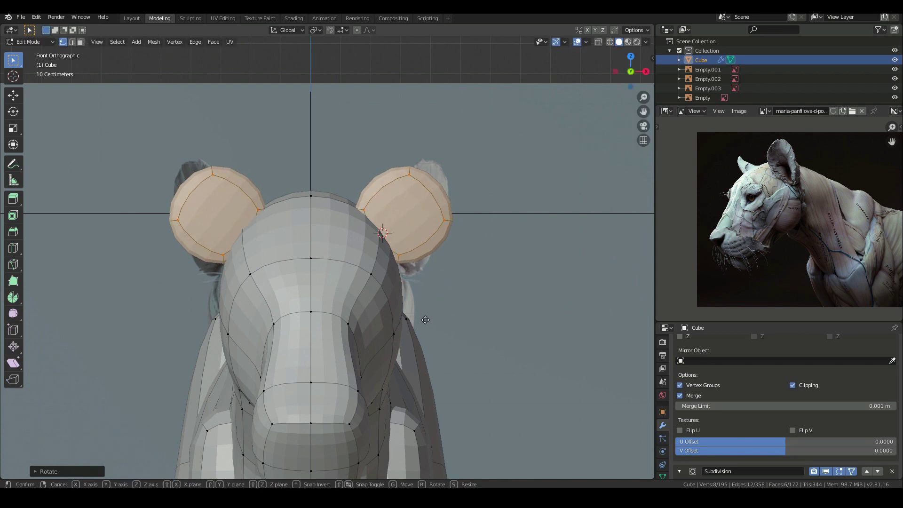
key(g)
click(432, 329)
Step: Tilt the flattened ear cube in side view to match the angle of the reference ear
key(KP_3)
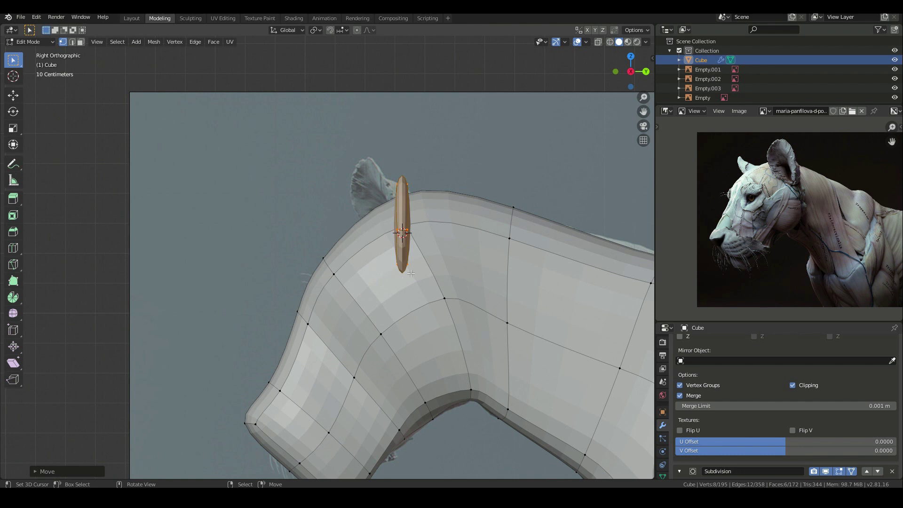
key(r)
click(448, 263)
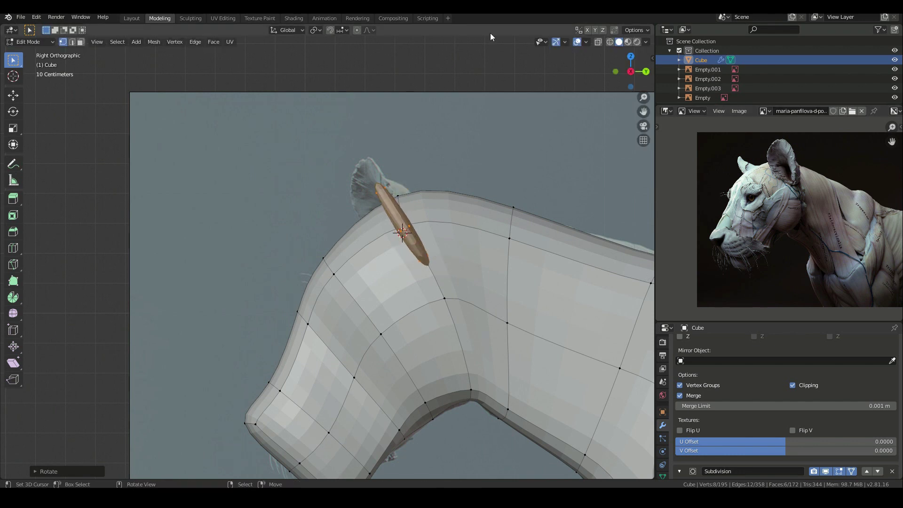
Step: Switch the viewport to wireframe shading and delete the flattened ear cube
click(608, 41)
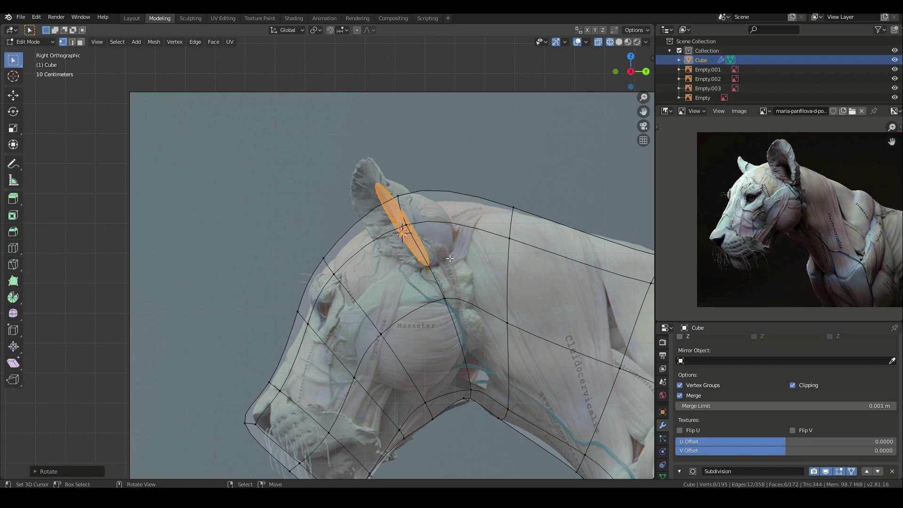
right_click(481, 245)
middle_drag(519, 226, 458, 247)
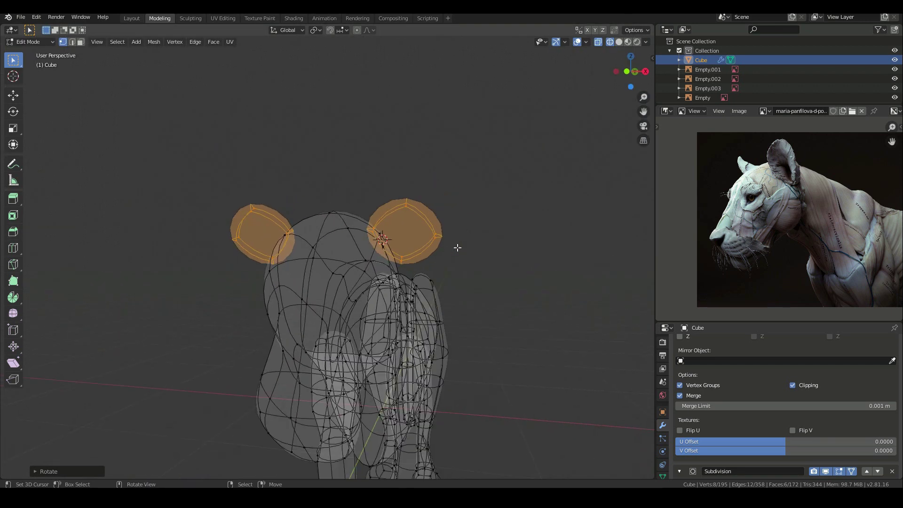
key(KP_1)
key(x)
click(456, 246)
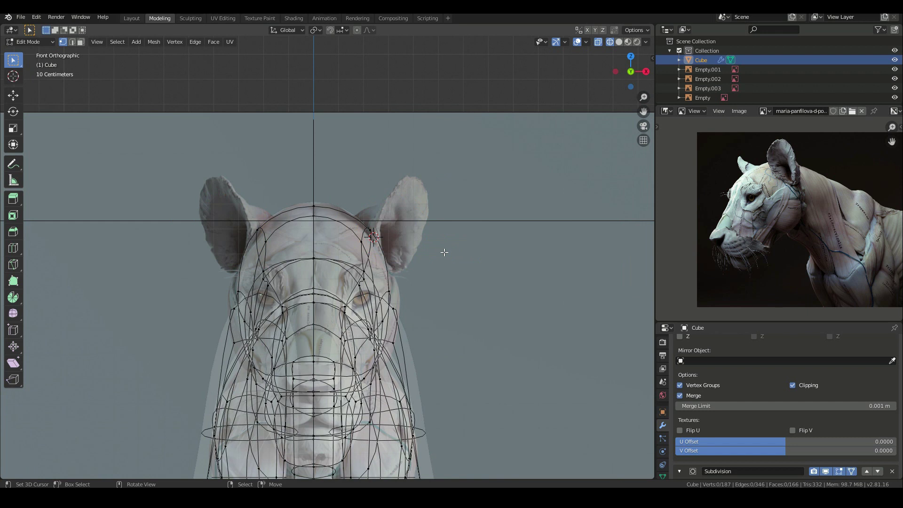
Step: Place the 3D cursor at the base of the reference ear and add a new cube there with Mirror Clipping turned off
key(KP_3)
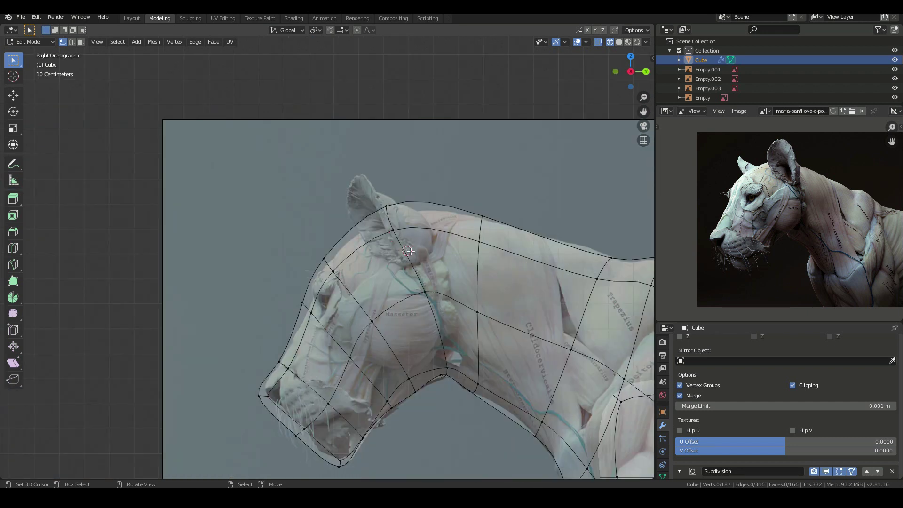
key(KP_1)
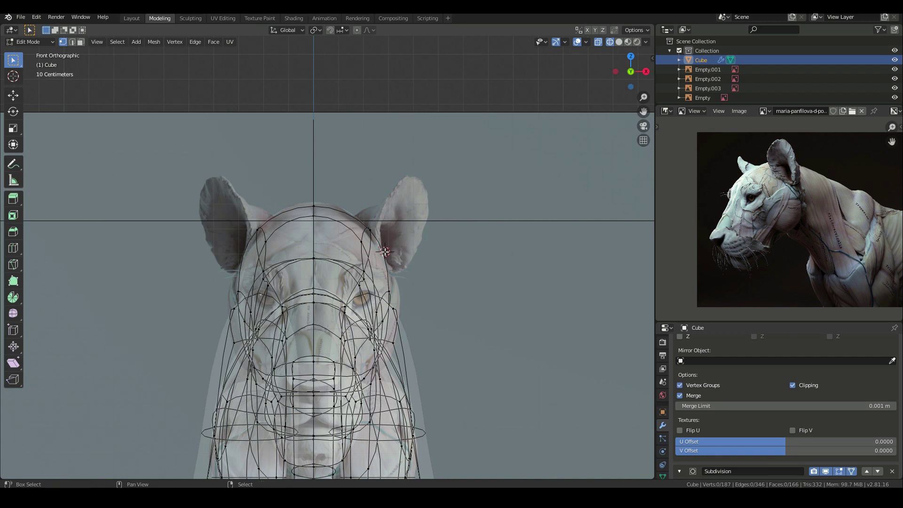
key(shift+a)
click(384, 252)
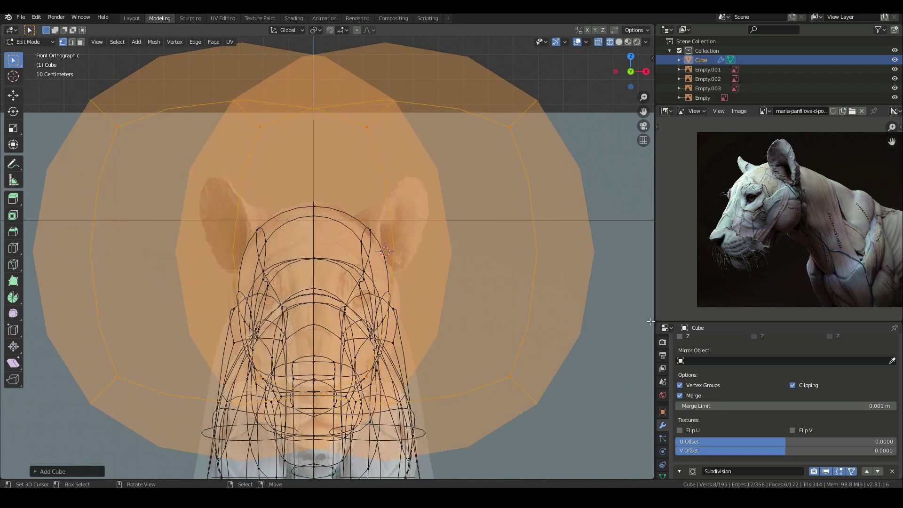
click(792, 384)
Step: Scale, move and rotate the new cube to fit the reference ear in front view, with Clipping turned back on
key(s)
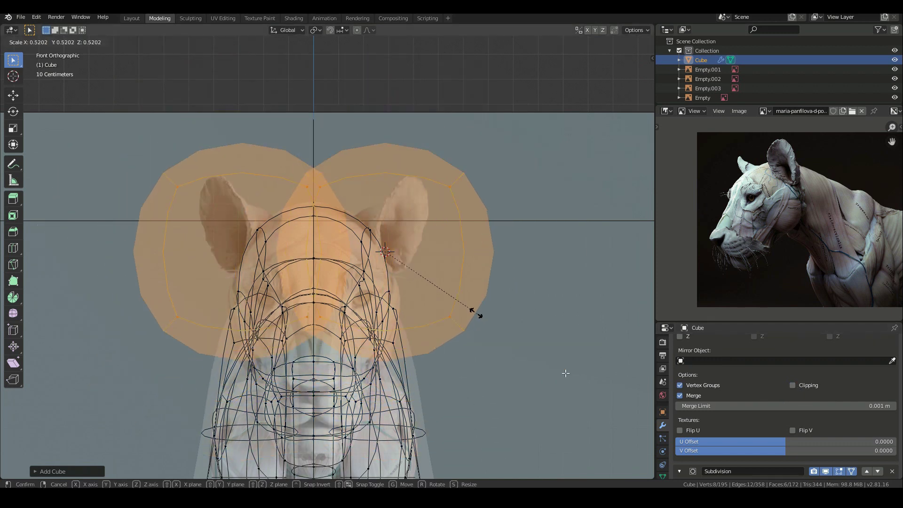
click(416, 278)
key(g)
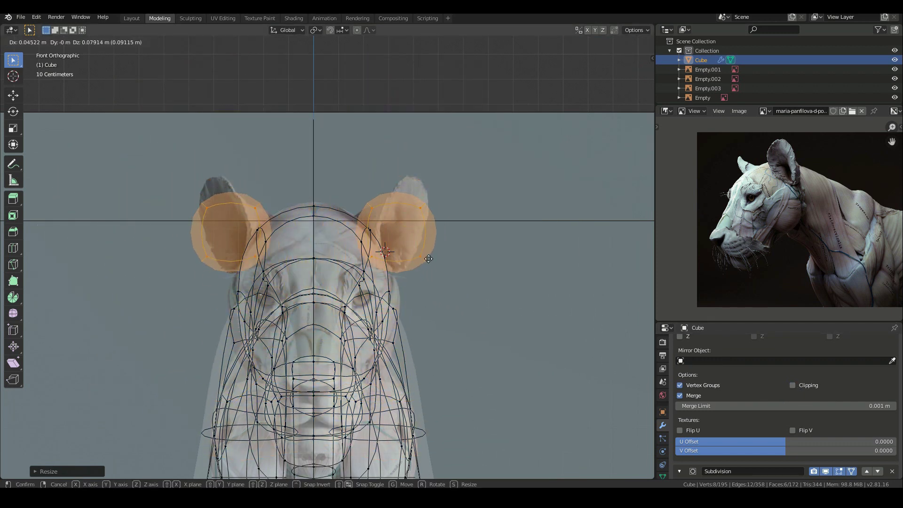
click(429, 259)
click(792, 385)
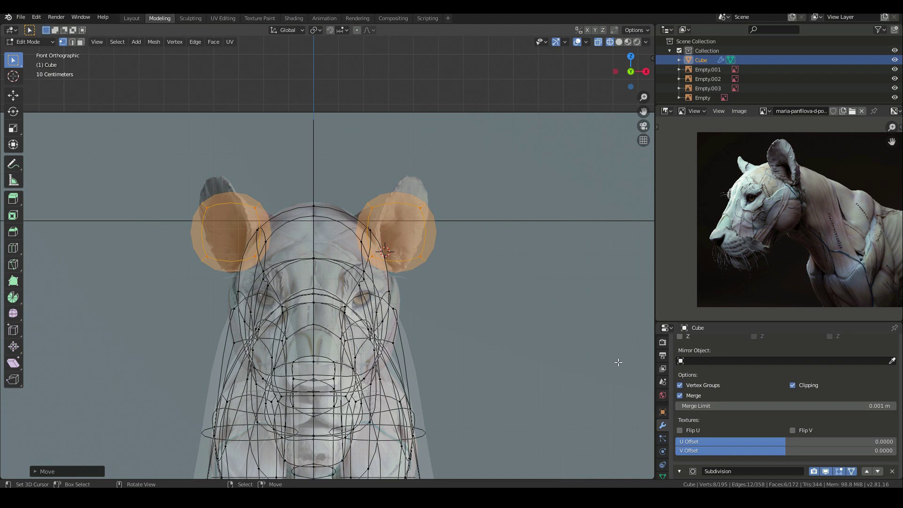
key(r)
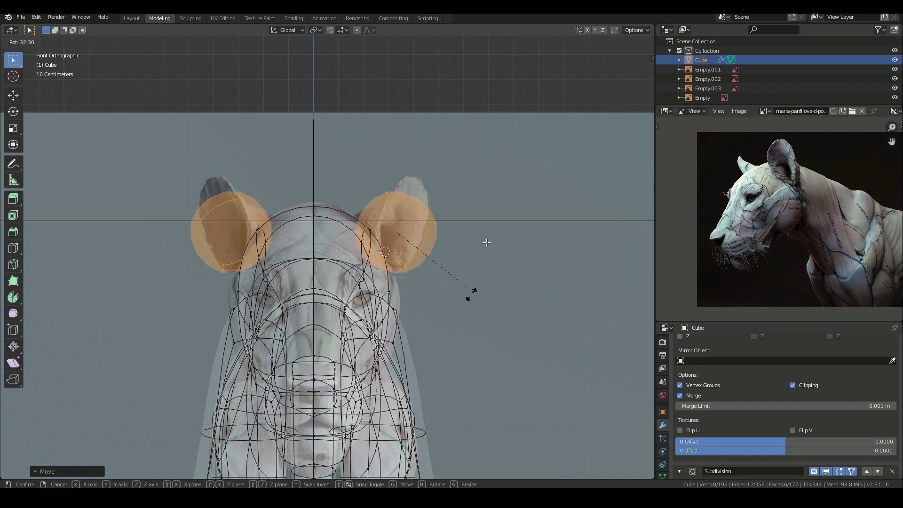
click(456, 325)
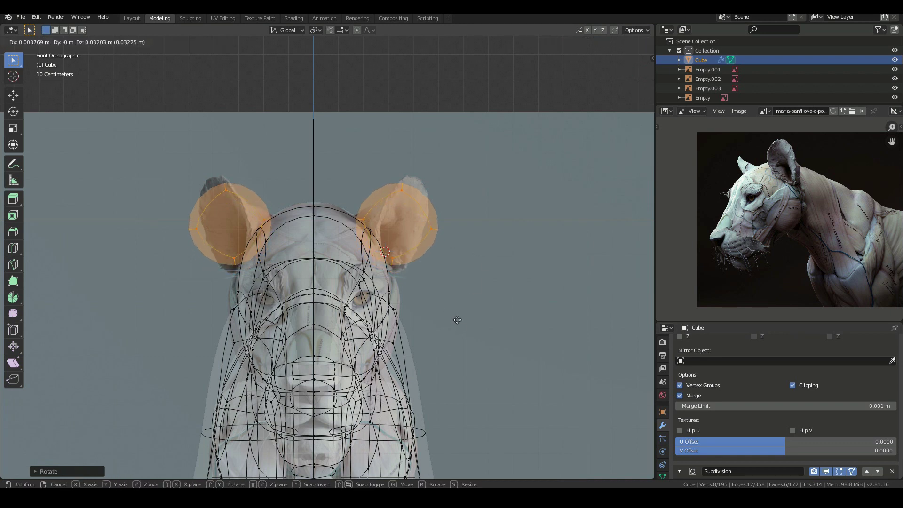
Step: Select the whole linked body mesh in side view and hide it, leaving only the ear cube
key(KP_3)
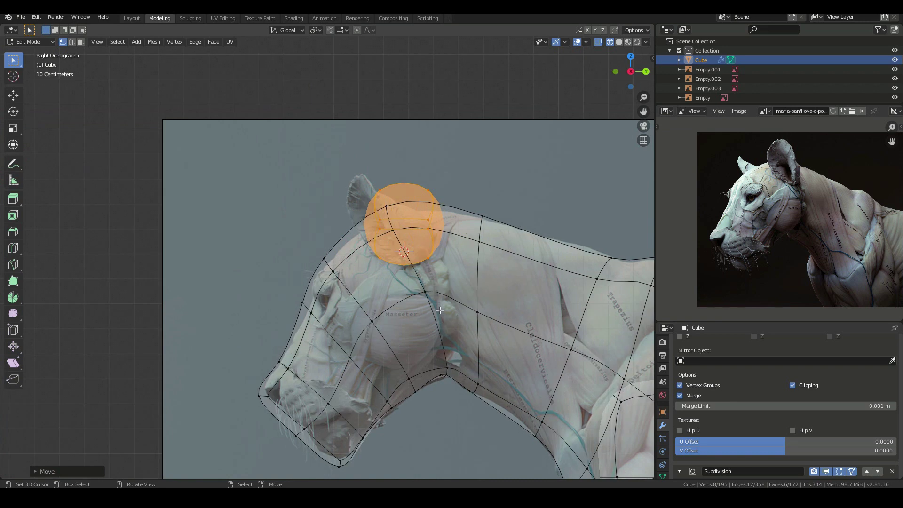
scroll(473, 265, up, 1)
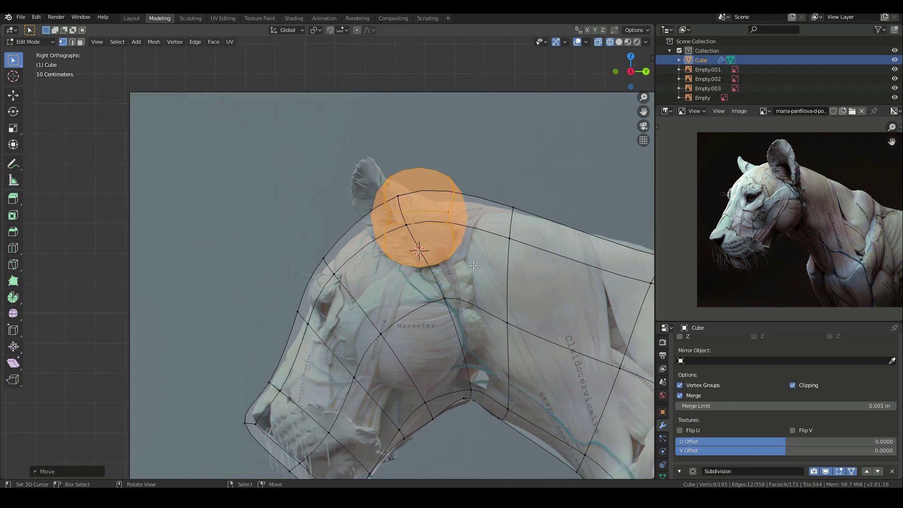
key(alt+a)
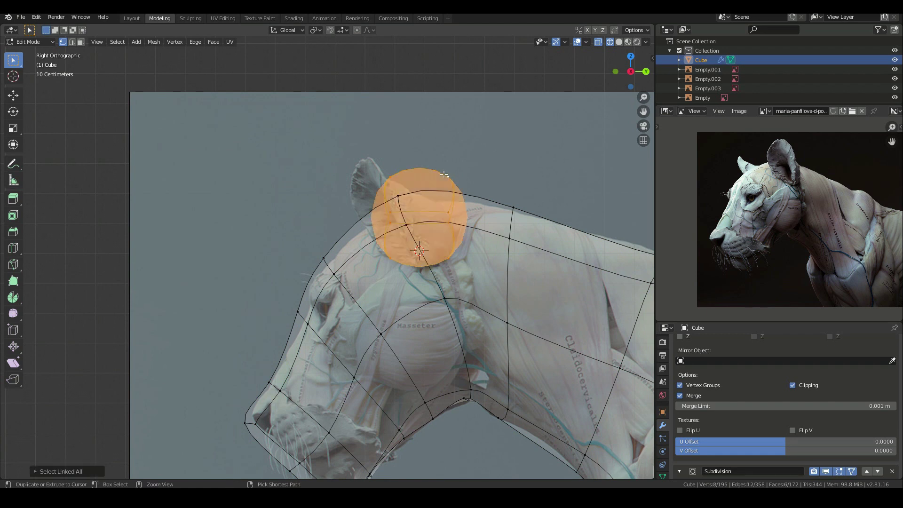
key(ctrl+l)
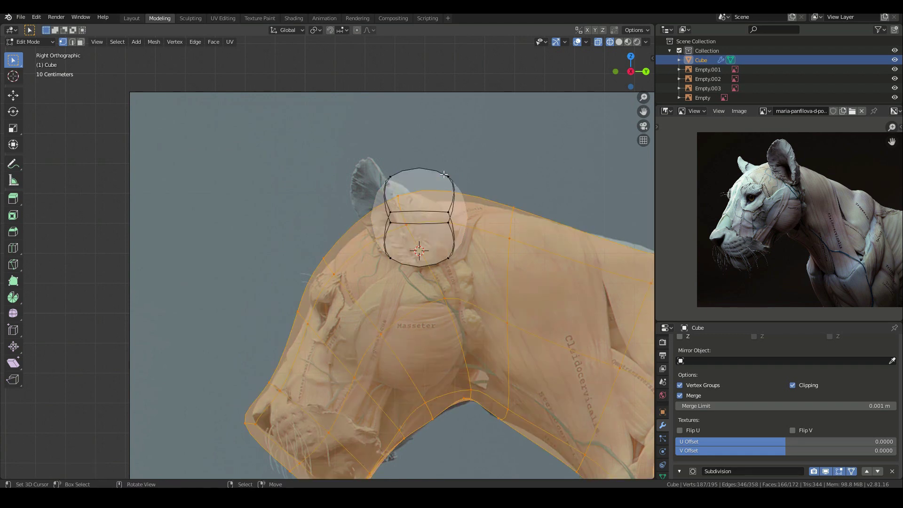
key(h)
key(a)
key(a)
key(b)
drag(459, 225, 461, 226)
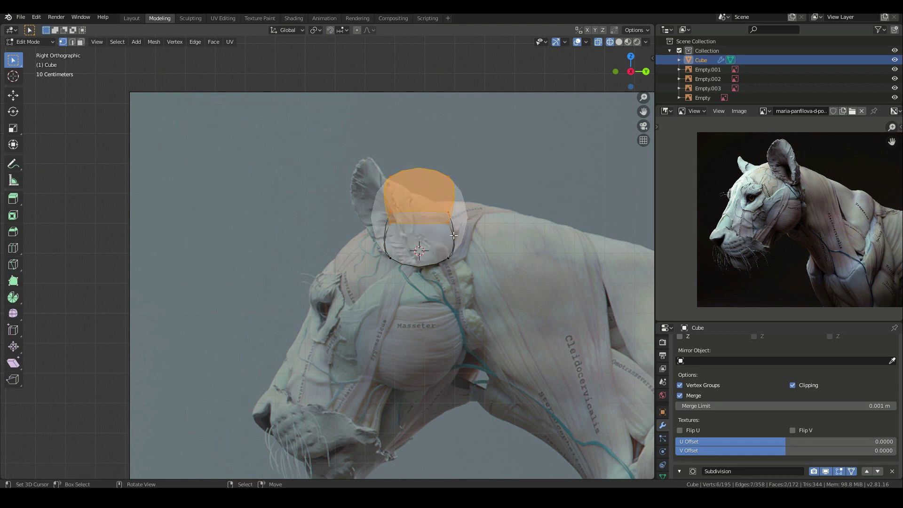
middle_drag(461, 226, 478, 200)
key(alt+a)
Step: Box-select the ear cube's upper vertices and move them forward and up over the reference ear in side view
key(b)
drag(397, 124, 501, 180)
middle_drag(497, 182, 365, 168)
key(b)
drag(313, 167, 362, 207)
key(KP_3)
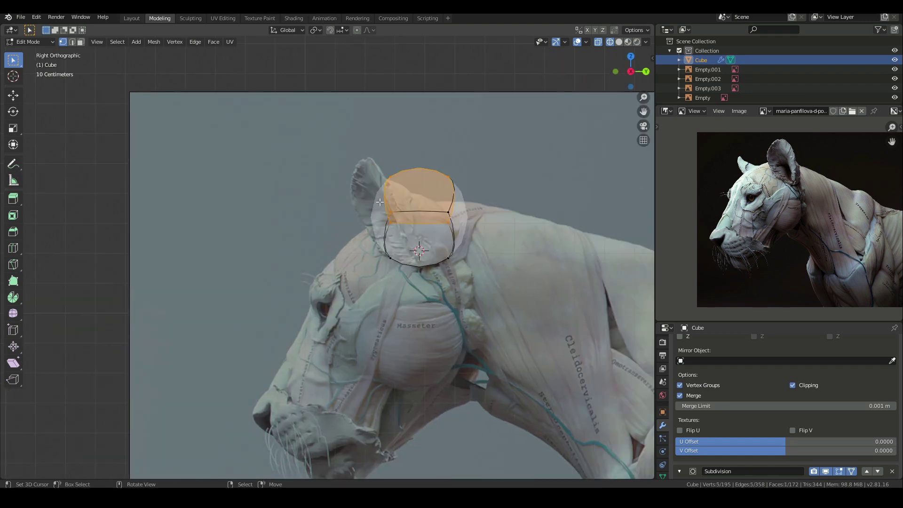
key(g)
click(381, 153)
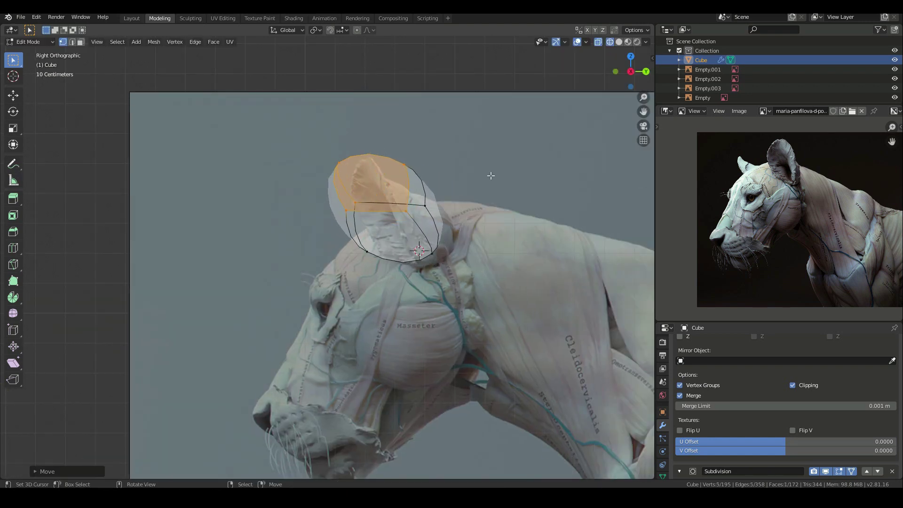
Step: Reposition the ear cube's lower rear edge and lower front edge in side view to fit the reference ear's base
shift+right_click(427, 207)
middle_drag(418, 274, 427, 263)
key(KP_3)
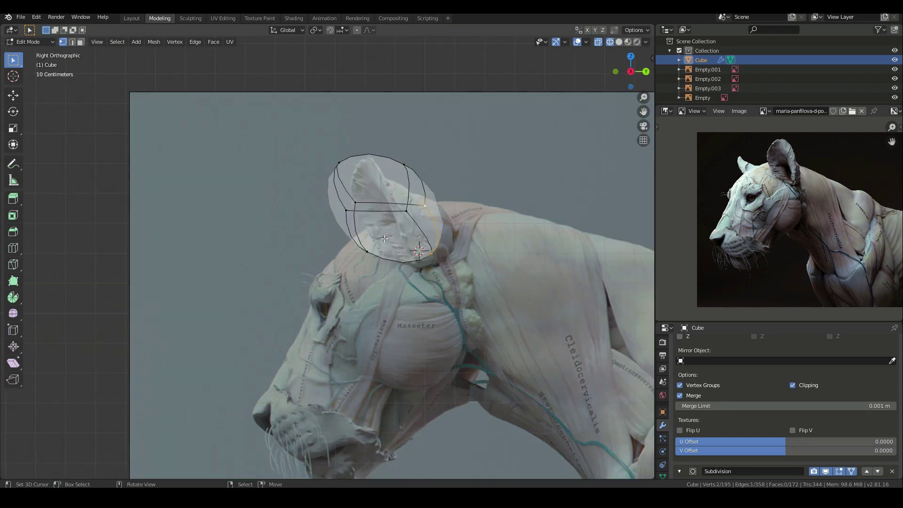
click(340, 215)
shift+right_click(370, 253)
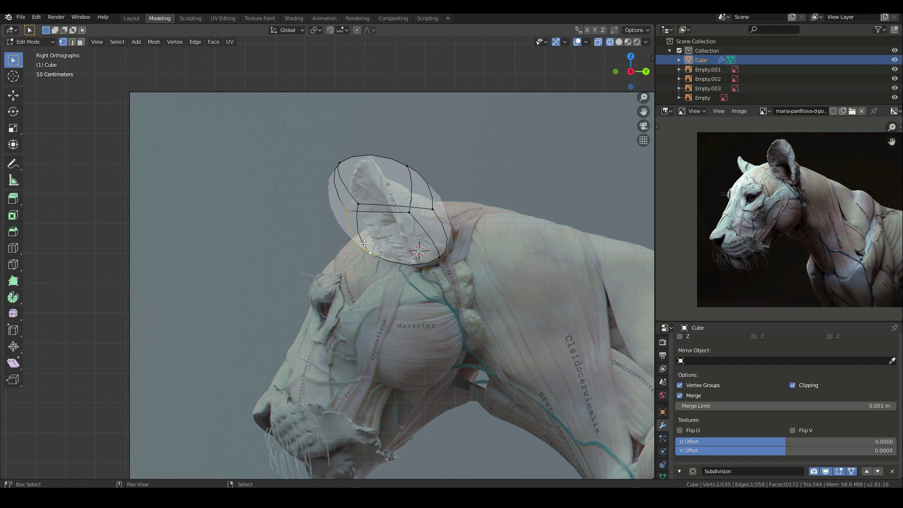
key(g)
click(417, 278)
Step: Select the four vertices of the ear's front face, extrude the face slightly and scale it down to start the ear opening
middle_drag(417, 278, 476, 297)
middle_drag(418, 229, 456, 226)
right_click(361, 198)
shift+right_click(381, 234)
shift+right_click(429, 202)
shift+right_click(410, 161)
key(e)
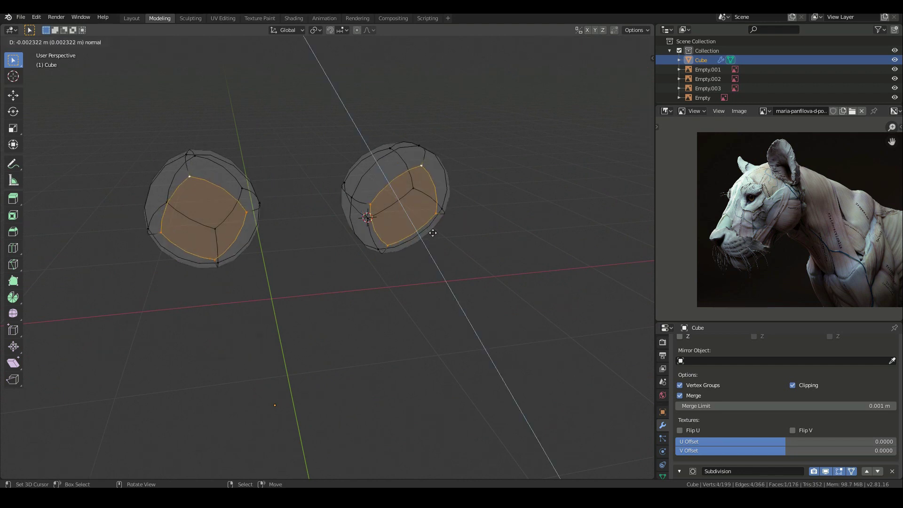
click(429, 226)
key(s)
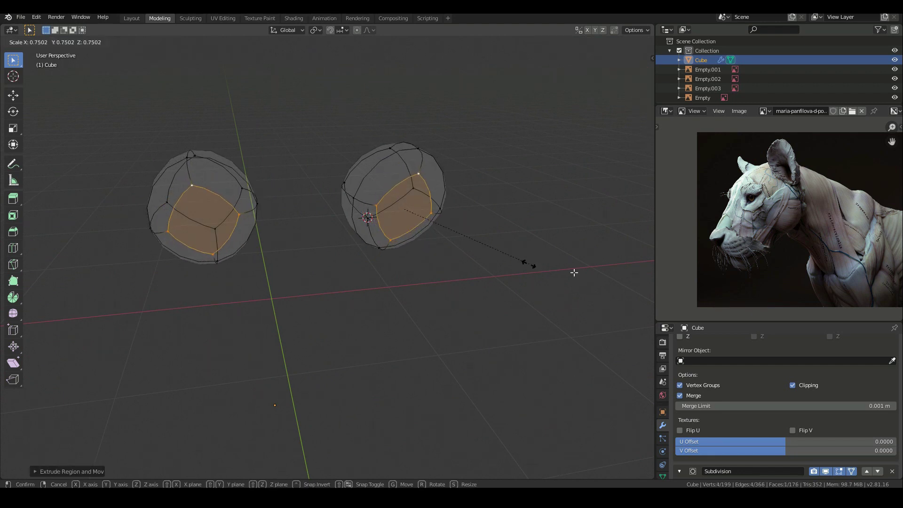